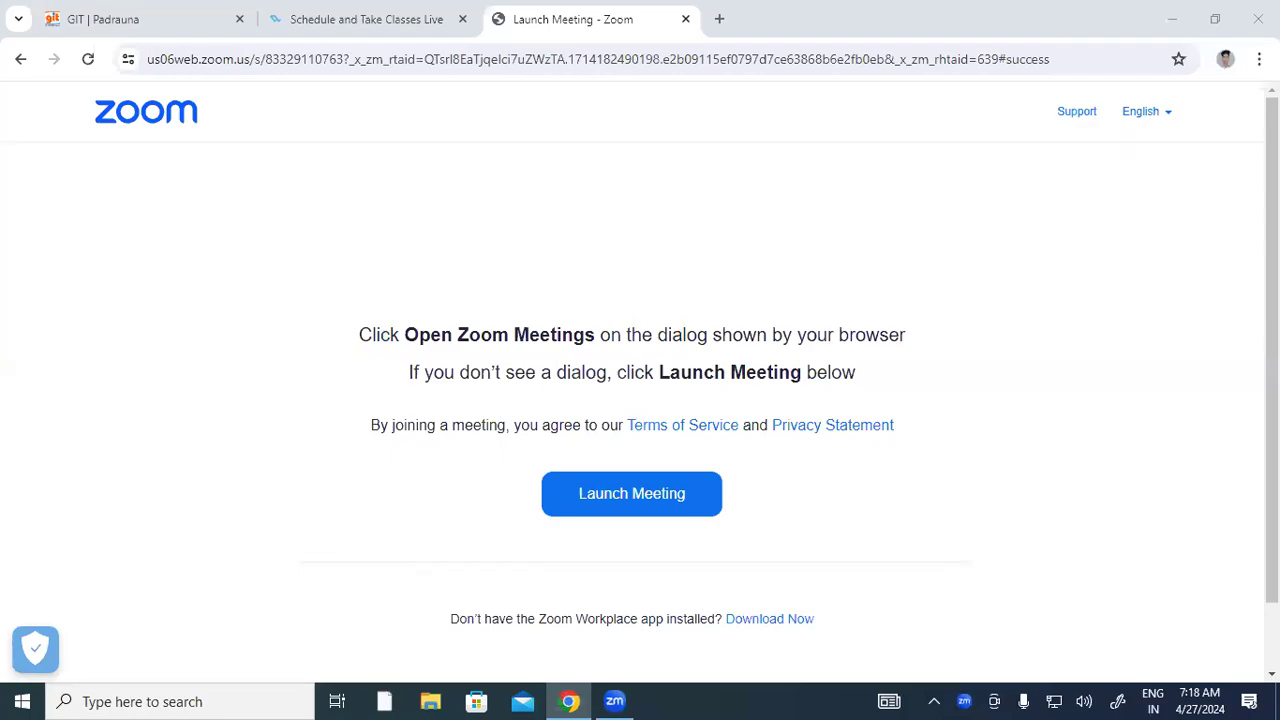
Raise the volume and handwrite the notes google, One and mega beside the Zoom logo.
key("XF86AudioRaiseVolume")
key("ctrl+2")
mouse_move(298, 134)
left_mouse_down()
mouse_move(282, 142)
mouse_move(306, 165)
mouse_move(310, 120)
mouse_move(346, 103)
mouse_move(357, 80)
mouse_move(372, 96)
left_mouse_up()
left_click_drag(396, 150, 464, 132)
left_click(475, 118)
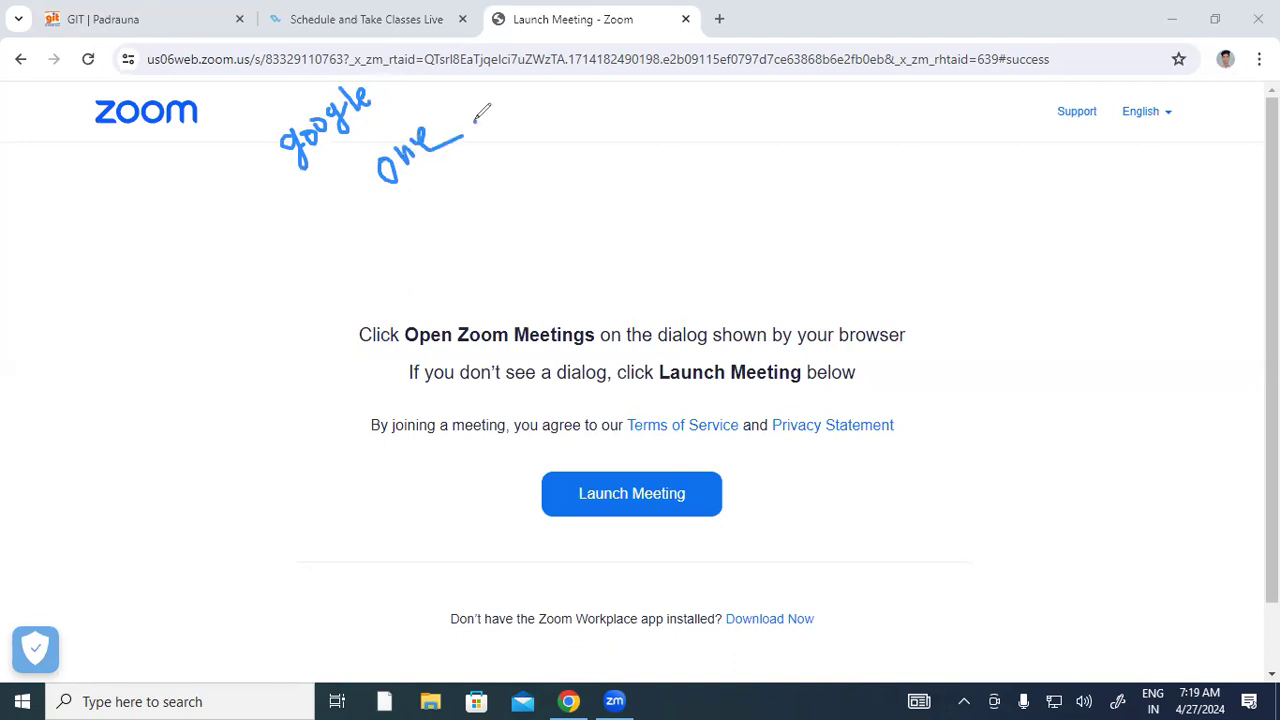
mouse_move(423, 238)
left_mouse_down()
mouse_move(442, 248)
mouse_move(480, 196)
mouse_move(490, 232)
left_mouse_up()
left_click_drag(504, 188, 512, 182)
left_click(511, 175)
mouse_move(569, 146)
left_mouse_down()
mouse_move(592, 131)
mouse_move(596, 160)
mouse_move(620, 154)
mouse_move(648, 118)
mouse_move(640, 128)
left_mouse_up()
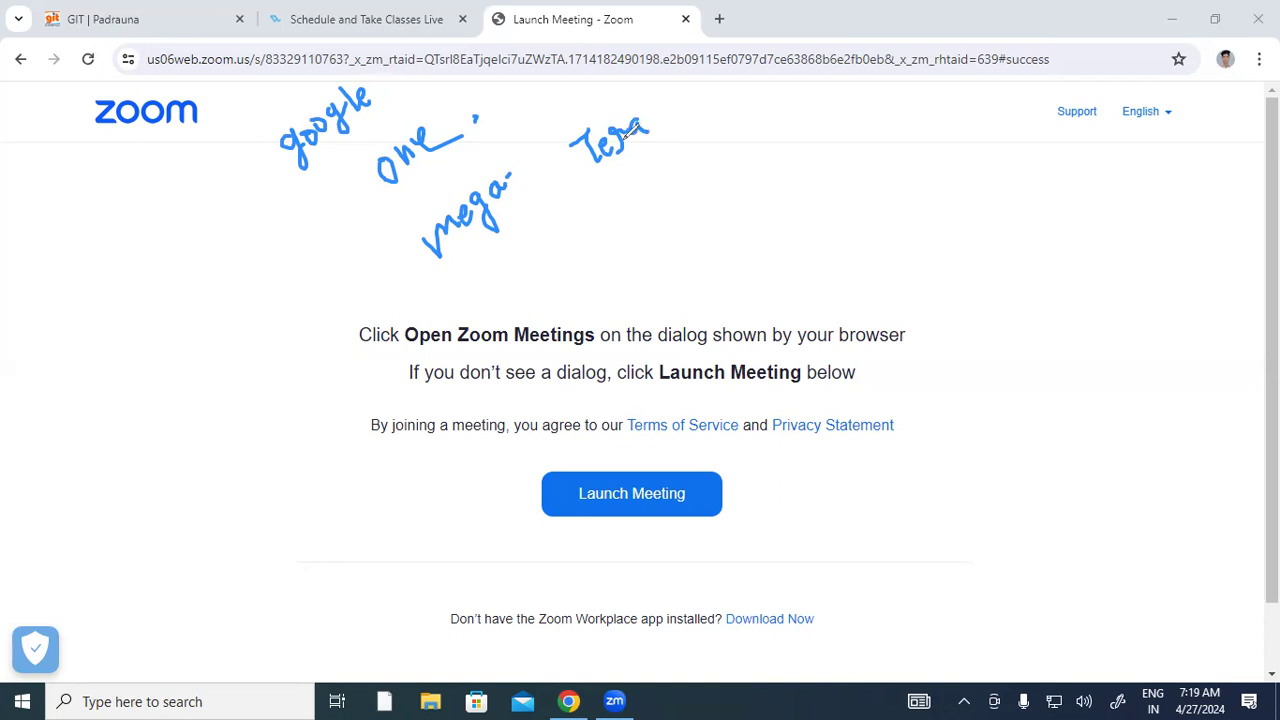
Add Tera and Pclo notes, bracket the storage names, then clear all annotations.
mouse_move(594, 212)
left_mouse_down()
mouse_move(604, 250)
mouse_move(597, 224)
left_mouse_up()
mouse_move(734, 154)
left_mouse_down()
mouse_move(731, 194)
mouse_move(798, 128)
mouse_move(812, 160)
left_mouse_up()
mouse_move(630, 212)
left_mouse_down()
mouse_move(626, 234)
mouse_move(645, 230)
mouse_move(650, 208)
left_mouse_up()
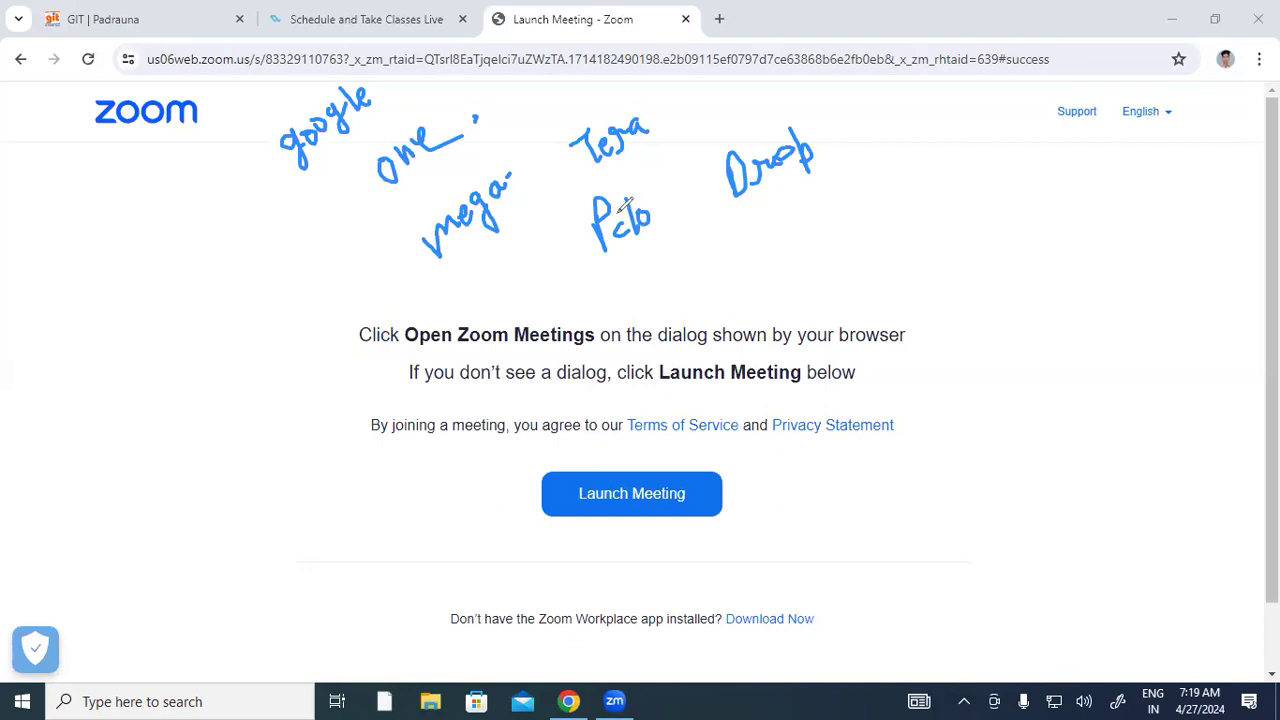
mouse_move(269, 157)
left_mouse_down()
mouse_move(295, 267)
mouse_move(381, 271)
left_mouse_up()
mouse_move(692, 97)
left_mouse_down()
mouse_move(721, 92)
mouse_move(842, 155)
left_mouse_up()
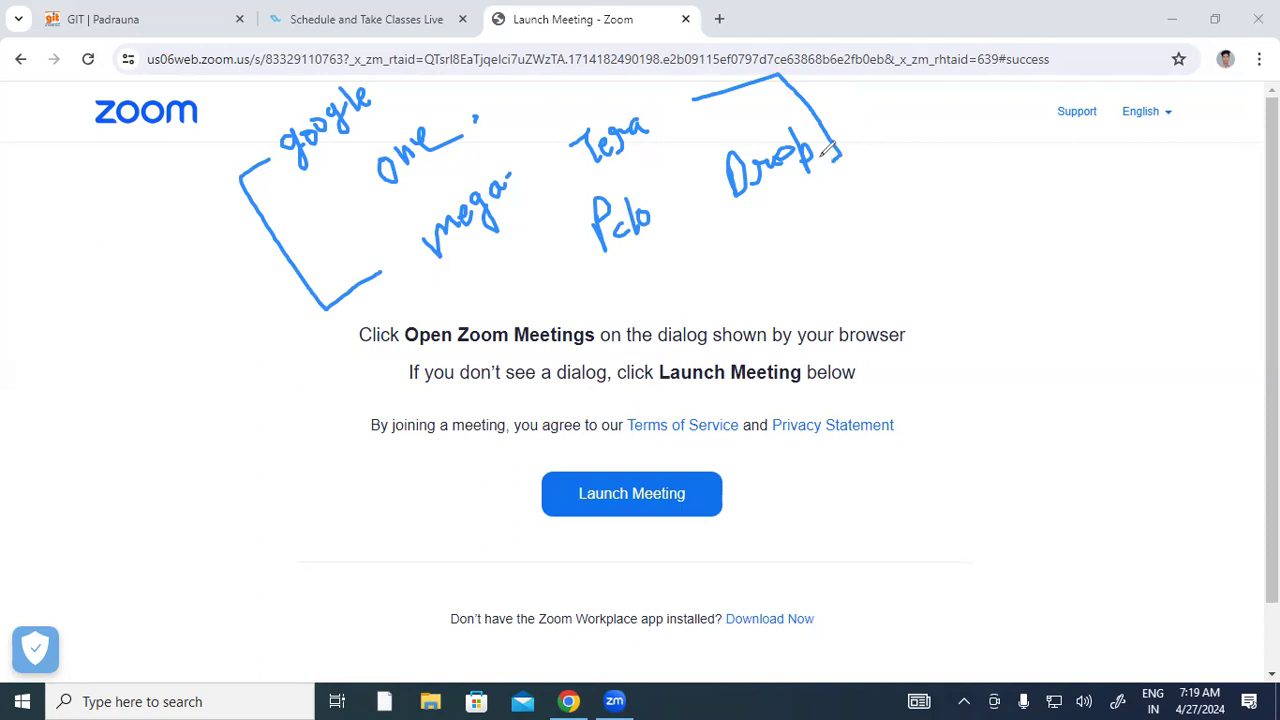
mouse_move(850, 206)
left_mouse_down()
mouse_move(838, 222)
mouse_move(858, 200)
mouse_move(866, 240)
mouse_move(780, 198)
left_mouse_up()
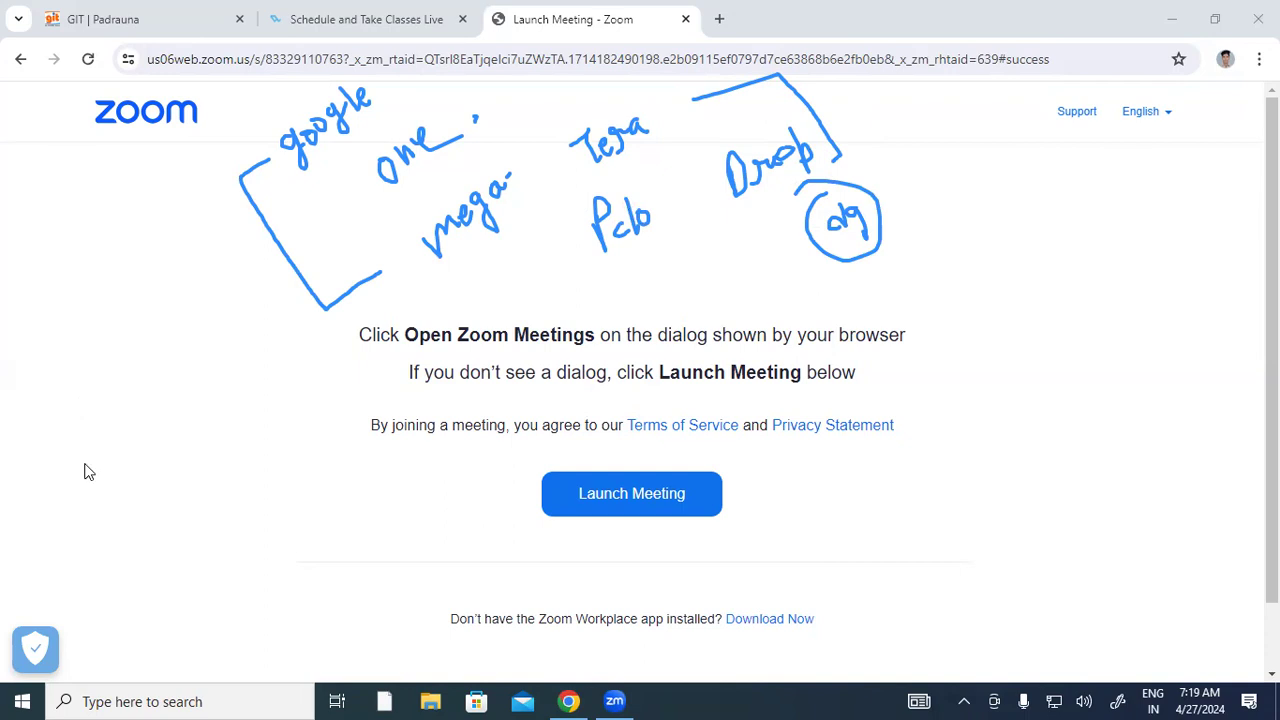
key("e")
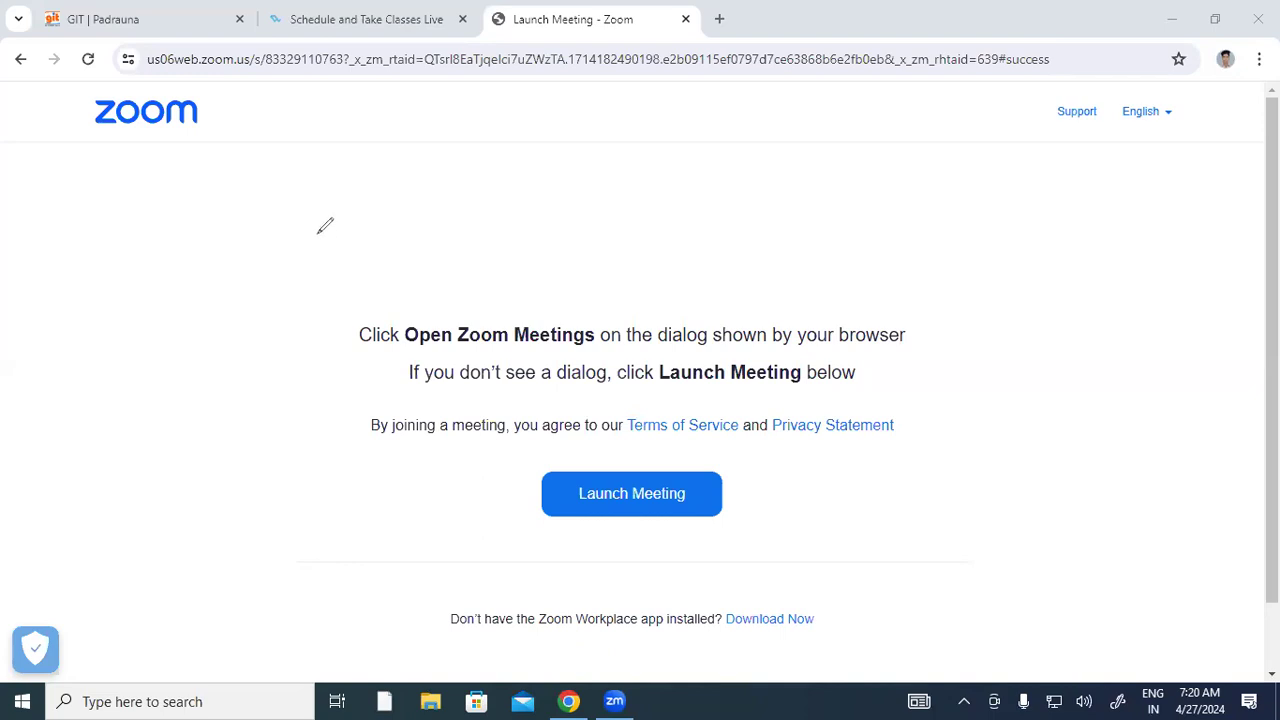
Write ABC near the top of the page, circle it, and add two arrows.
mouse_move(323, 222)
left_mouse_down()
mouse_move(338, 238)
mouse_move(362, 228)
left_mouse_up()
left_click_drag(354, 181, 387, 242)
left_click_drag(380, 186, 351, 183)
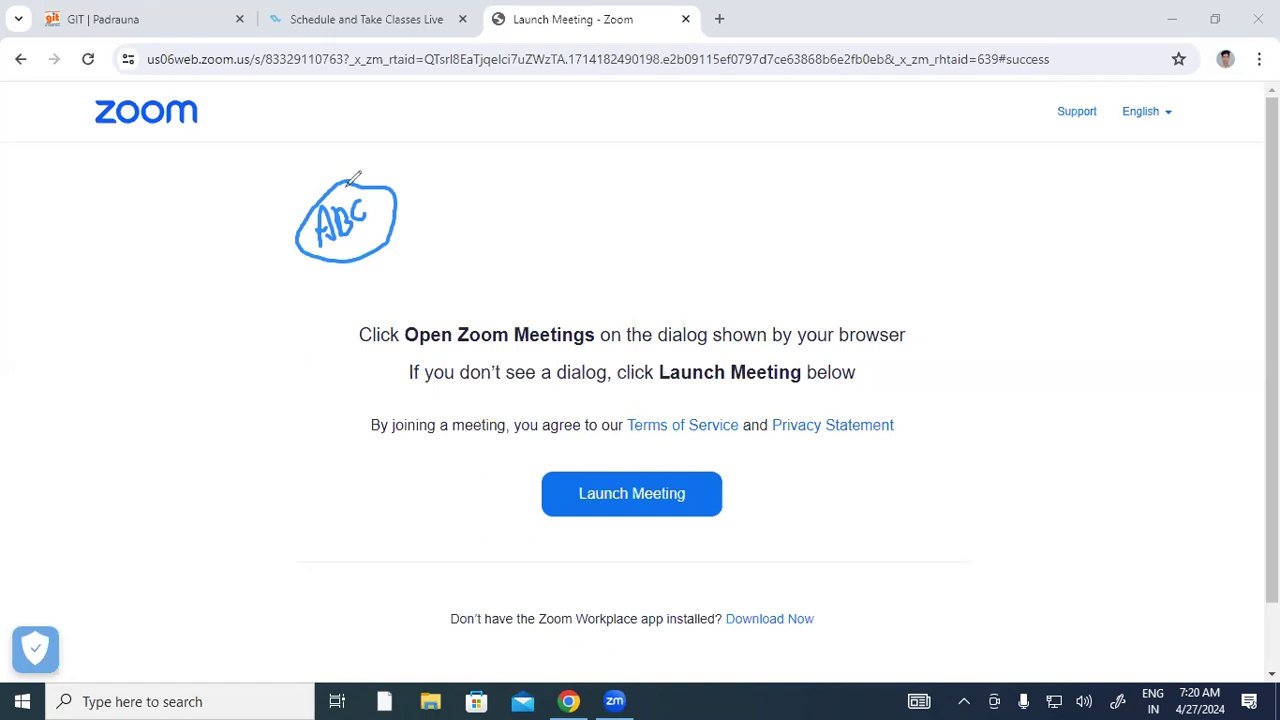
left_click_drag(428, 168, 394, 184)
mouse_move(368, 248)
left_mouse_down()
mouse_move(387, 275)
mouse_move(393, 259)
left_mouse_up()
In a new Chrome tab, search Google for 'degilocker' and open the official DigiLocker site.
left_click(563, 100)
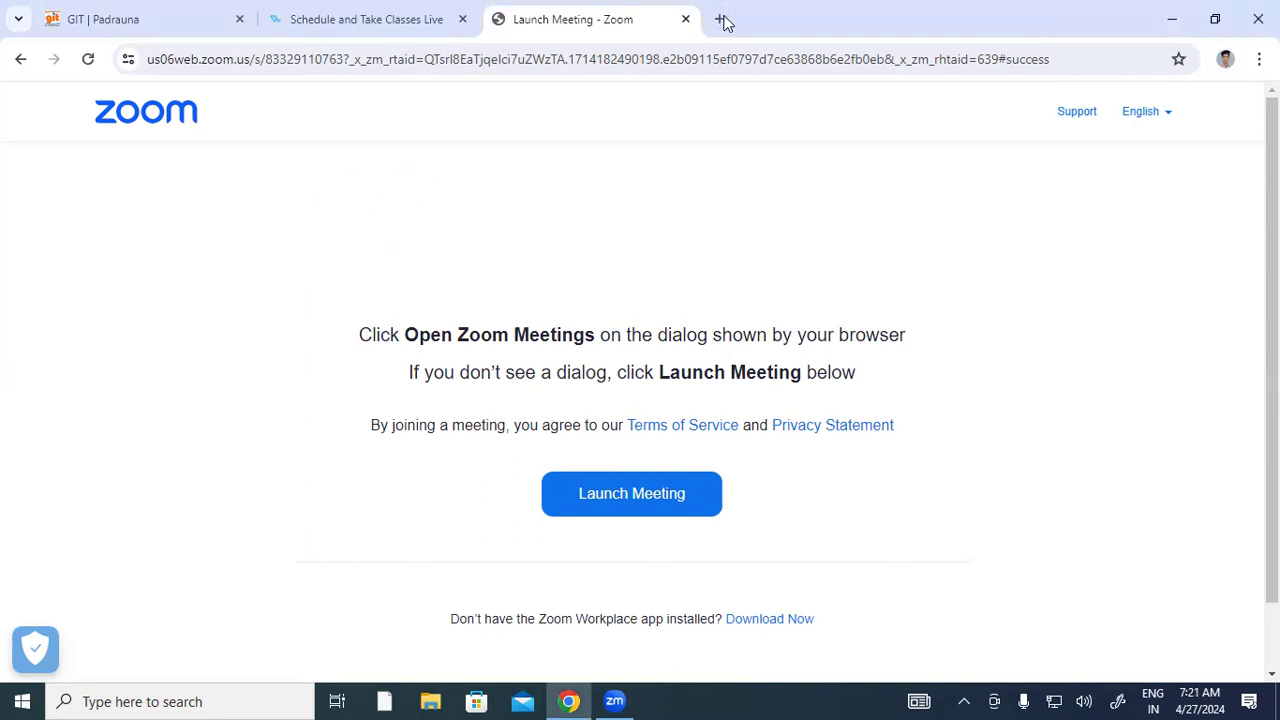
key("ctrl+t")
left_click(613, 60)
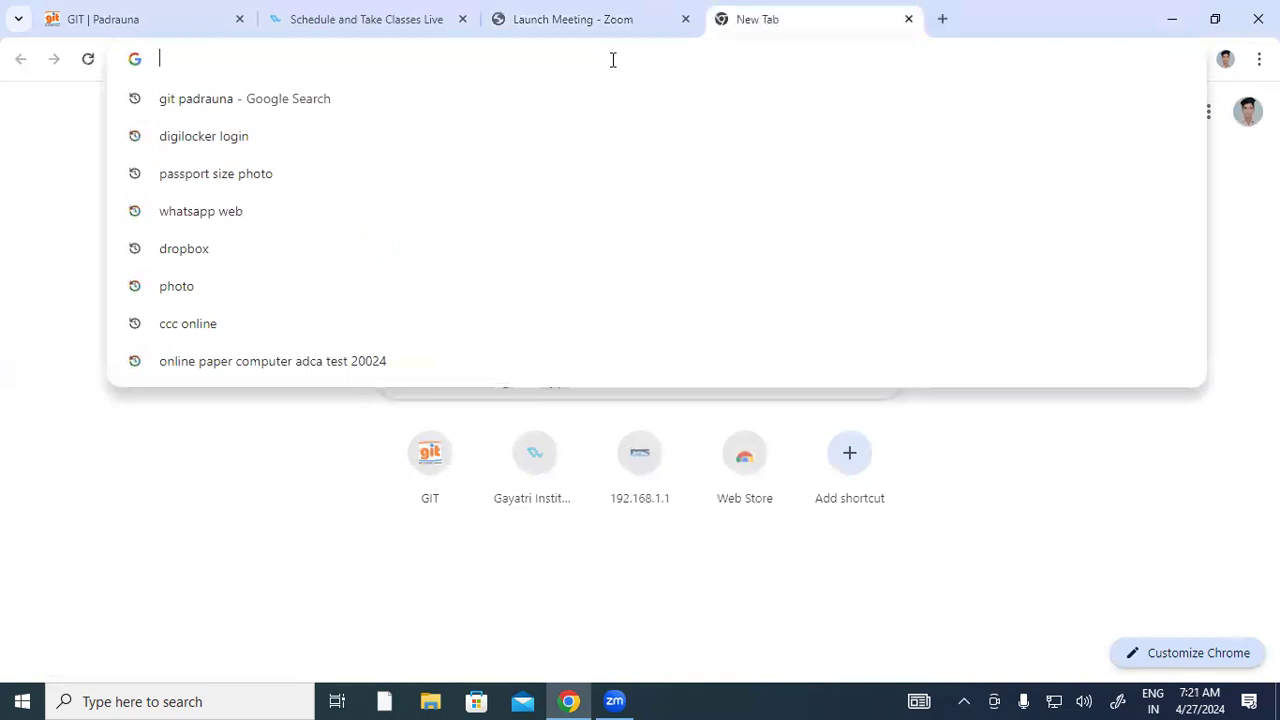
type("digi")
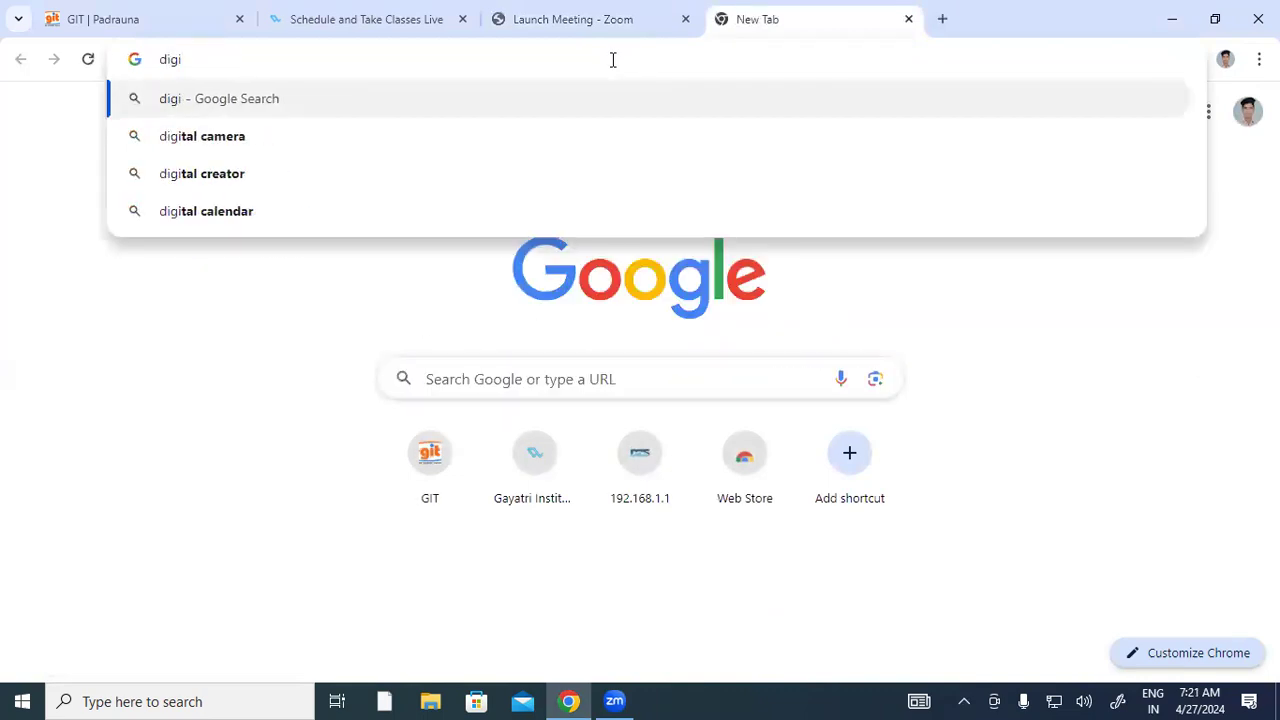
type("lo")
key("BackSpace")
key("BackSpace")
key("BackSpace")
key("BackSpace")
key("BackSpace")
key("BackSpace")
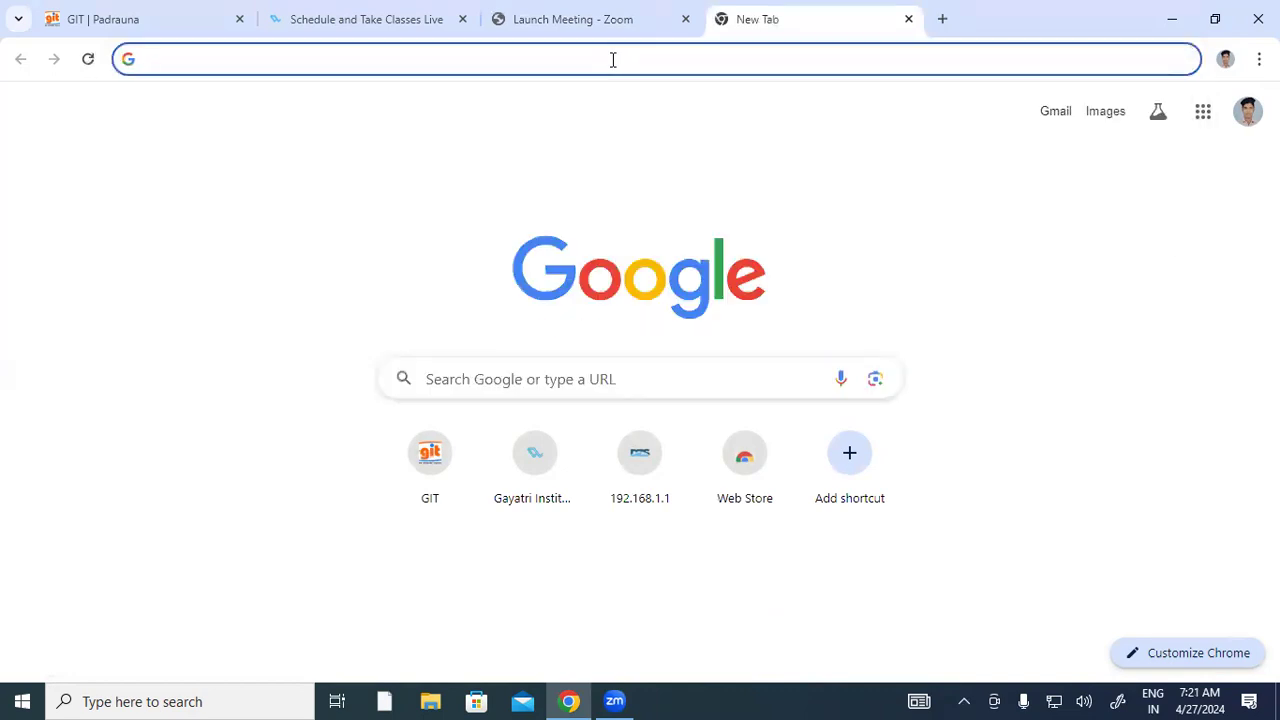
type("degi")
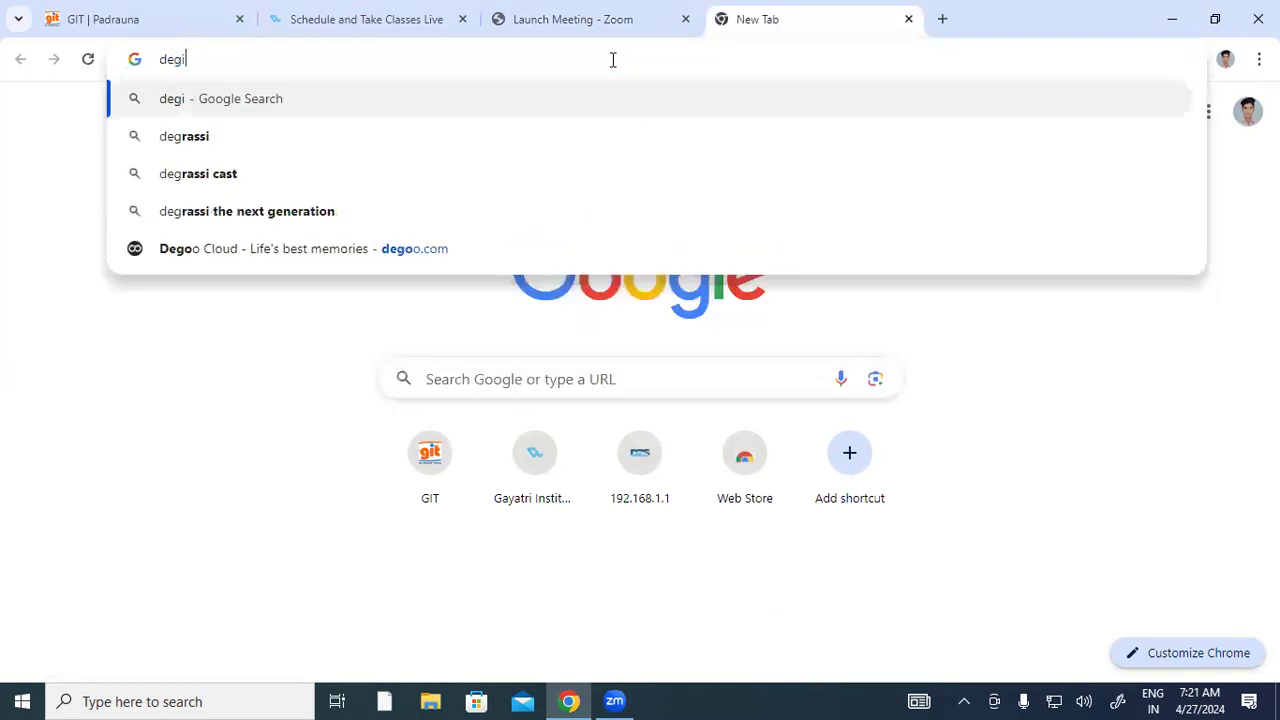
type("locker")
key("Return")
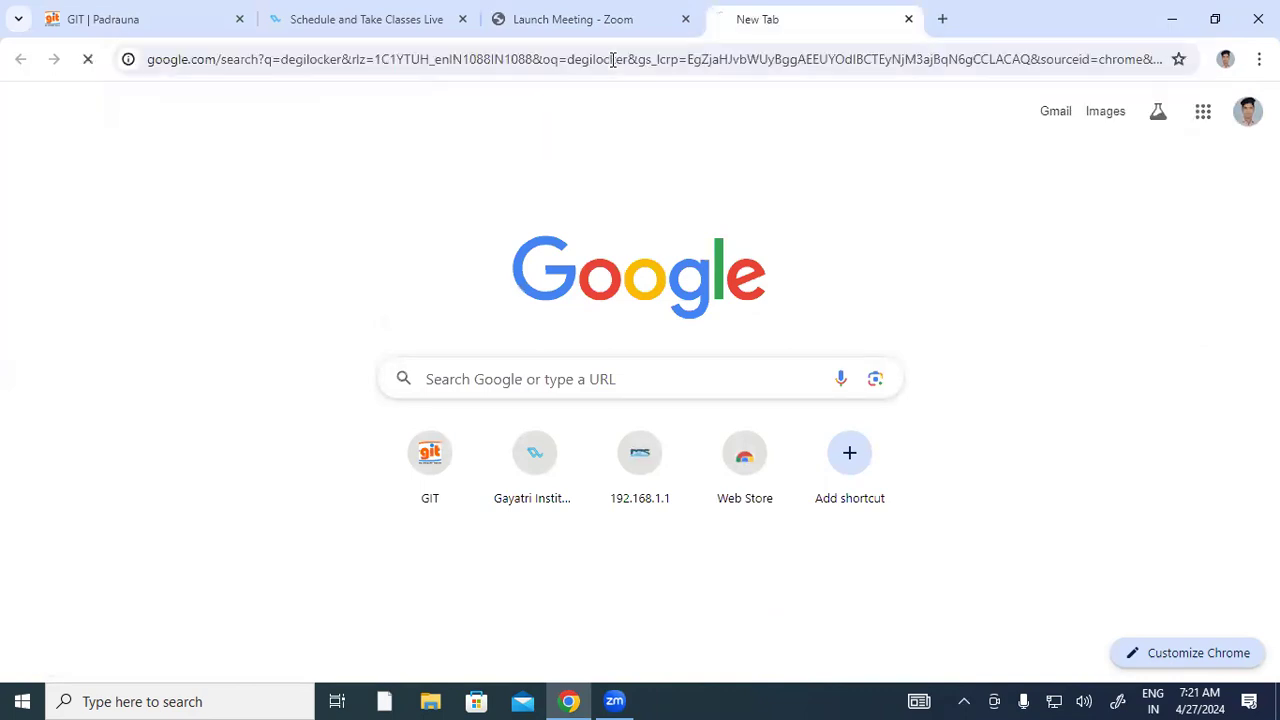
scroll(430, 284, "down", 1)
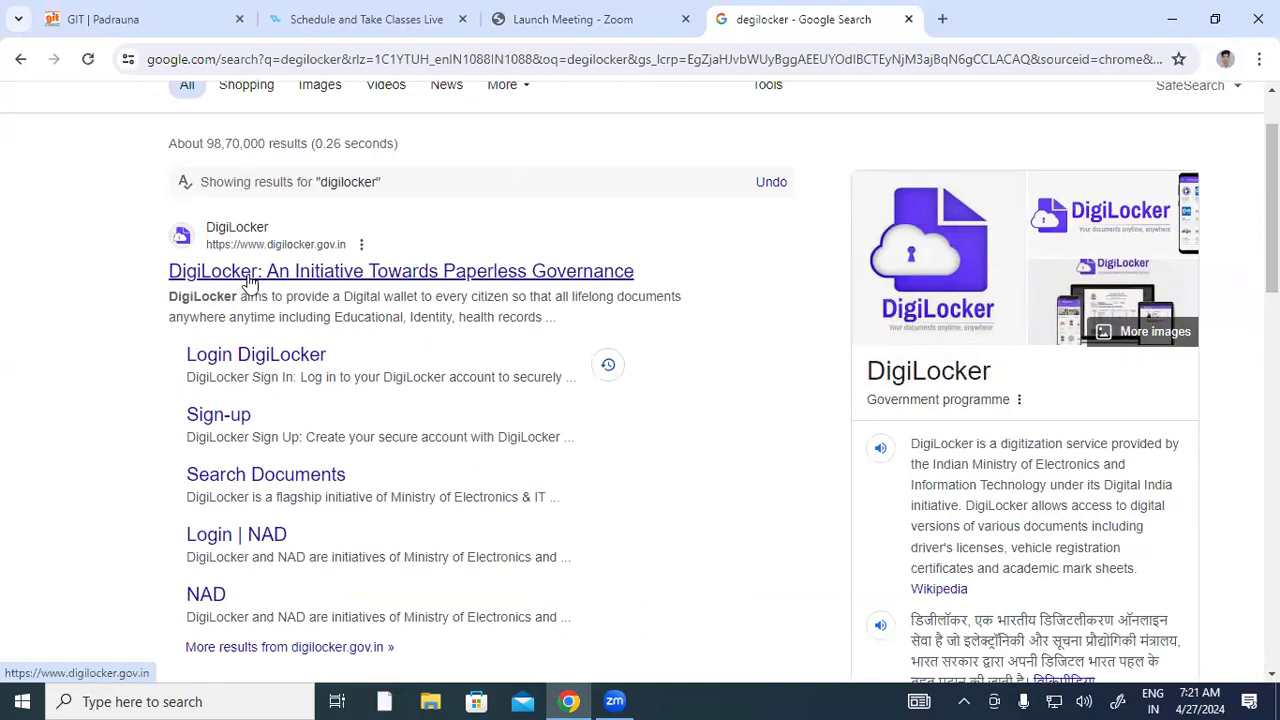
left_click(248, 280)
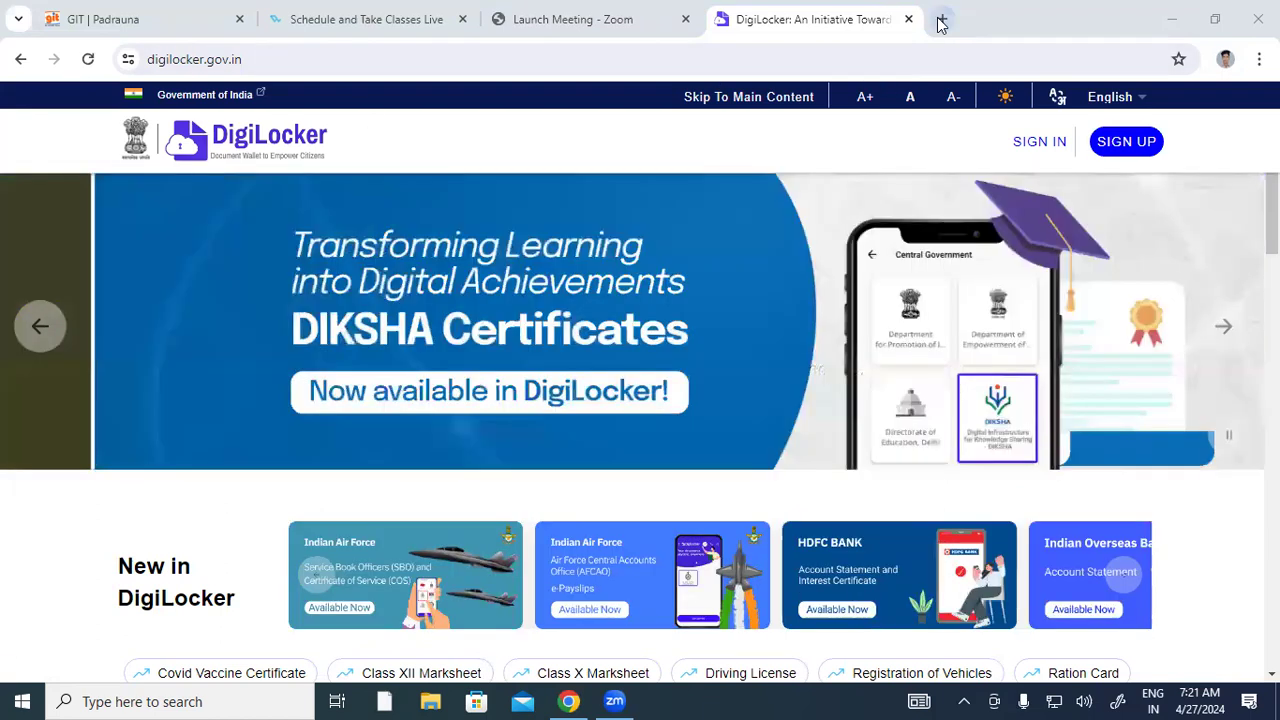
In another new tab, search for digilocker again and open digilocker.gov.in.
left_click(942, 19)
left_click(686, 52)
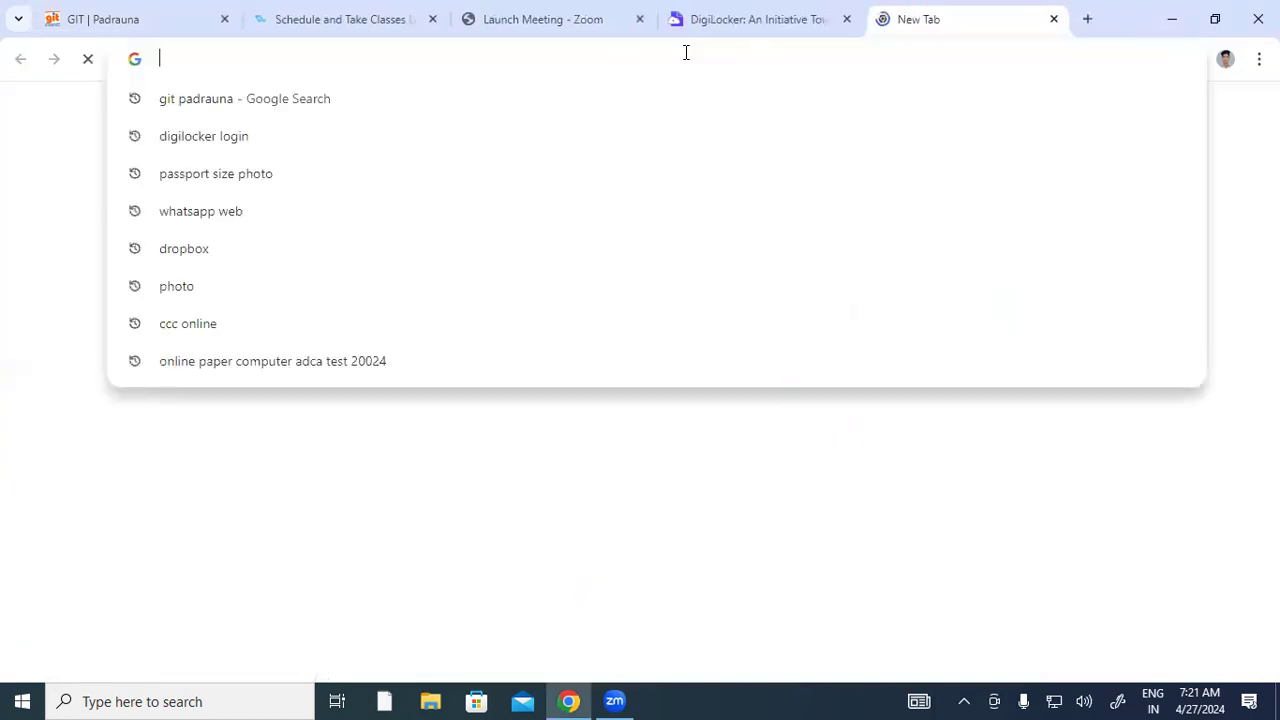
type("digi")
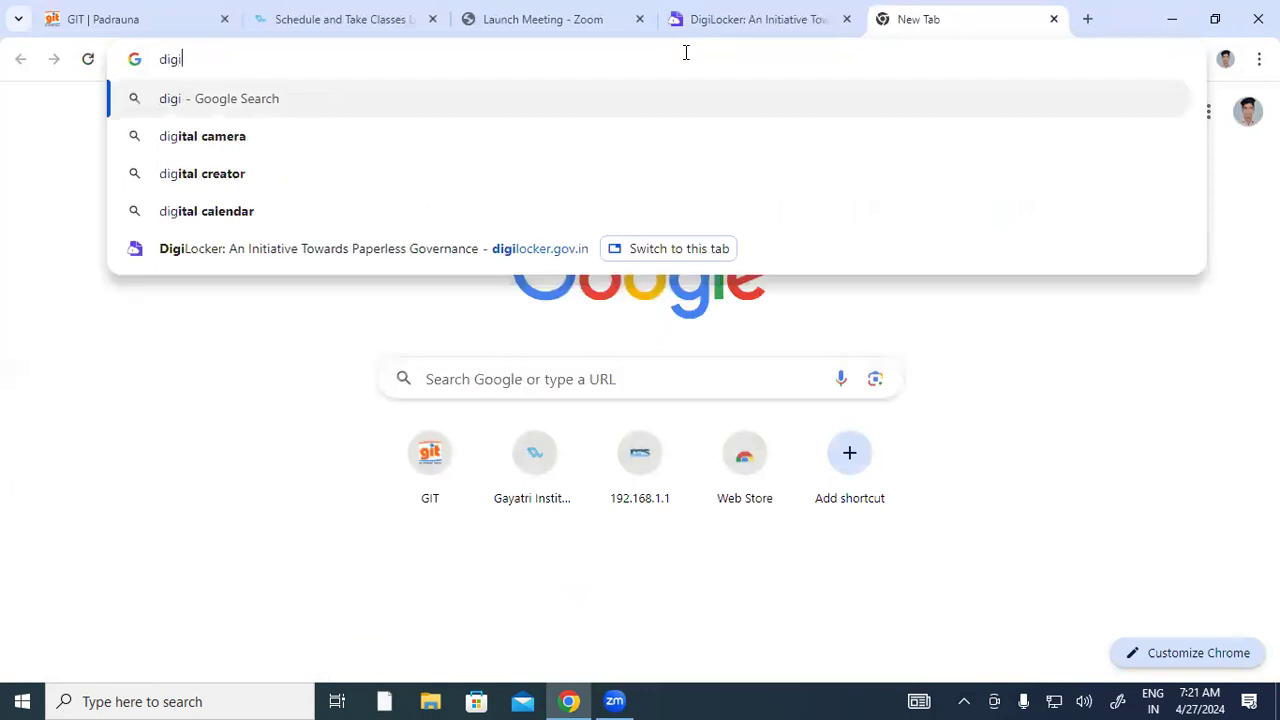
type("locker")
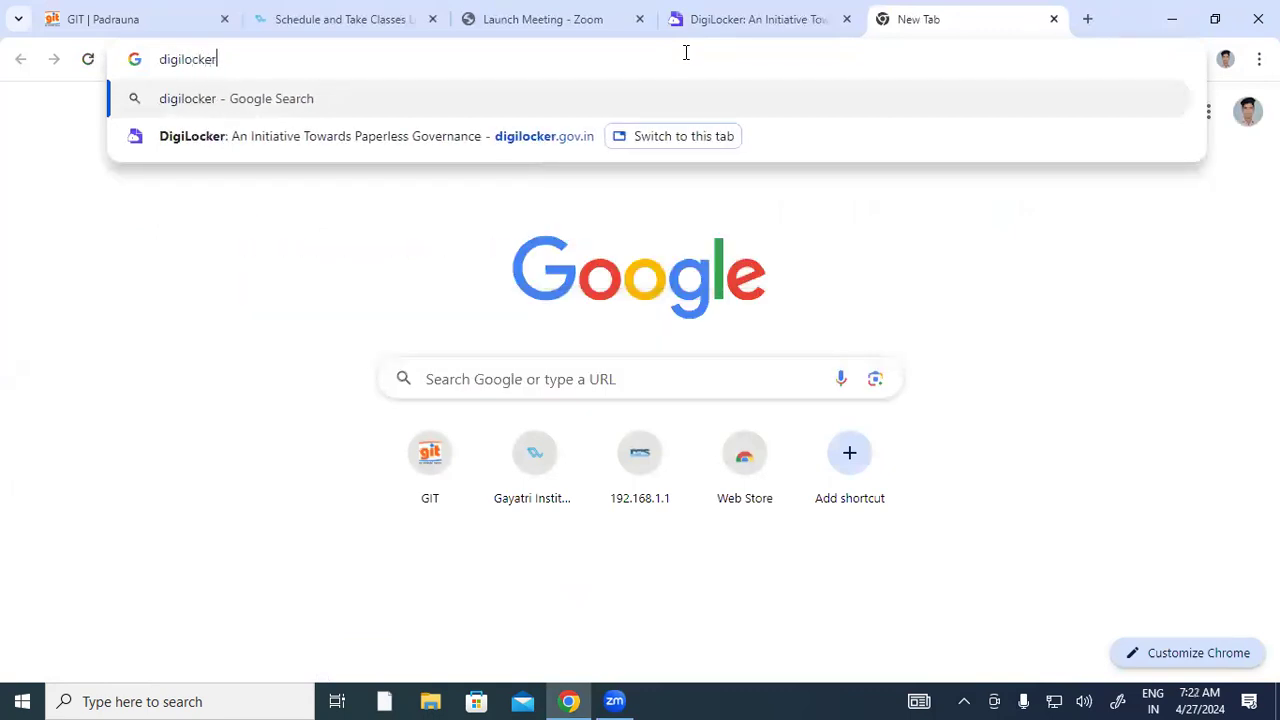
key("Return")
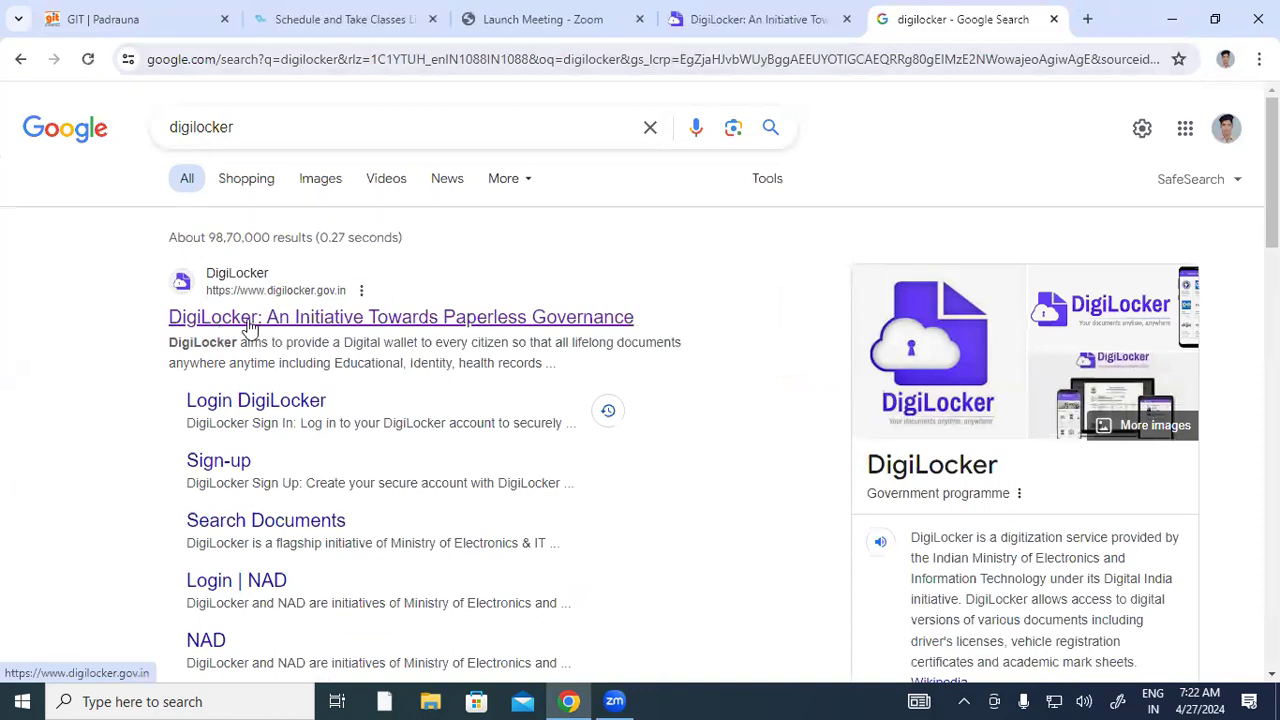
left_click(250, 328)
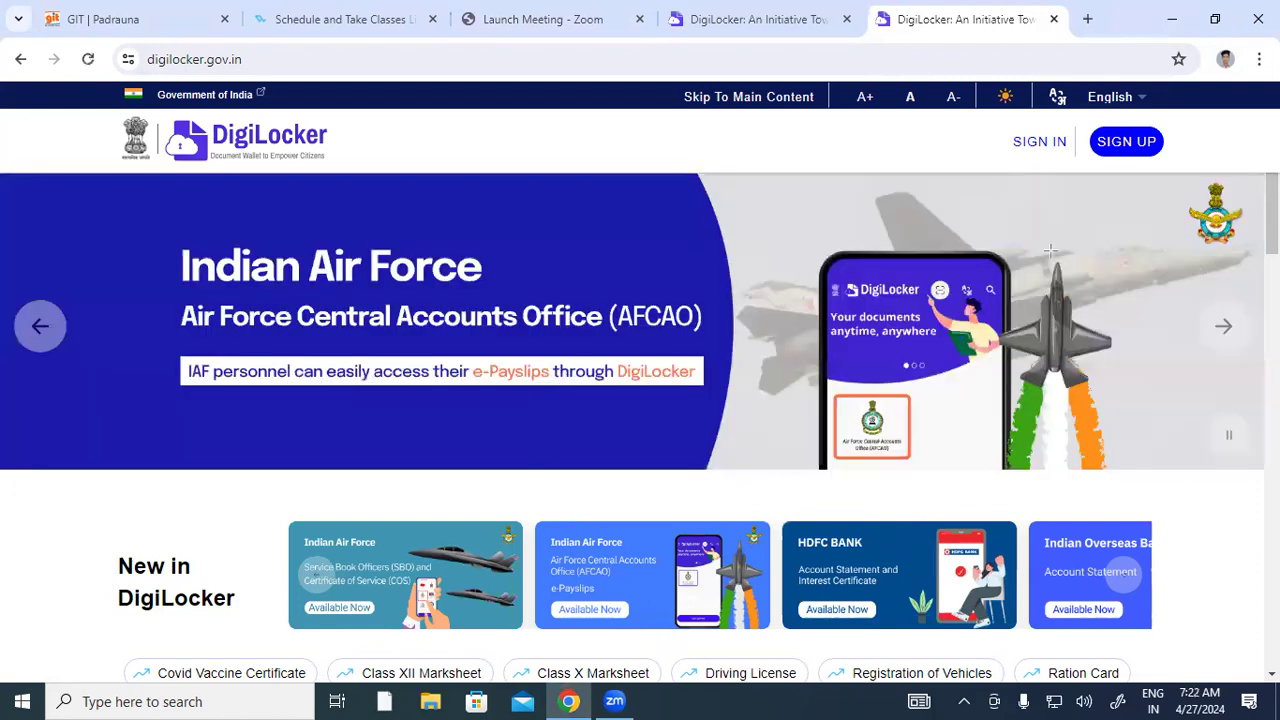
left_click(1108, 140)
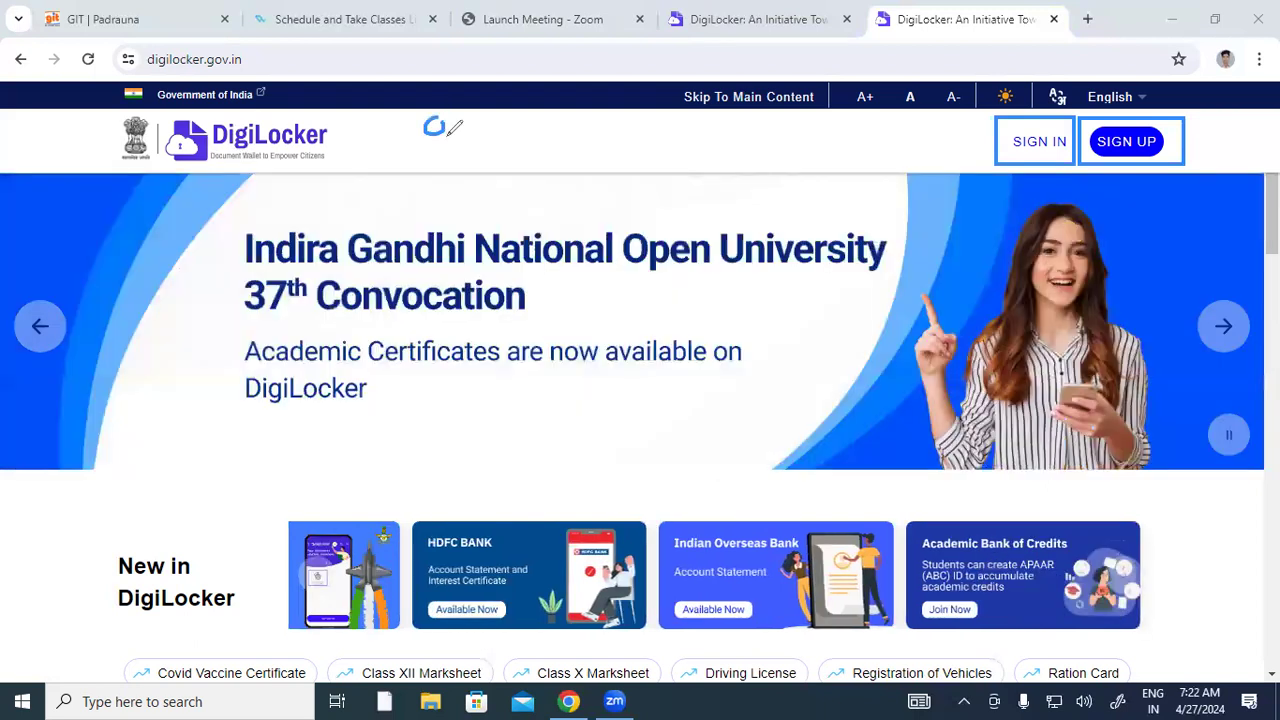
mouse_move(455, 104)
left_mouse_down()
mouse_move(470, 113)
mouse_move(526, 92)
left_mouse_up()
left_click(495, 93)
left_click_drag(462, 162, 556, 120)
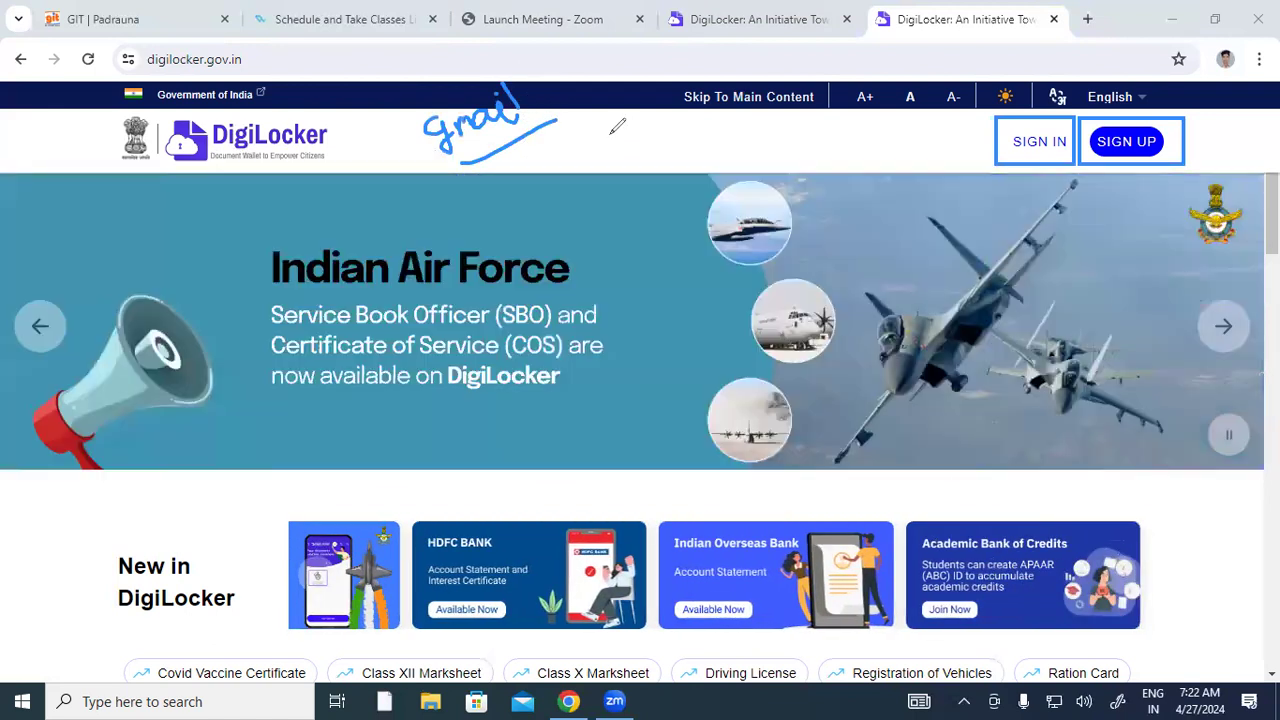
mouse_move(608, 113)
left_mouse_down()
mouse_move(609, 149)
mouse_move(622, 148)
mouse_move(619, 128)
mouse_move(640, 148)
left_mouse_up()
mouse_move(638, 101)
left_mouse_down()
mouse_move(672, 118)
mouse_move(715, 90)
left_mouse_up()
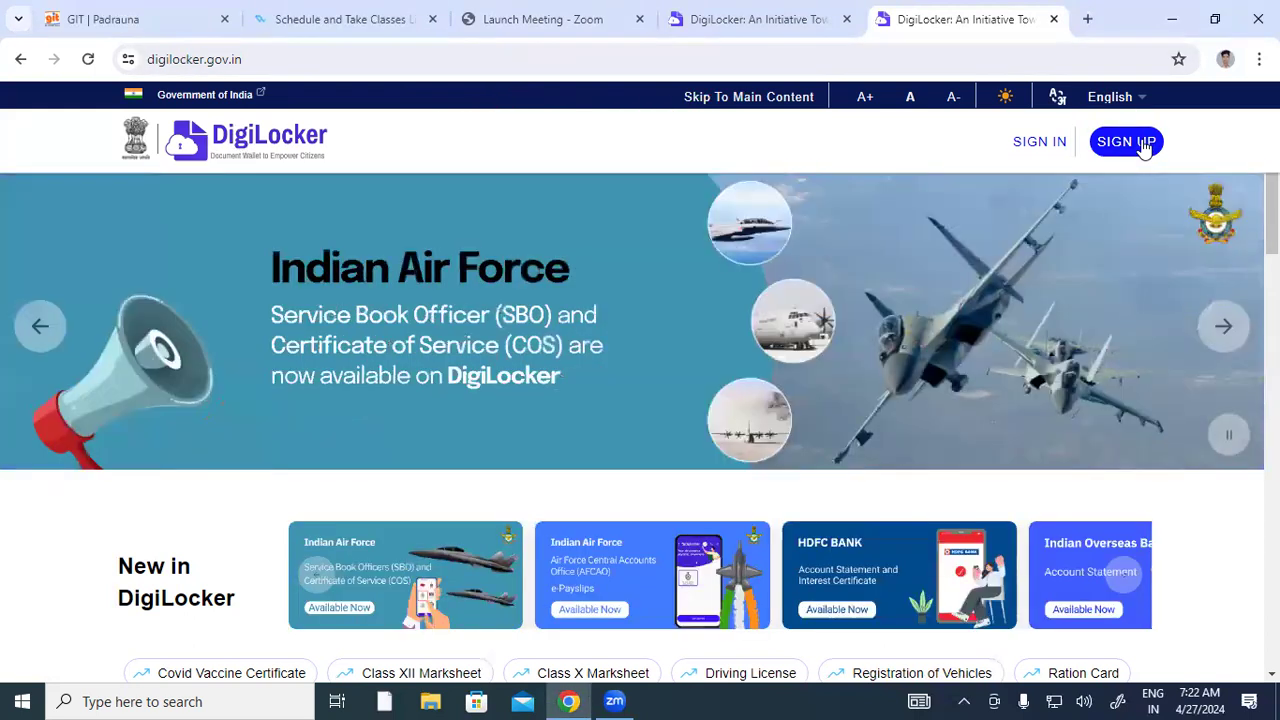
left_click(1146, 146)
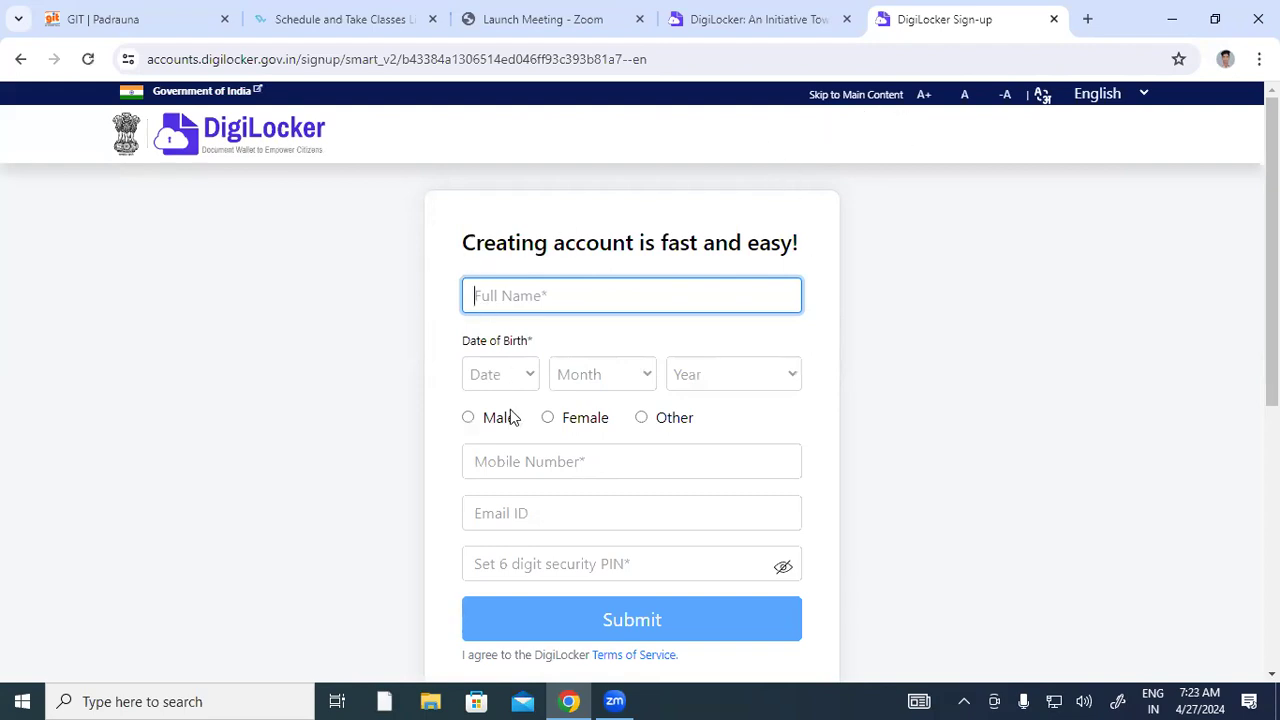
left_click(927, 99)
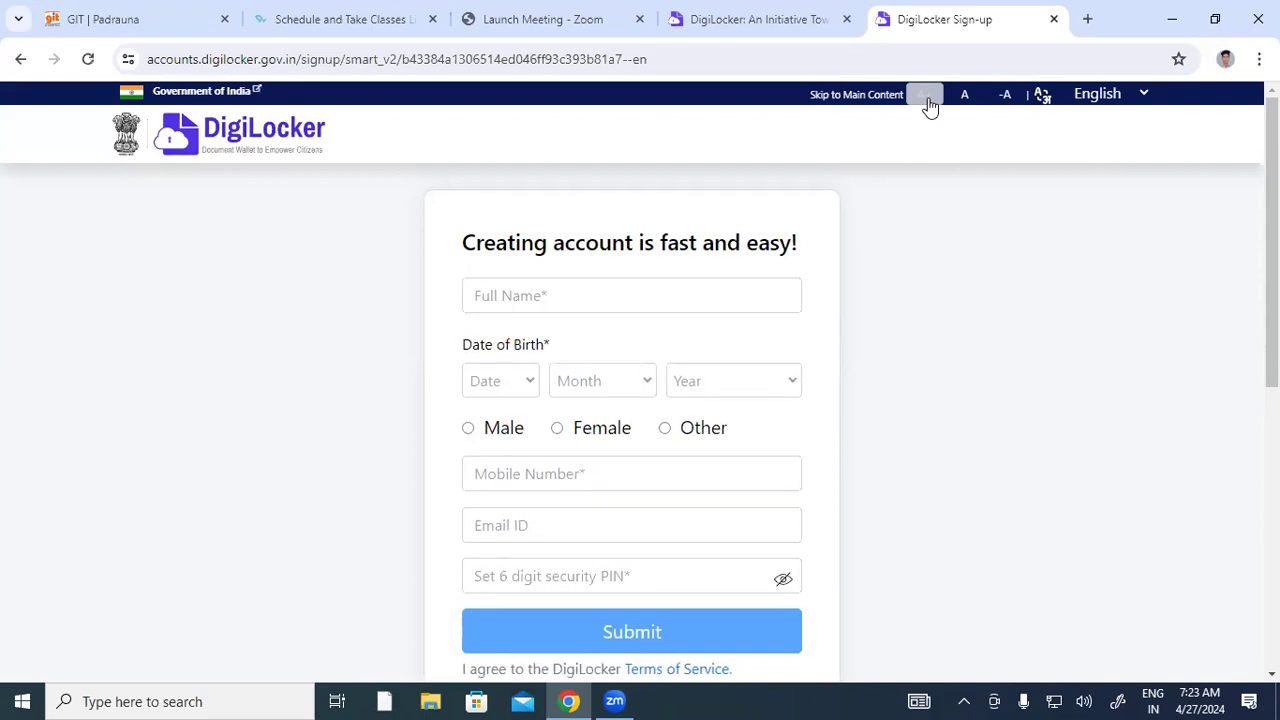
left_click(1002, 97)
left_click(1002, 97)
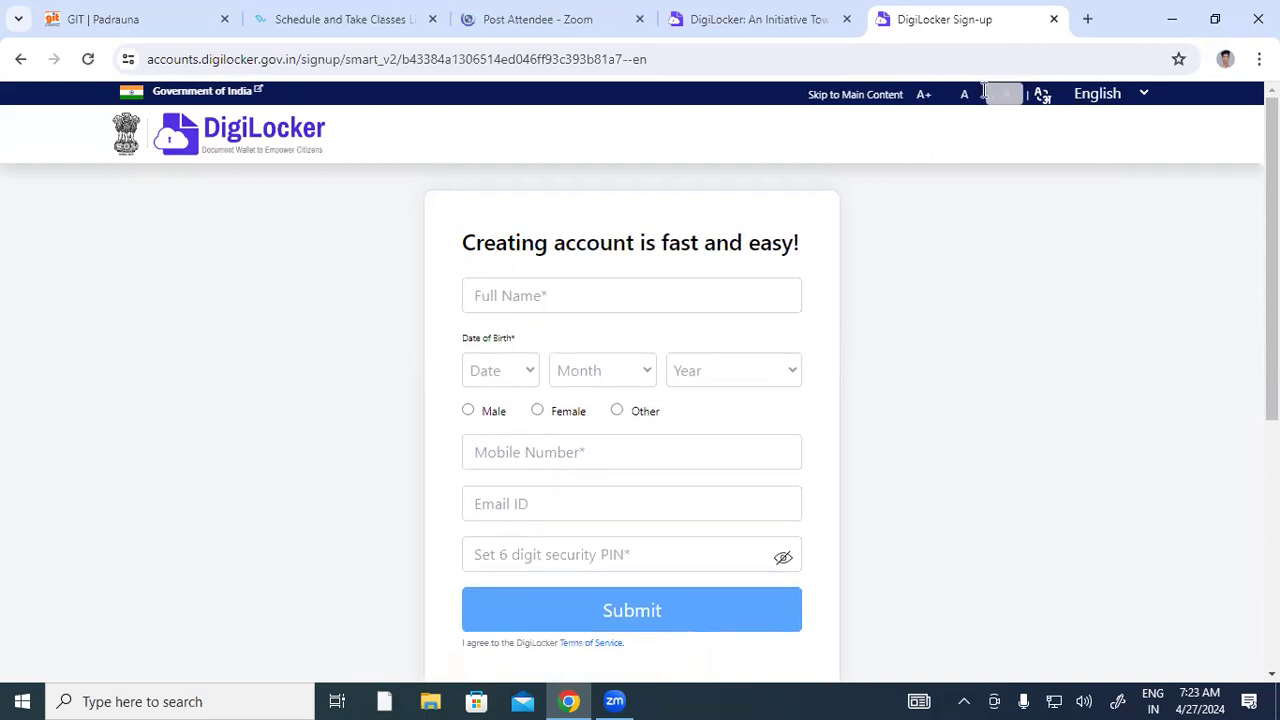
left_click(966, 97)
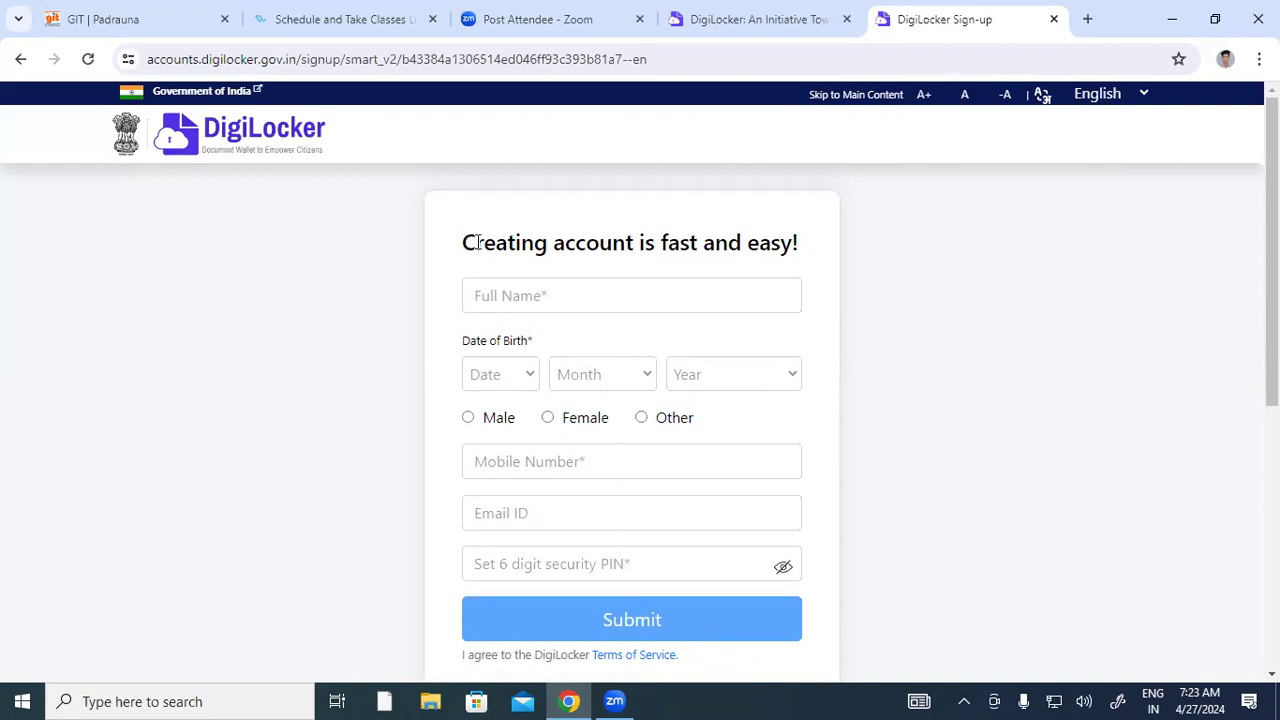
left_click_drag(463, 244, 755, 265)
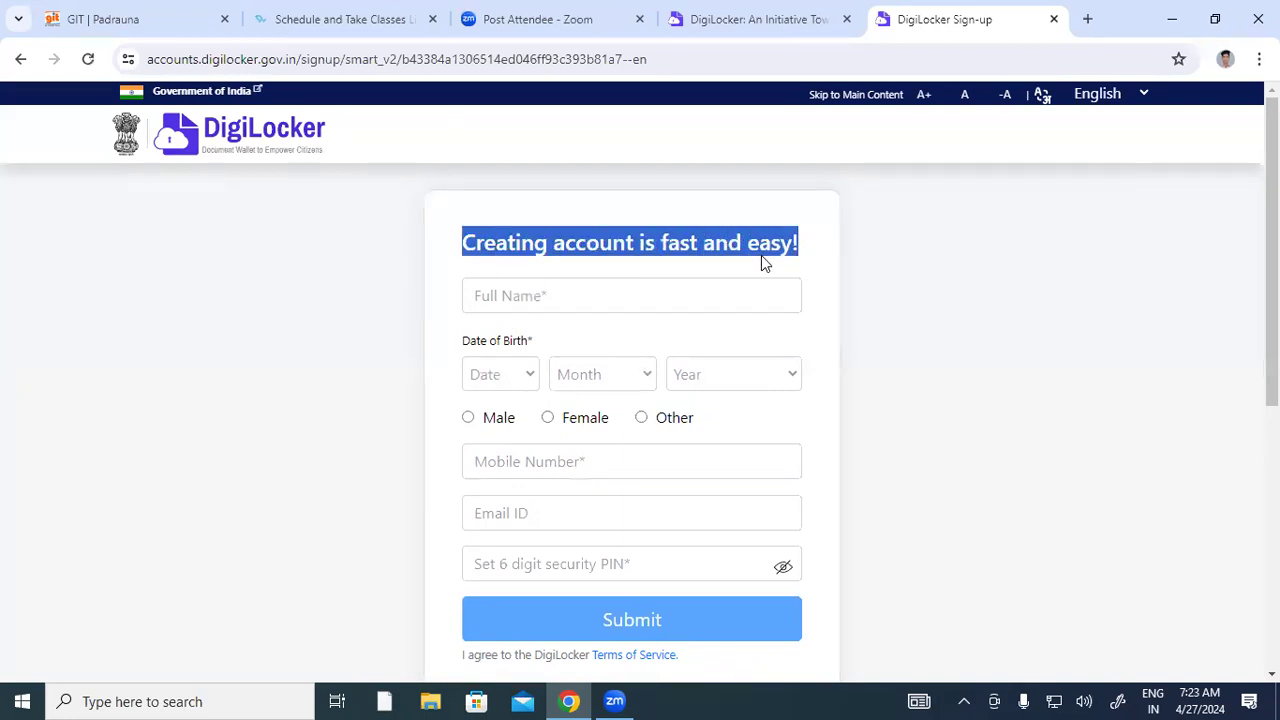
left_click_drag(458, 247, 783, 243)
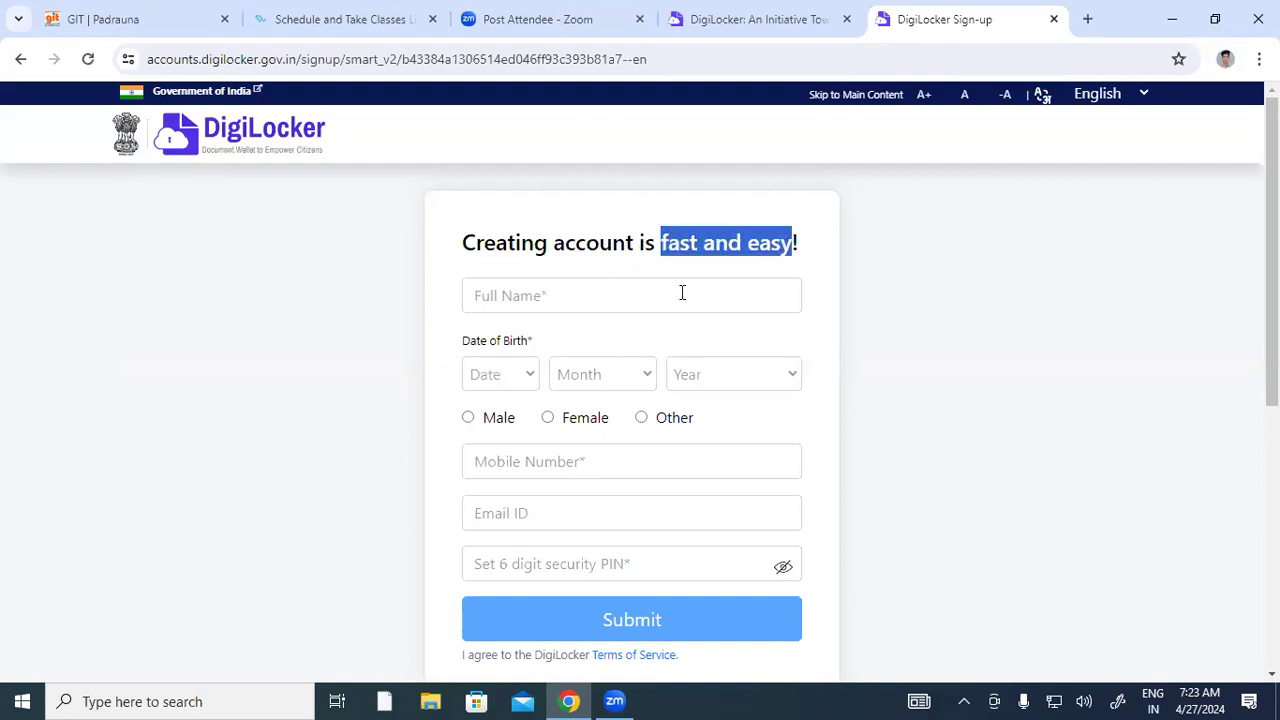
left_click(503, 300)
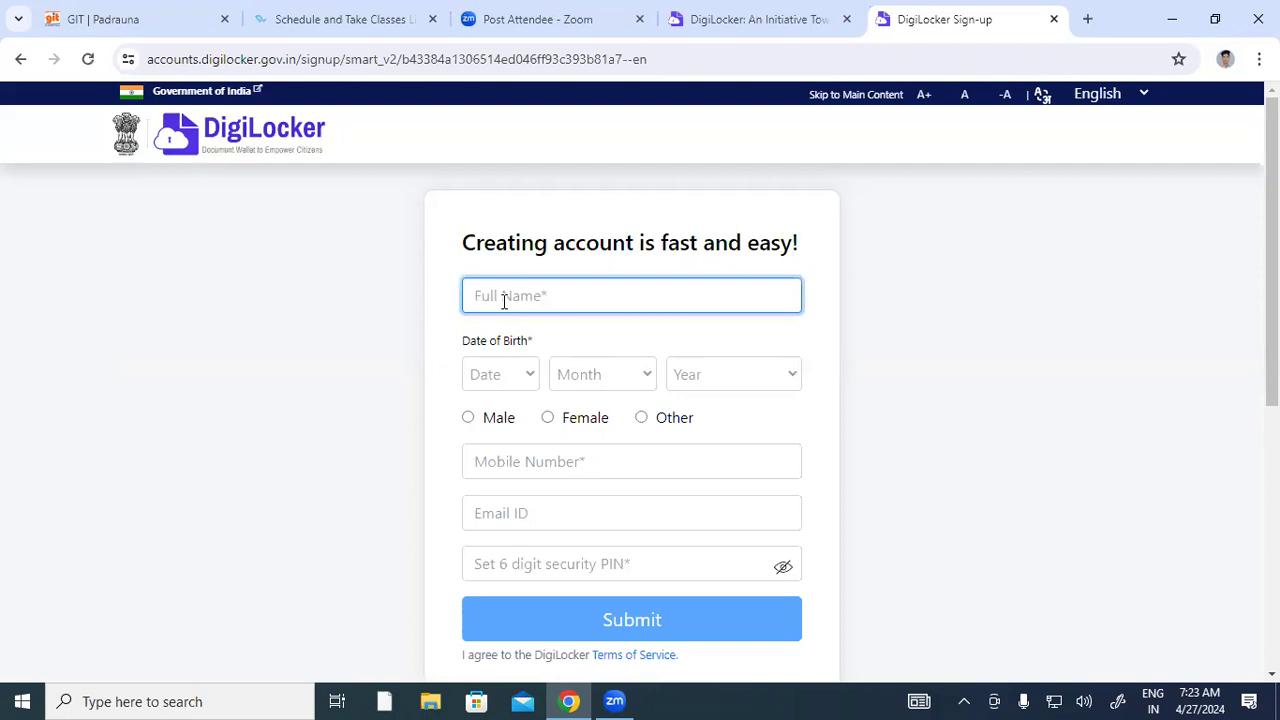
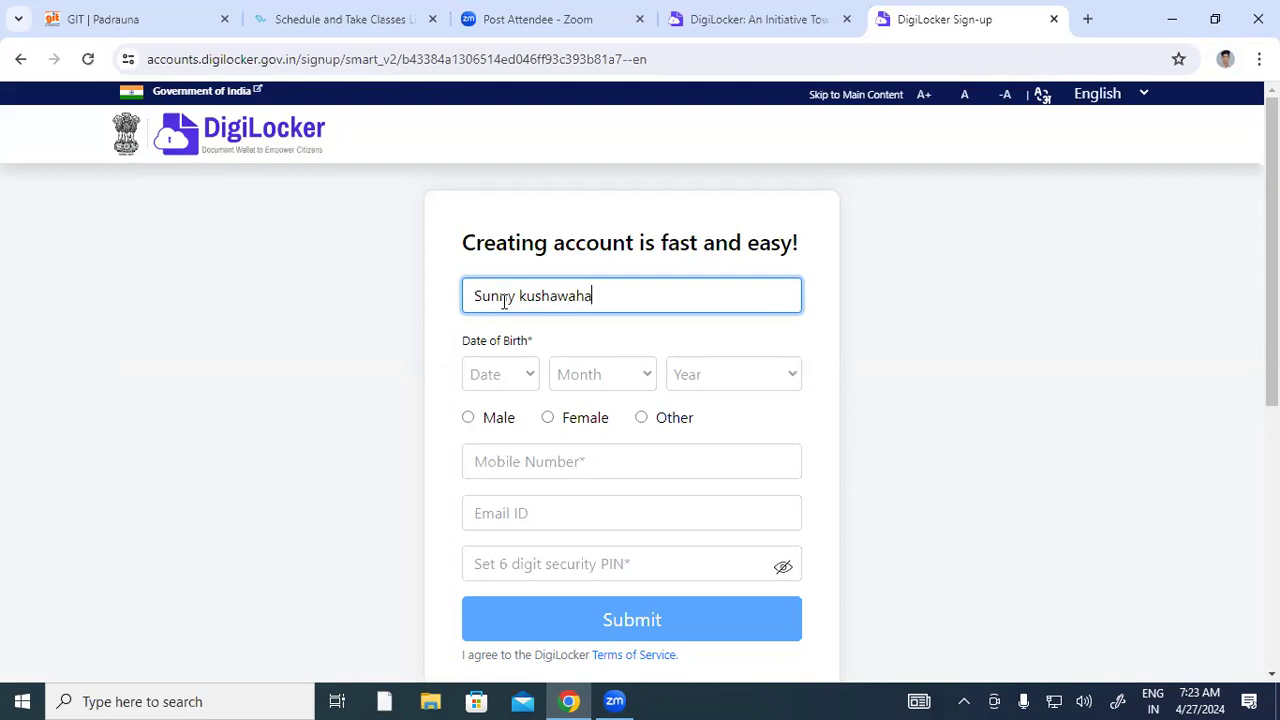
Enter the full name in the sign-up form, fixing a typo in the surname.
left_click(566, 340)
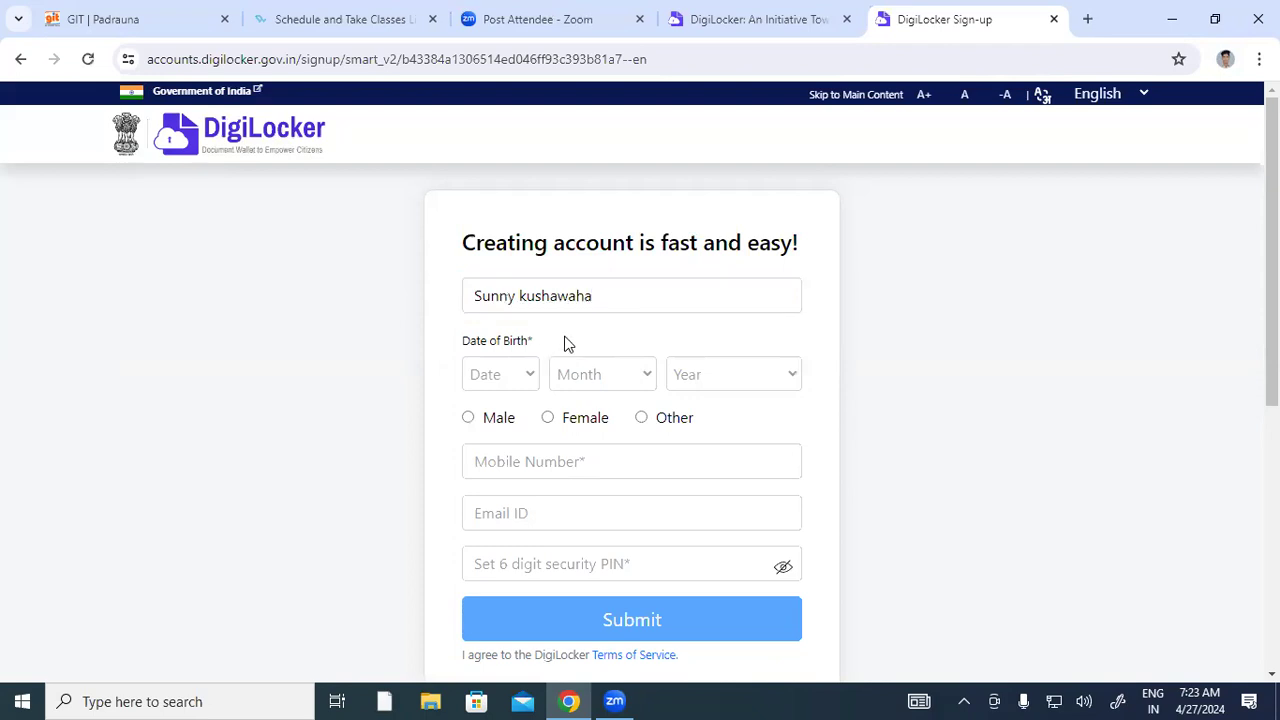
left_click(560, 296)
key("BackSpace")
left_click(568, 326)
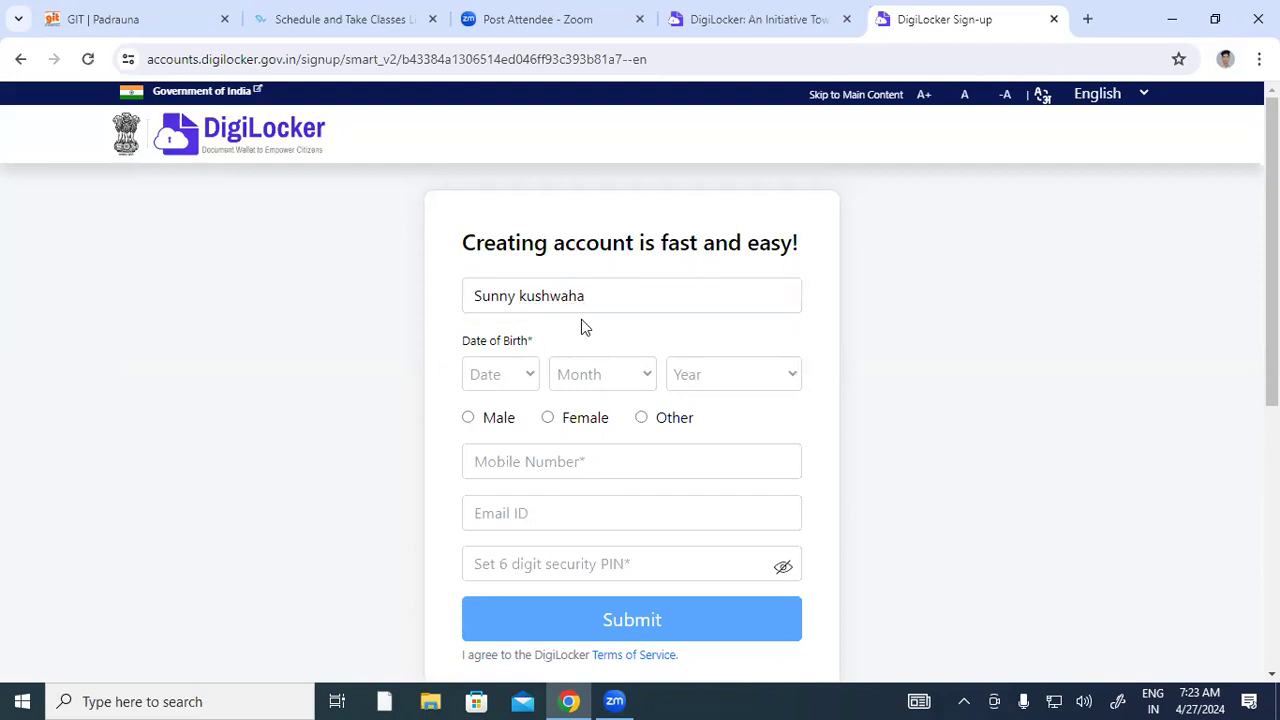
Set the date of birth to 1 January 2005 and the gender to Male.
left_click(500, 374)
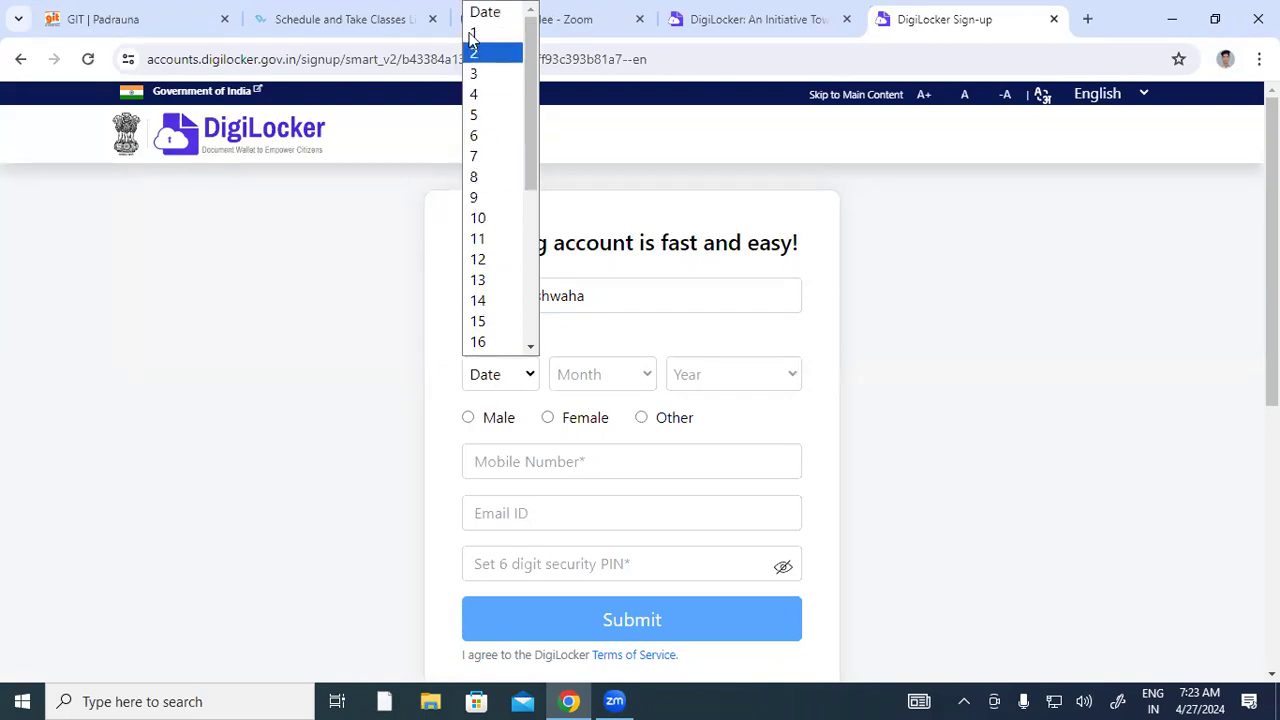
left_click(476, 32)
left_click(600, 374)
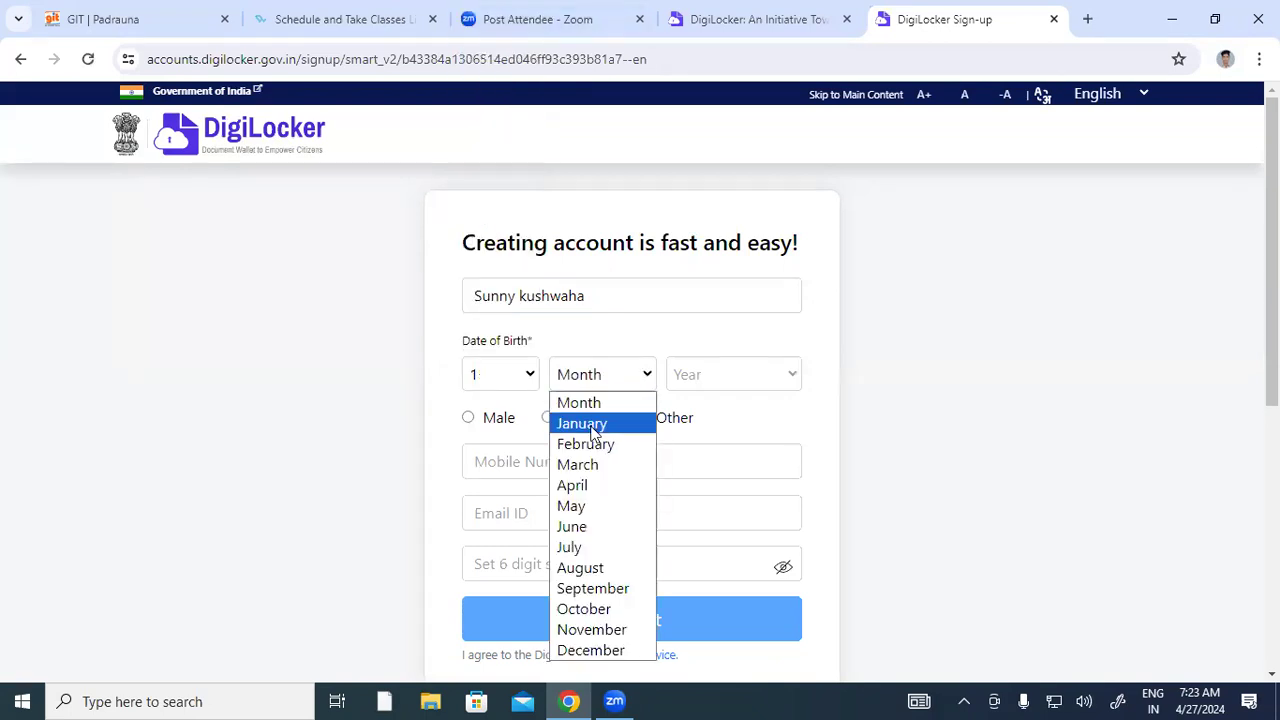
left_click(588, 423)
left_click(692, 388)
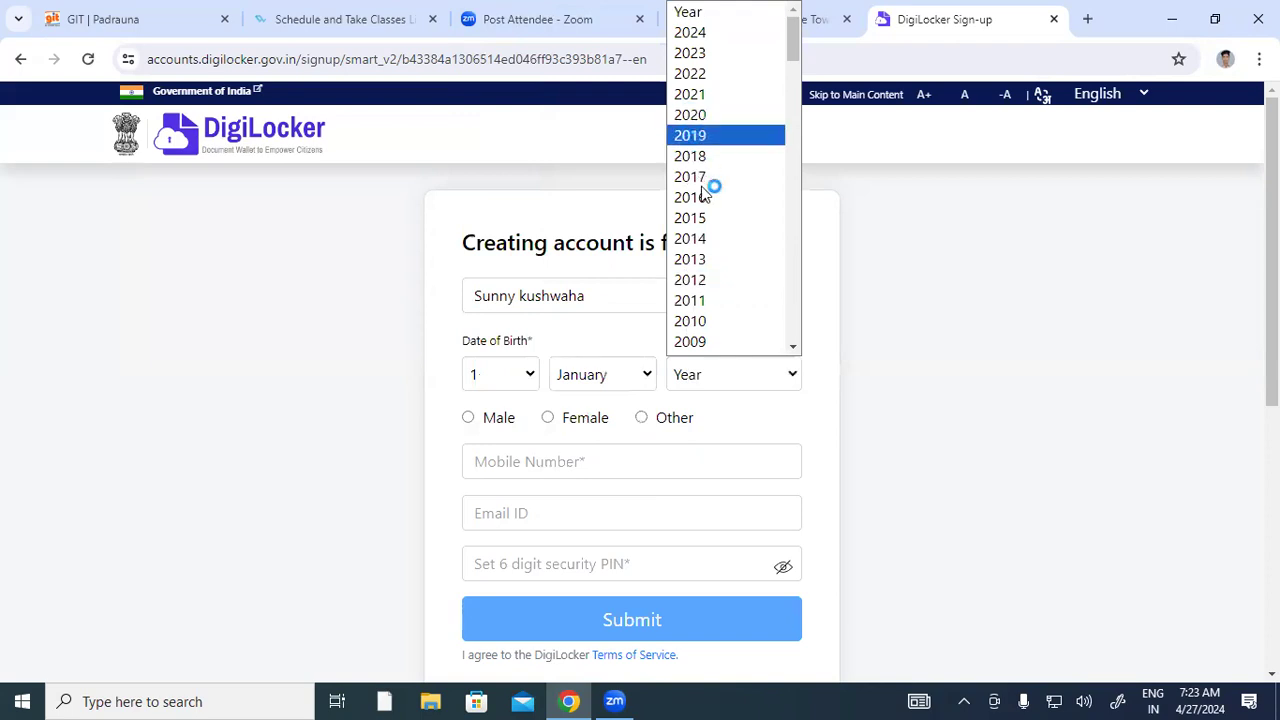
scroll(705, 195, "down", 2)
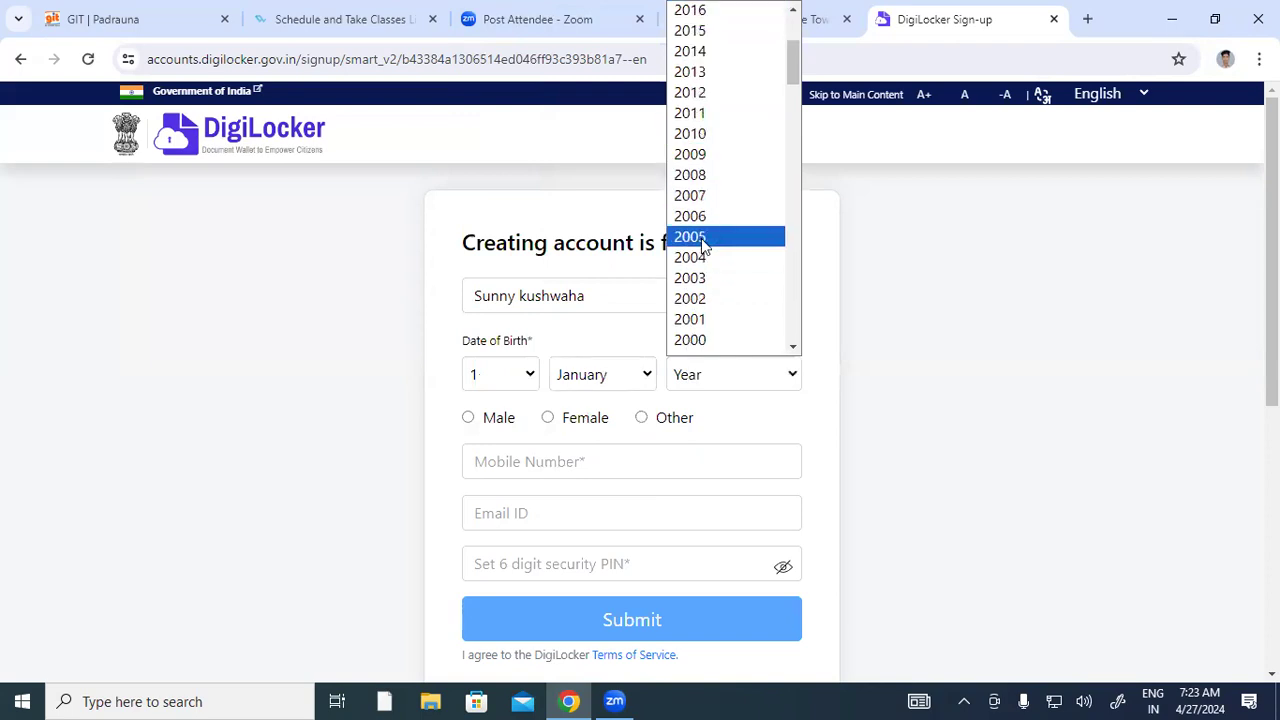
left_click(703, 238)
left_click(894, 357)
scroll(490, 348, "down", 1)
left_click(478, 326)
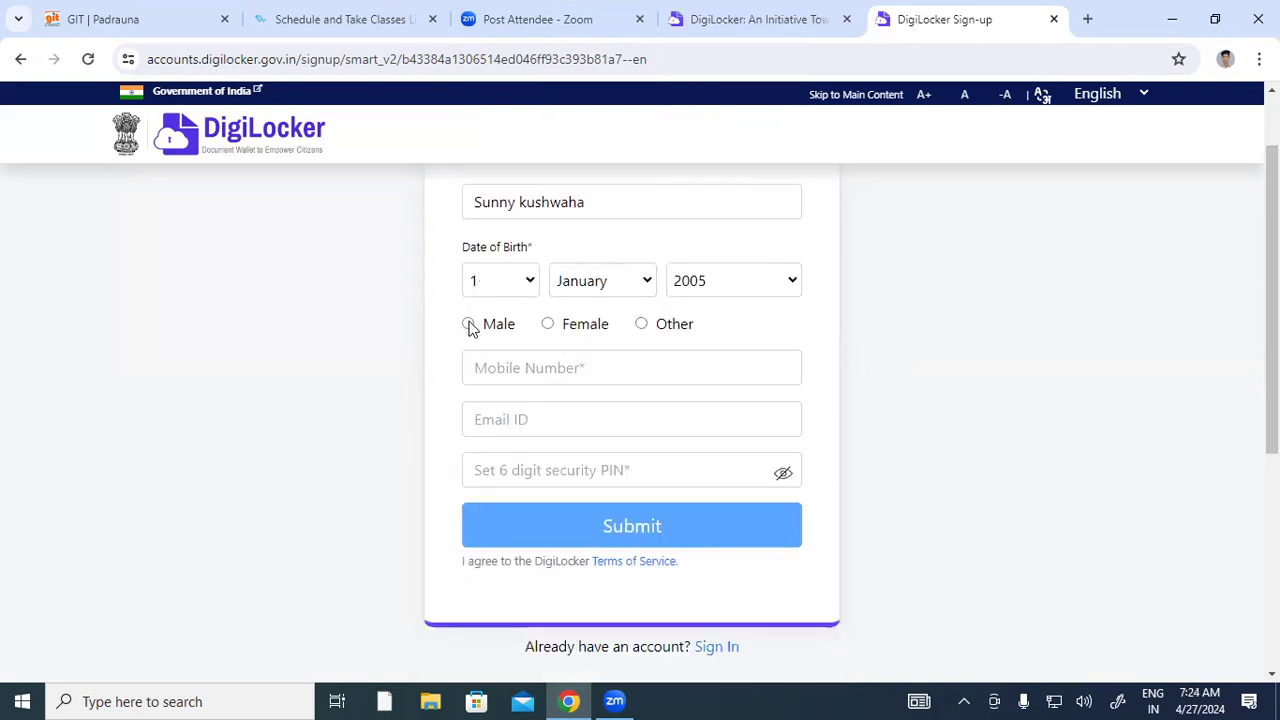
Fill in the mobile number and e-mail address, then begin typing the security PIN.
left_click(488, 370)
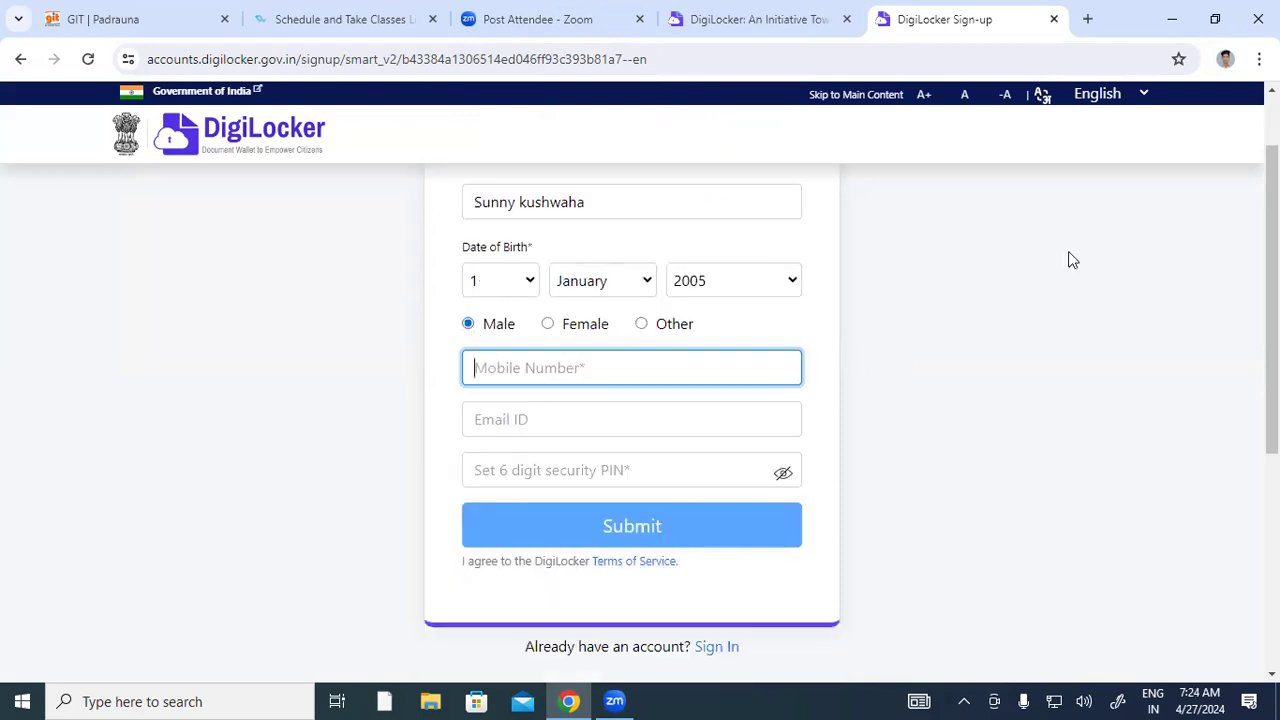
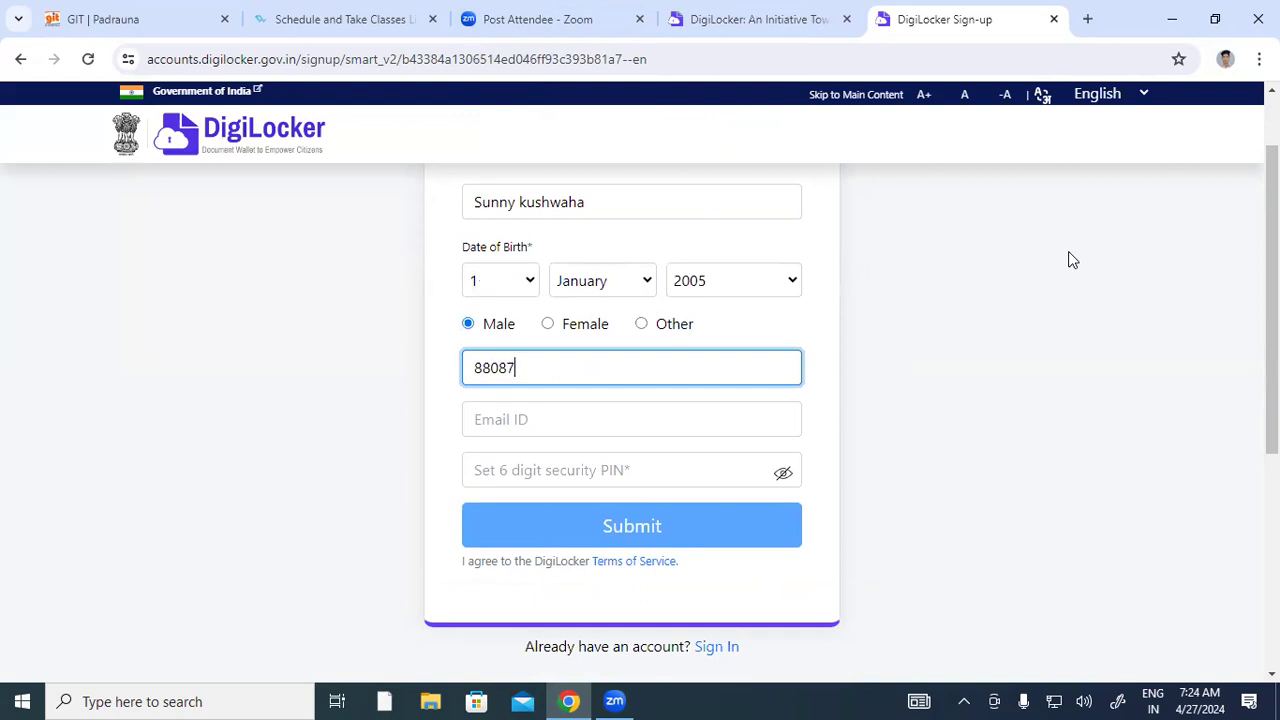
left_click(537, 423)
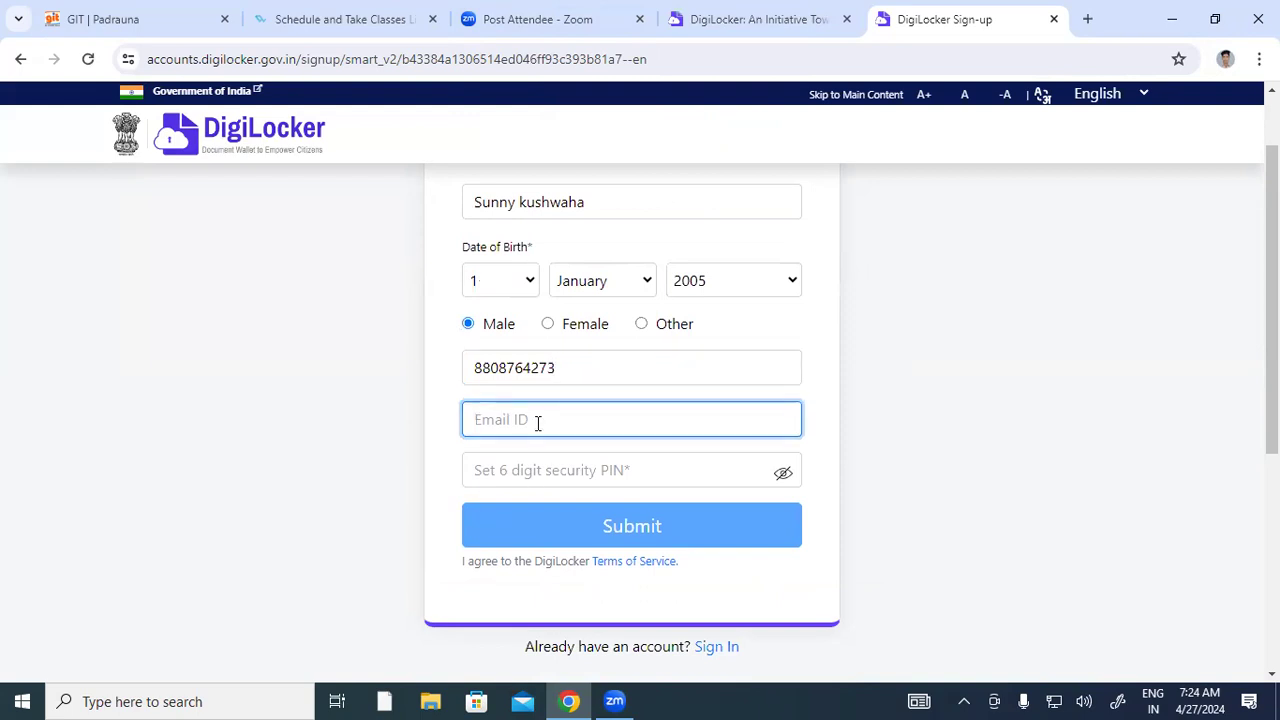
key("Tab")
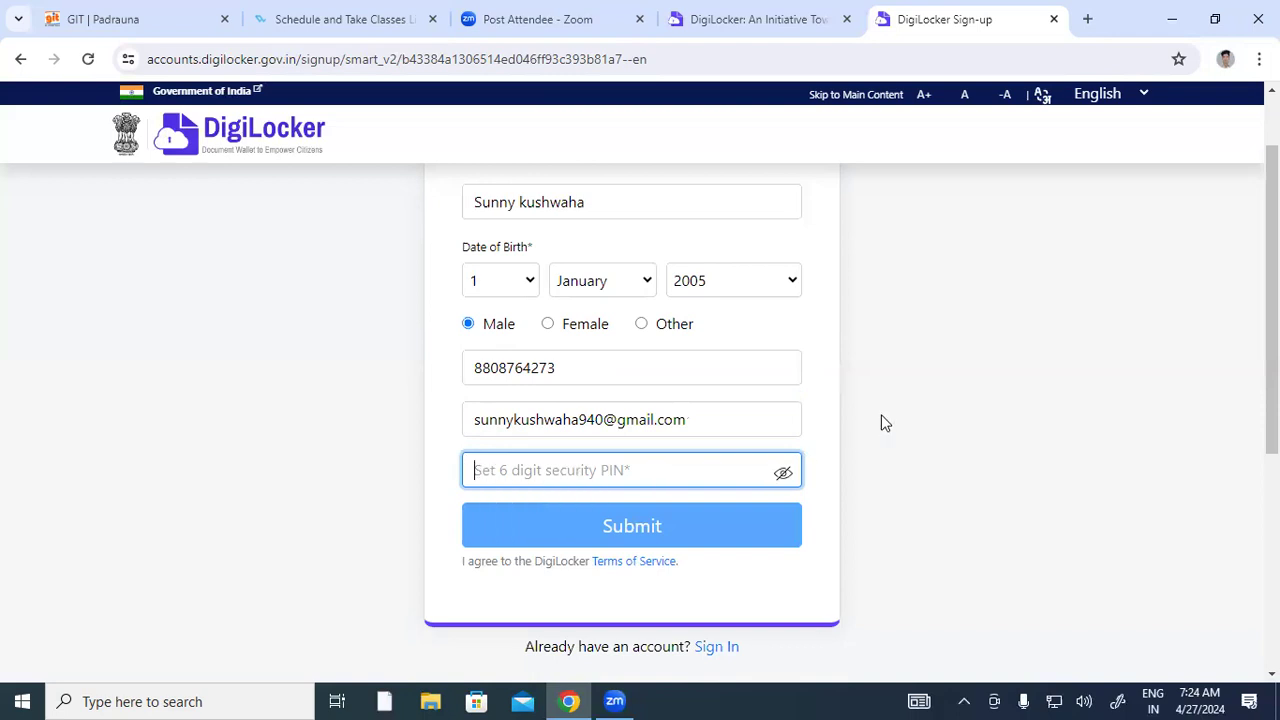
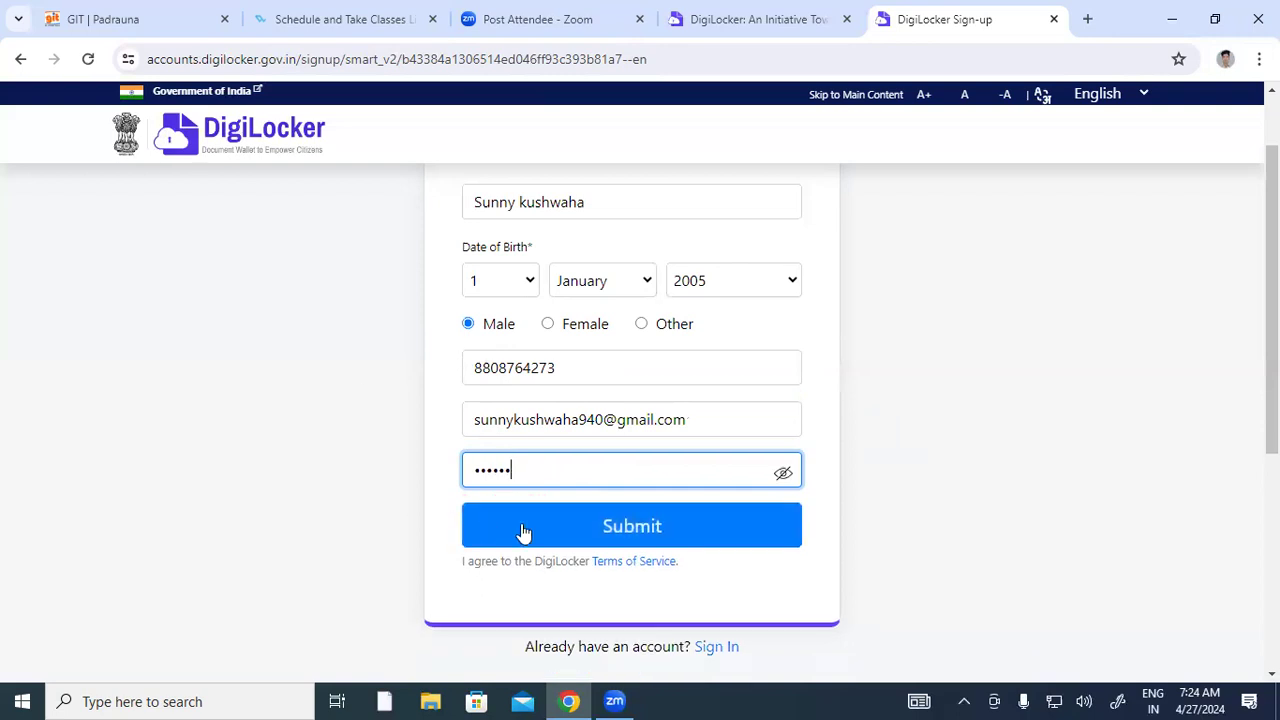
Submit the sign-up form, then enter the OTP received by SMS and submit it.
left_click(570, 528)
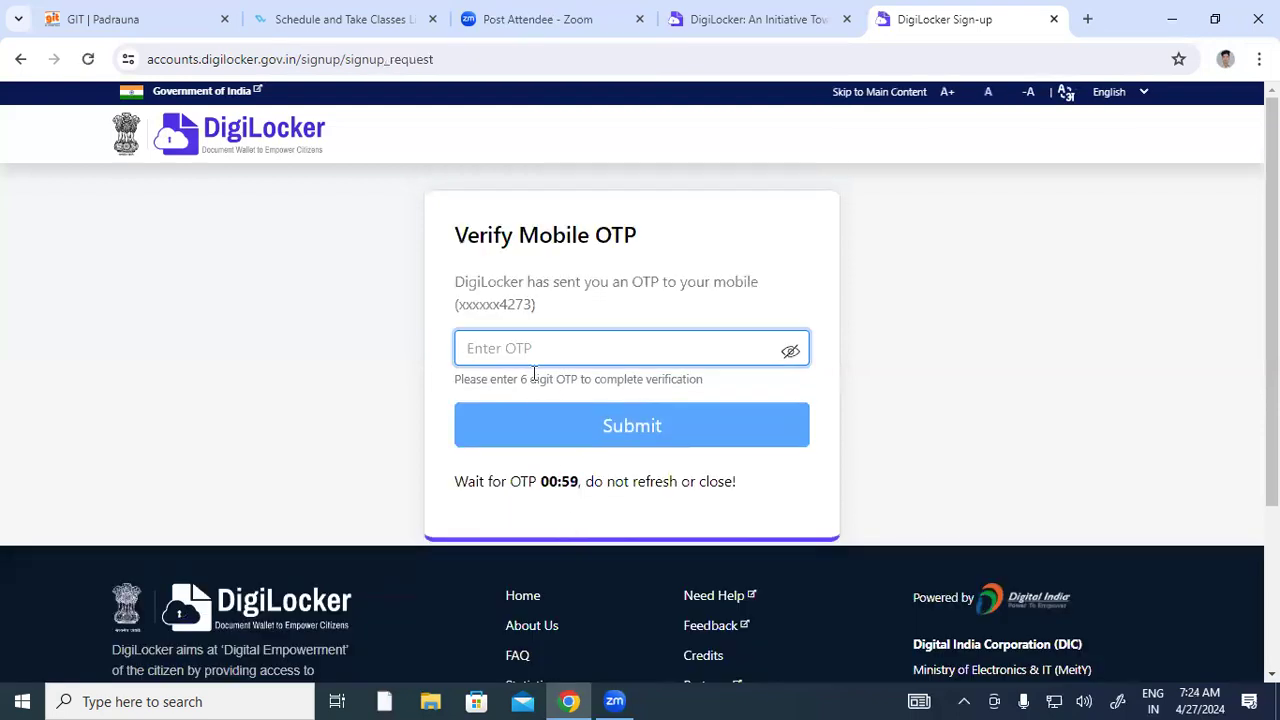
left_click_drag(499, 304, 517, 304)
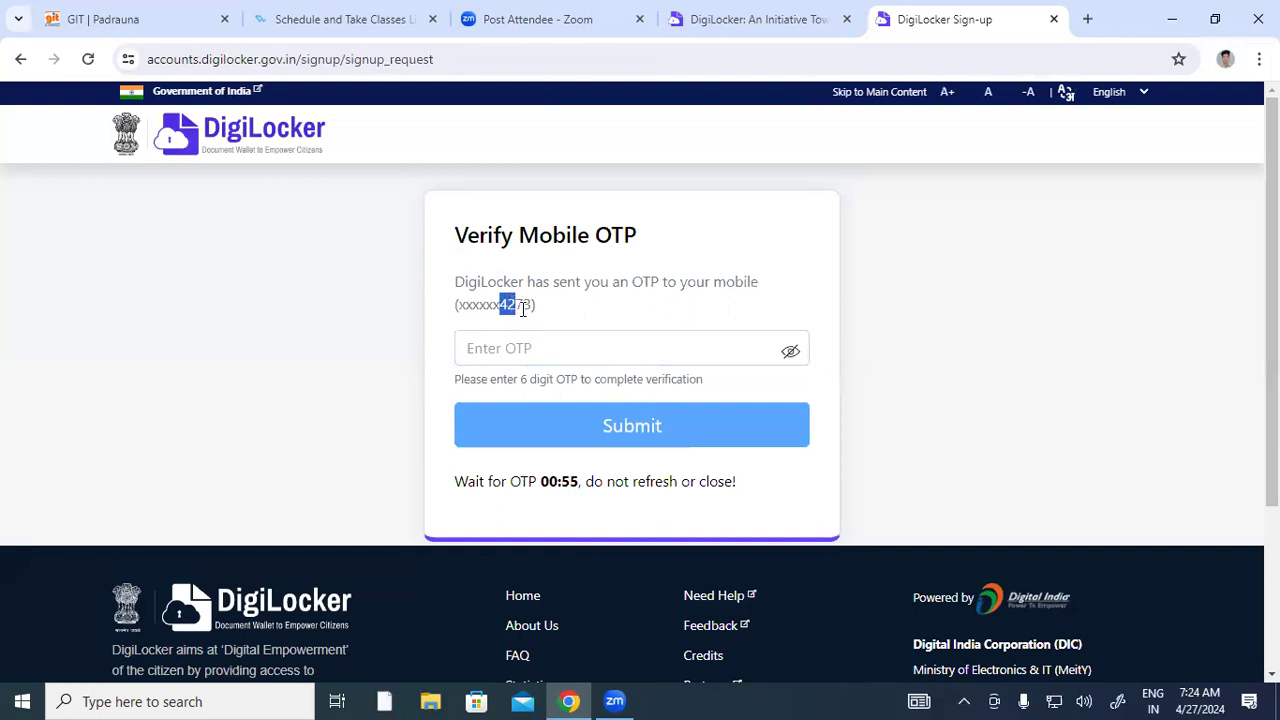
left_click(513, 348)
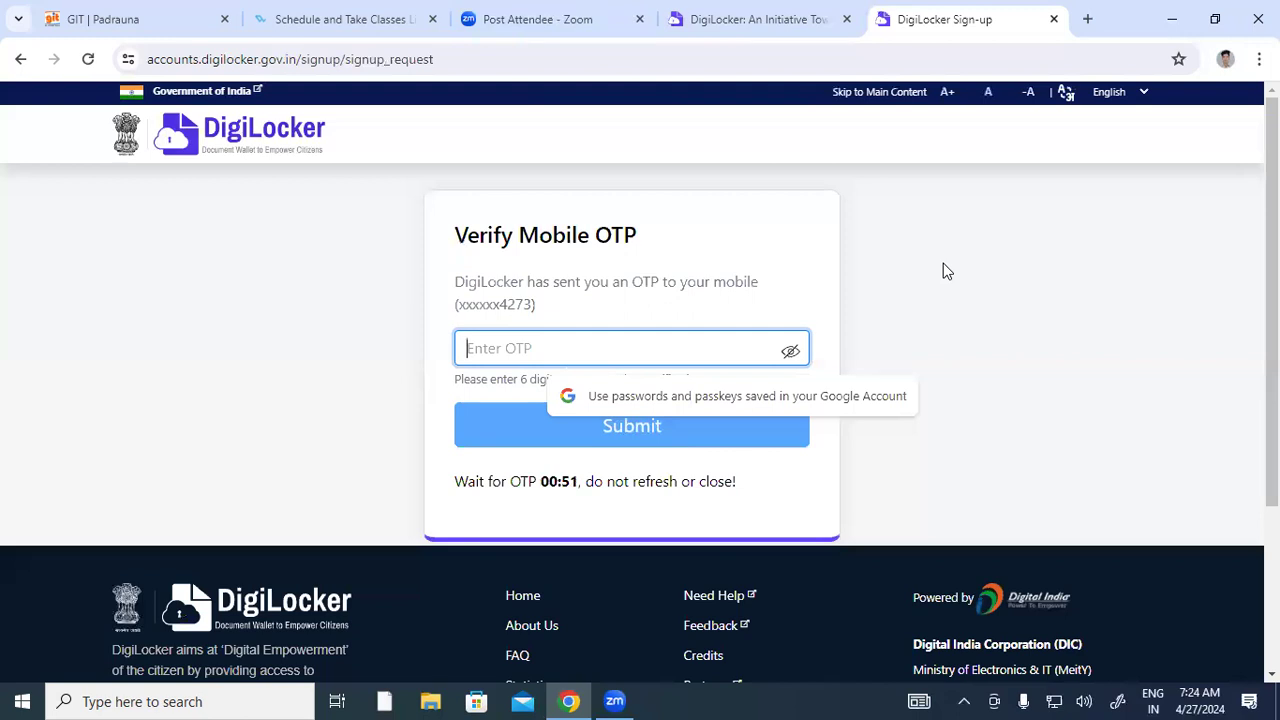
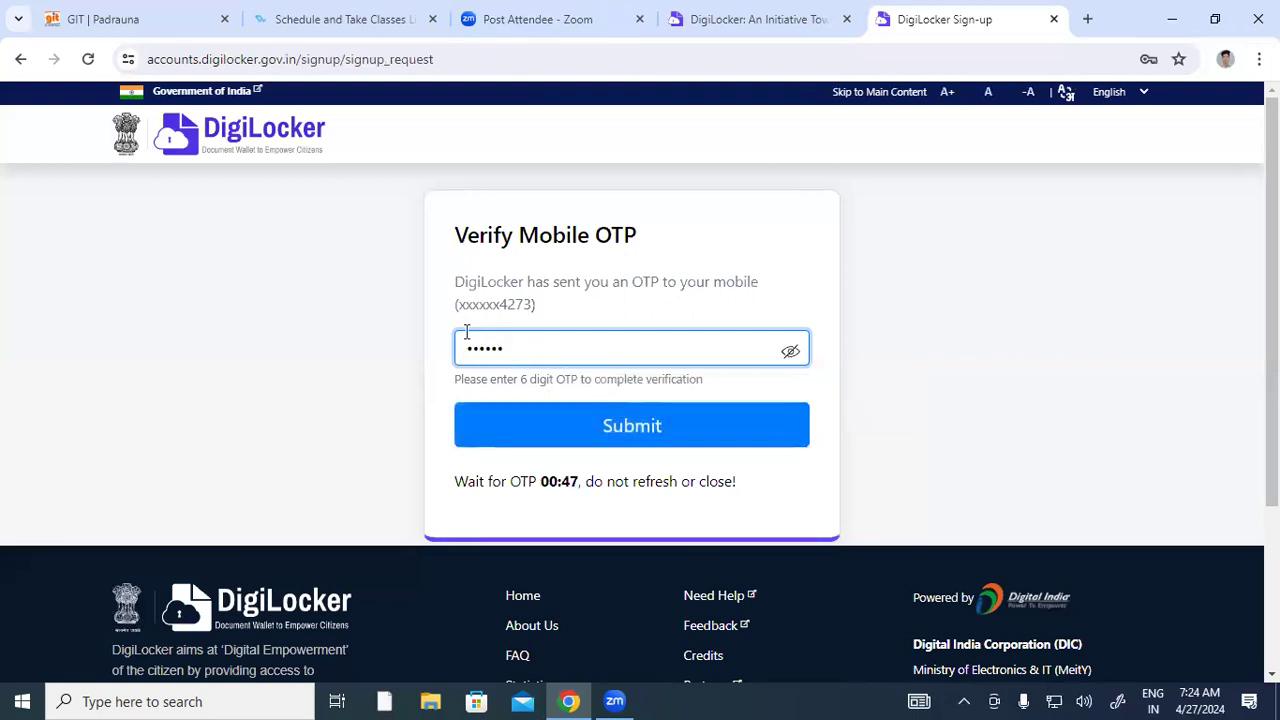
left_click(579, 437)
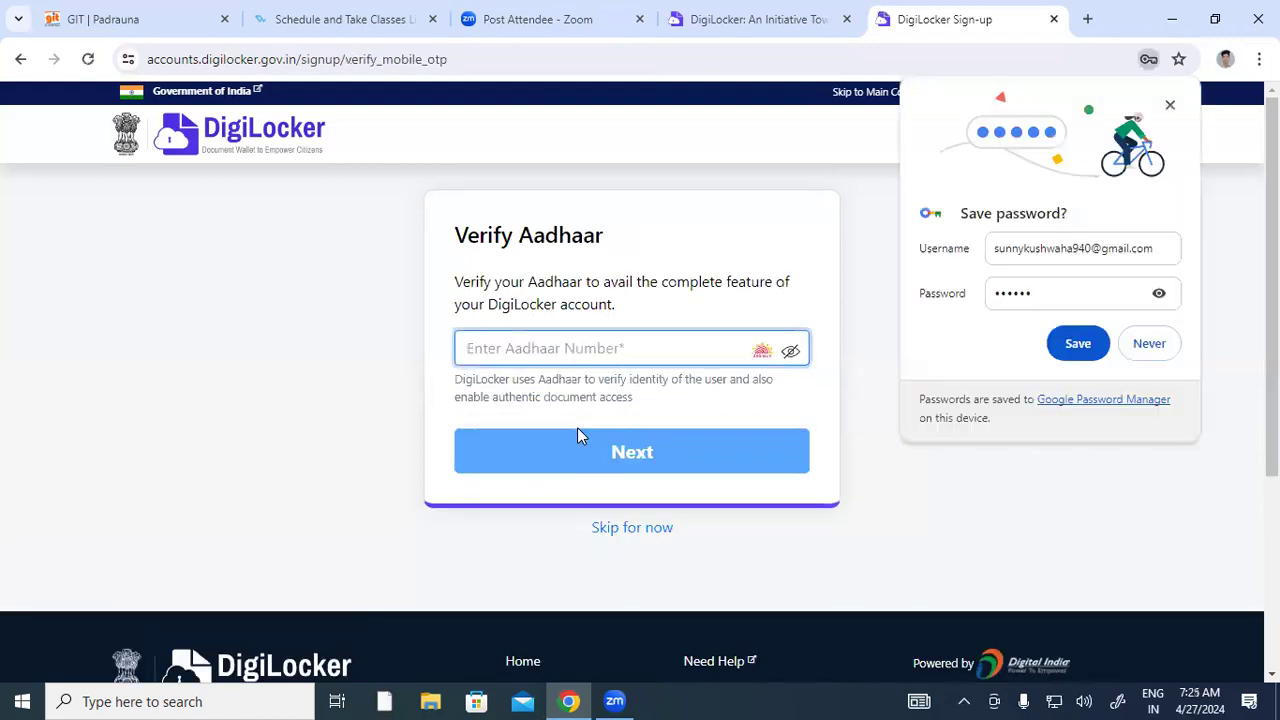
left_click(1066, 340)
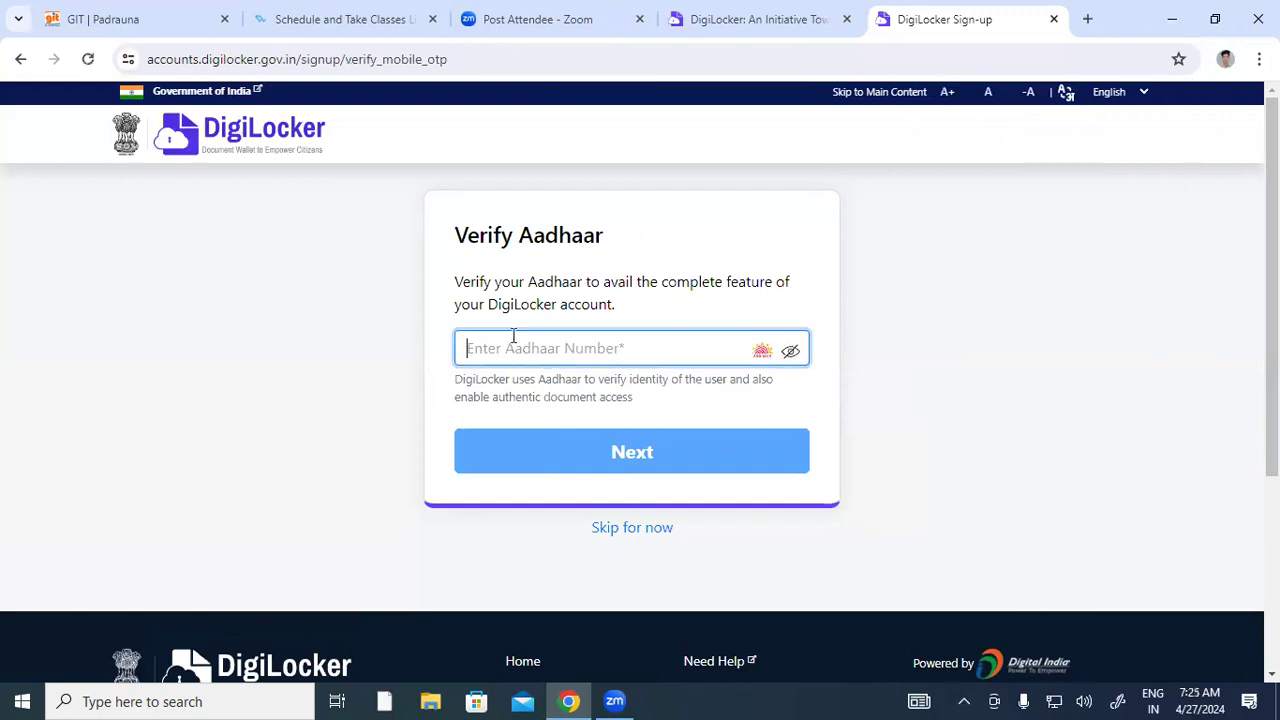
left_click(506, 345)
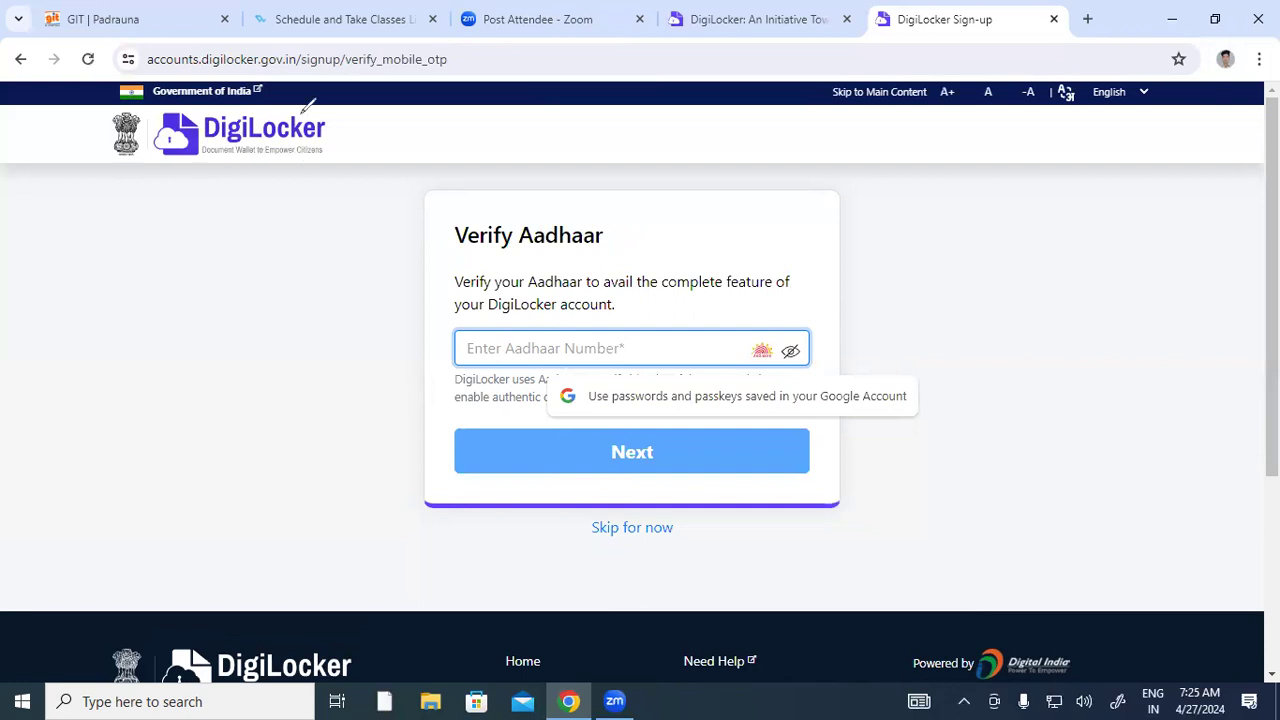
left_click_drag(300, 108, 292, 104)
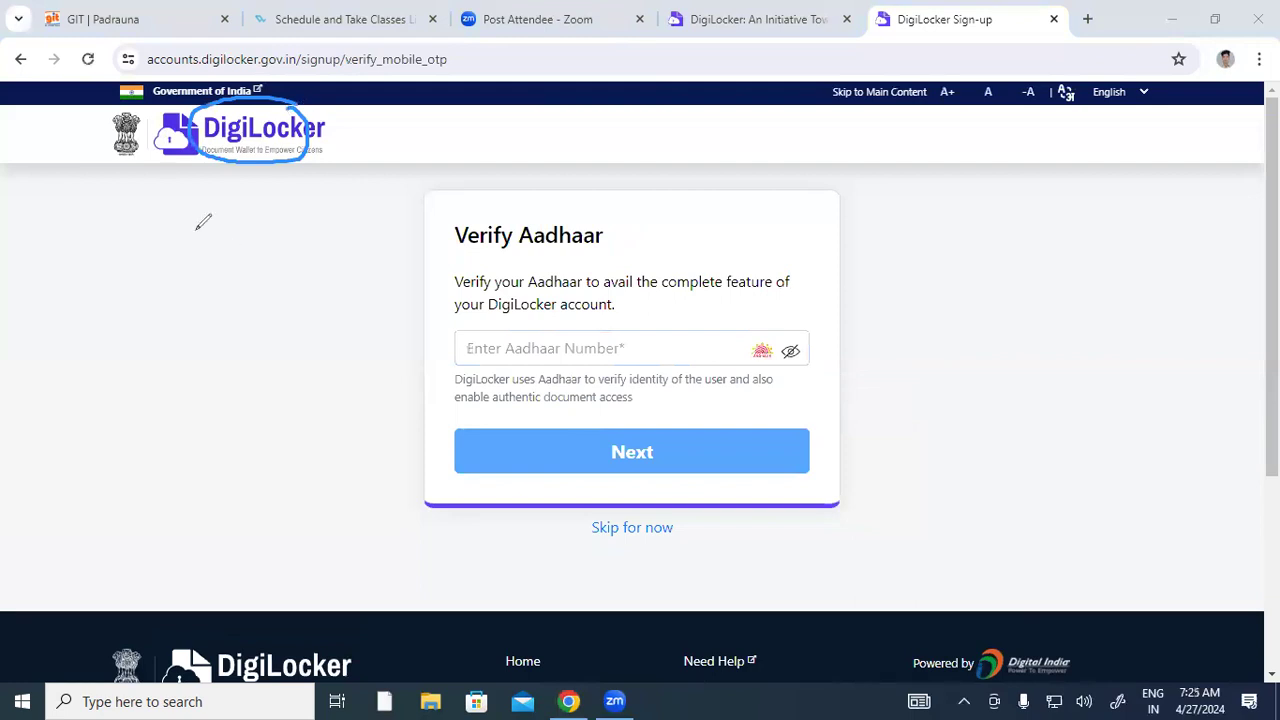
left_click_drag(168, 224, 222, 200)
mouse_move(184, 257)
left_mouse_down()
mouse_move(221, 229)
mouse_move(238, 243)
left_mouse_up()
left_click_drag(201, 290, 238, 268)
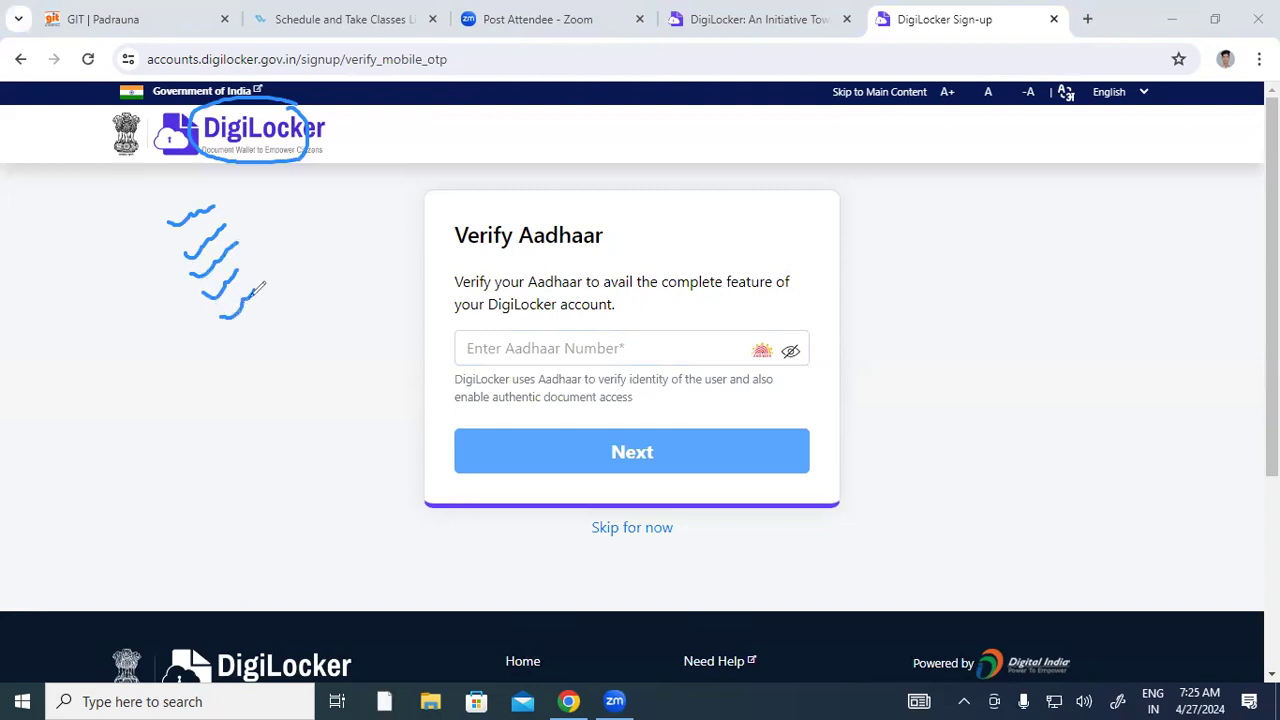
left_click_drag(221, 316, 257, 322)
mouse_move(612, 326)
left_mouse_down()
mouse_move(456, 364)
mouse_move(618, 326)
left_mouse_up()
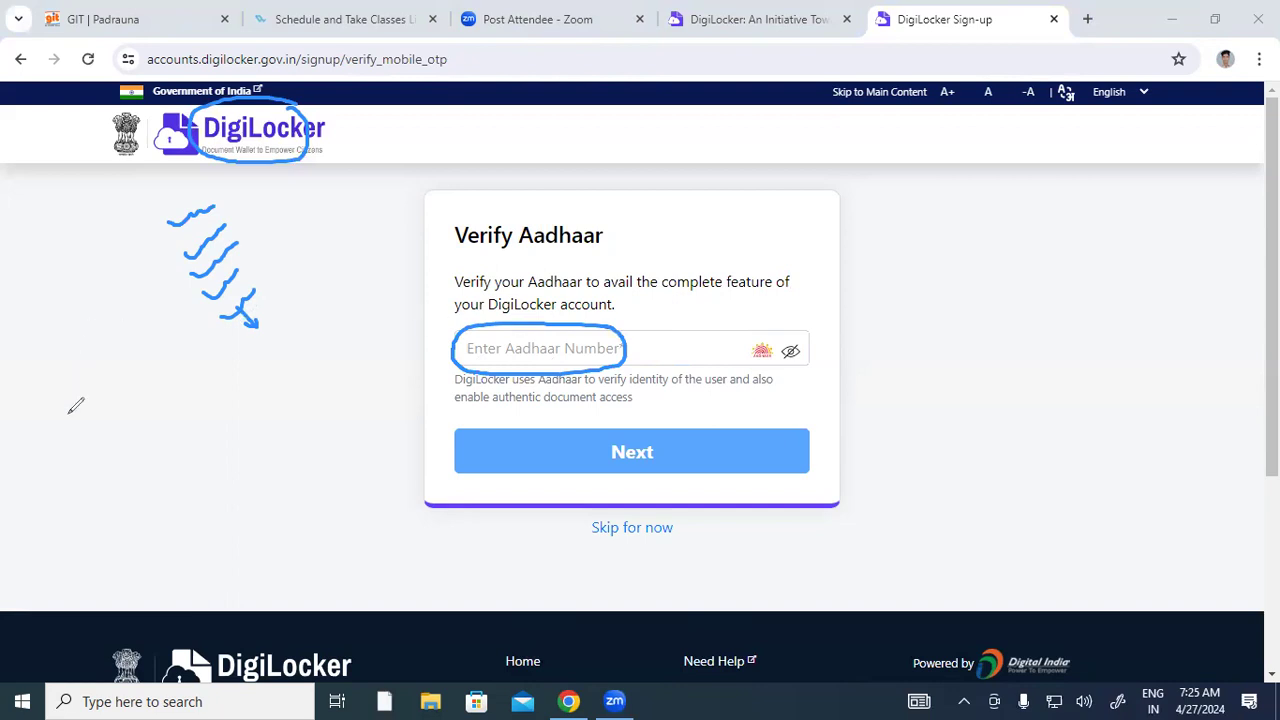
key("Escape")
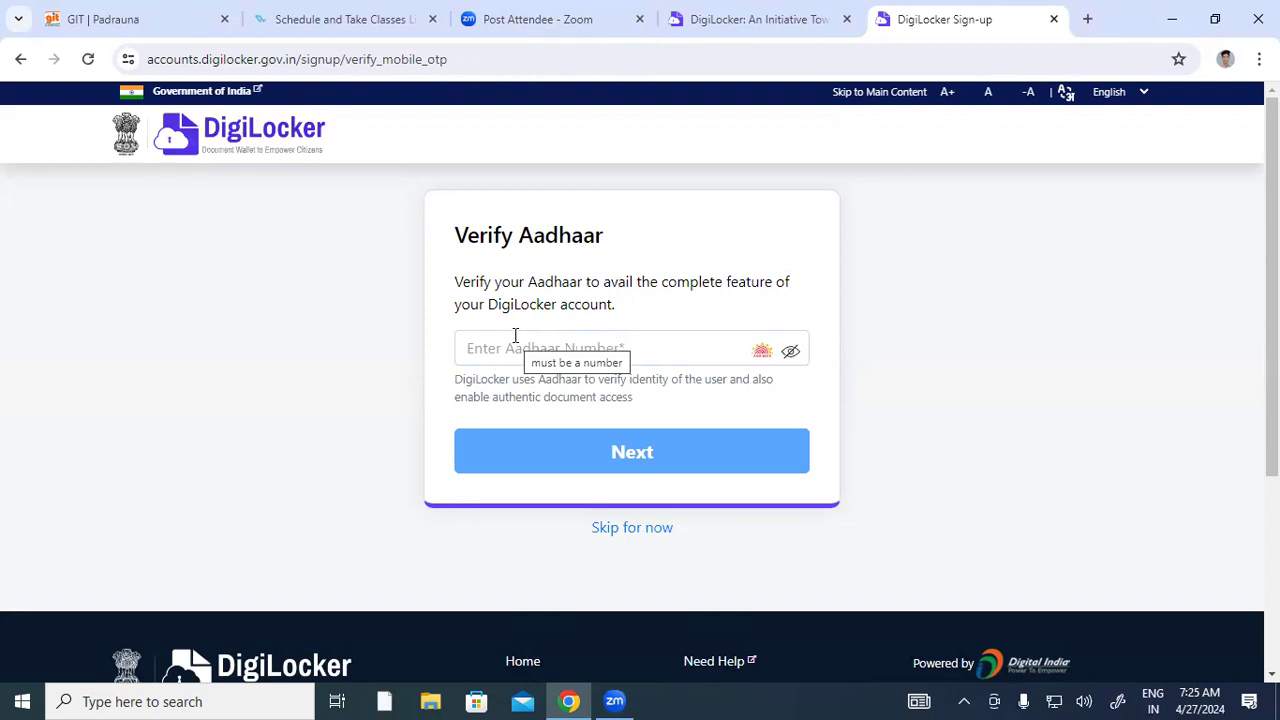
Type the Aadhaar number and reveal it as plain digits.
left_click(515, 333)
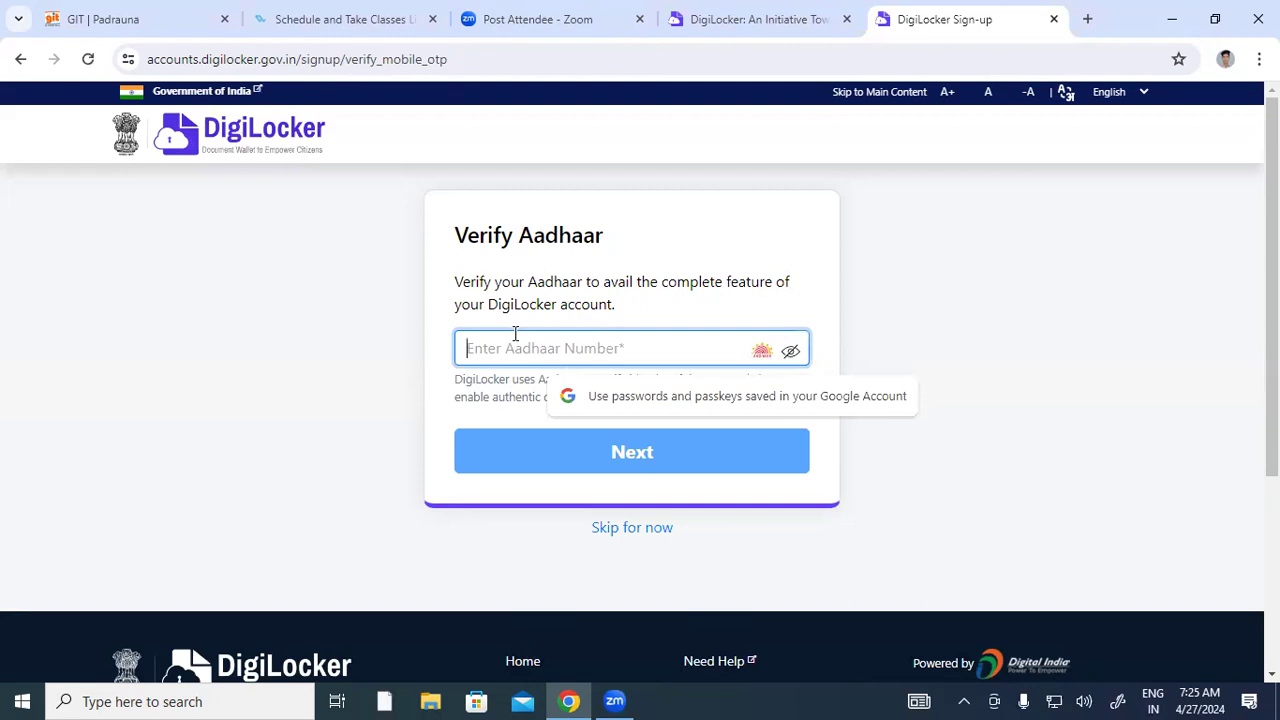
type("44444444444")
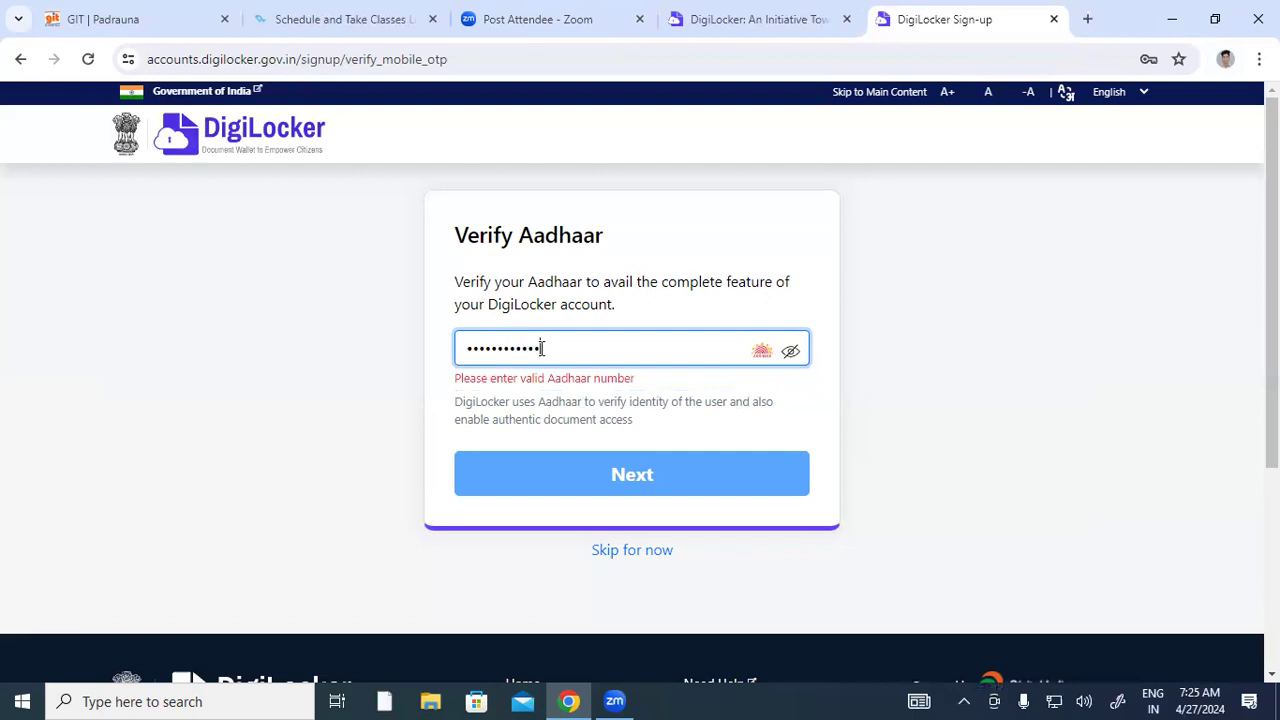
left_click(790, 351)
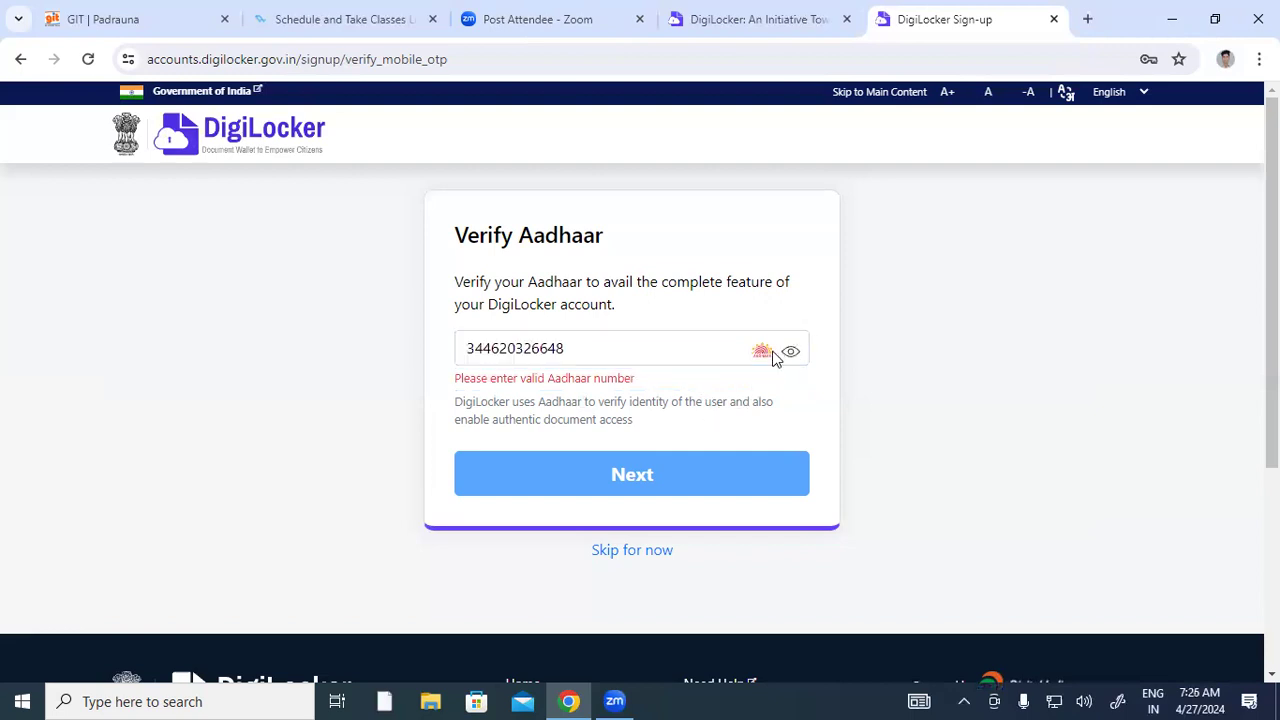
Replace the mistyped digit in the Aadhaar number with 3 and request the OTP.
left_click_drag(531, 346, 514, 347)
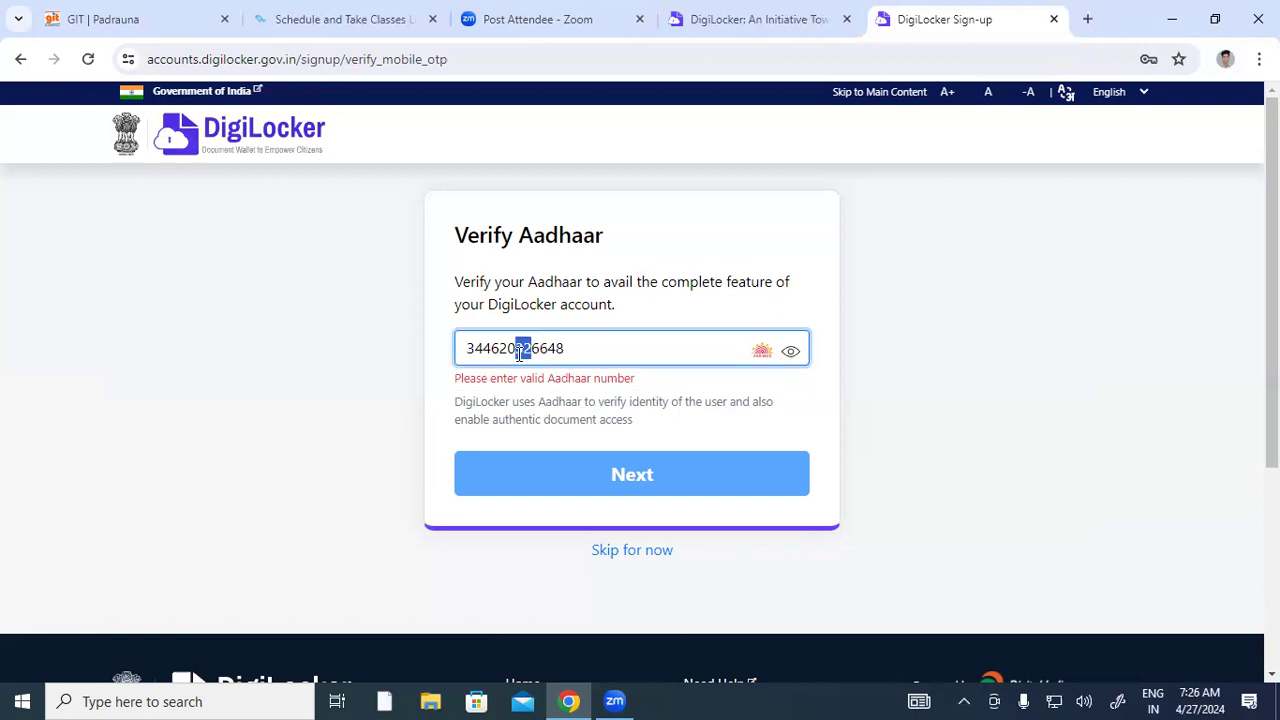
key("ctrl+a")
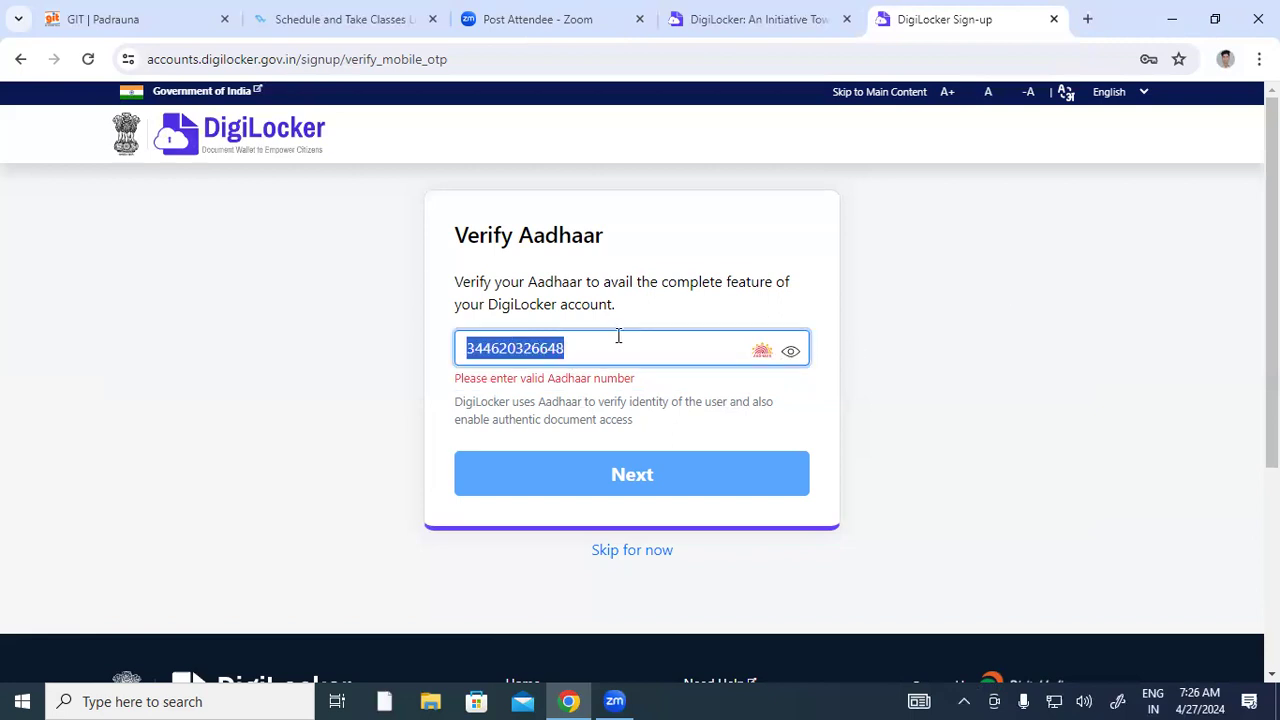
left_click(538, 348)
double_click(524, 349)
left_click(530, 348)
double_click(534, 348)
left_click(534, 348)
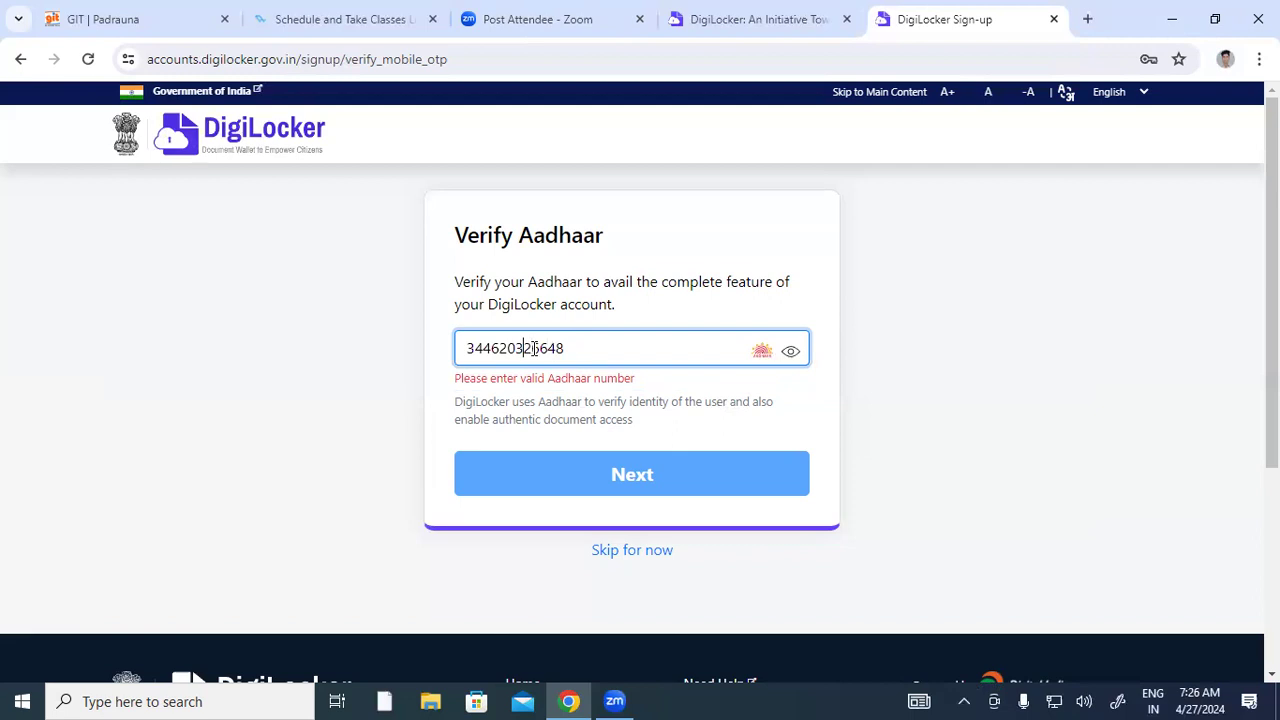
key("BackSpace")
type("3")
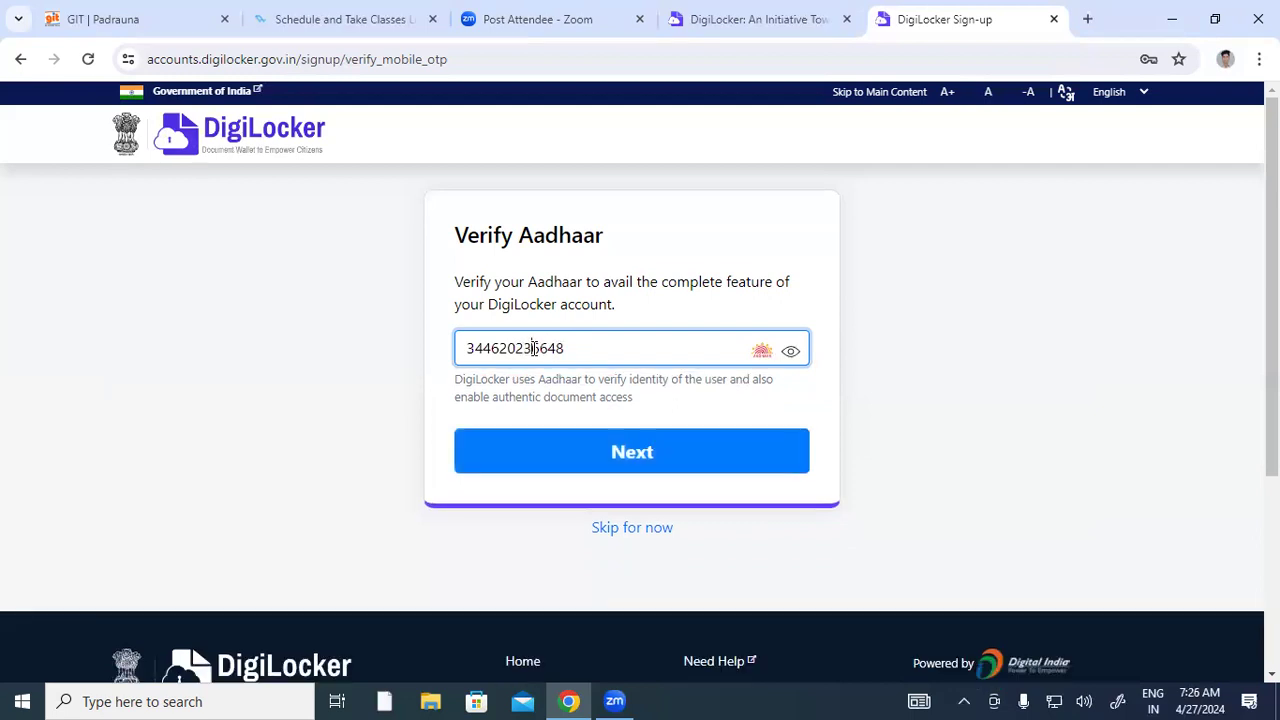
left_click(576, 430)
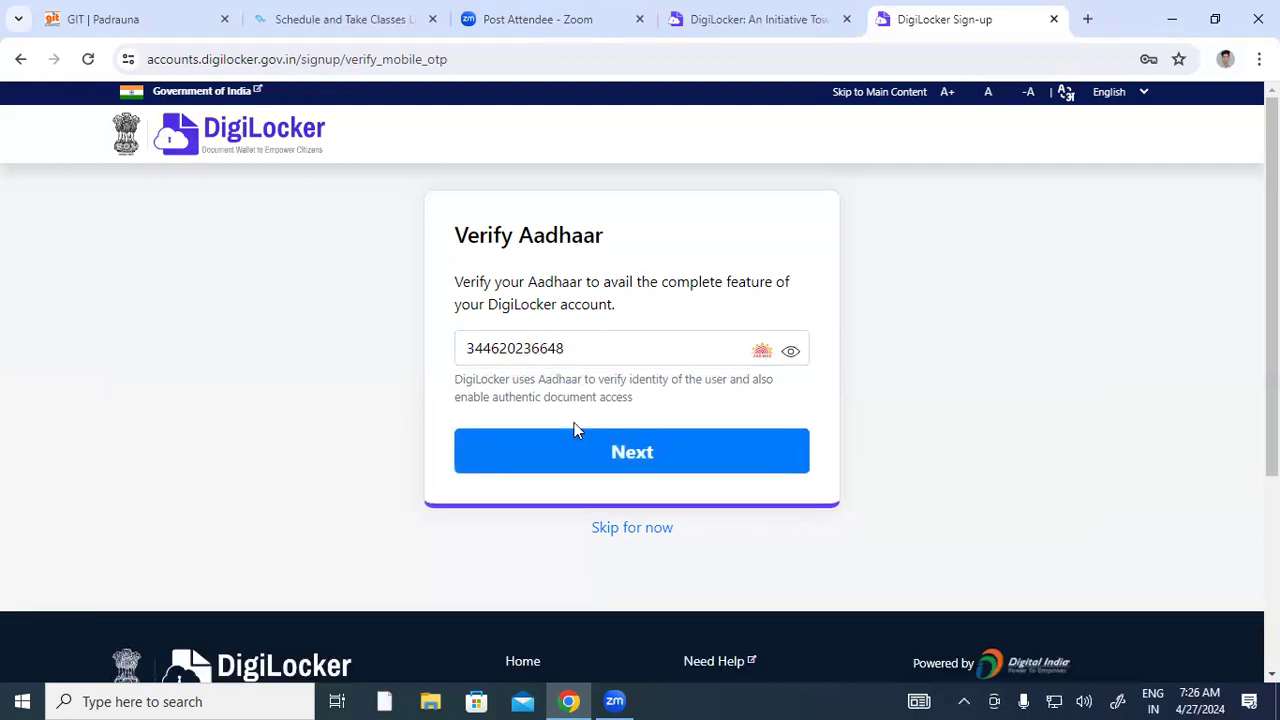
left_click(602, 468)
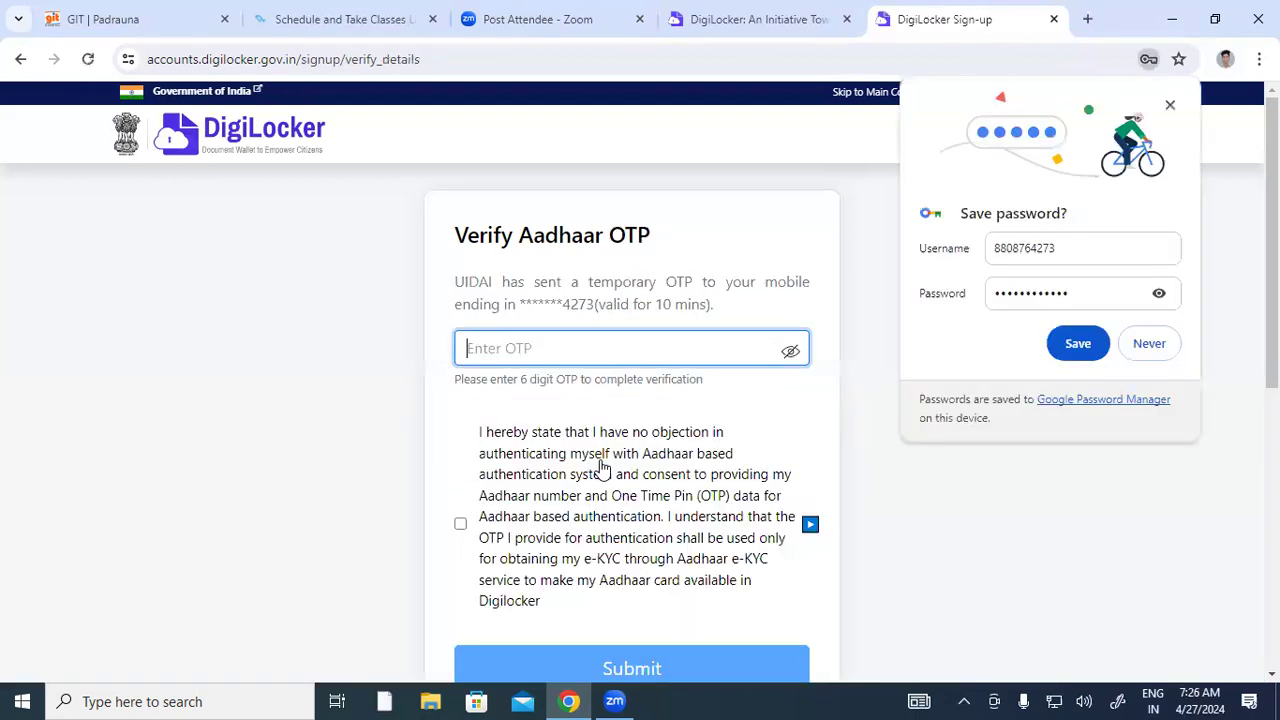
Decline saving the password, enter the Aadhaar OTP, give consent and submit.
left_click_drag(570, 304, 603, 300)
left_click(1149, 340)
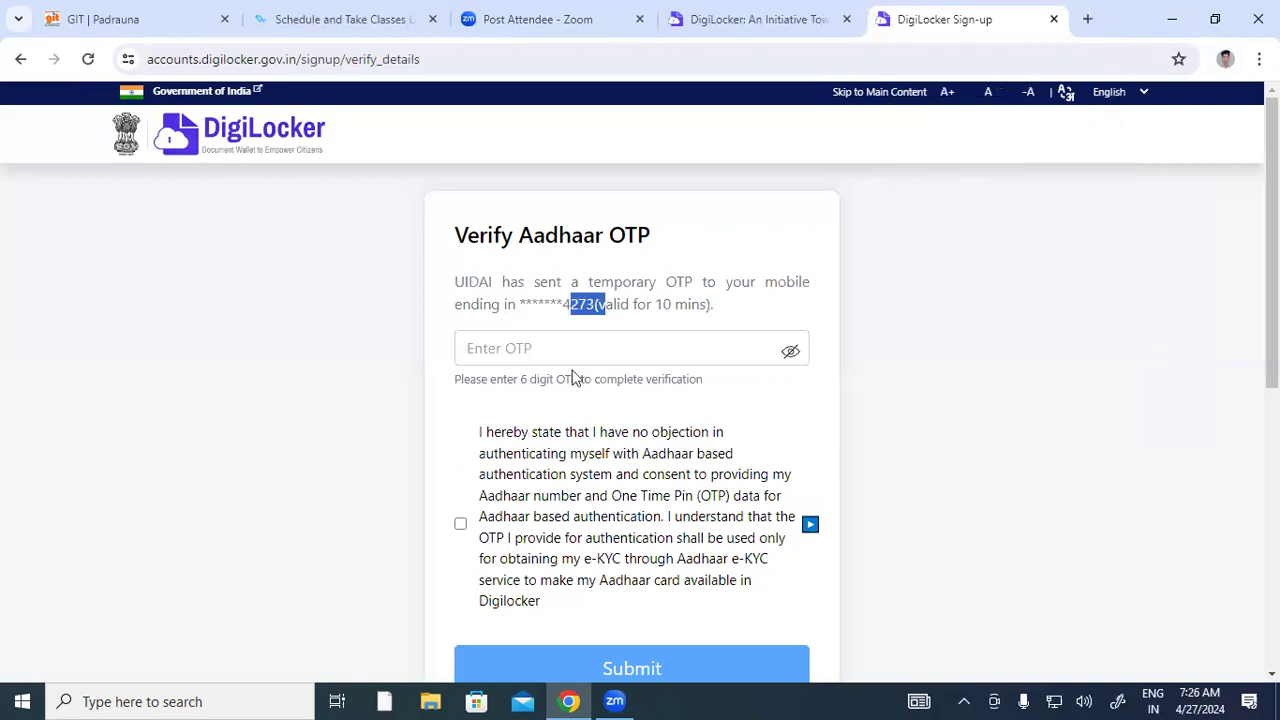
left_click(496, 345)
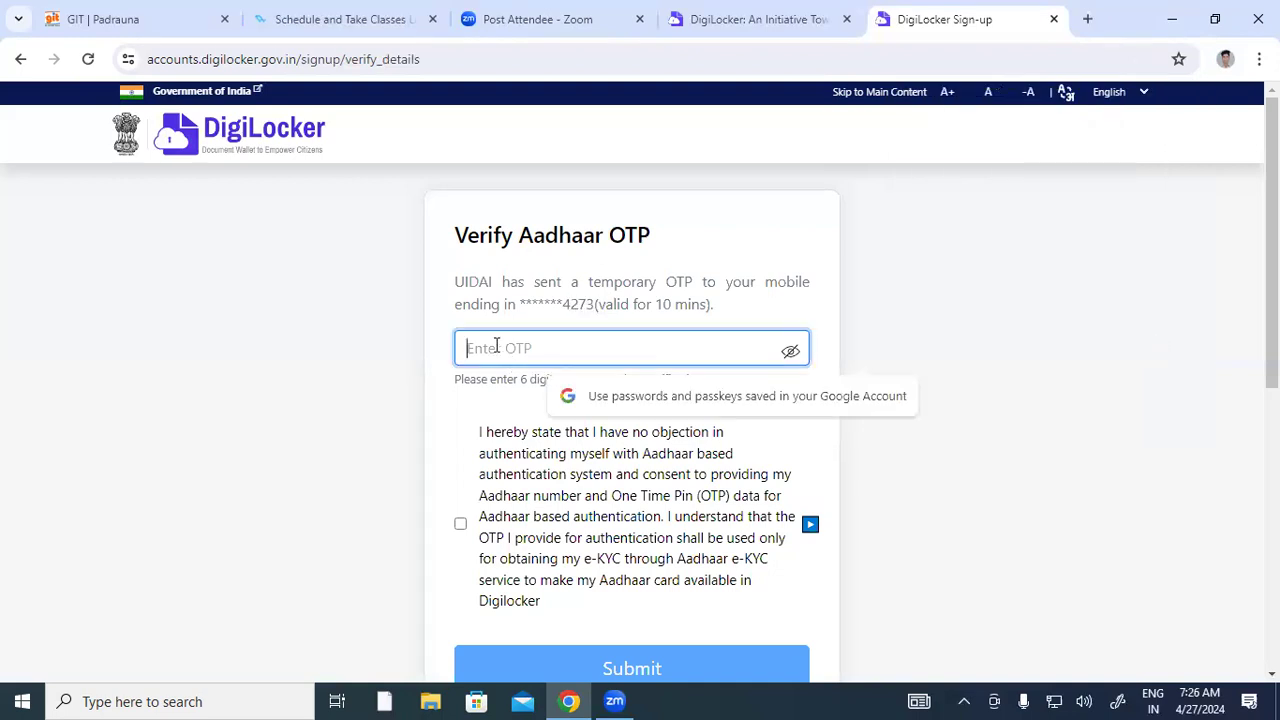
scroll(477, 374, "down", 1)
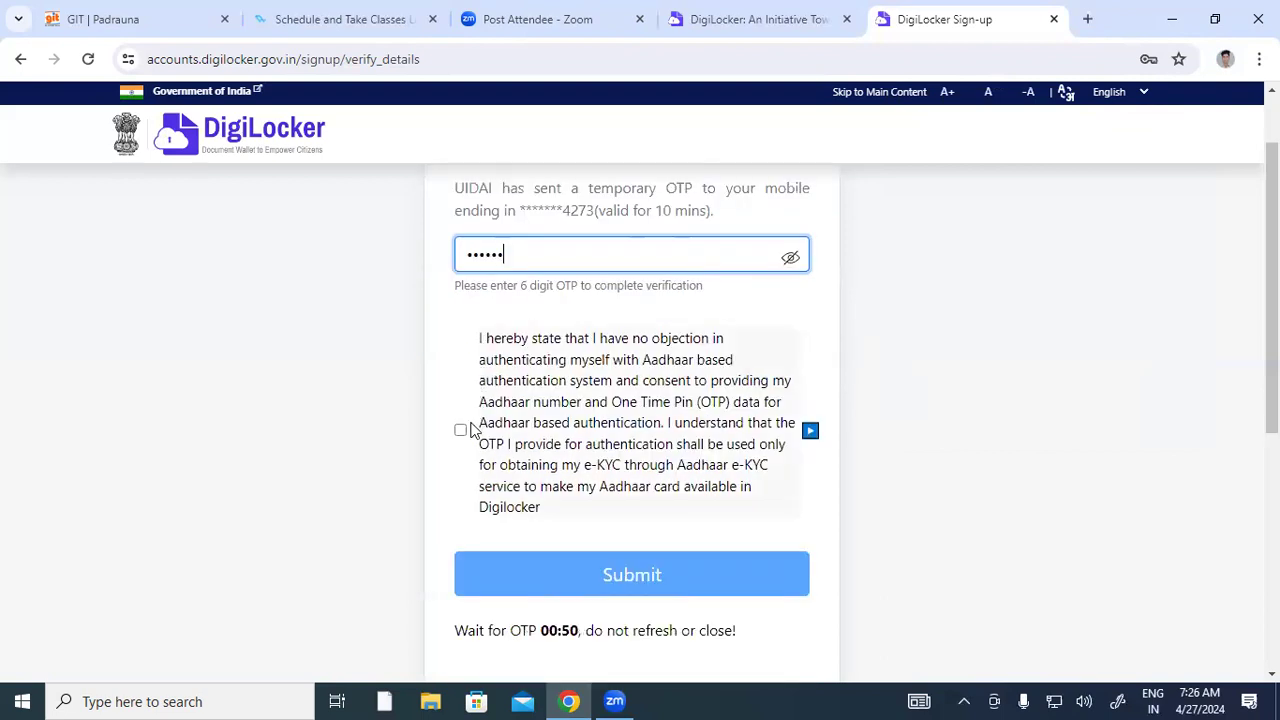
left_click(461, 430)
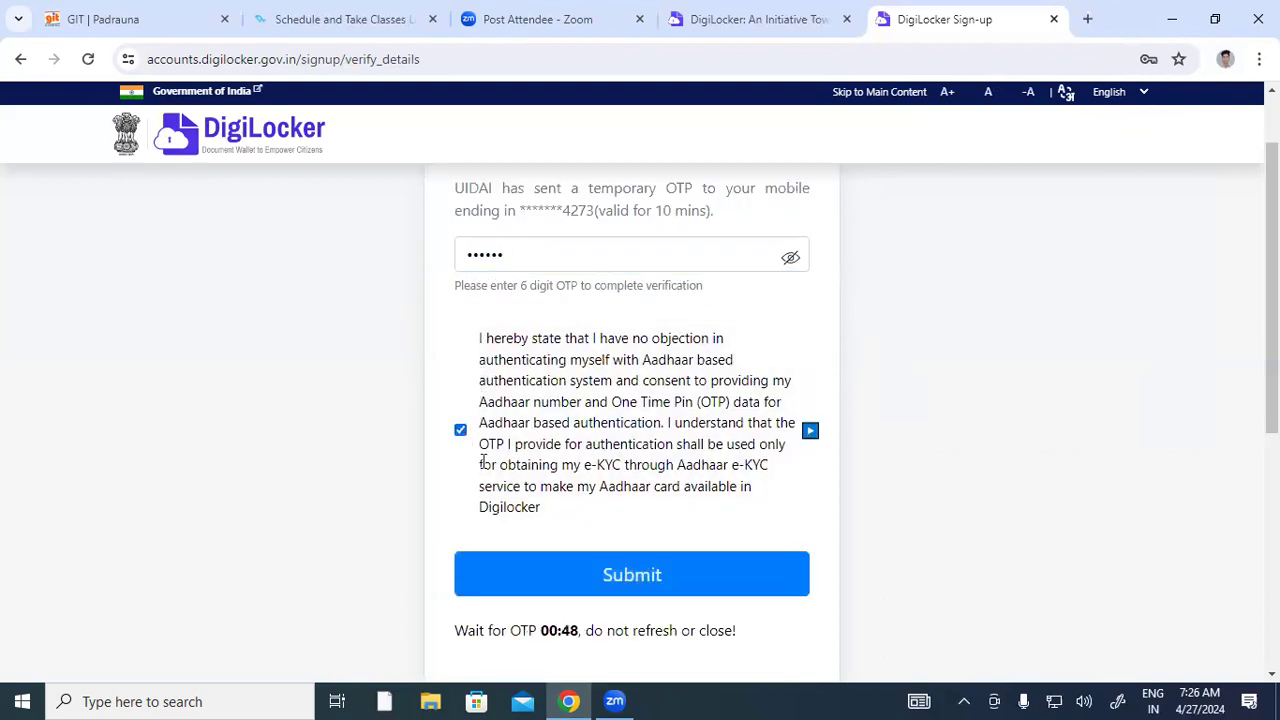
left_click(565, 577)
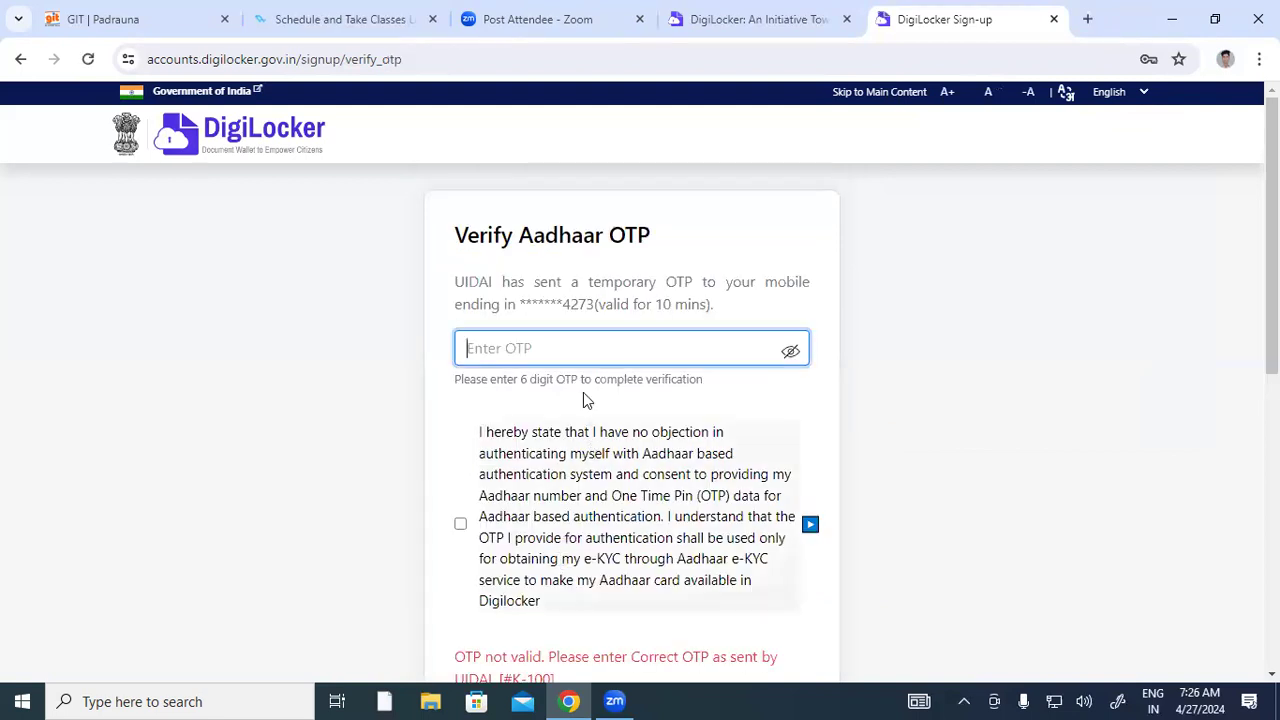
After the invalid-OTP error, re-enter the six-digit OTP, tick consent and resubmit.
left_click(566, 302)
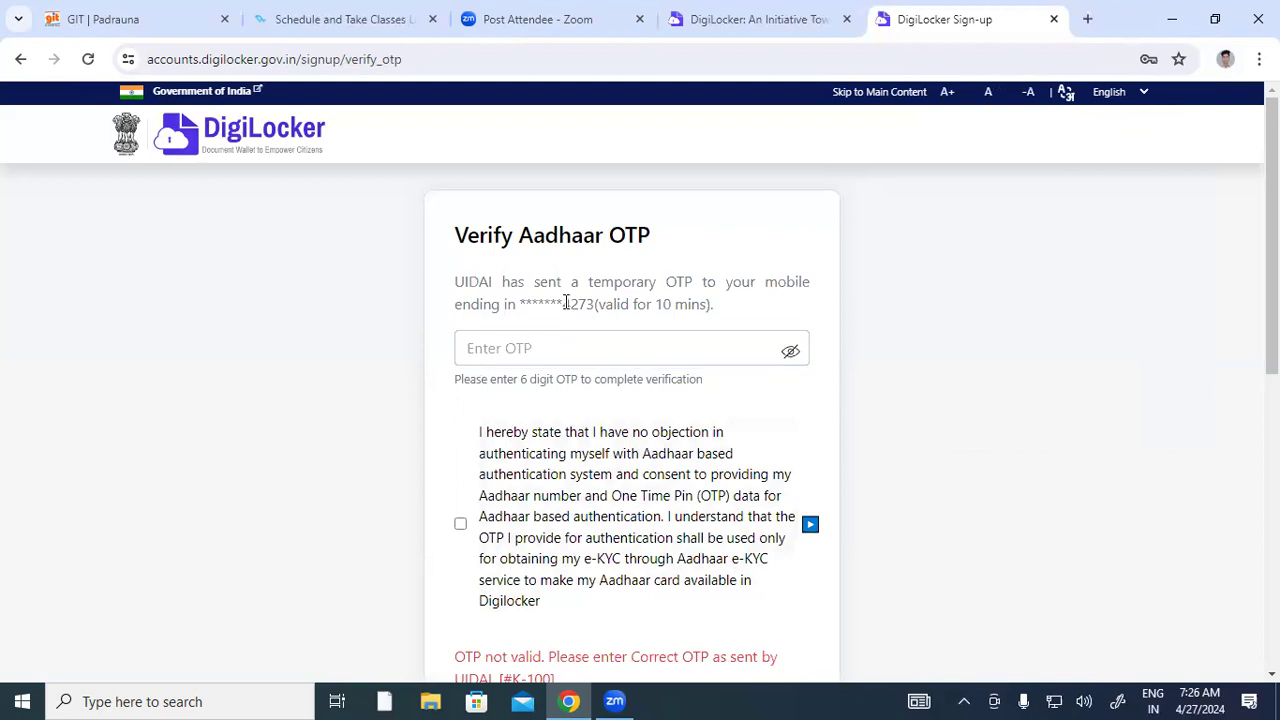
scroll(581, 336, "down", 3)
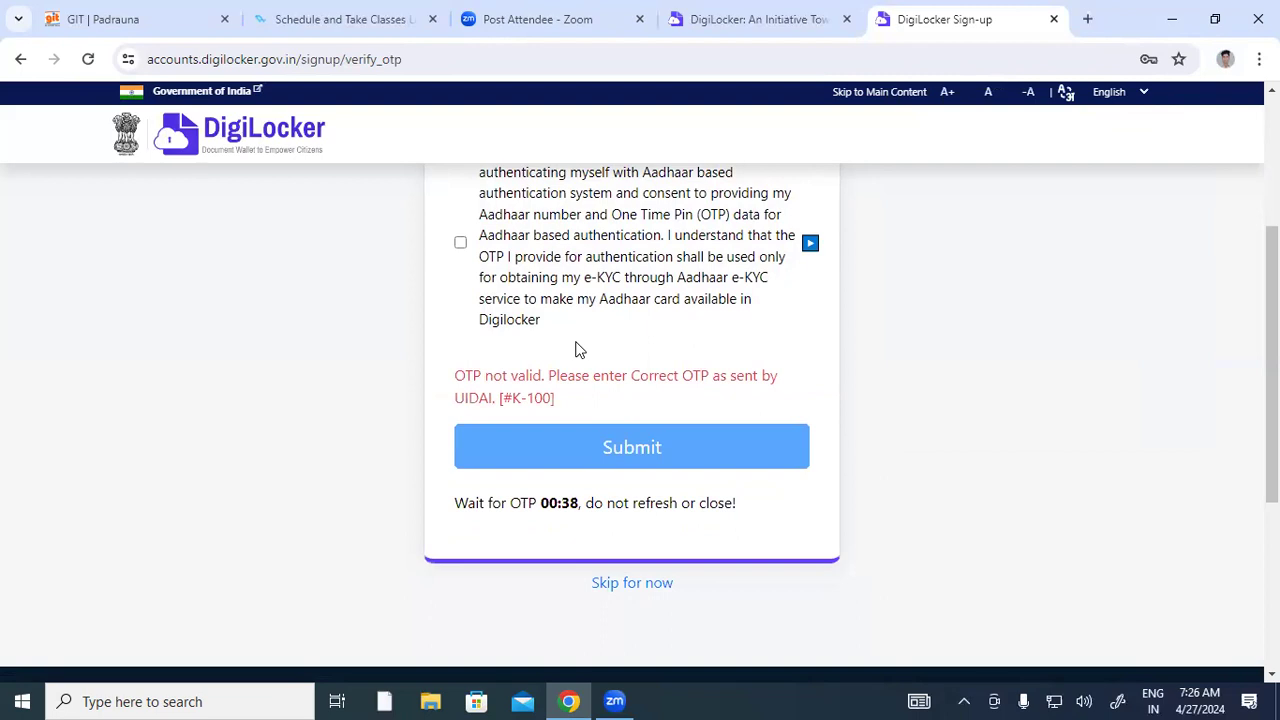
scroll(578, 348, "down", 1)
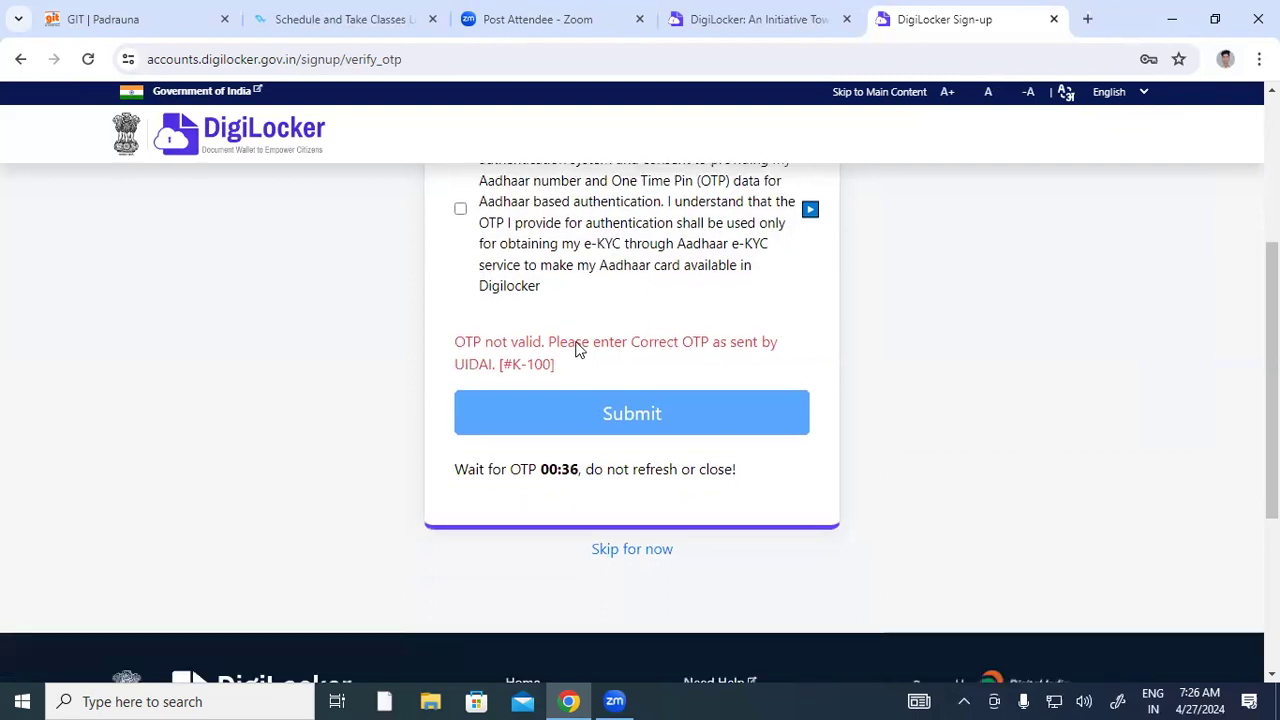
scroll(575, 341, "up", 4)
left_click(584, 345)
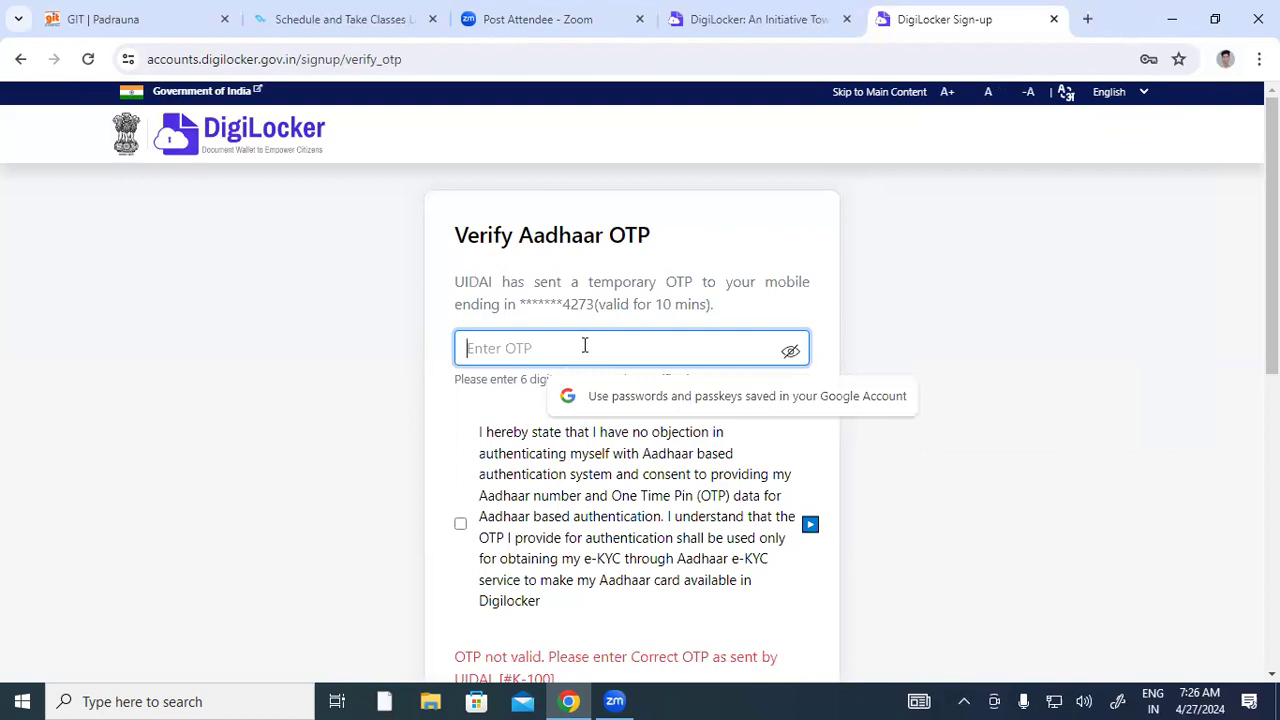
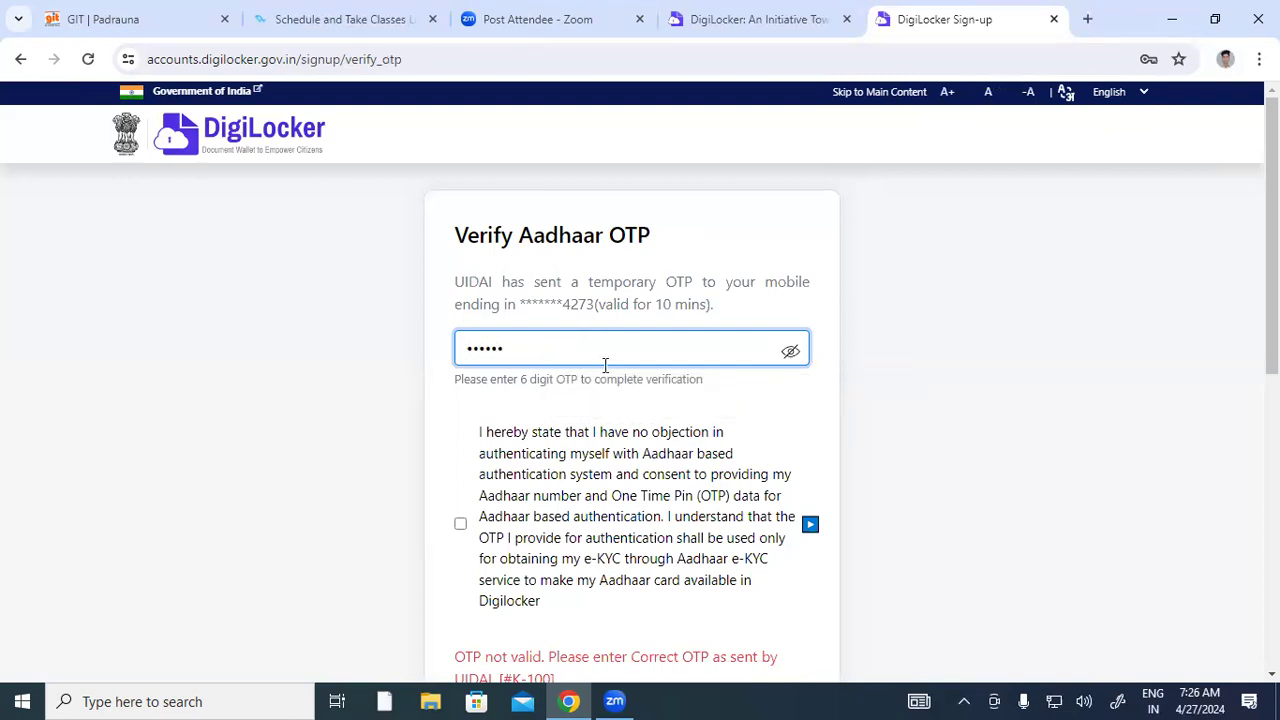
scroll(590, 380, "down", 2)
left_click(461, 337)
left_click(563, 539)
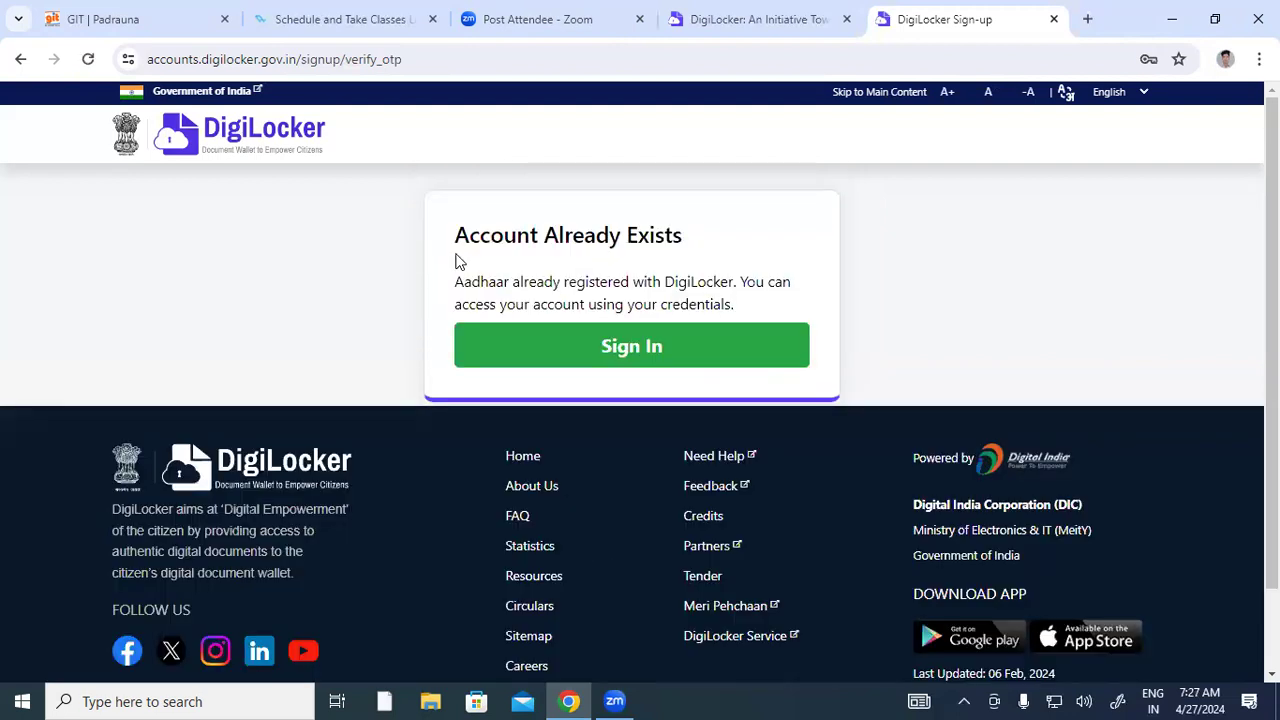
left_click_drag(455, 235, 697, 247)
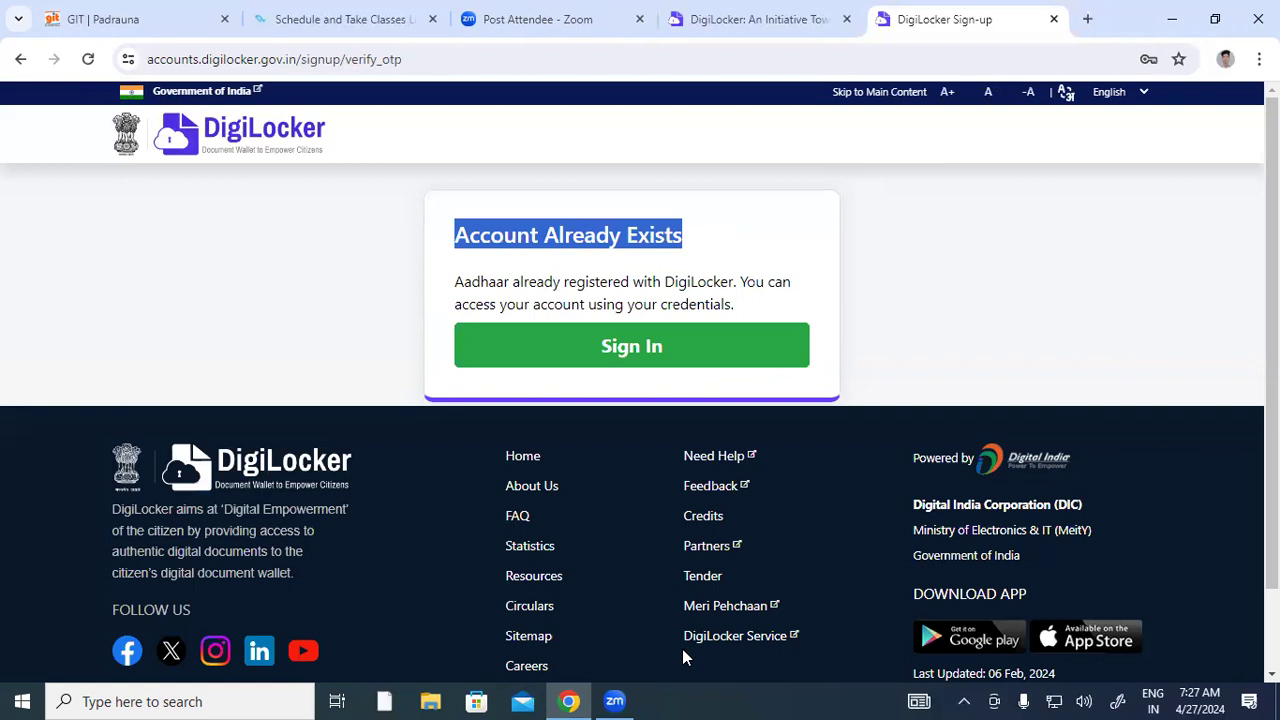
key("super+shift+s")
left_click_drag(425, 195, 835, 401)
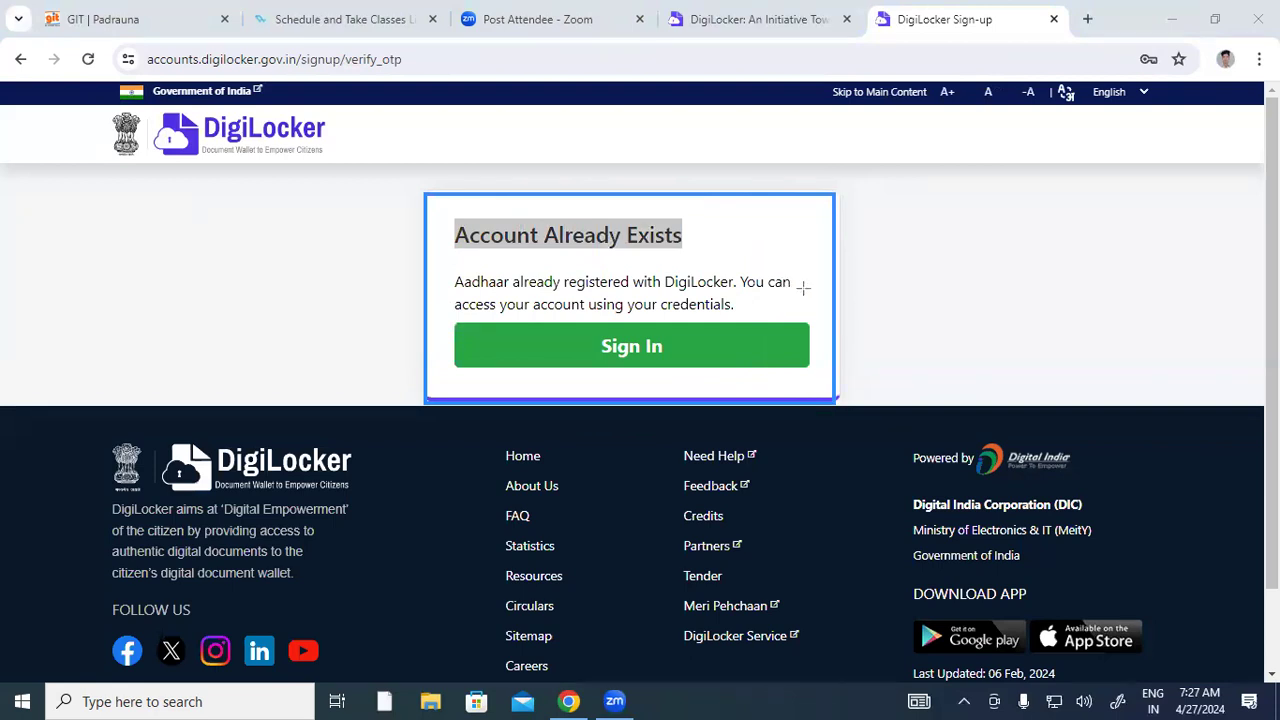
left_click_drag(823, 276, 890, 316)
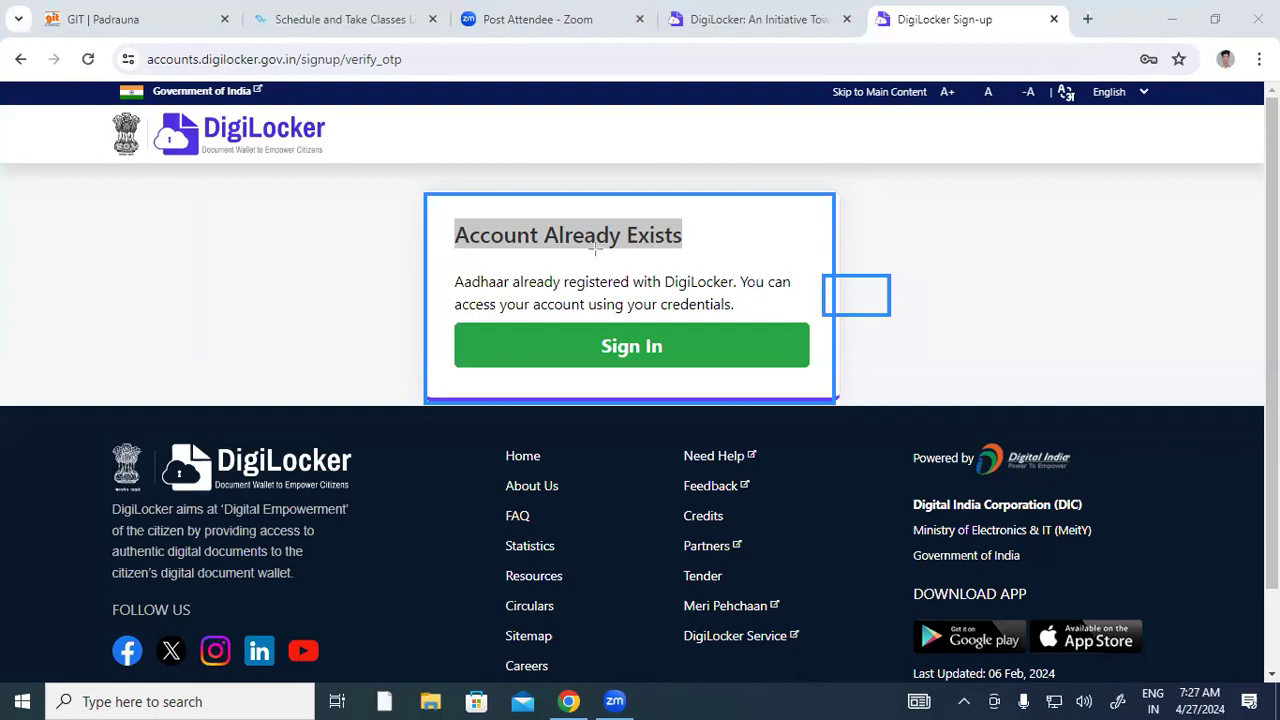
left_click_drag(450, 220, 689, 252)
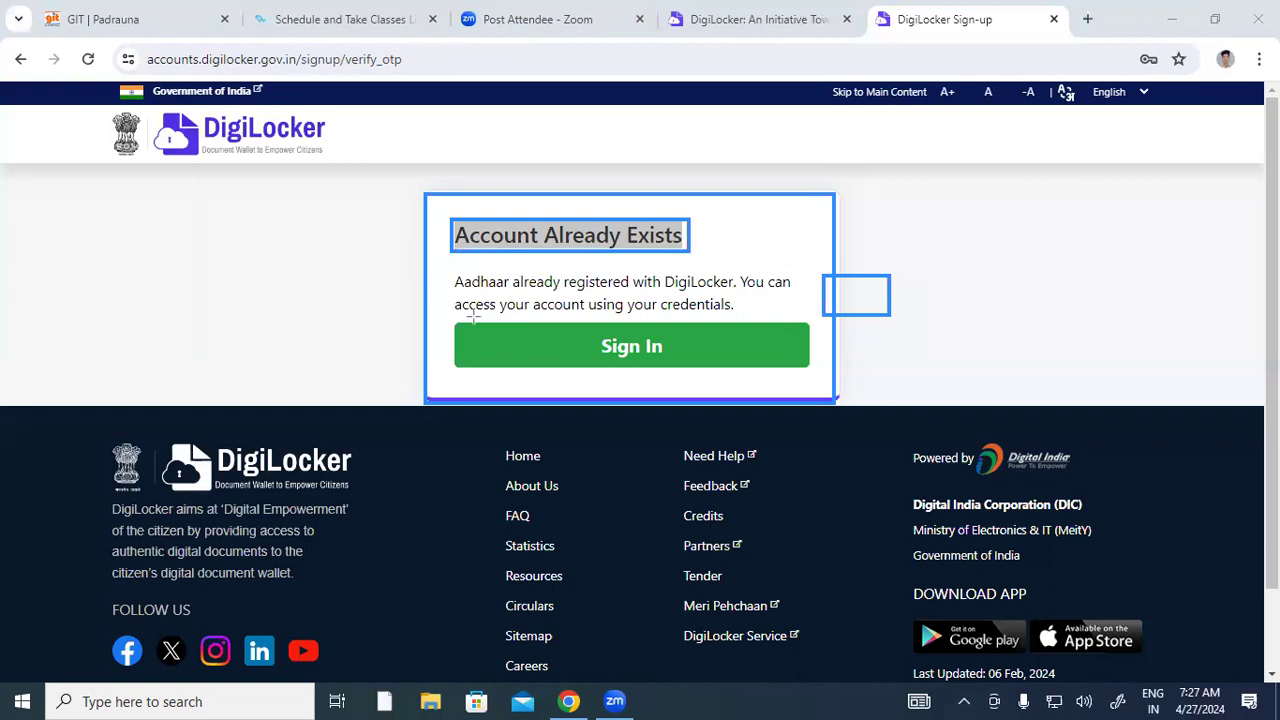
left_click_drag(455, 317, 808, 369)
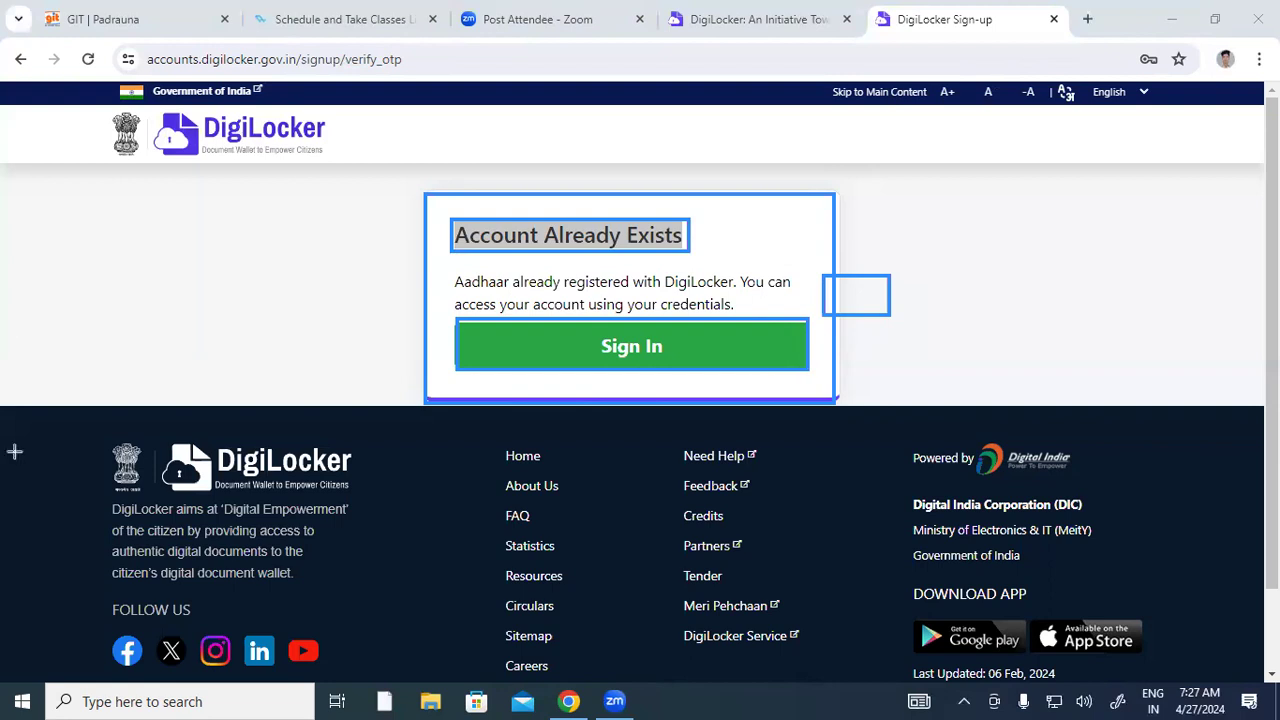
left_click(669, 352)
Go to Sign In, allow location access, and enter the registered mobile number to continue.
left_click(667, 347)
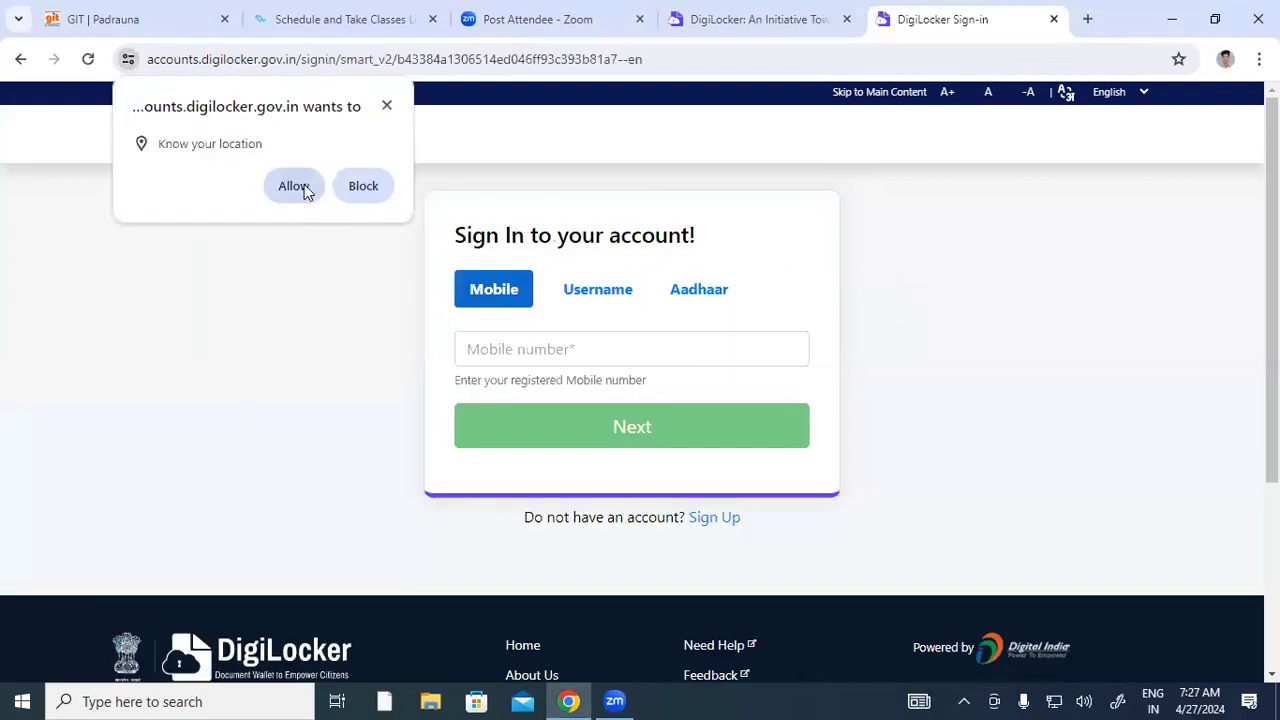
left_click(304, 186)
left_click(449, 304)
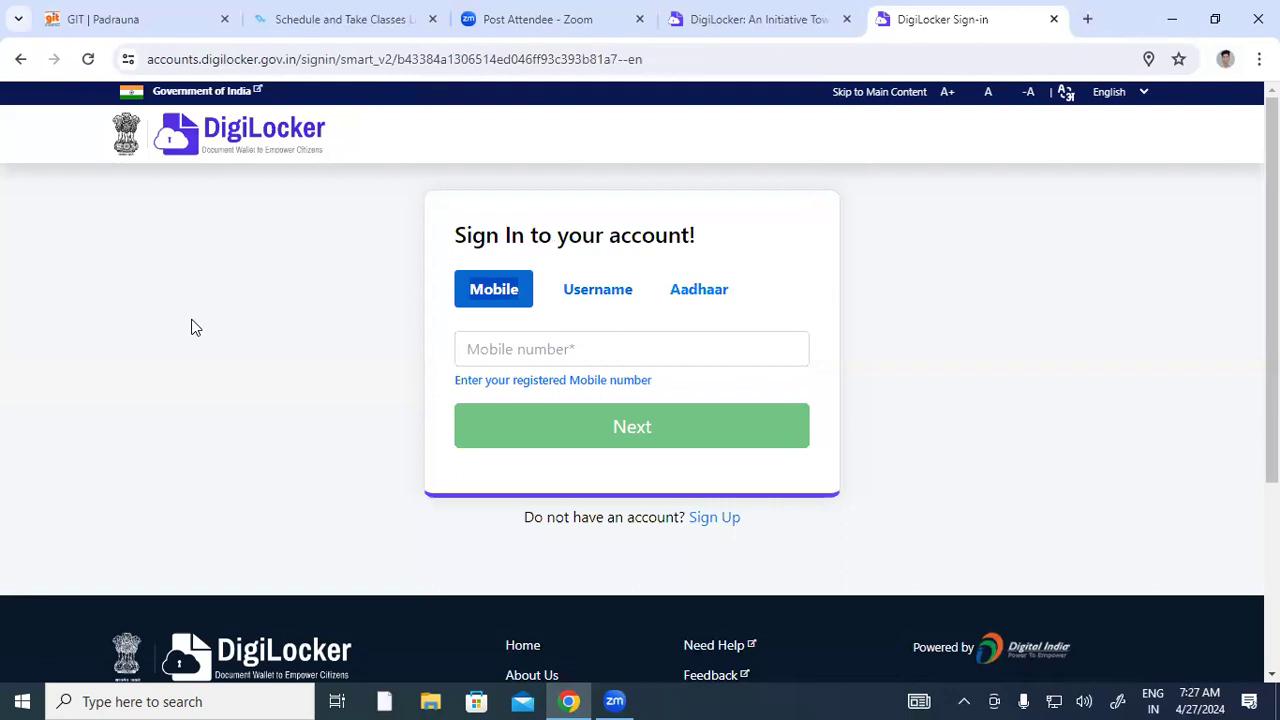
left_click(530, 346)
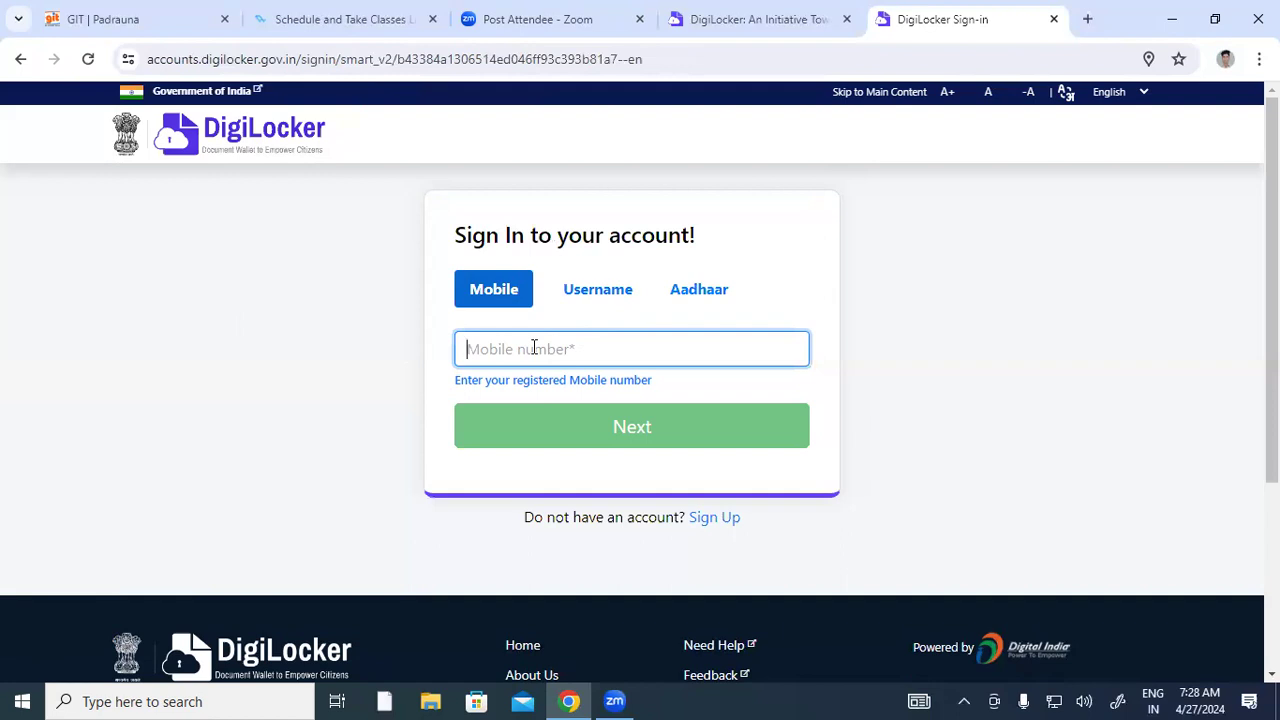
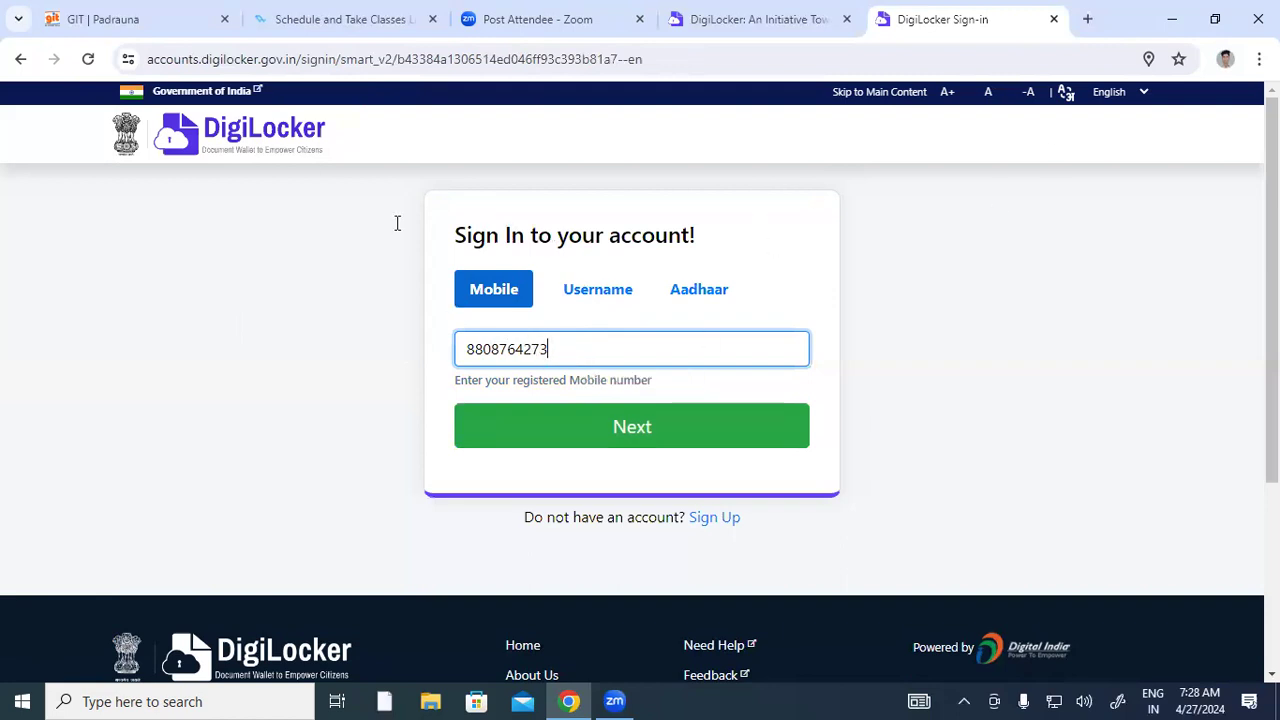
left_click(597, 432)
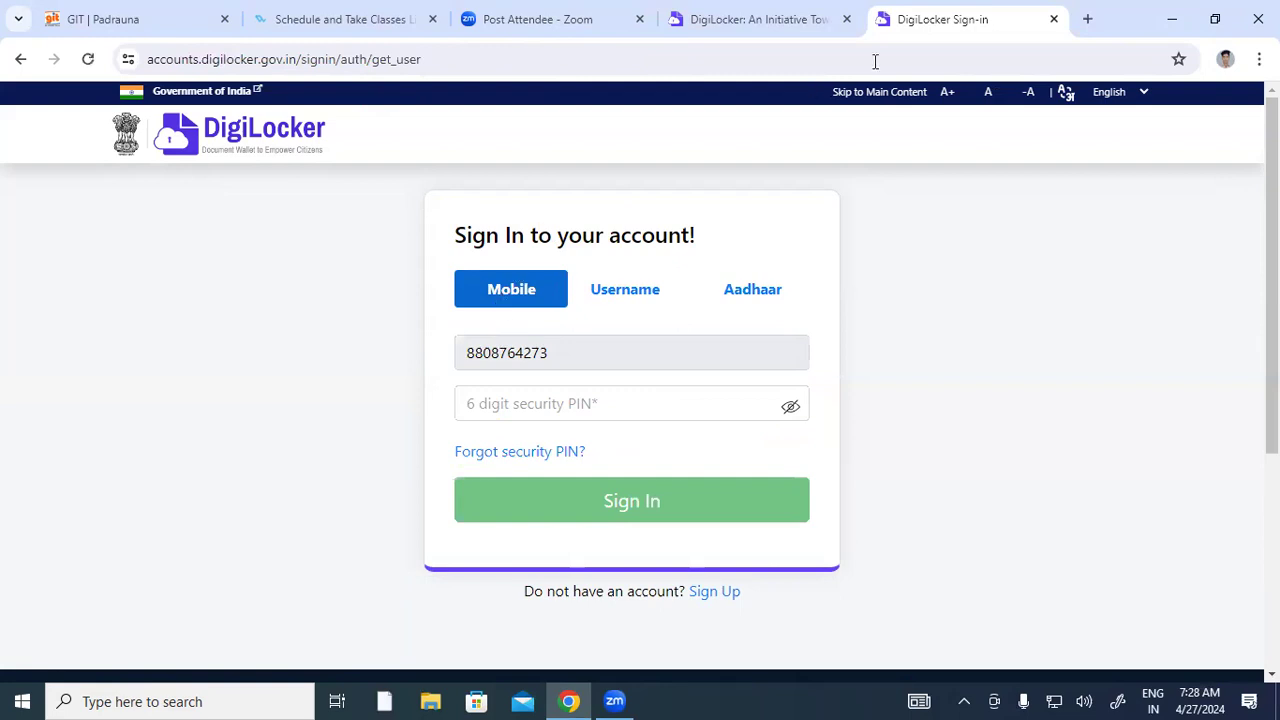
Check the home and sign-up tabs, then return to sign-in and choose Forgot security PIN.
left_click(826, 16)
left_click(1115, 143)
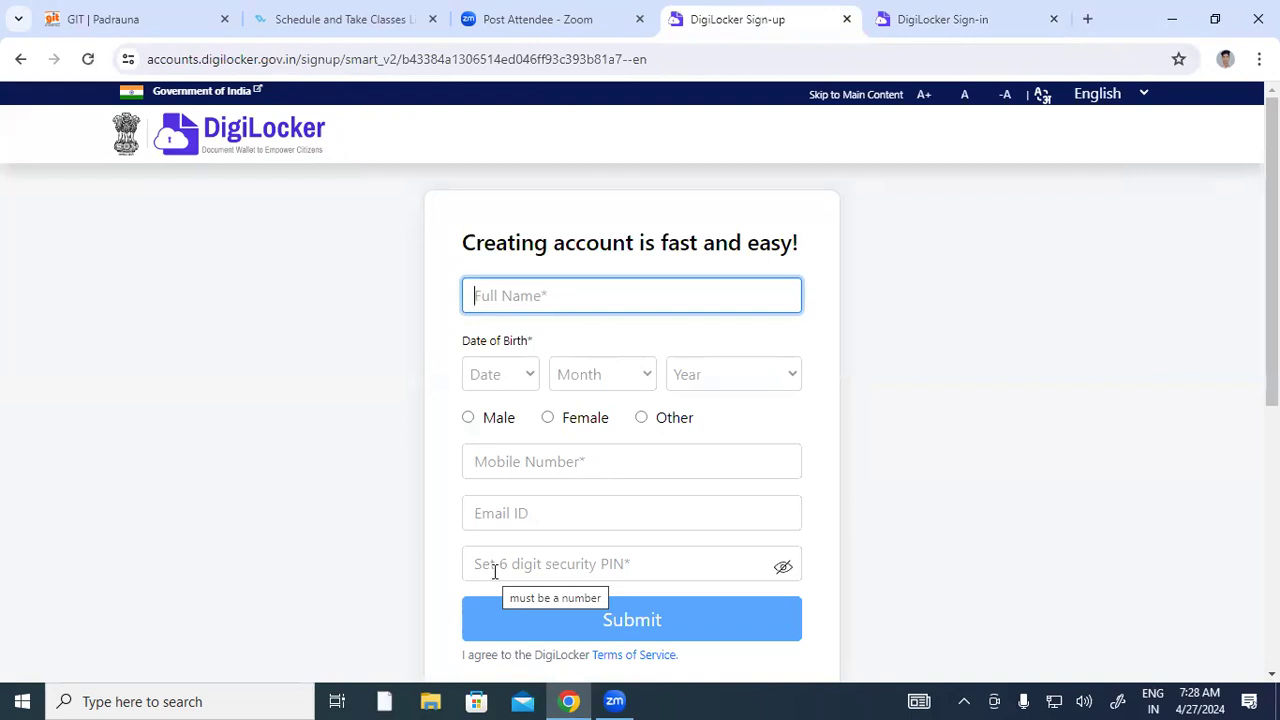
left_click(935, 14)
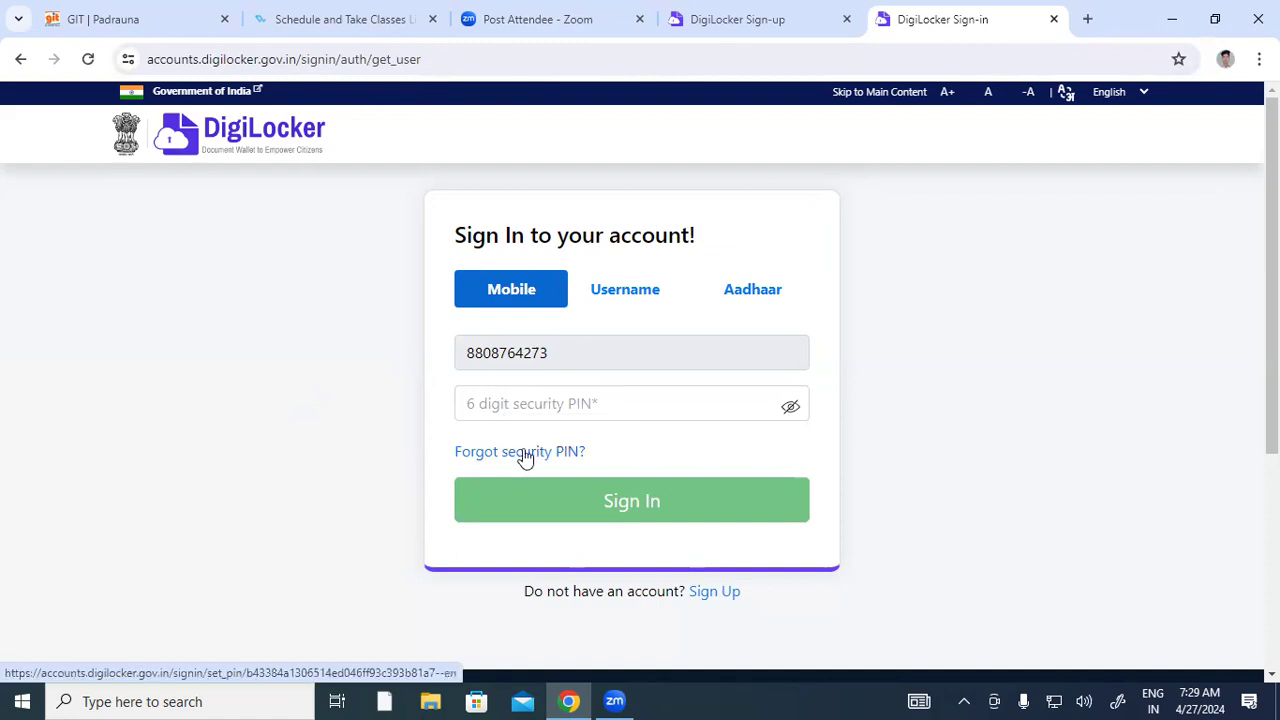
double_click(492, 352)
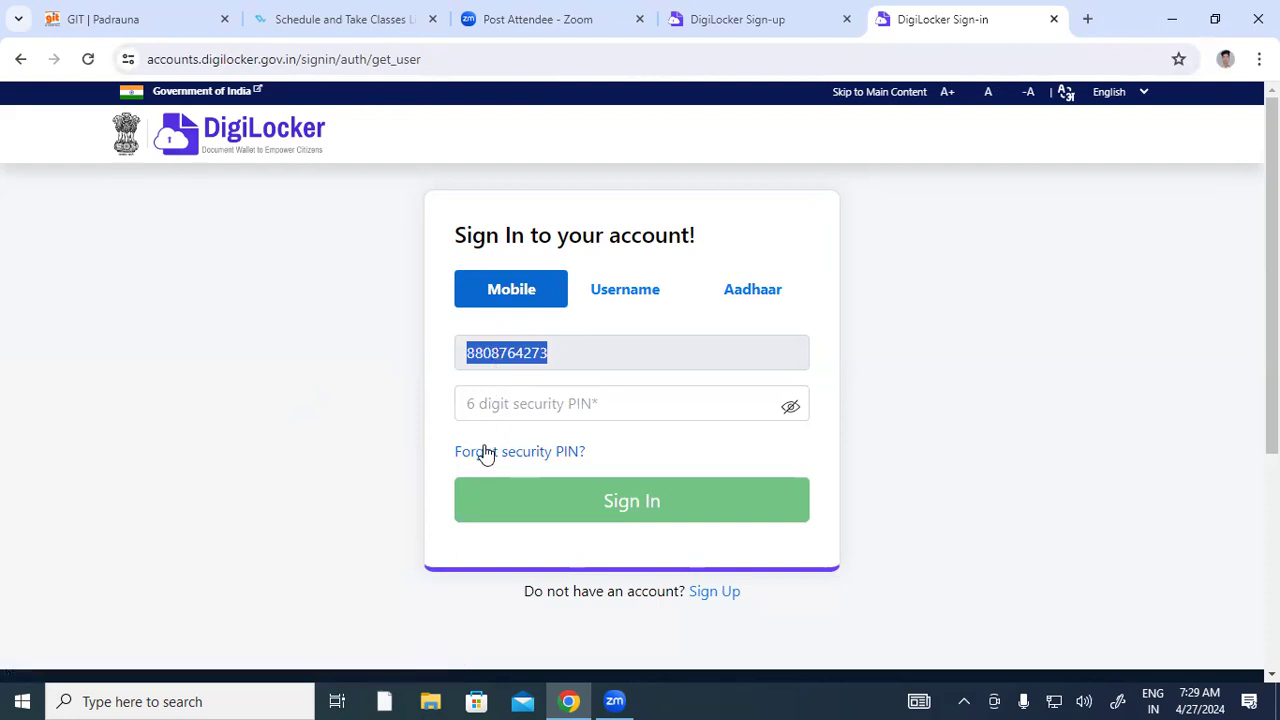
left_click(520, 452)
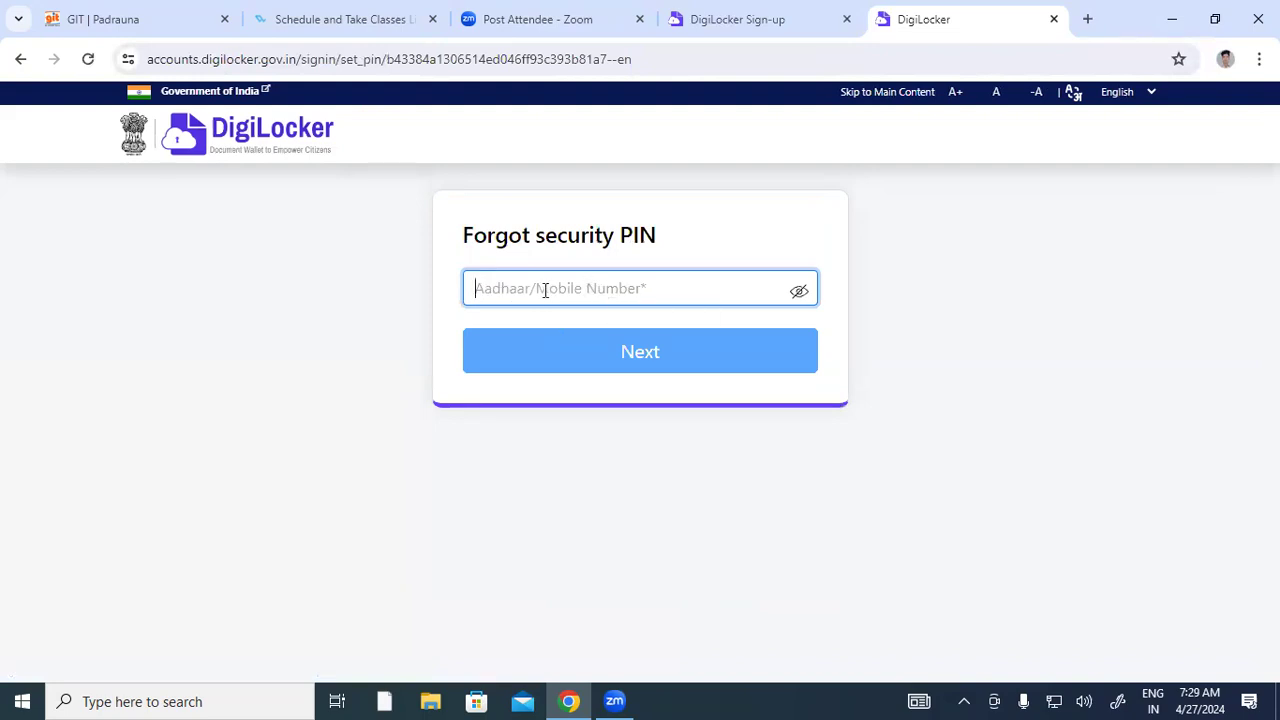
Submit the registered number for a PIN reset, which returns a technical error.
left_click(543, 288)
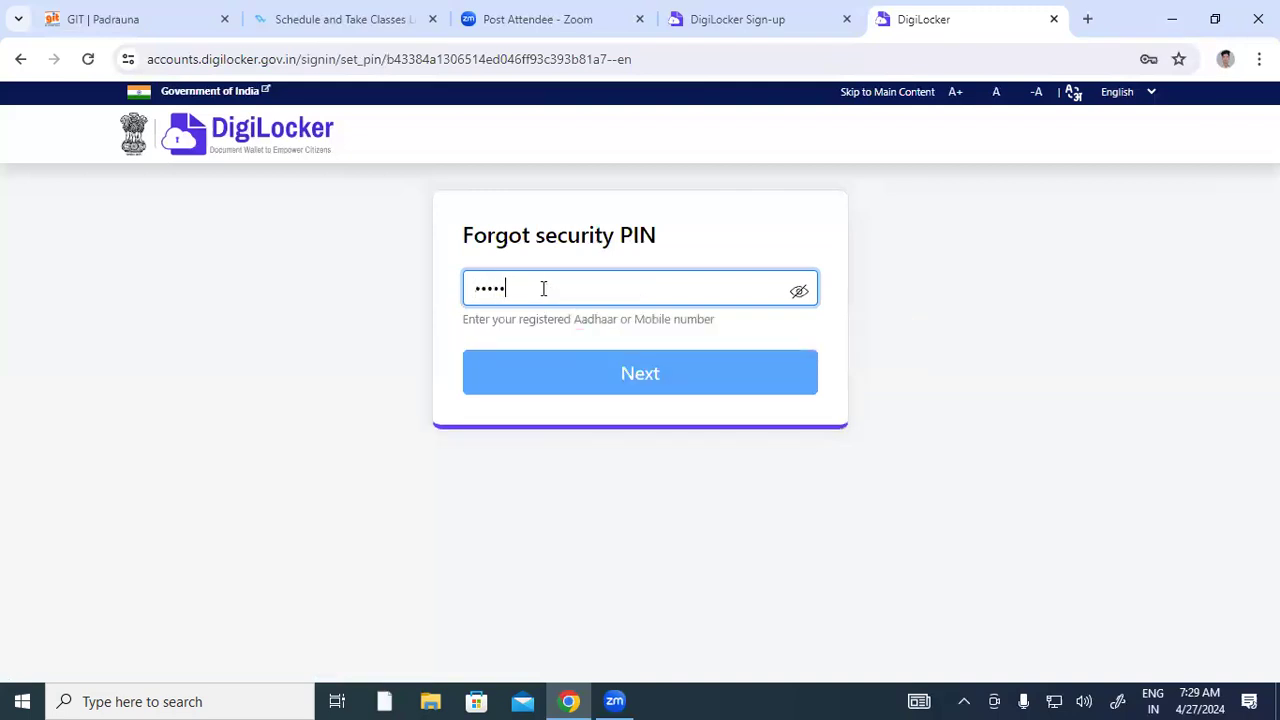
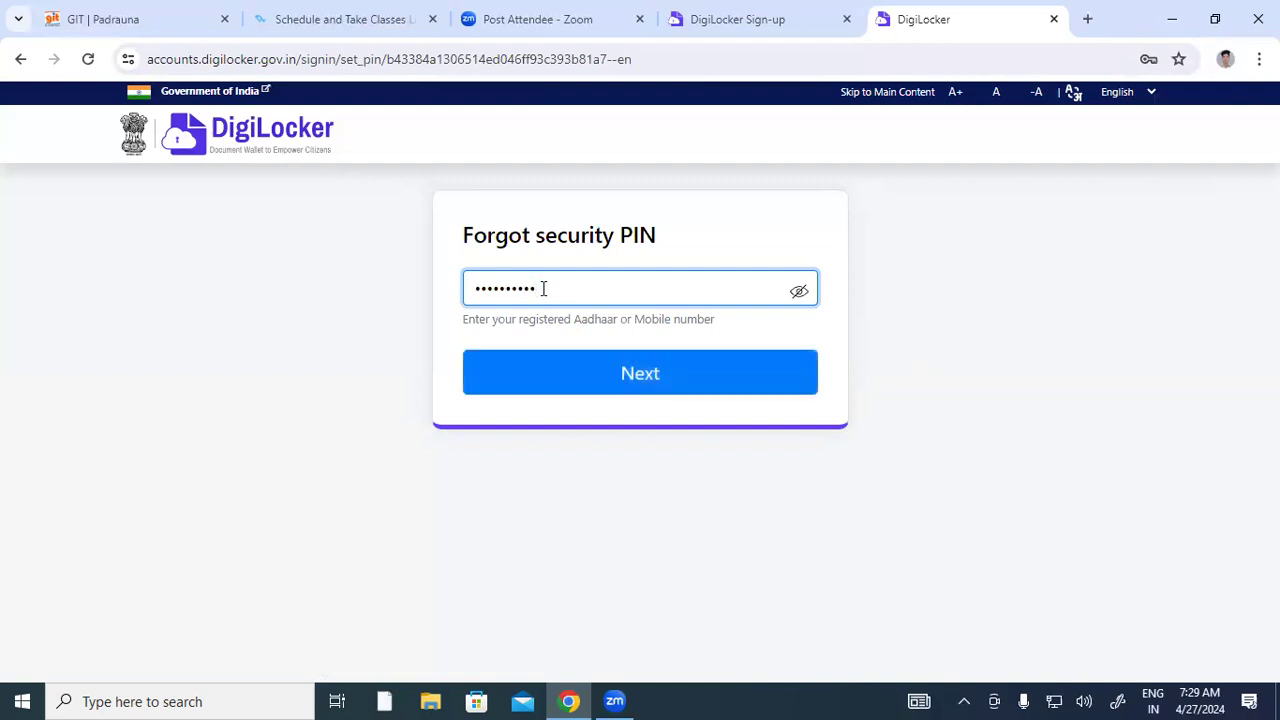
left_click(589, 377)
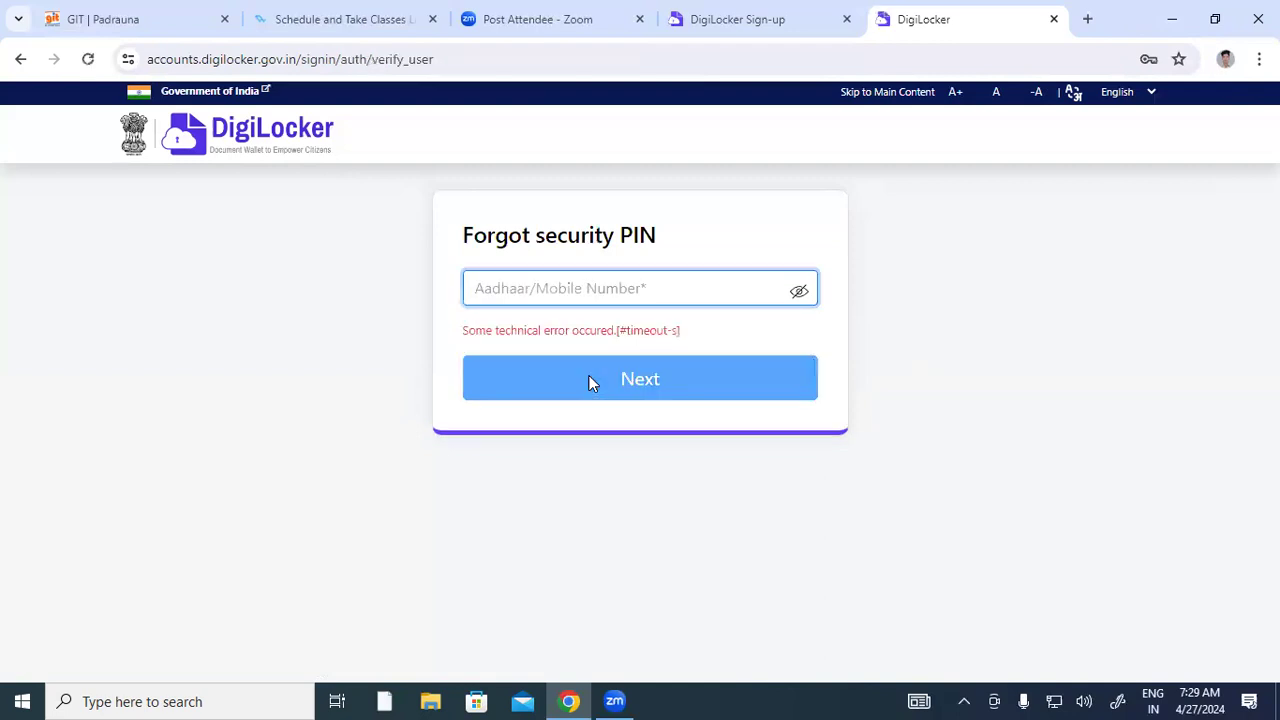
left_click_drag(484, 330, 615, 329)
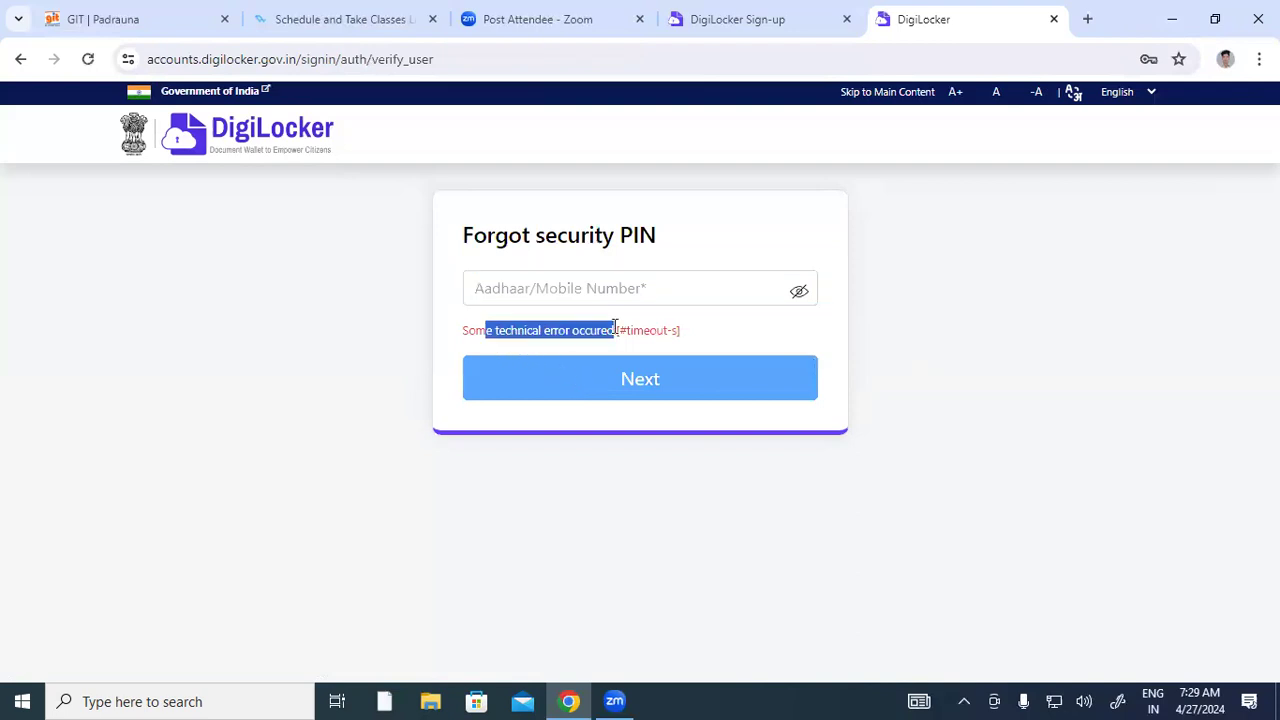
Retry with the Aadhaar number and birth date 1 January 2005; a timeout error appears.
left_click(576, 294)
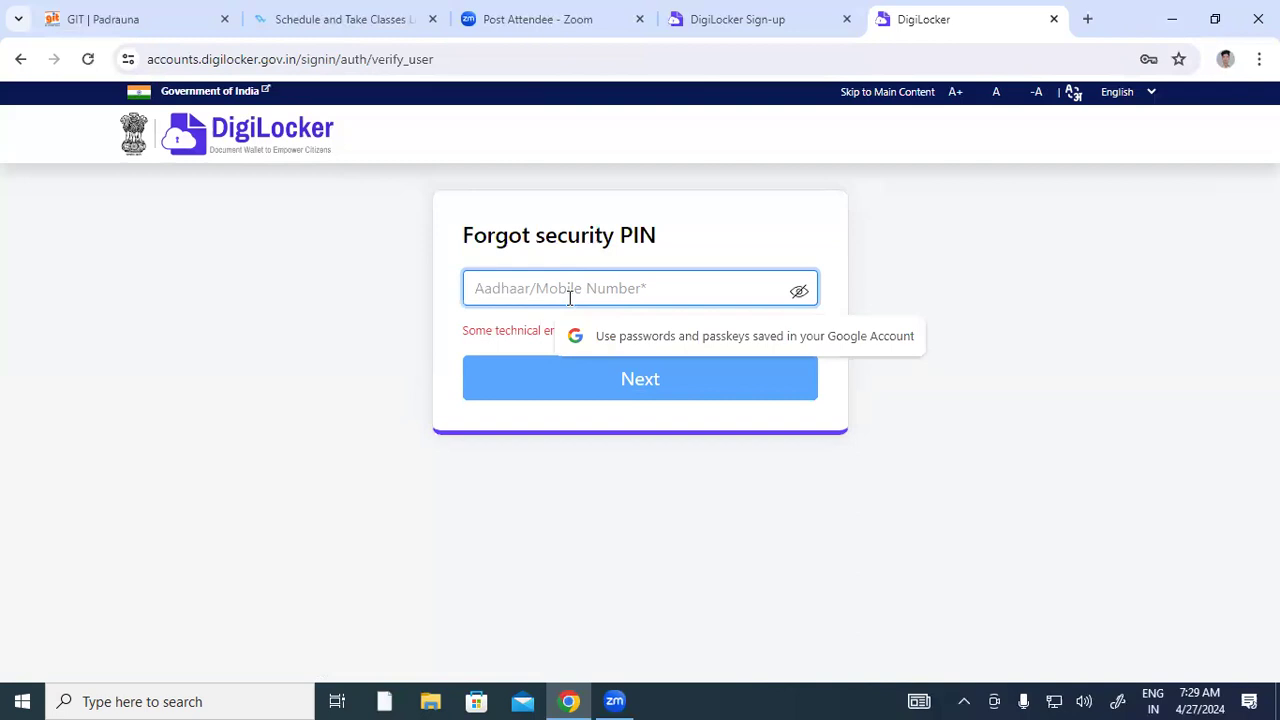
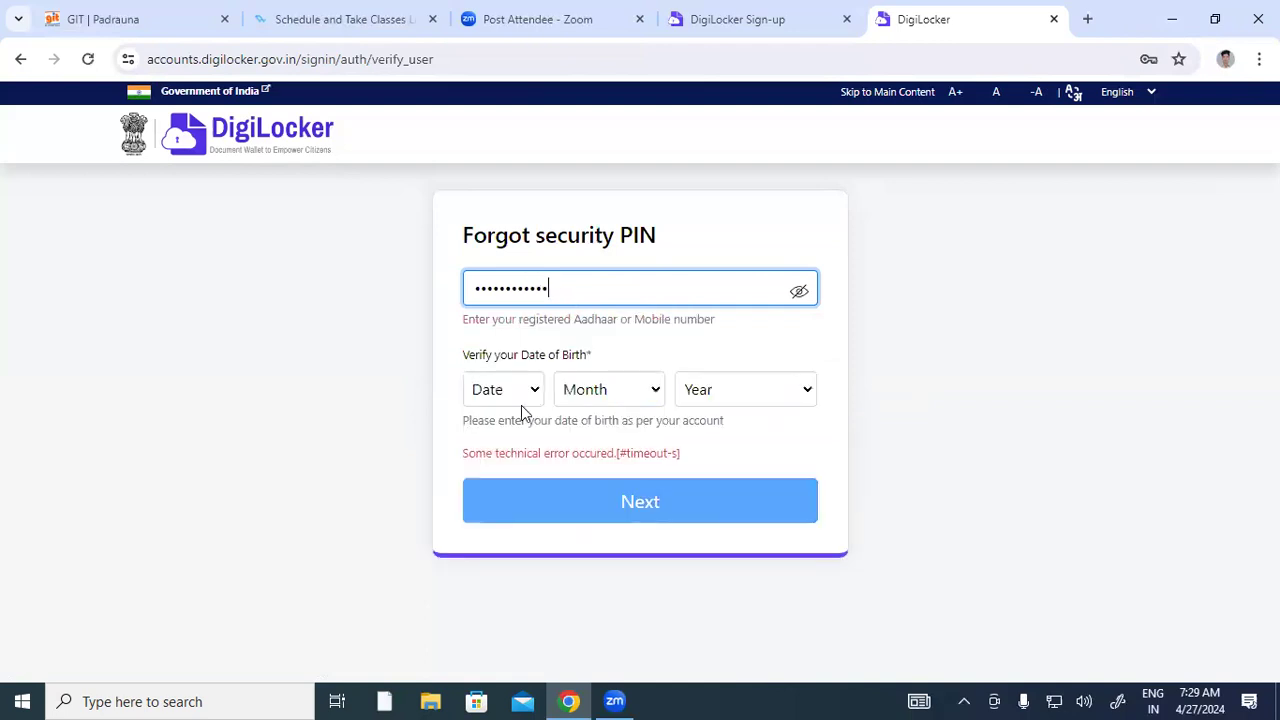
left_click(531, 394)
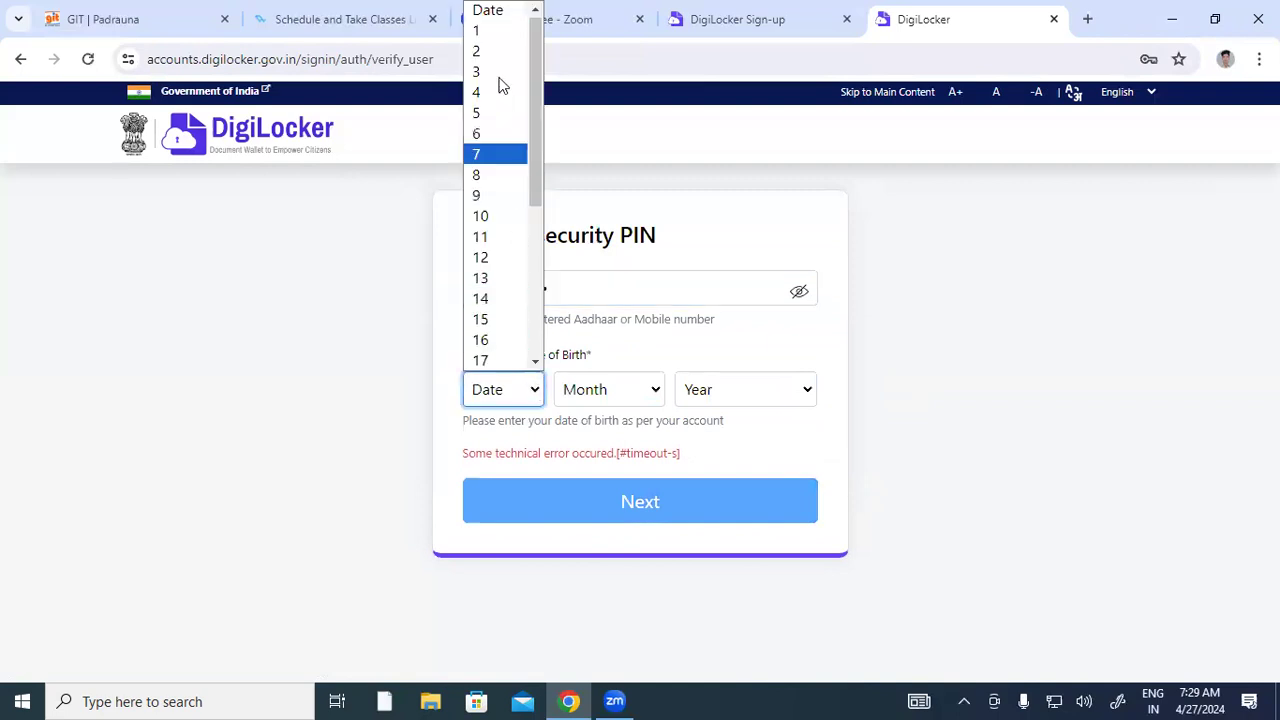
left_click(486, 31)
left_click(600, 398)
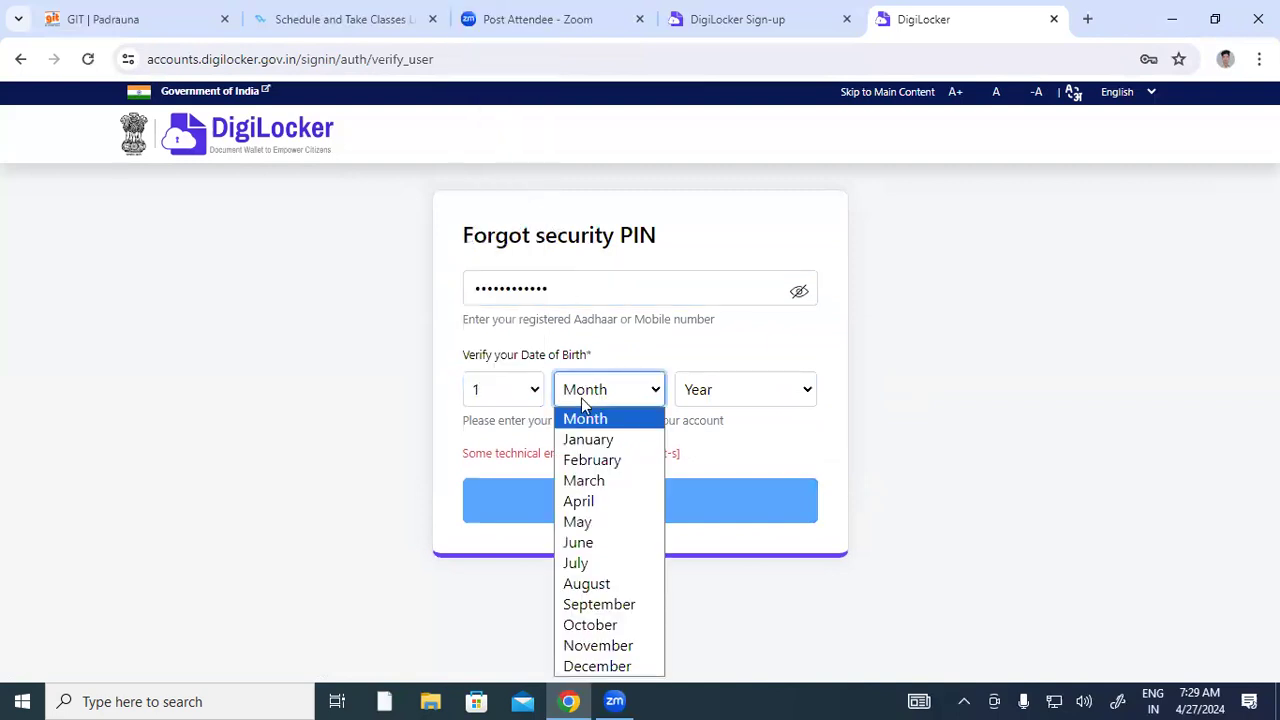
left_click(588, 439)
left_click(714, 400)
scroll(720, 280, "down", 1)
scroll(717, 297, "down", 1)
left_click(717, 244)
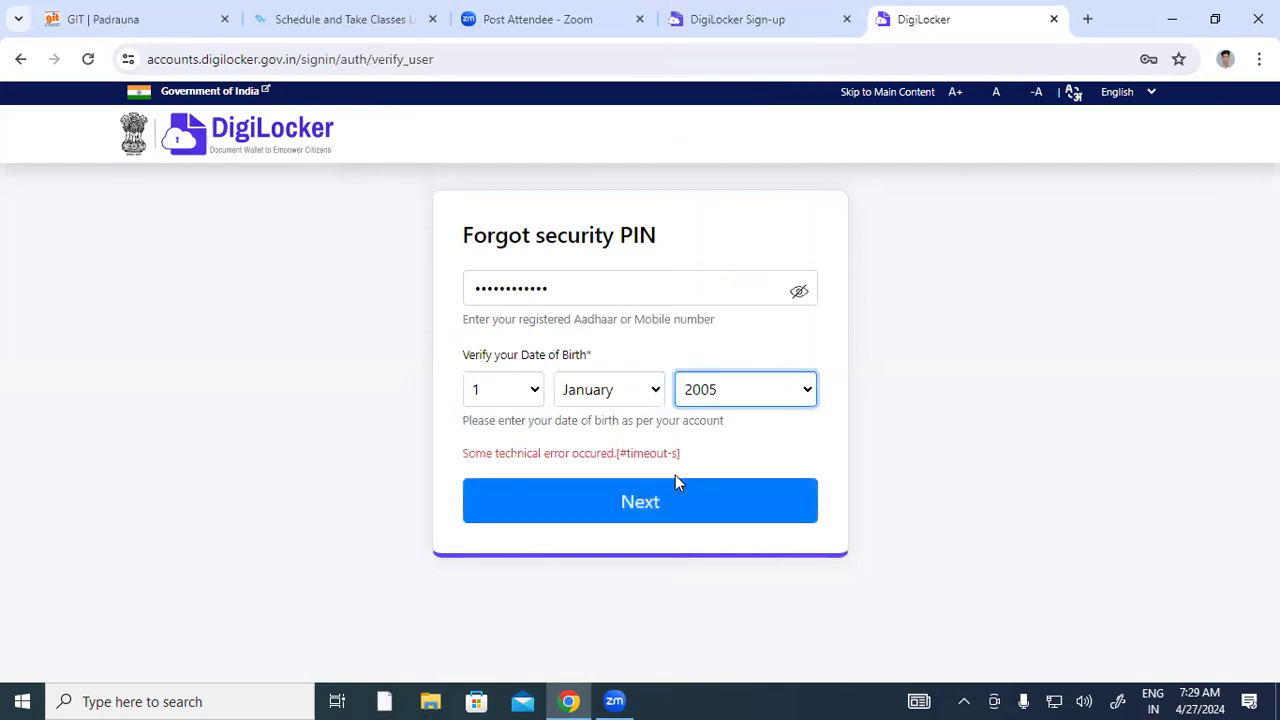
left_click(647, 496)
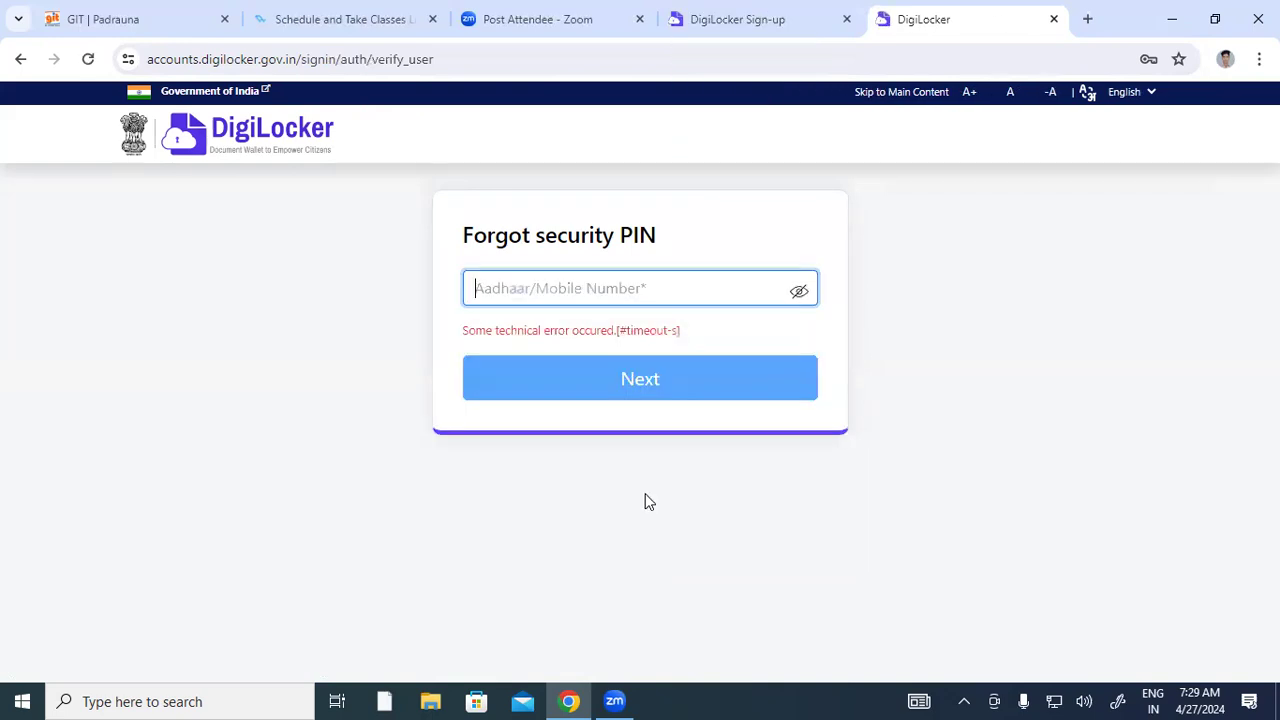
left_click_drag(463, 331, 610, 333)
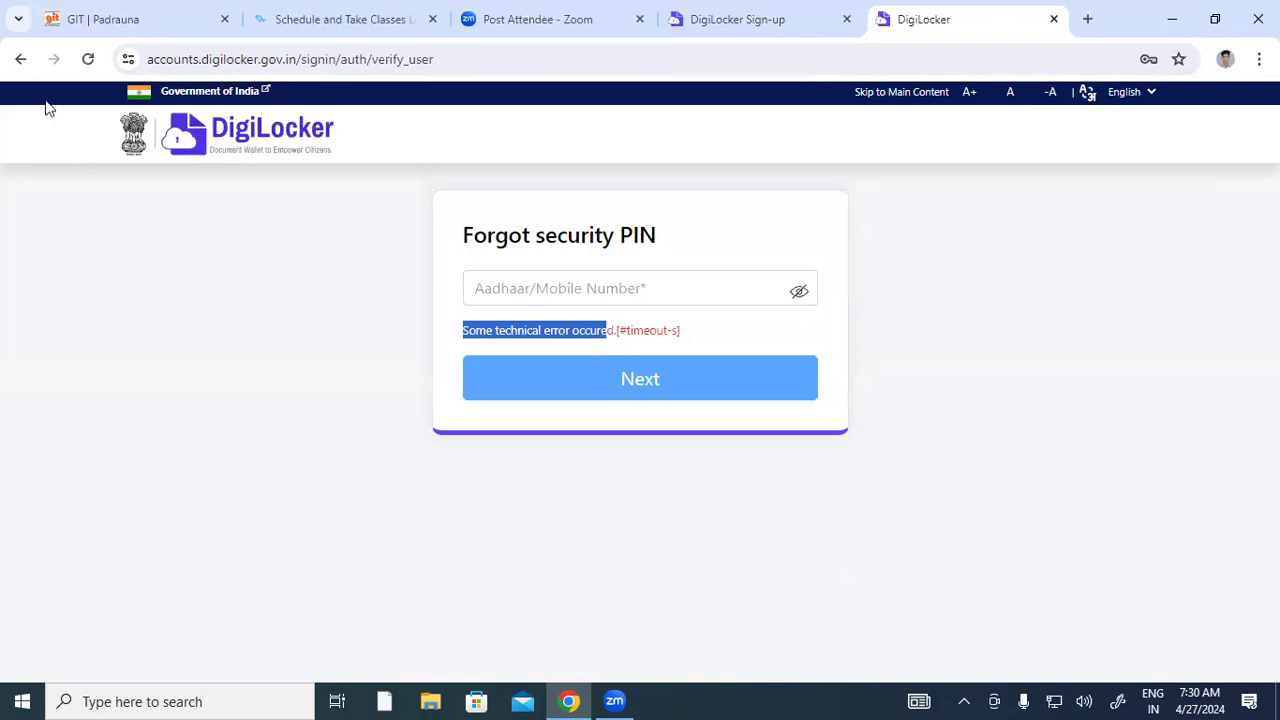
Reload the page twice, confirming the form resubmission each time.
left_click(87, 59)
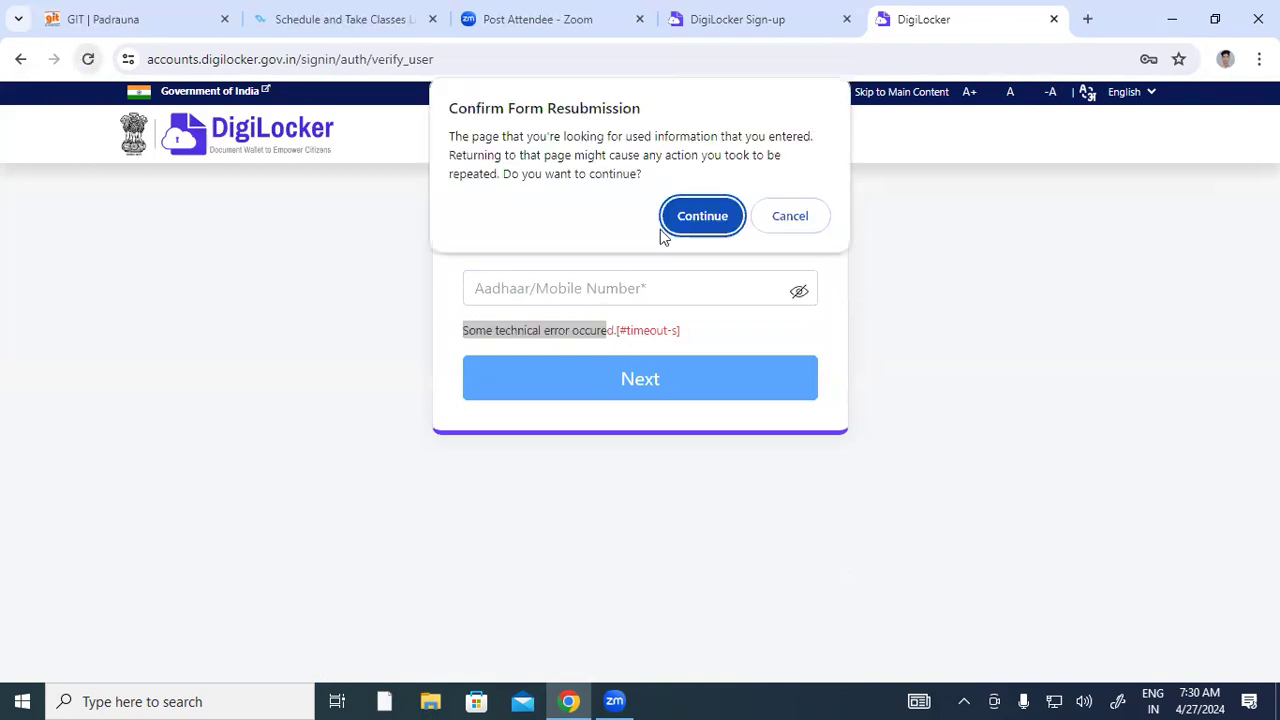
left_click(732, 224)
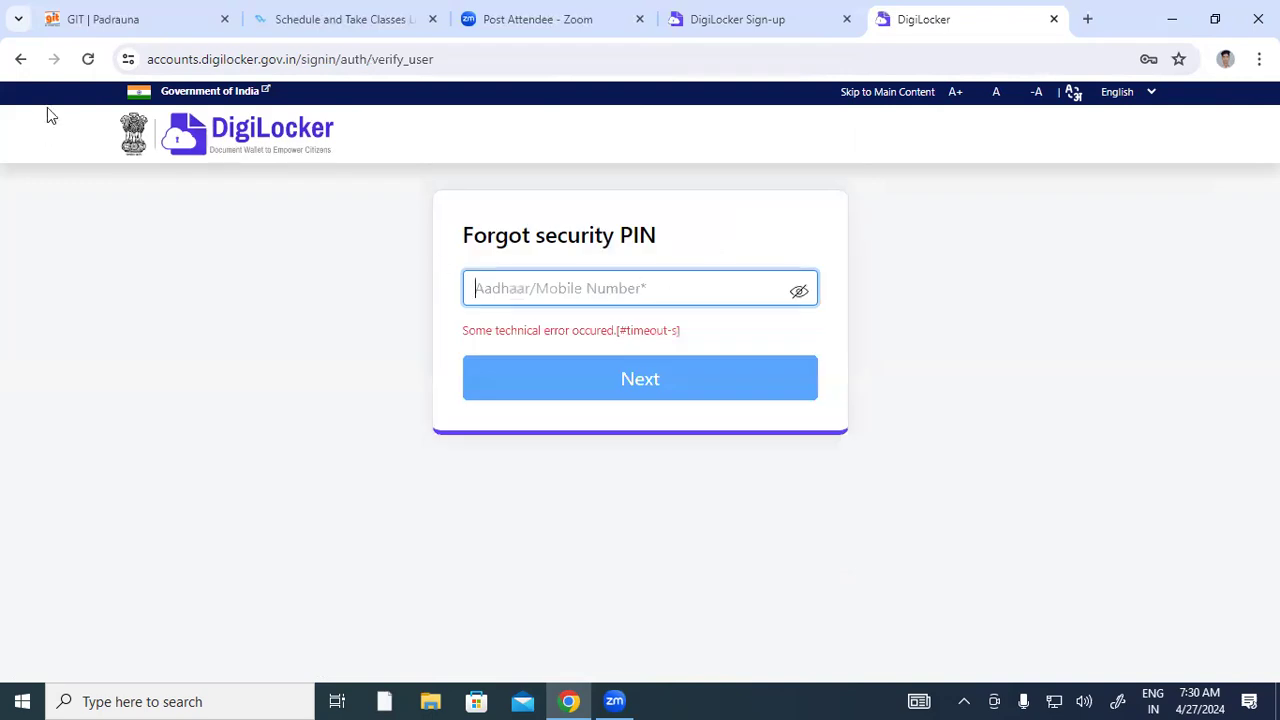
left_click(89, 60)
left_click(700, 215)
Go back through browser history to the earlier empty DigiLocker Sign-up form.
left_click(19, 62)
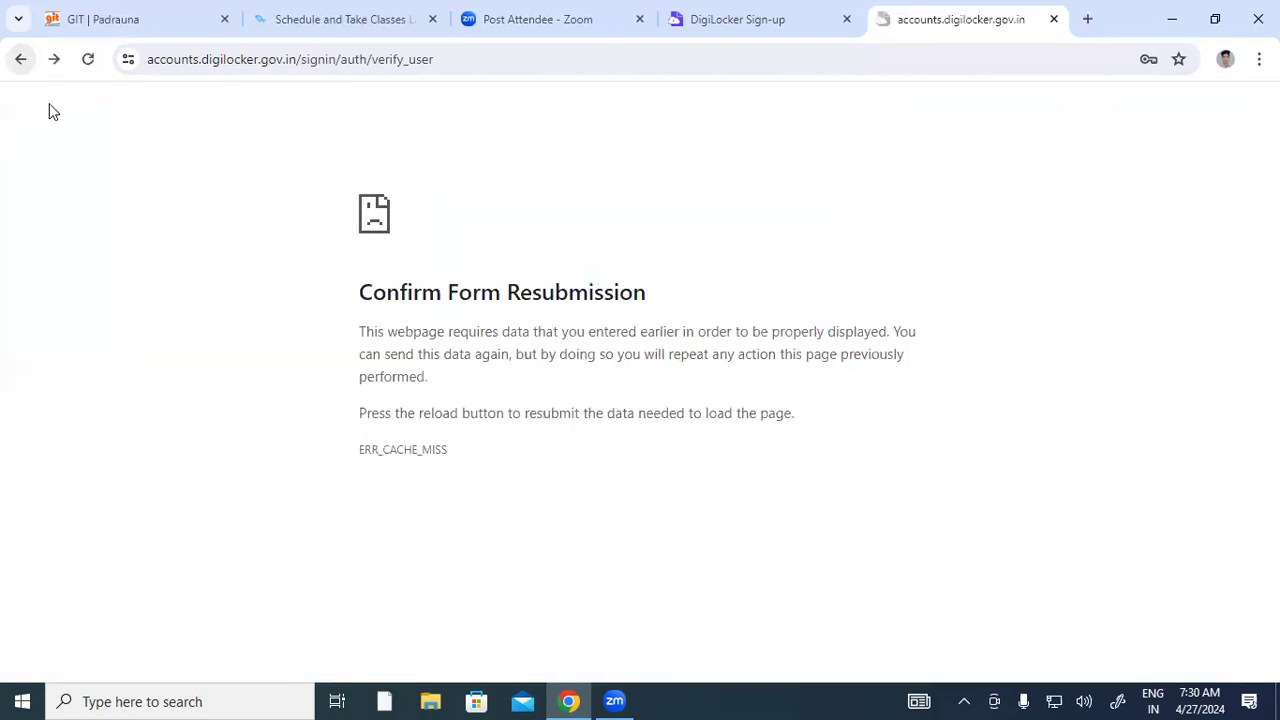
right_click(19, 62)
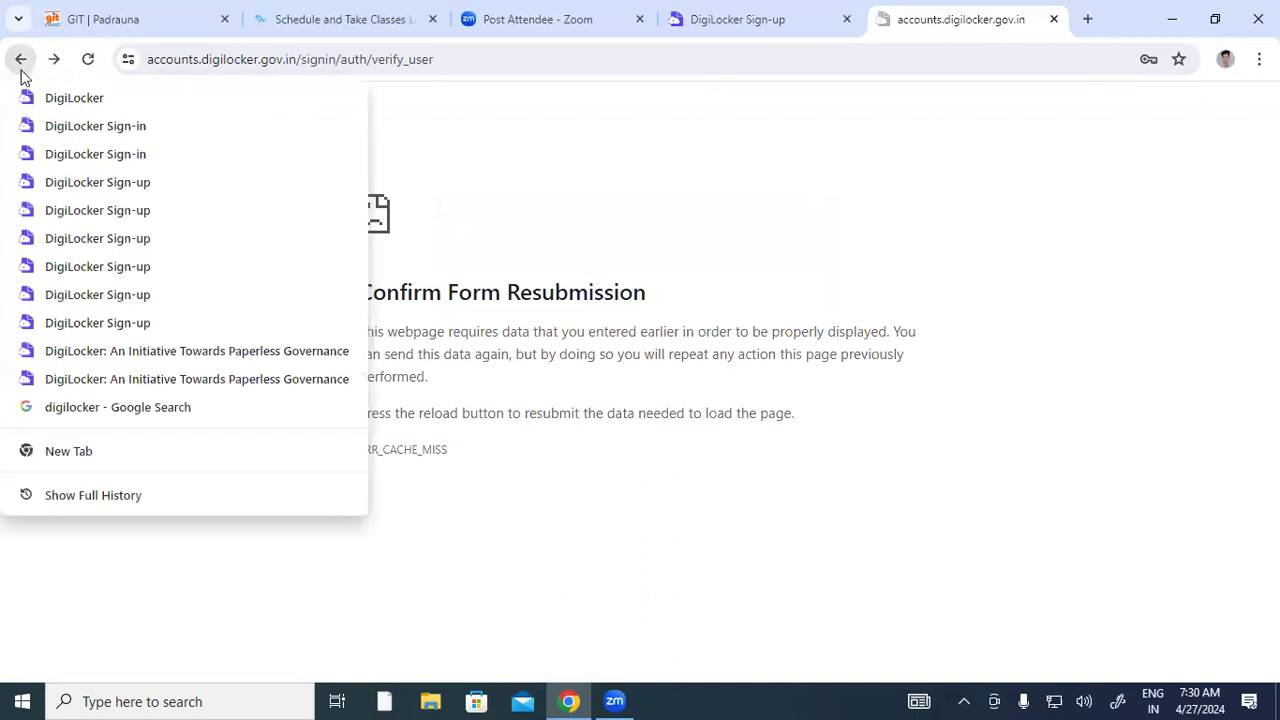
left_click(114, 332)
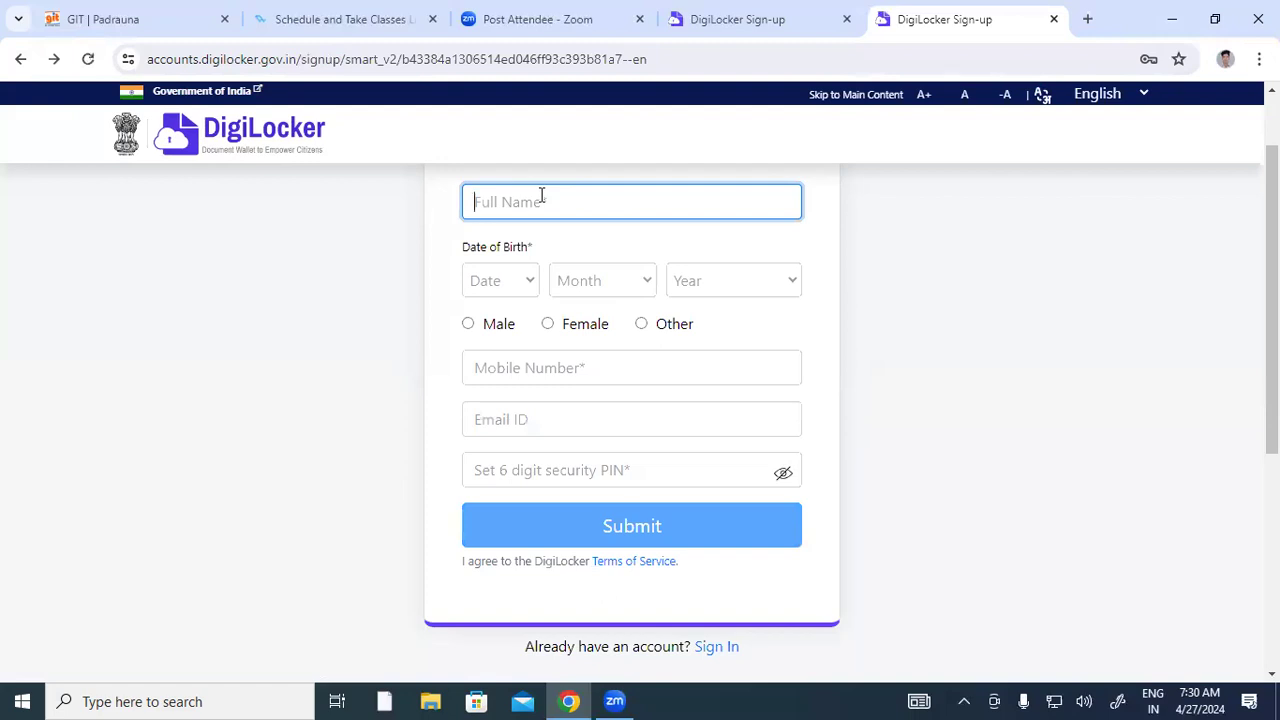
Enter the full name and set the date of birth to 25 August 2005.
left_click(512, 290)
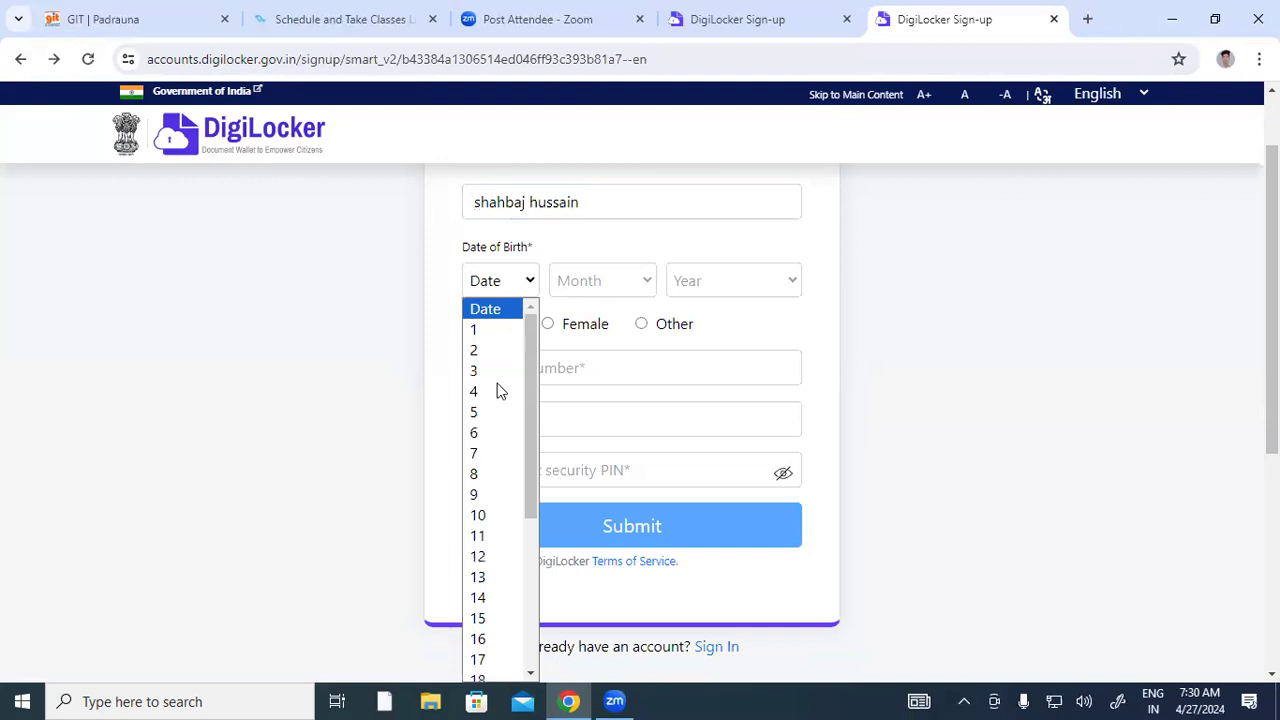
scroll(494, 450, "down", 4)
left_click(478, 549)
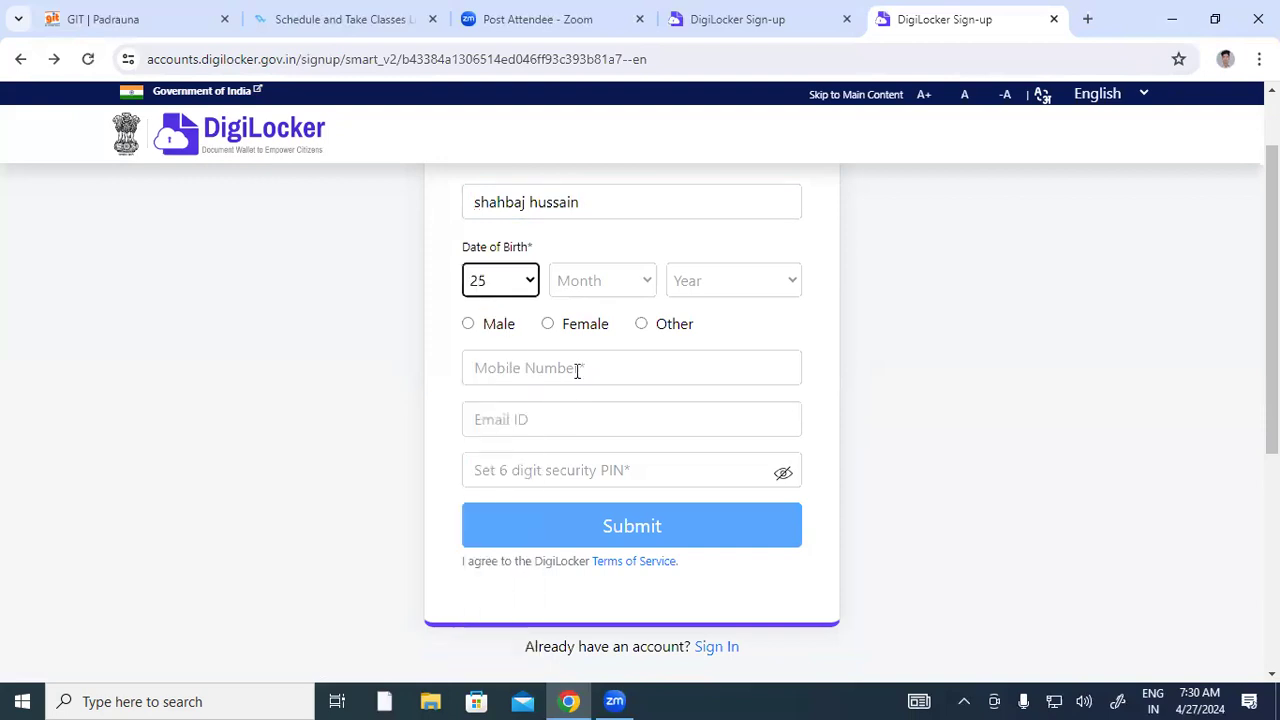
left_click(594, 283)
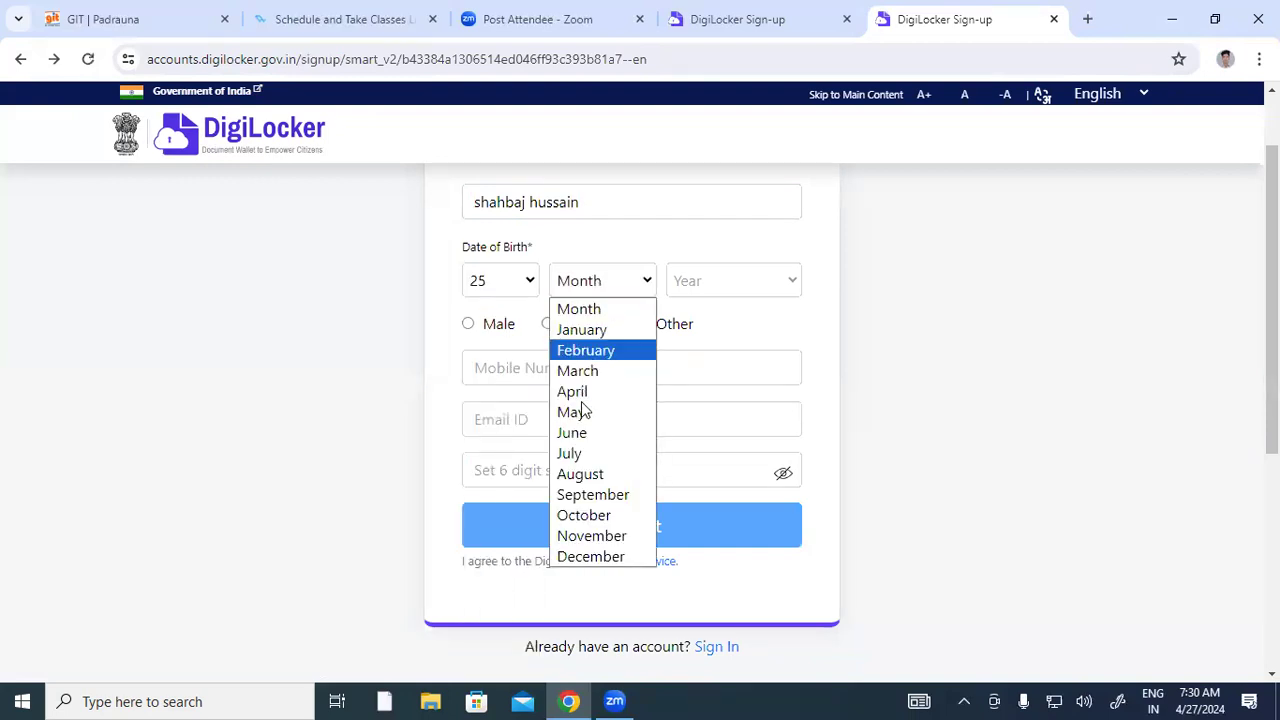
left_click(584, 476)
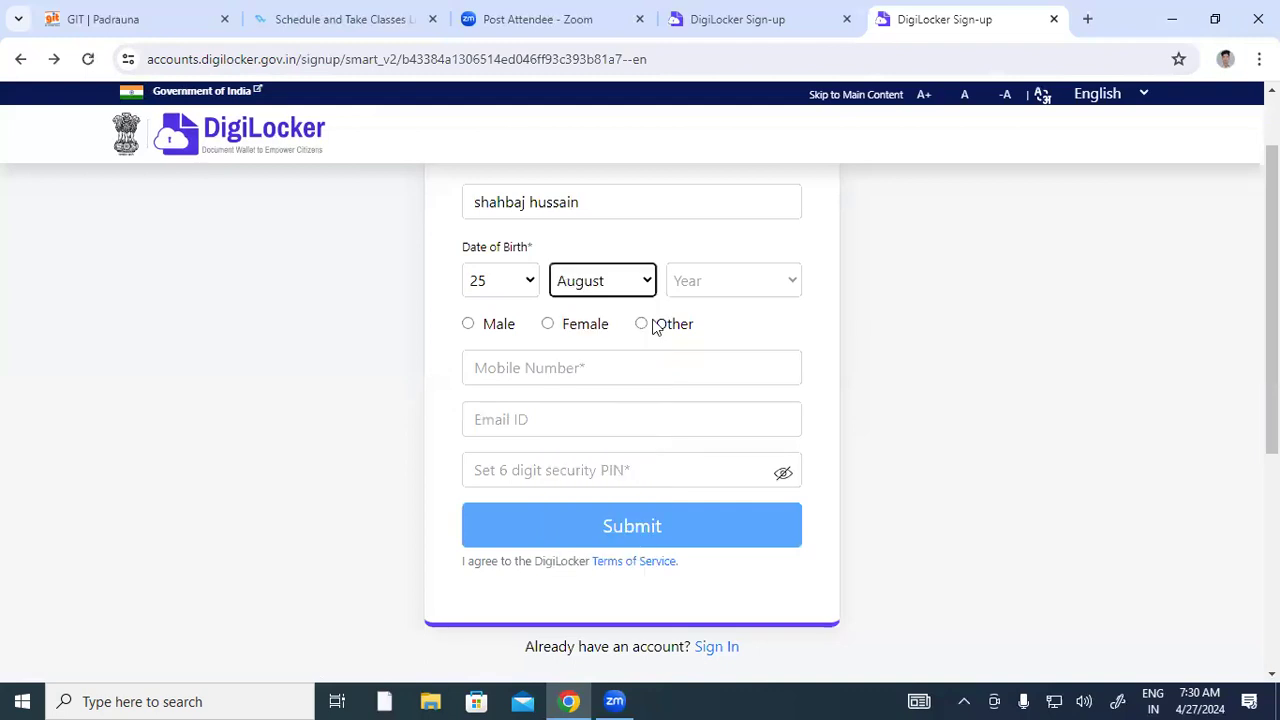
left_click(703, 280)
scroll(718, 470, "down", 3)
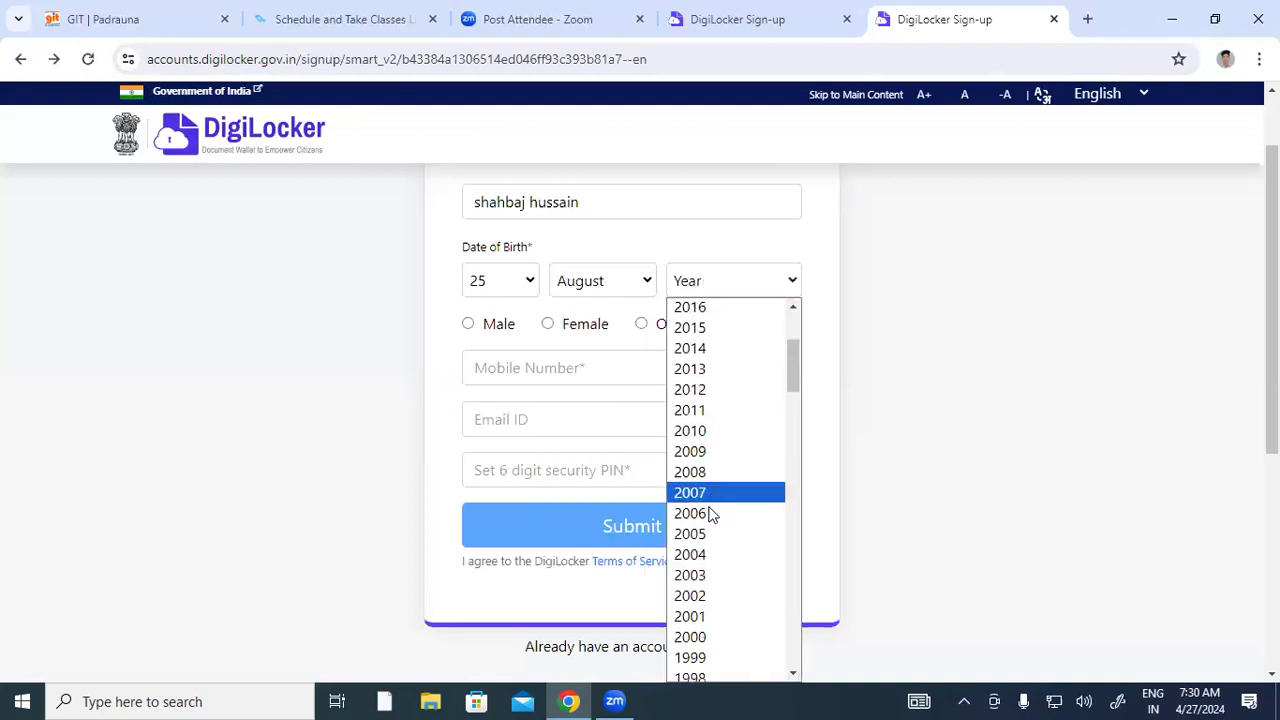
left_click(699, 535)
Select Male as gender, enter the mobile number, and begin typing the e-mail address.
left_click(469, 323)
left_click(499, 369)
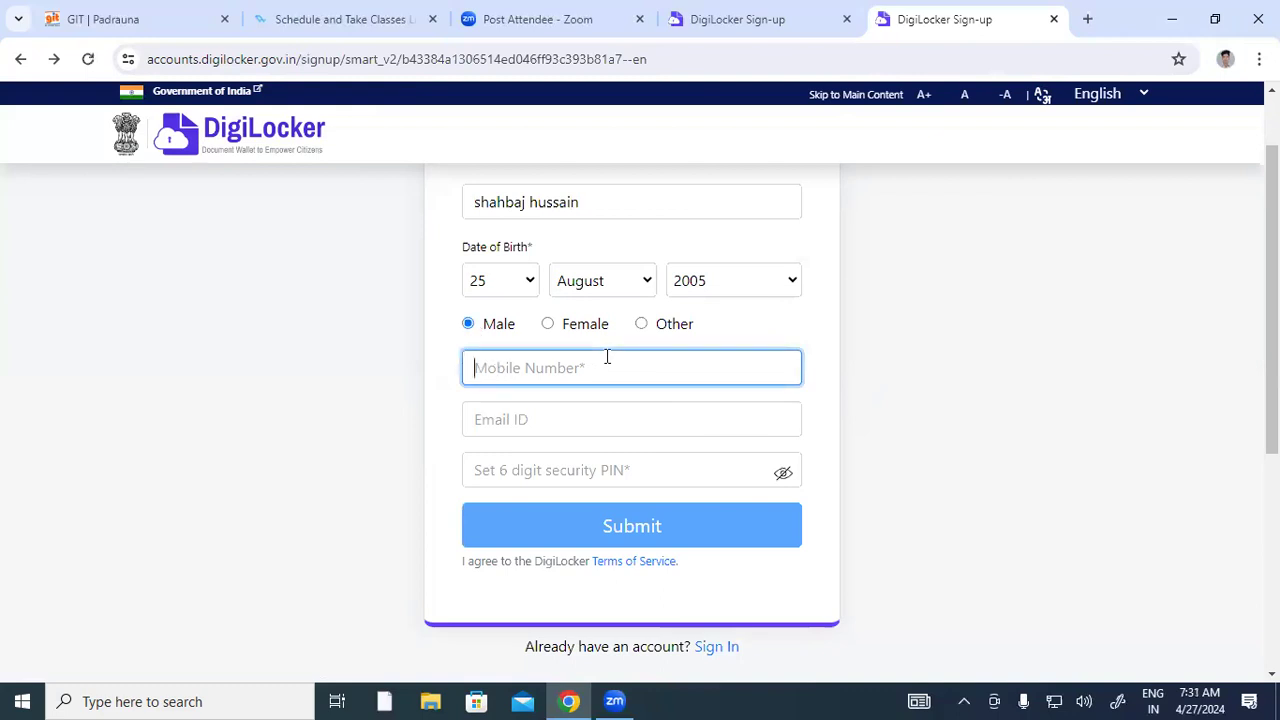
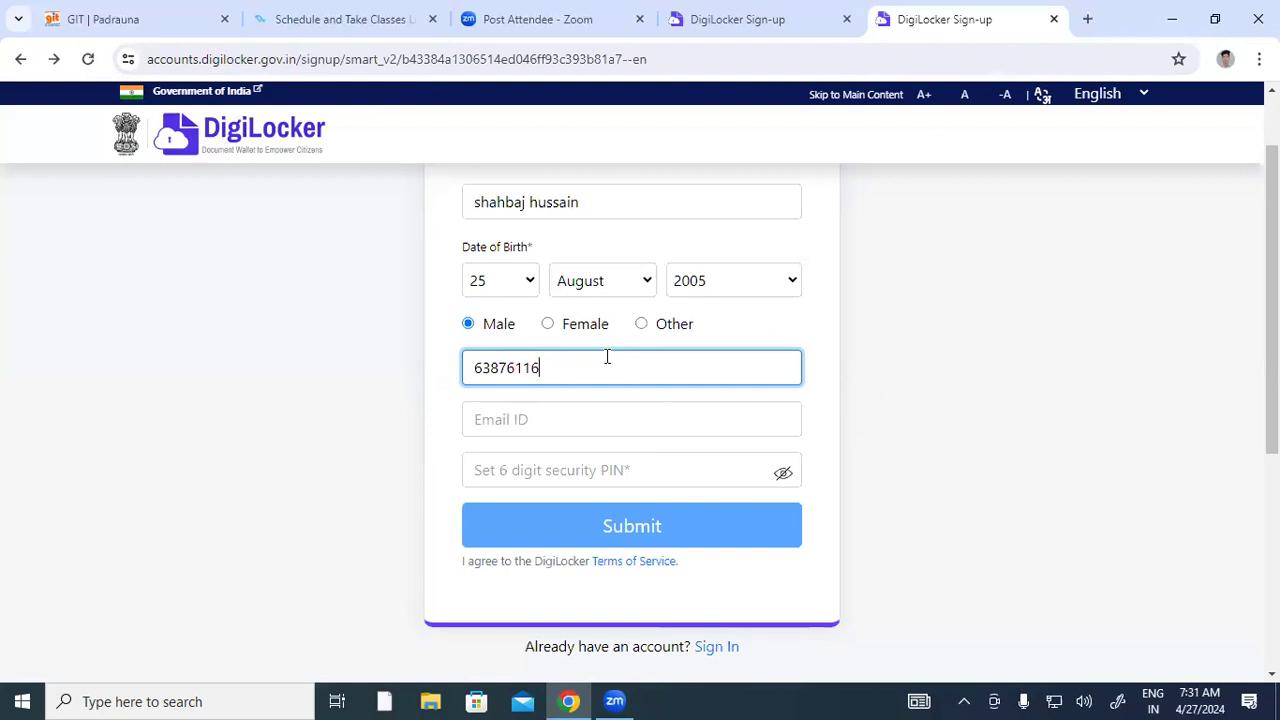
left_click(524, 421)
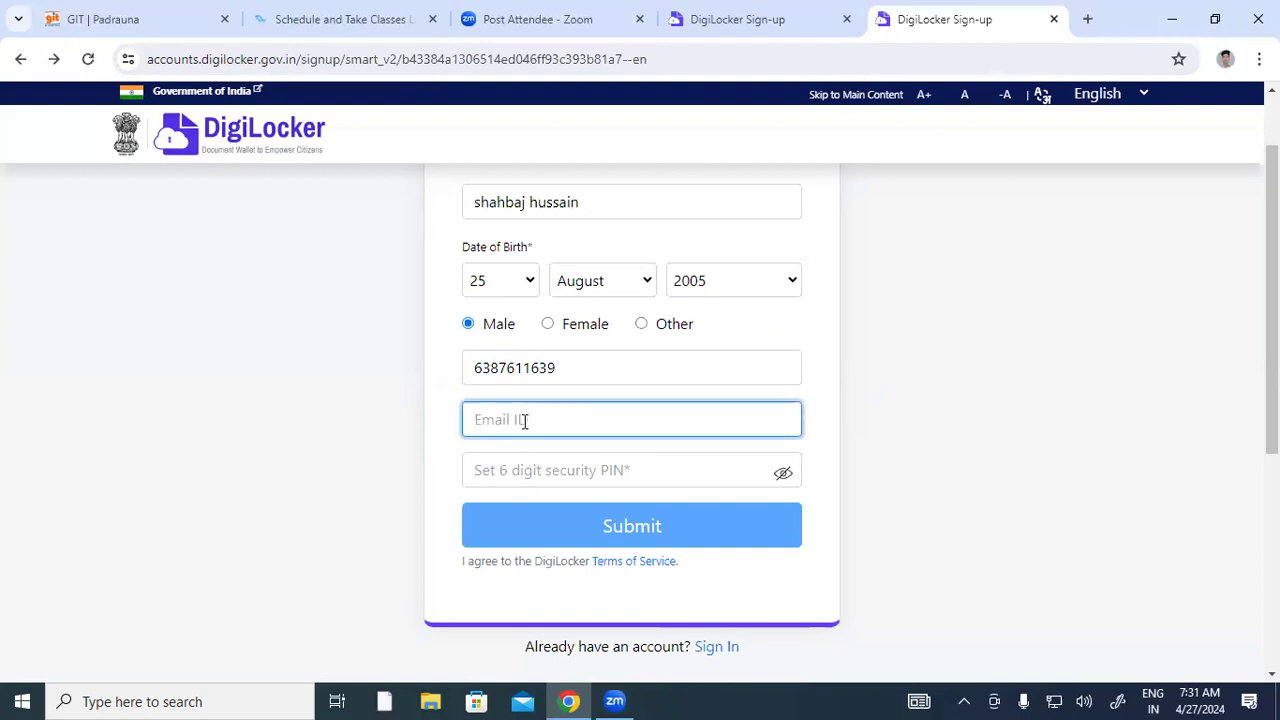
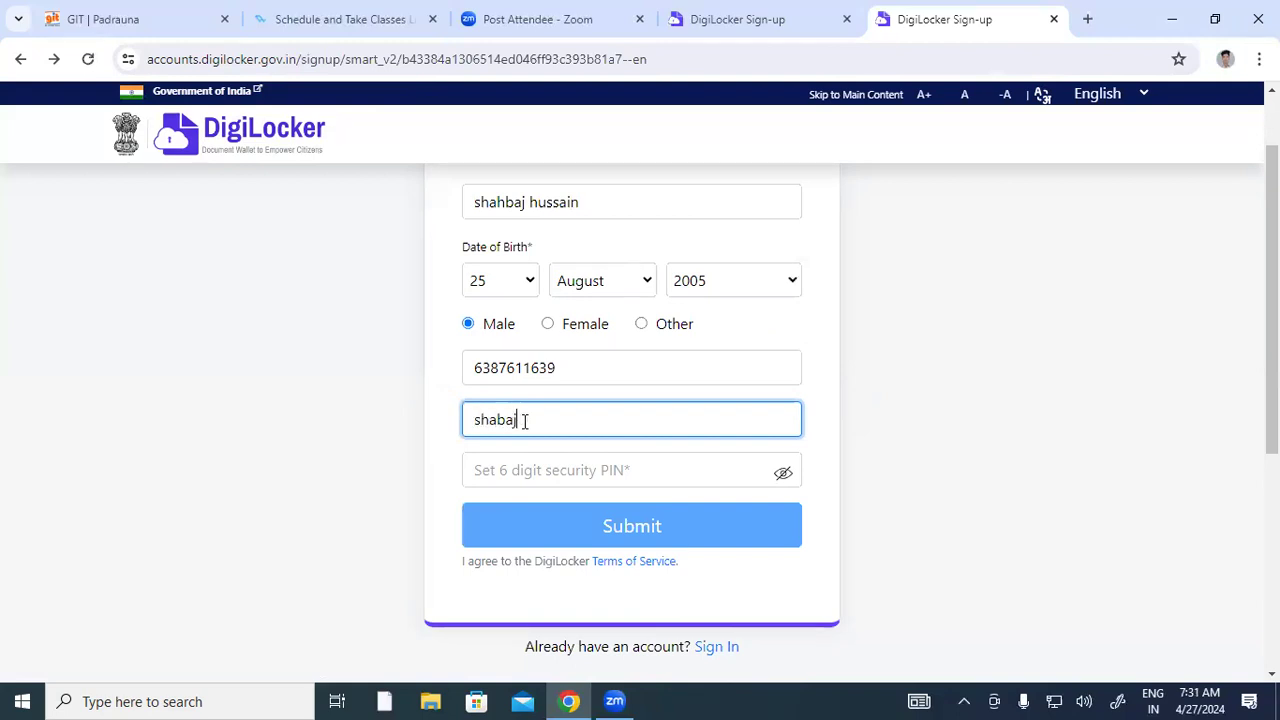
left_click(594, 423)
type("@gmail.com")
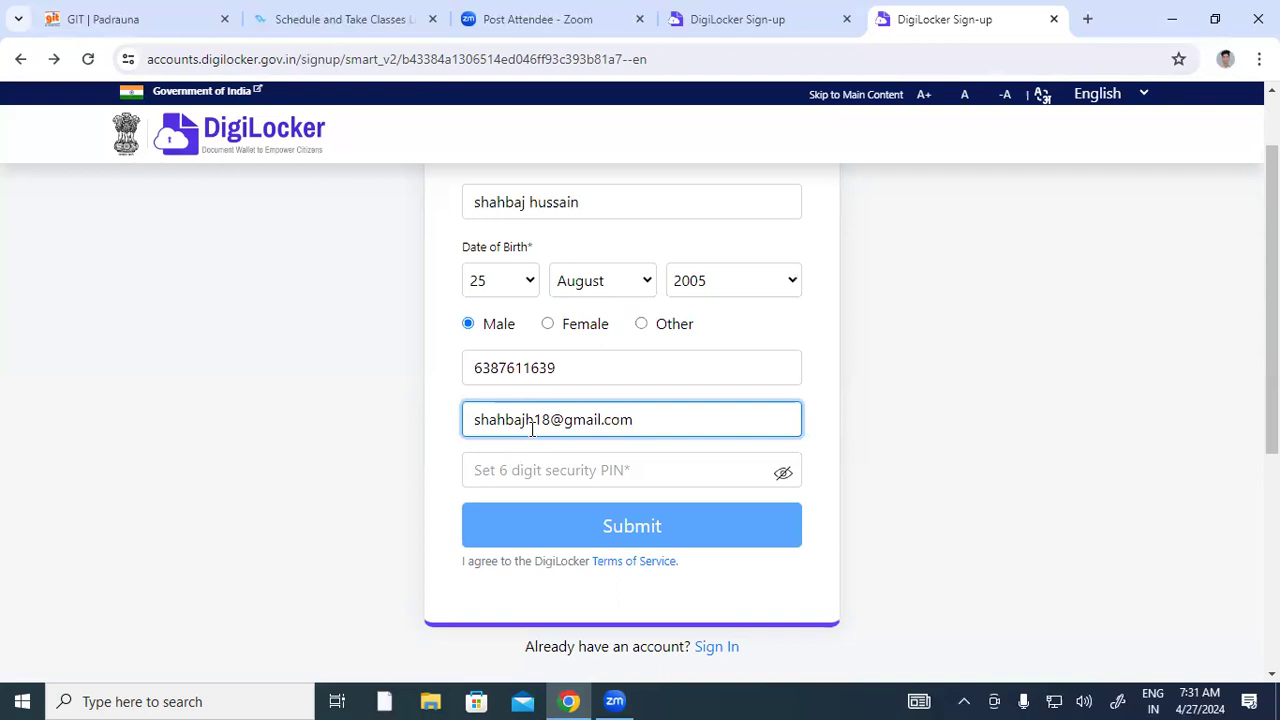
left_click_drag(535, 420, 525, 420)
left_click(550, 467)
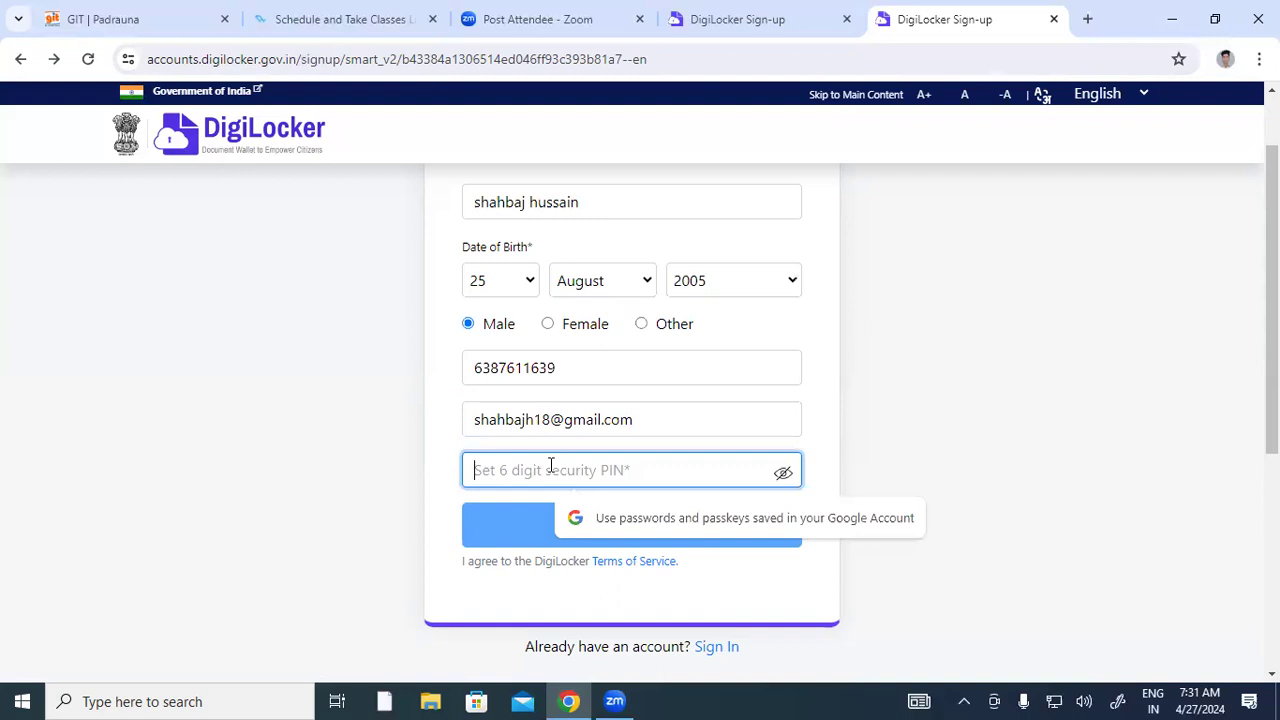
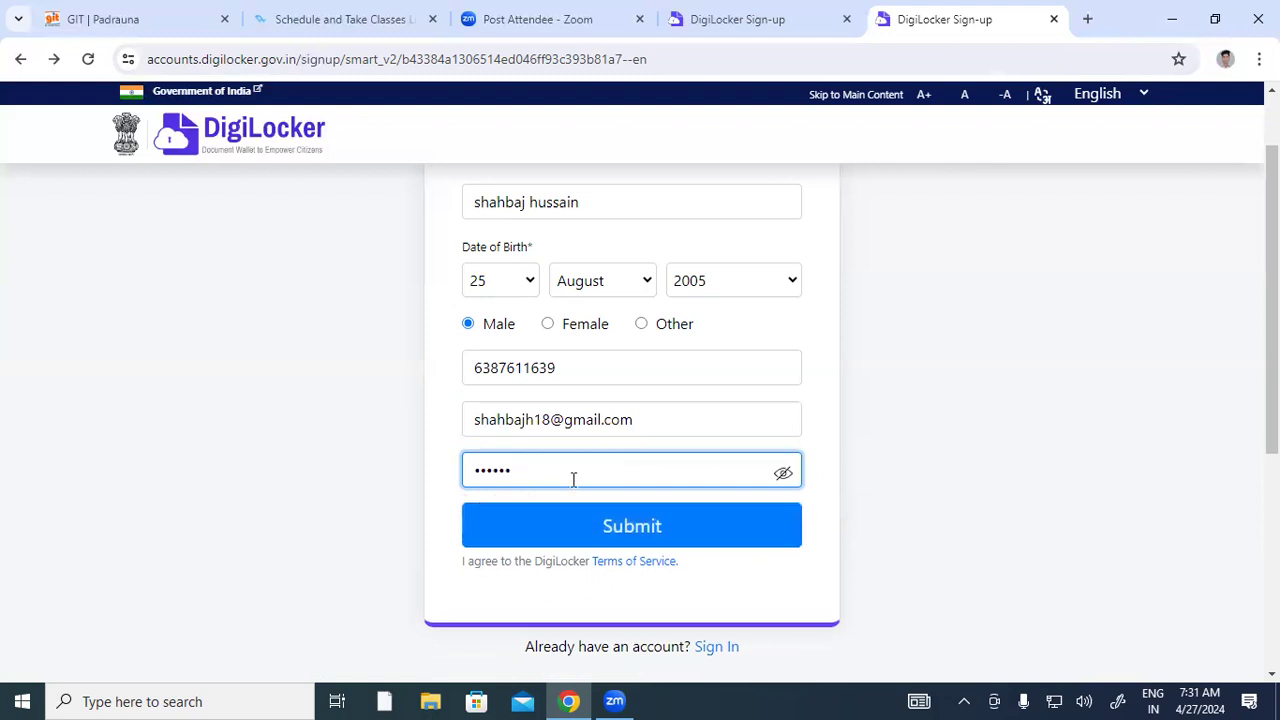
left_click(615, 535)
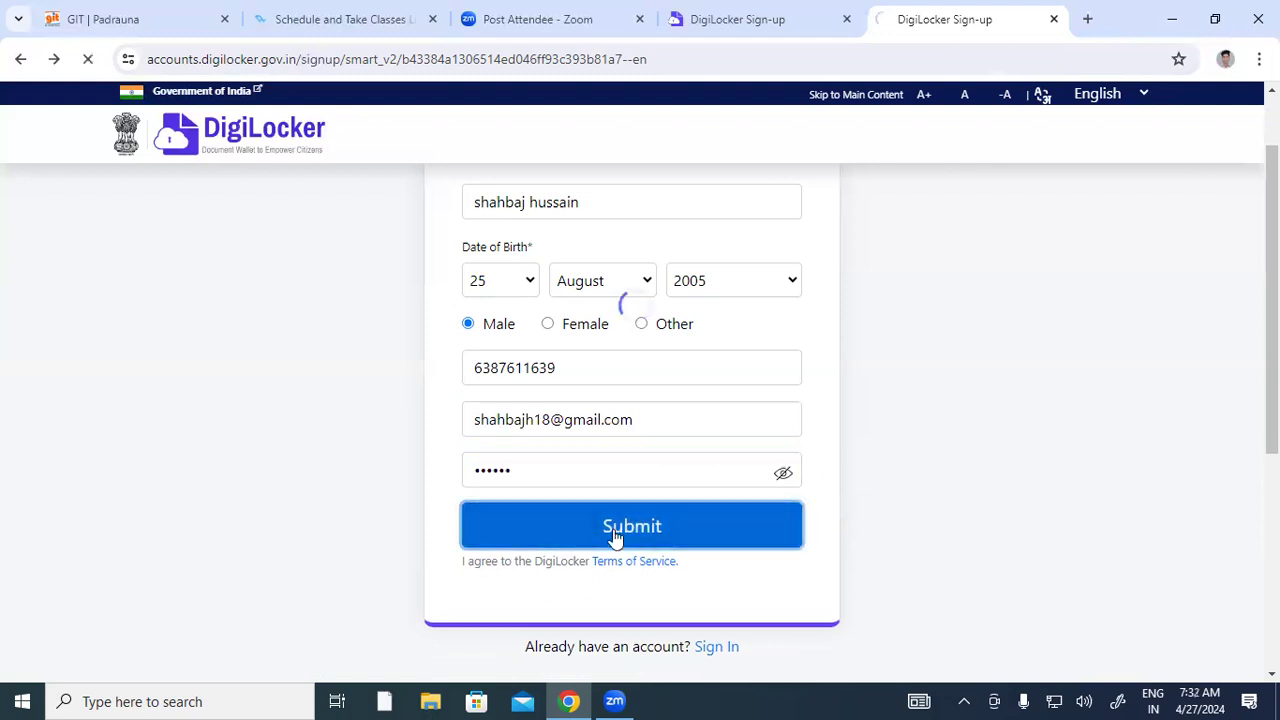
Enter the six-digit OTP sent to the mobile number to verify it.
left_click_drag(506, 307, 534, 306)
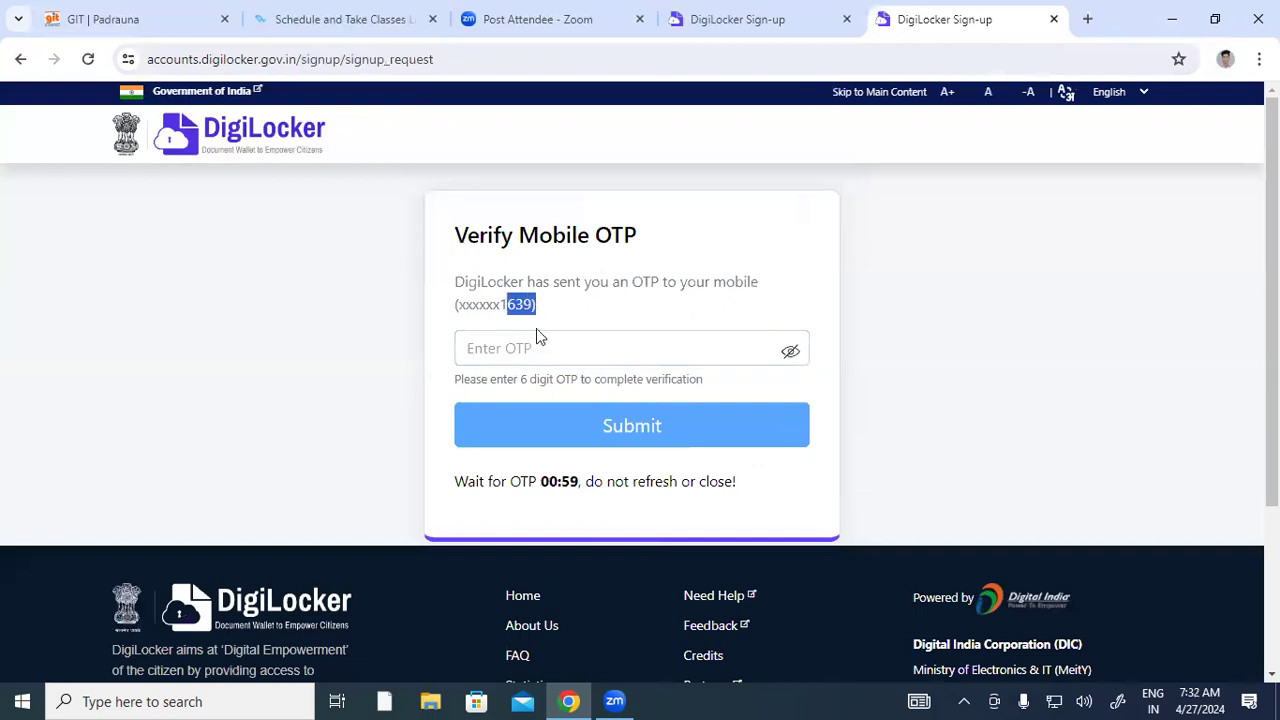
left_click(540, 344)
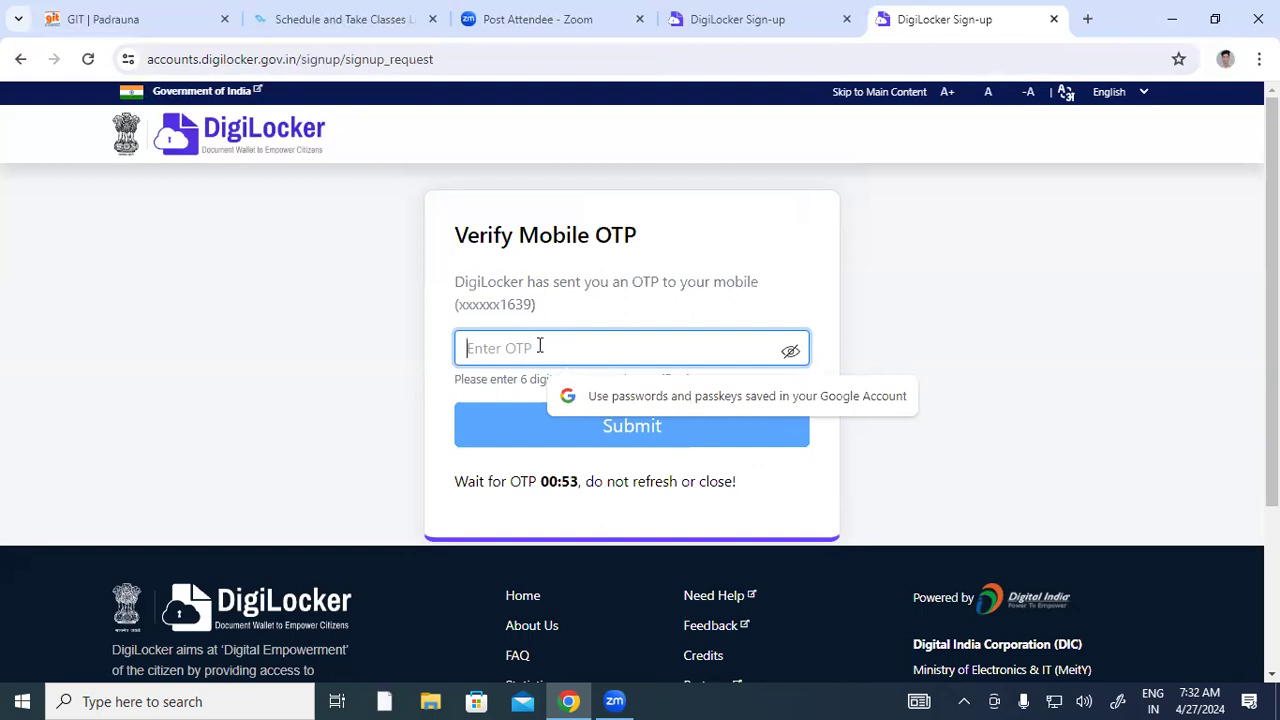
key("Return")
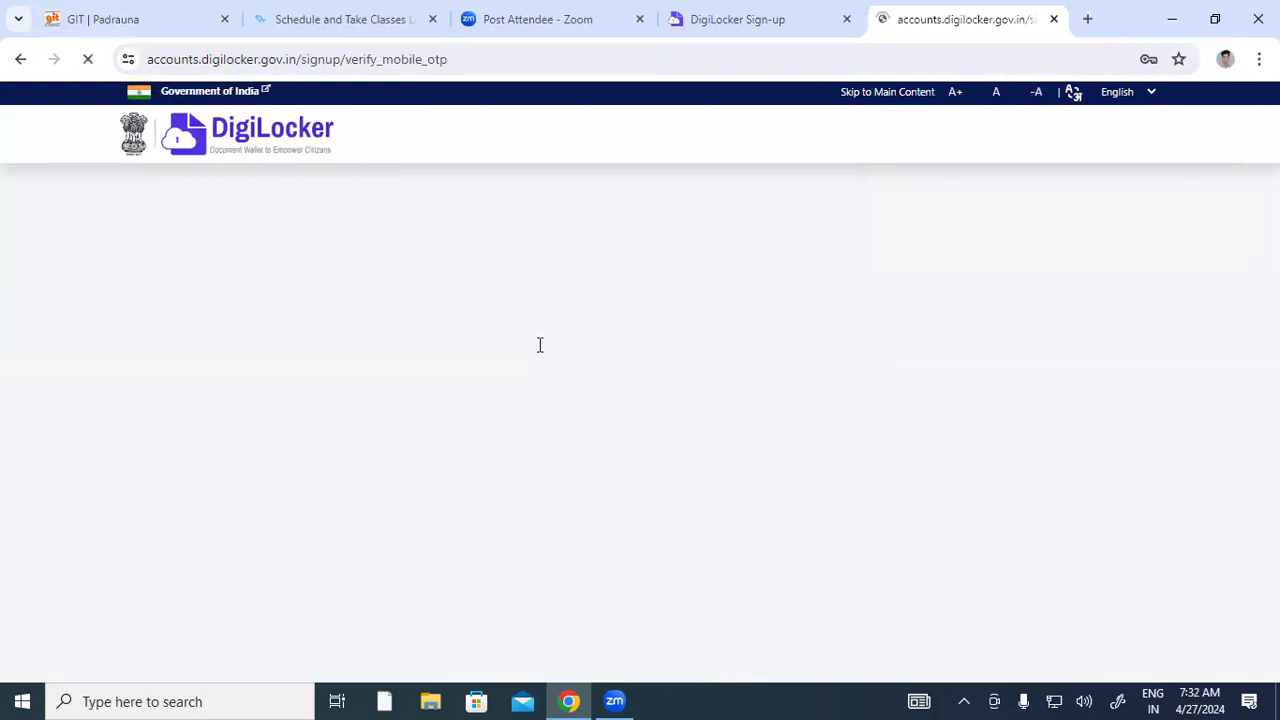
left_click(543, 344)
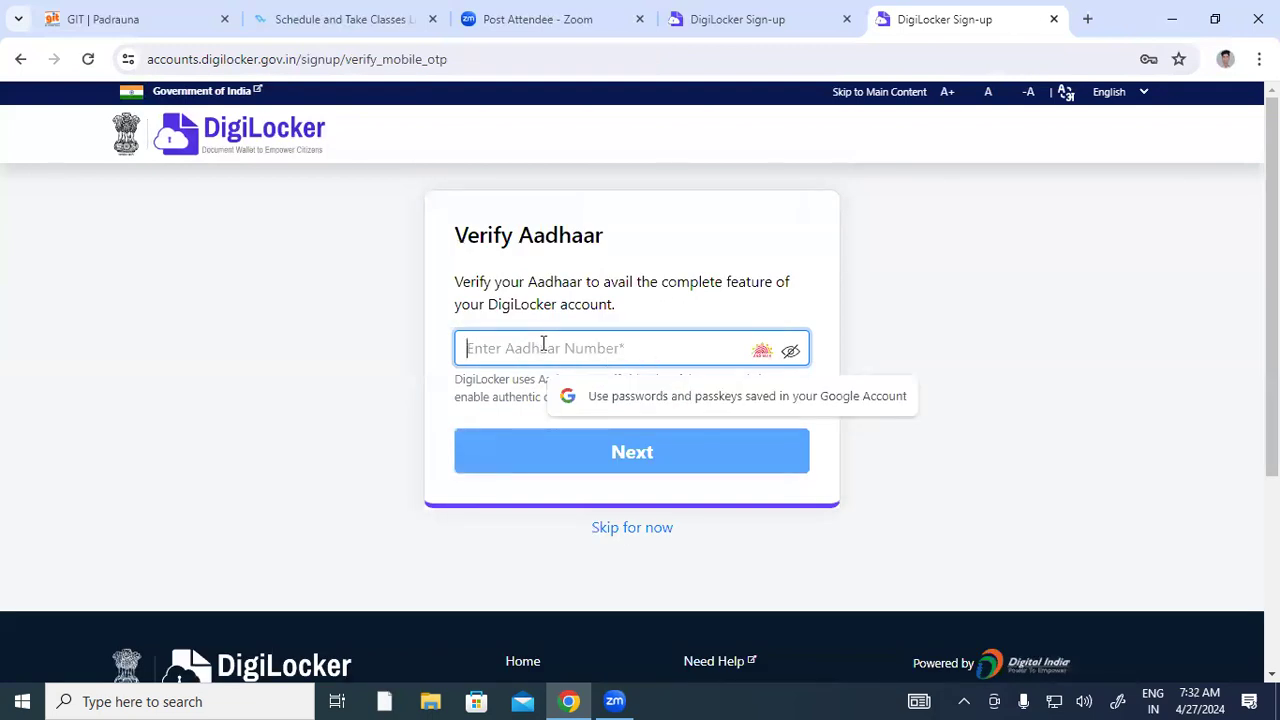
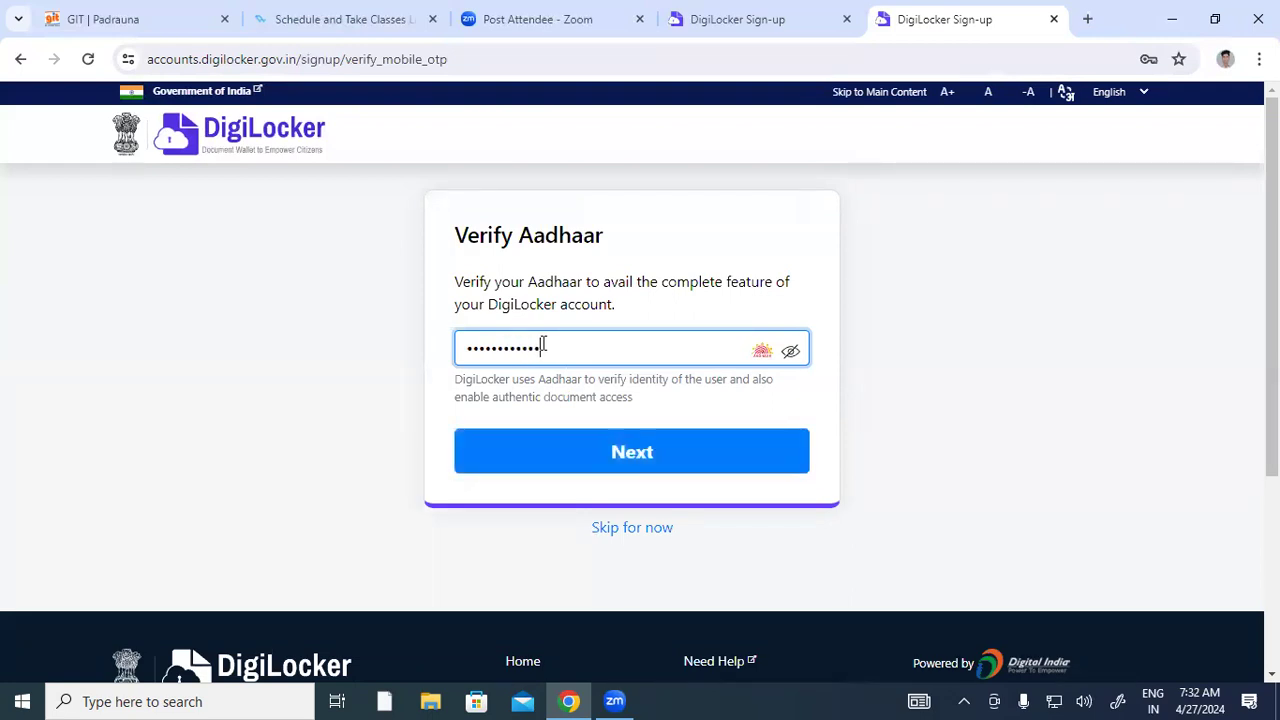
Submit the Aadhaar number, enter the UIDAI OTP, and tick the Aadhaar authentication consent box.
left_click(579, 449)
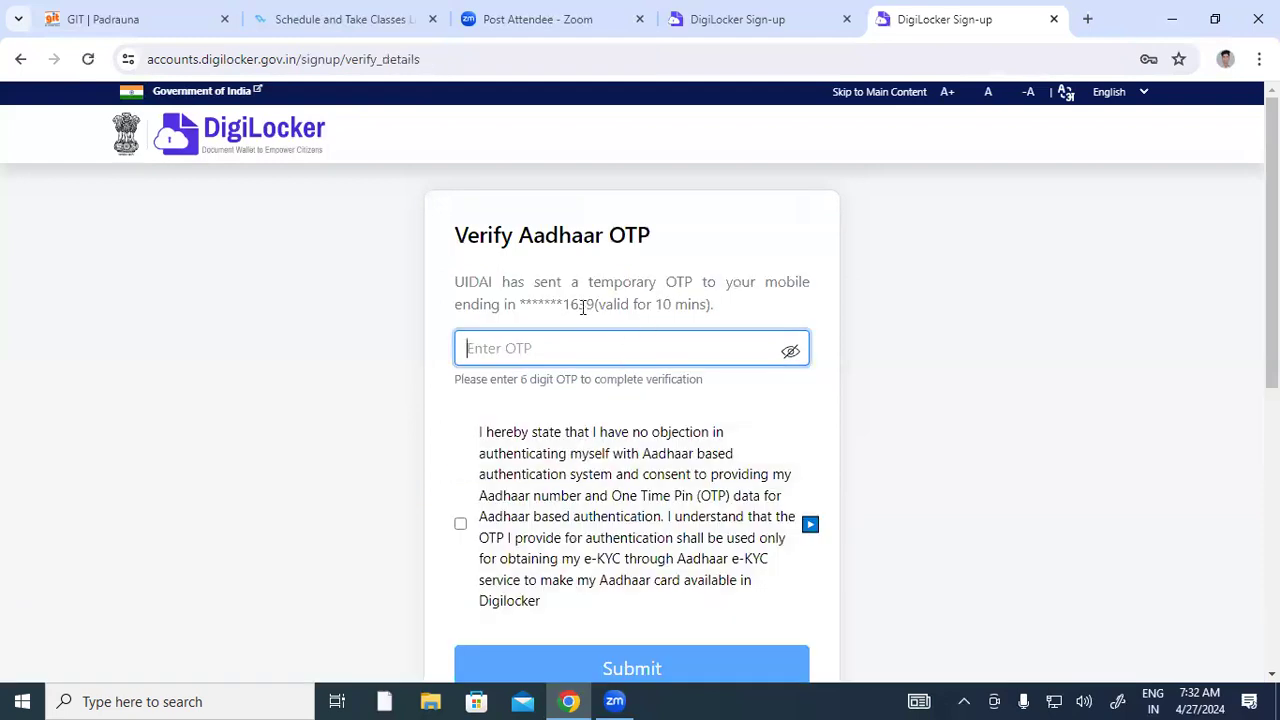
left_click_drag(575, 302, 523, 330)
left_click(485, 338)
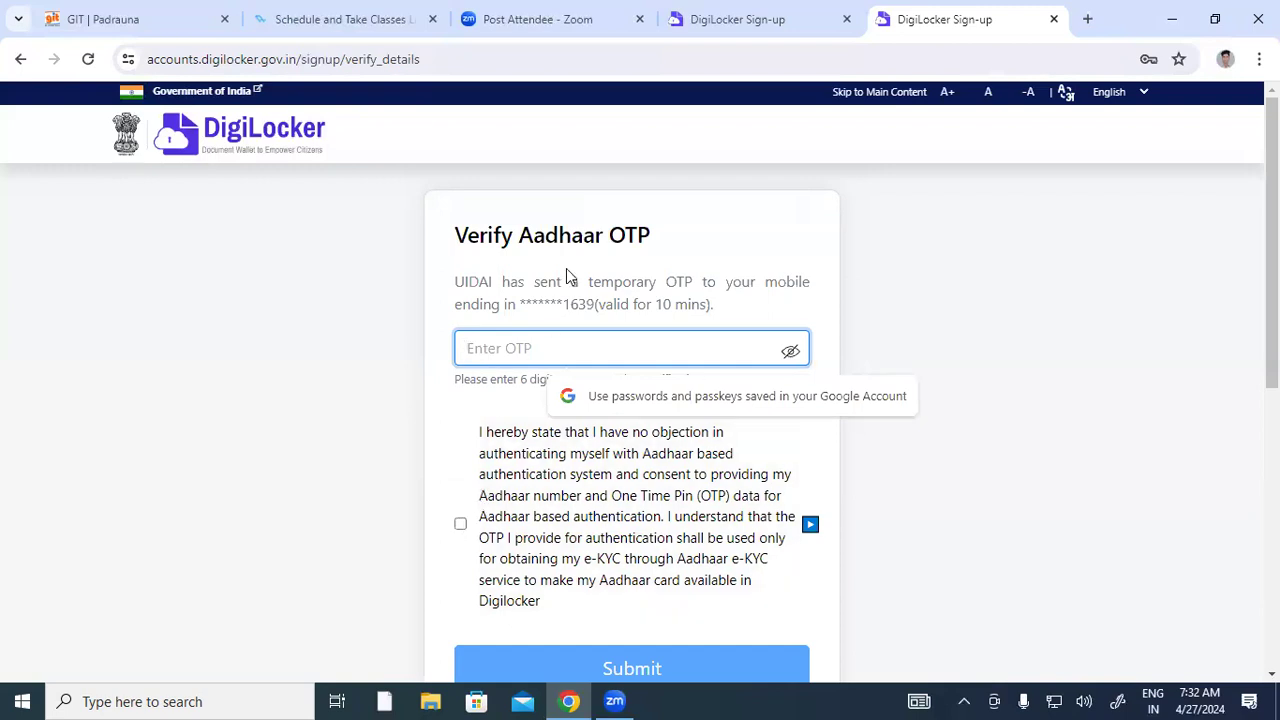
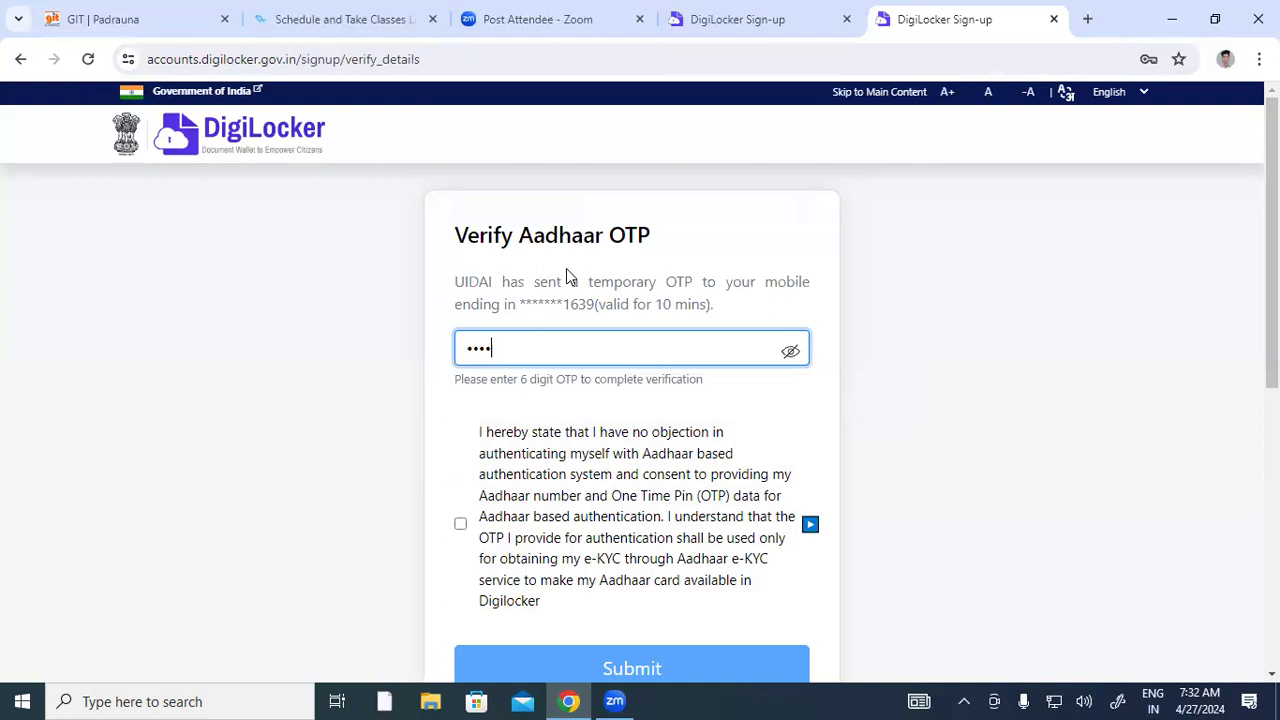
scroll(571, 323, "down", 1)
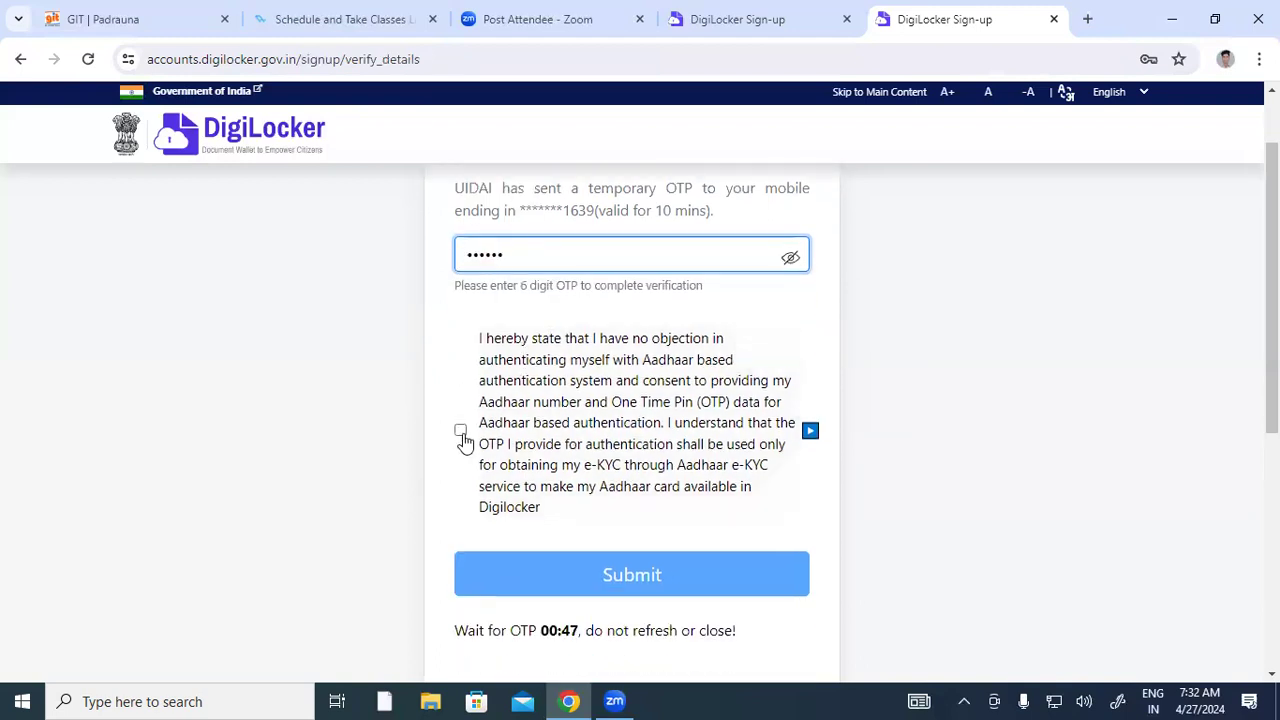
left_click(460, 431)
Submit the Aadhaar OTP, review the Account Already Exists notice, and proceed to Sign In.
left_click(608, 577)
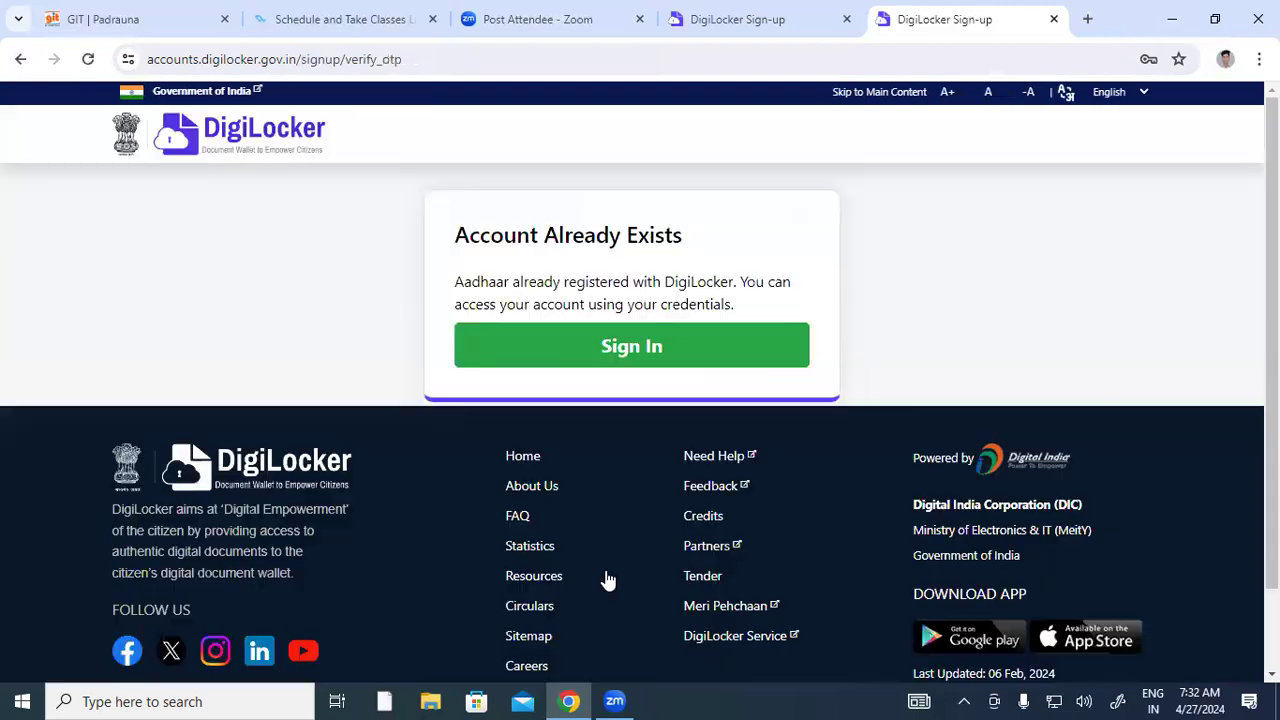
left_click_drag(451, 234, 733, 241)
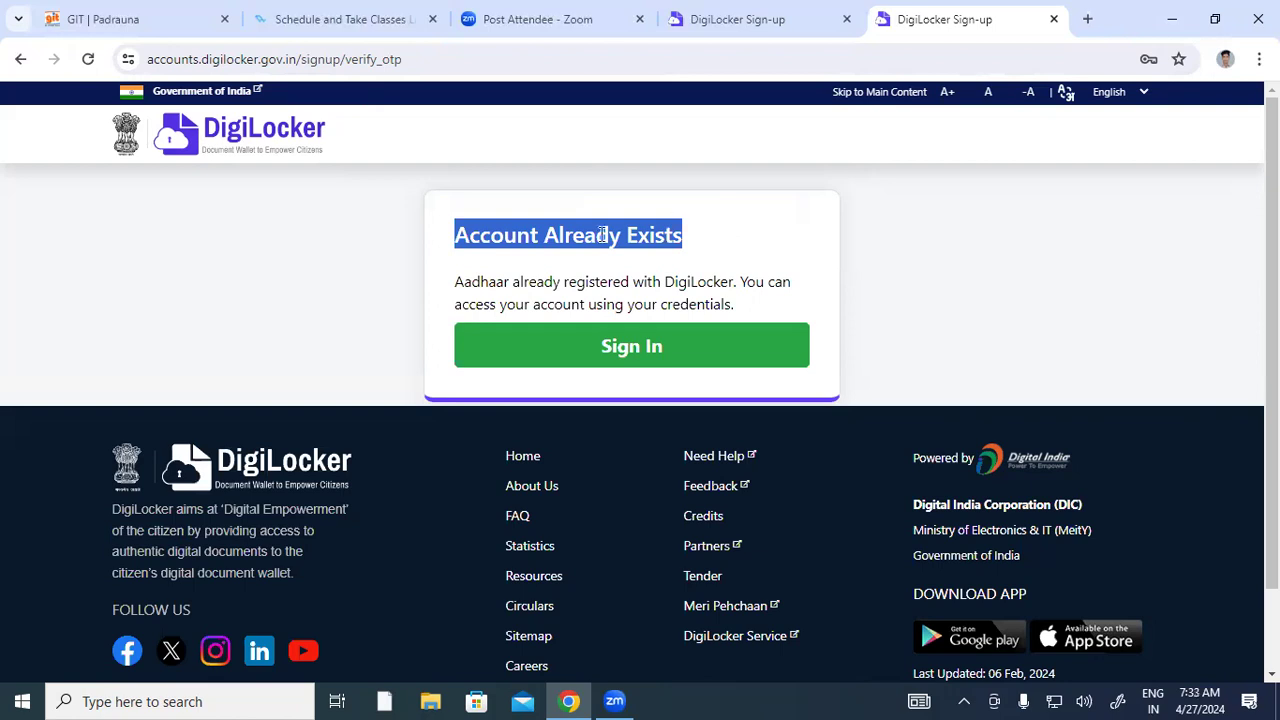
left_click(520, 240)
left_click_drag(455, 236, 697, 245)
left_click(618, 234)
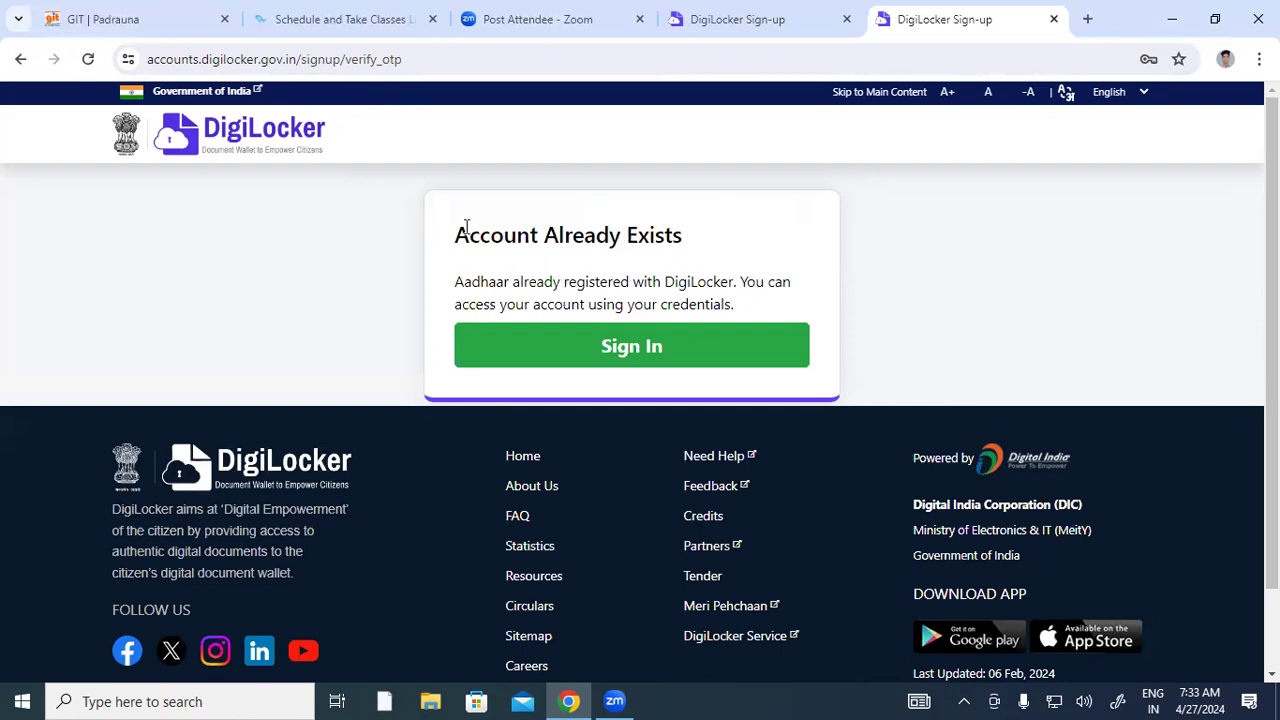
left_click_drag(479, 235, 720, 237)
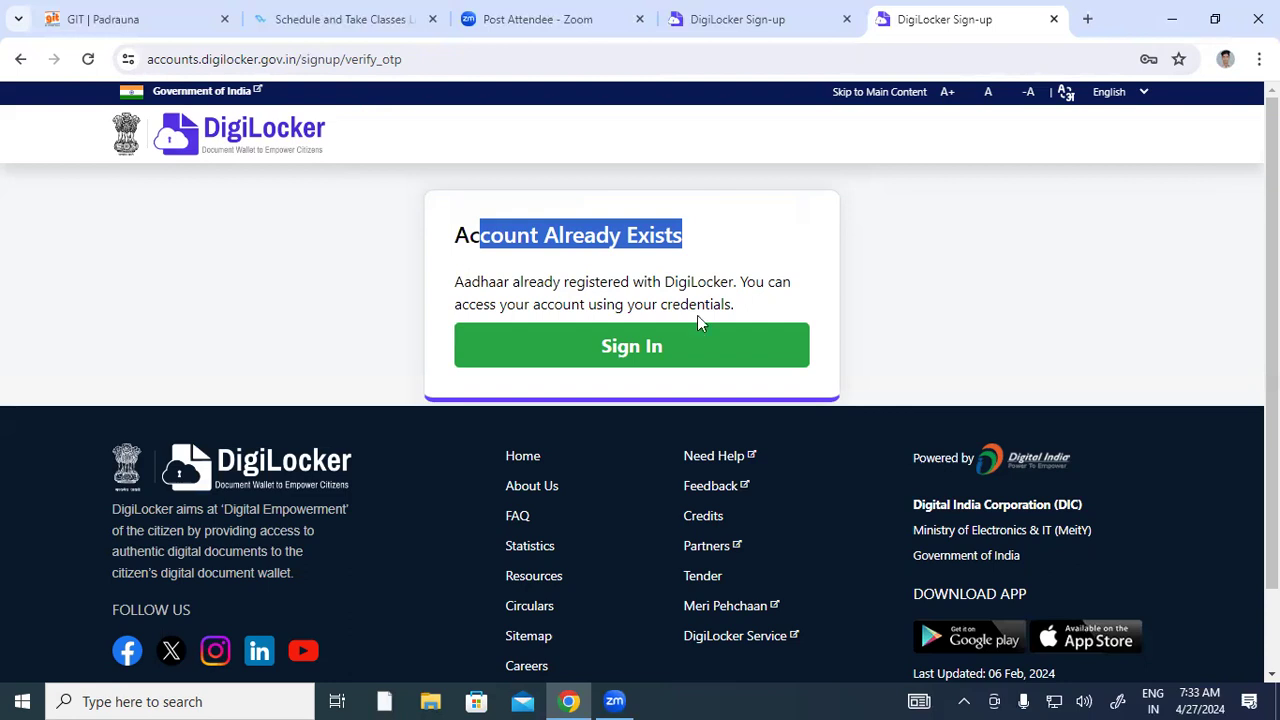
left_click(686, 350)
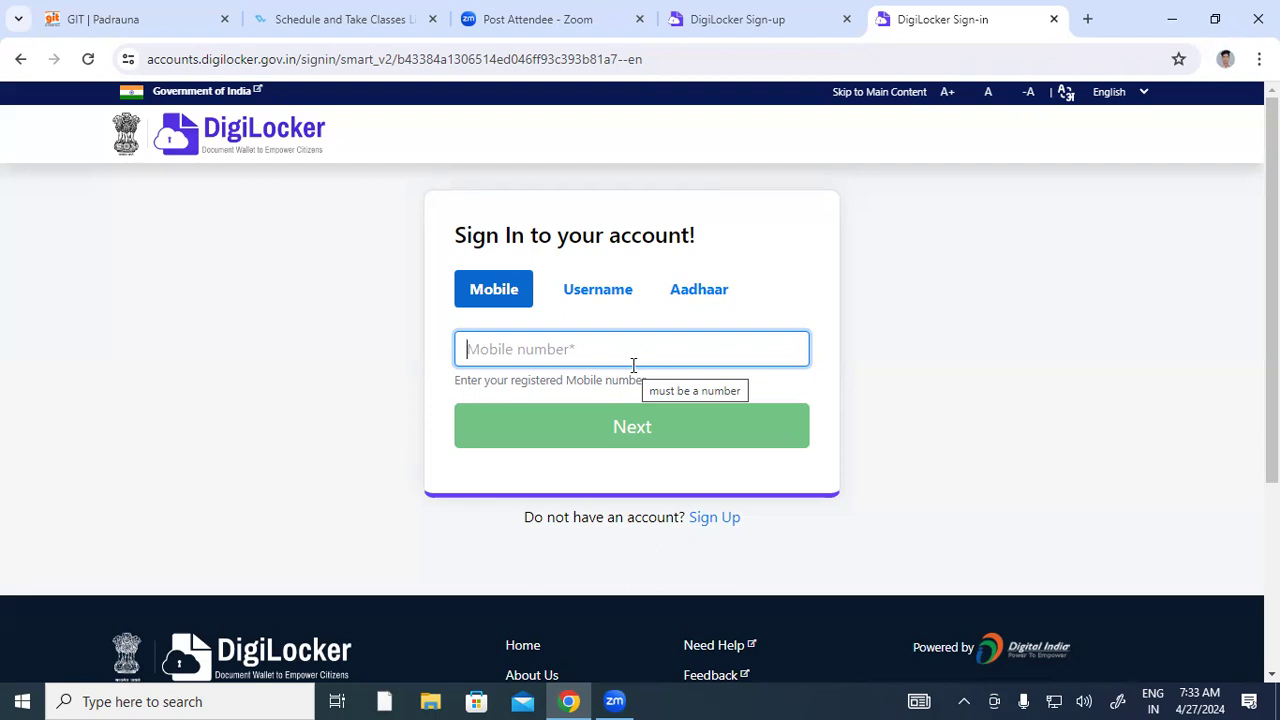
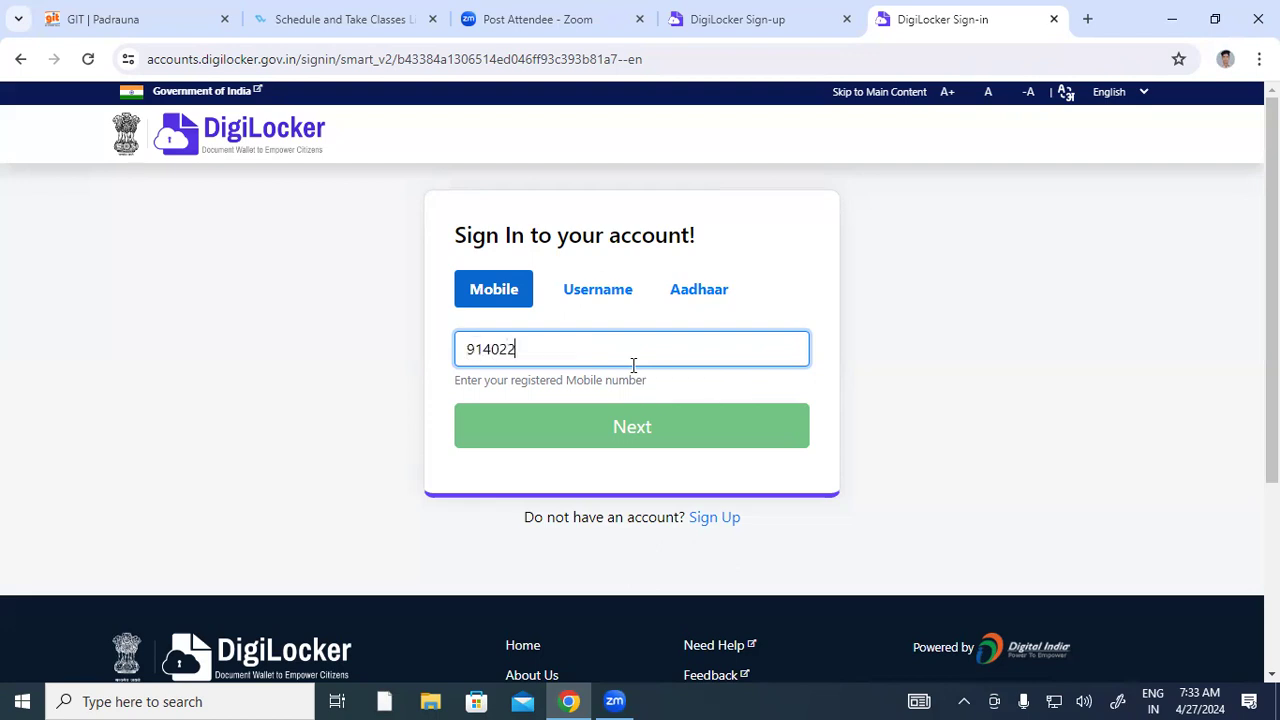
Sign in using the registered mobile number and the six-digit security PIN.
left_click(649, 438)
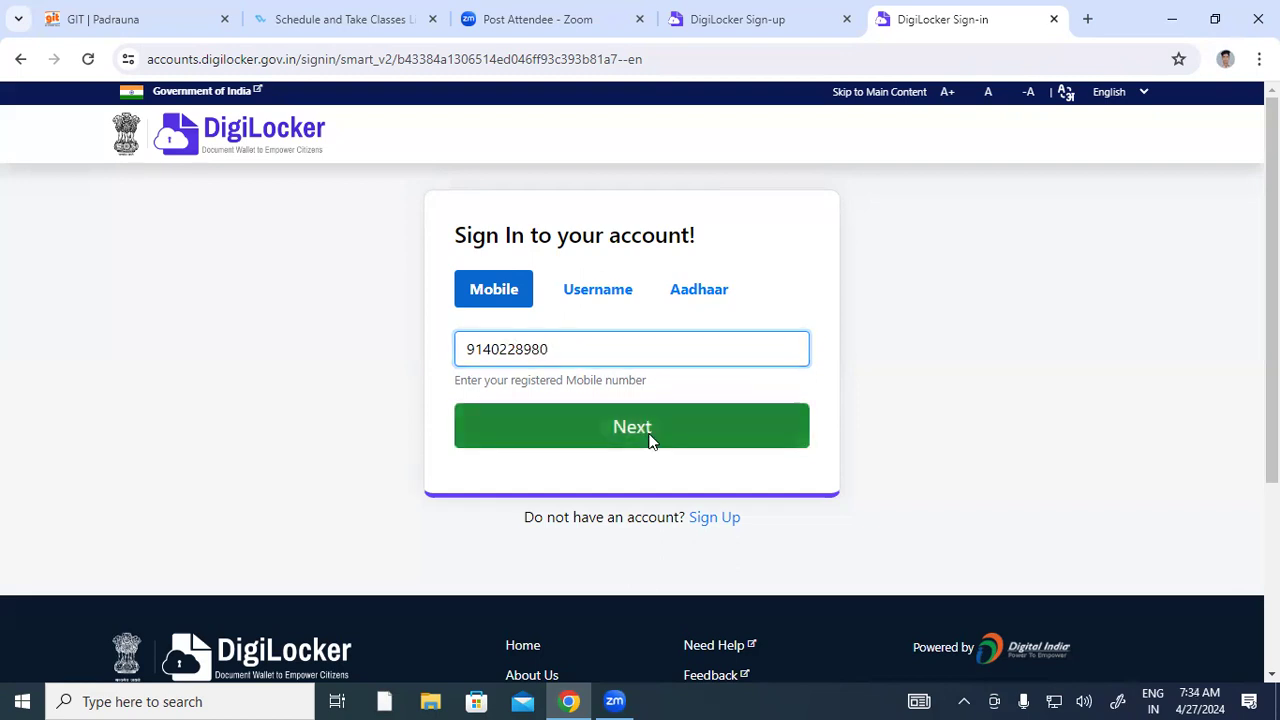
left_click(528, 410)
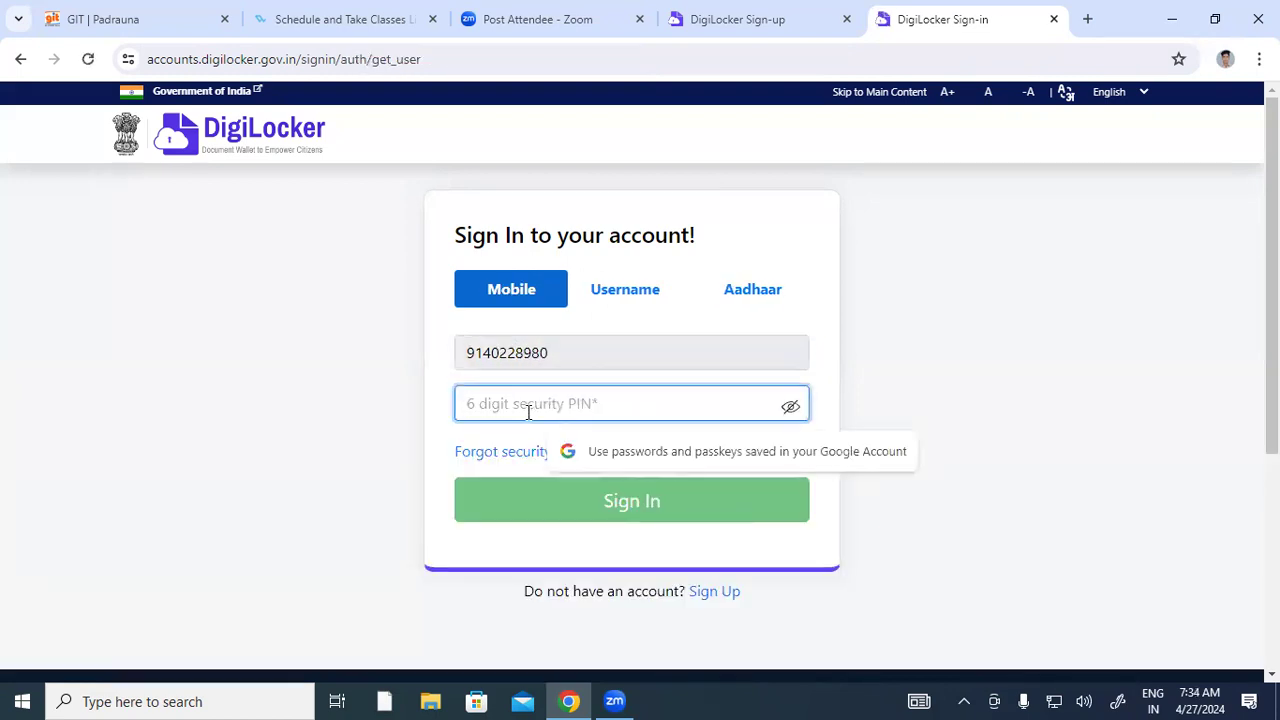
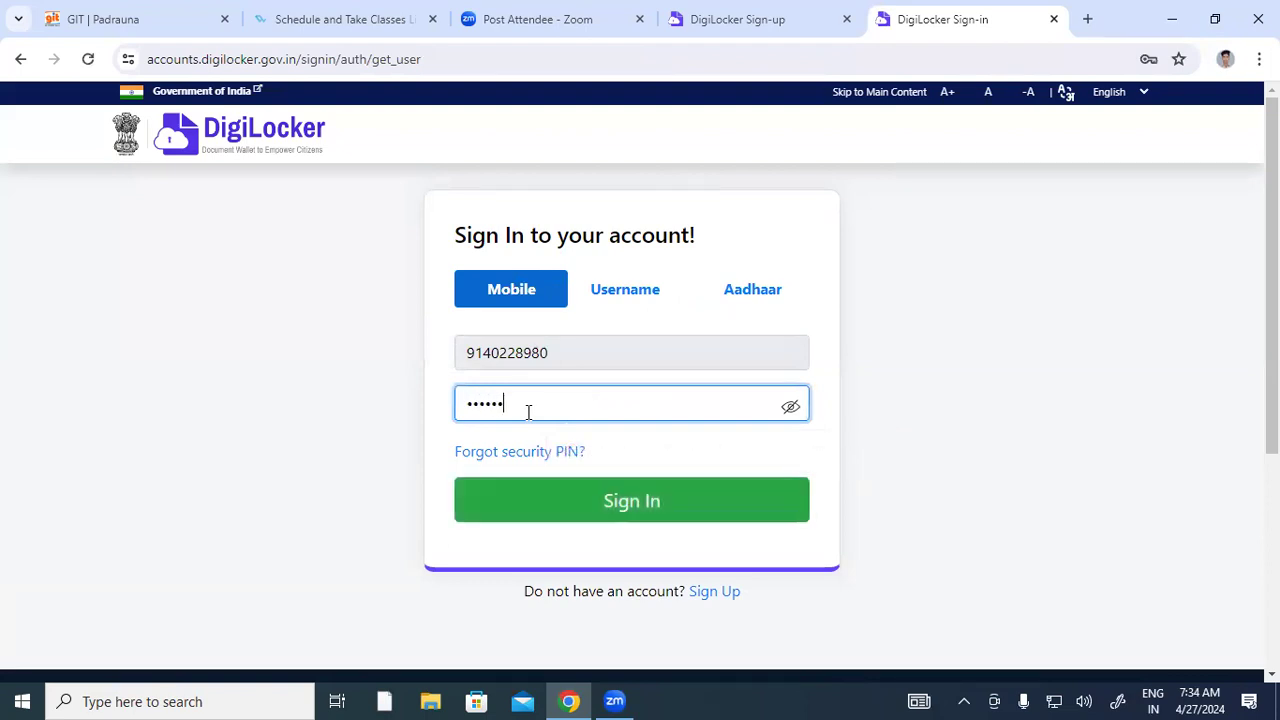
left_click(607, 508)
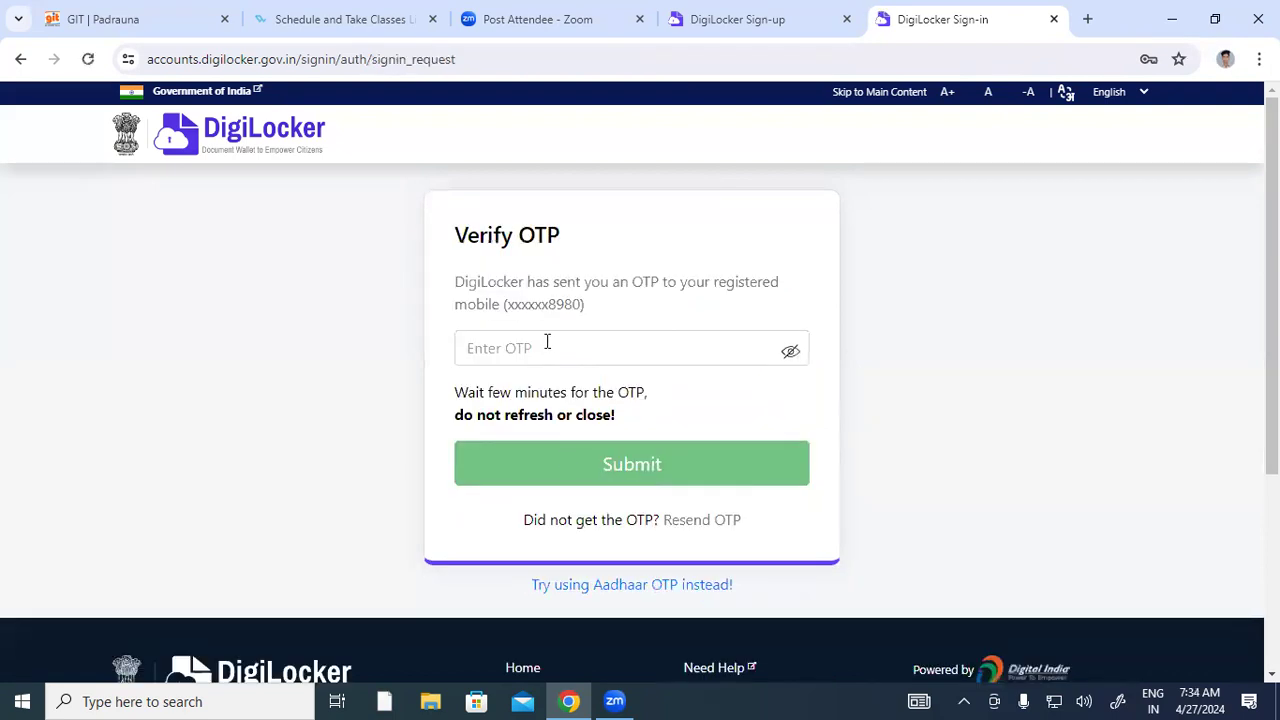
left_click_drag(550, 309, 589, 311)
Enter the sign-in OTP, then re-enter and resubmit it after the session-timeout warning.
left_click(558, 349)
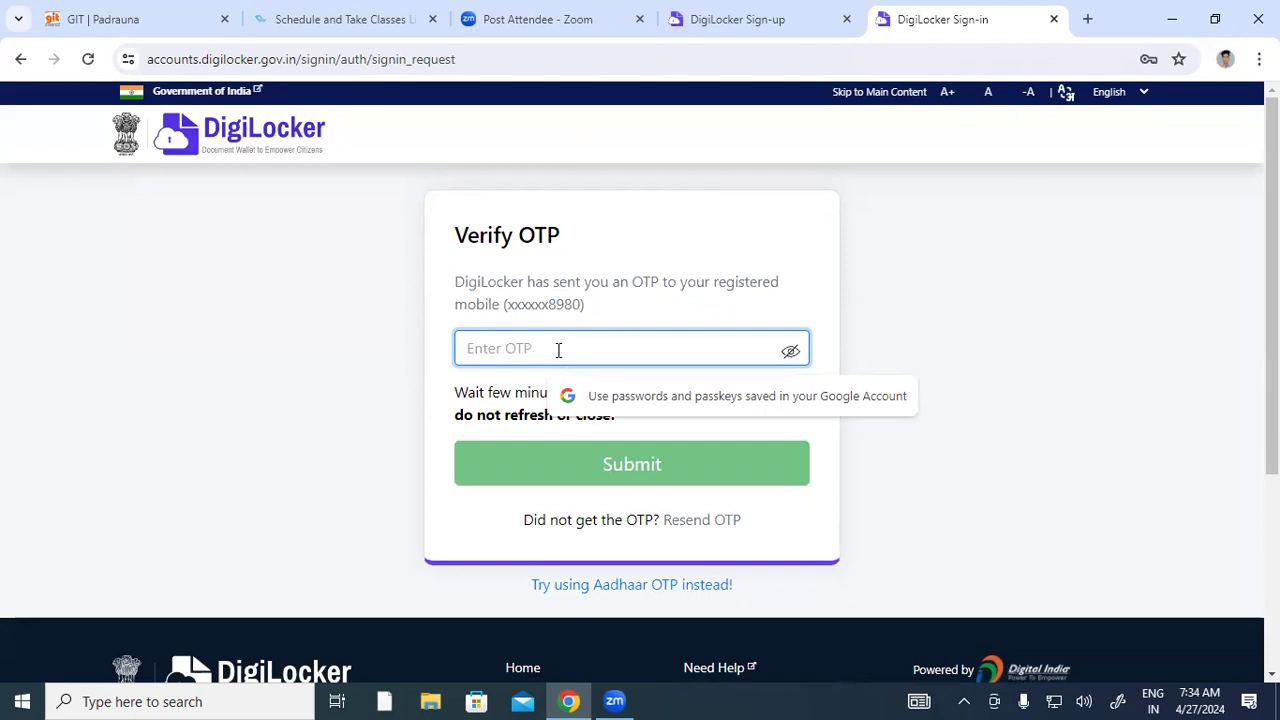
type("••••")
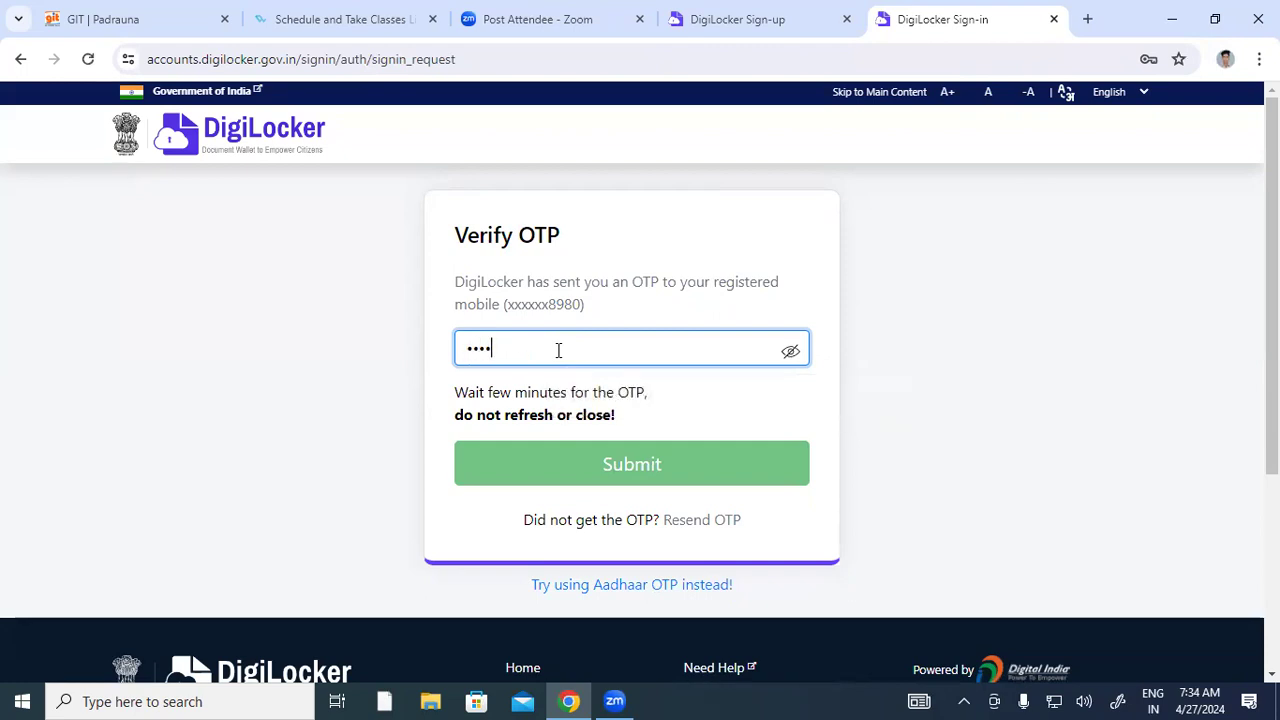
type("••")
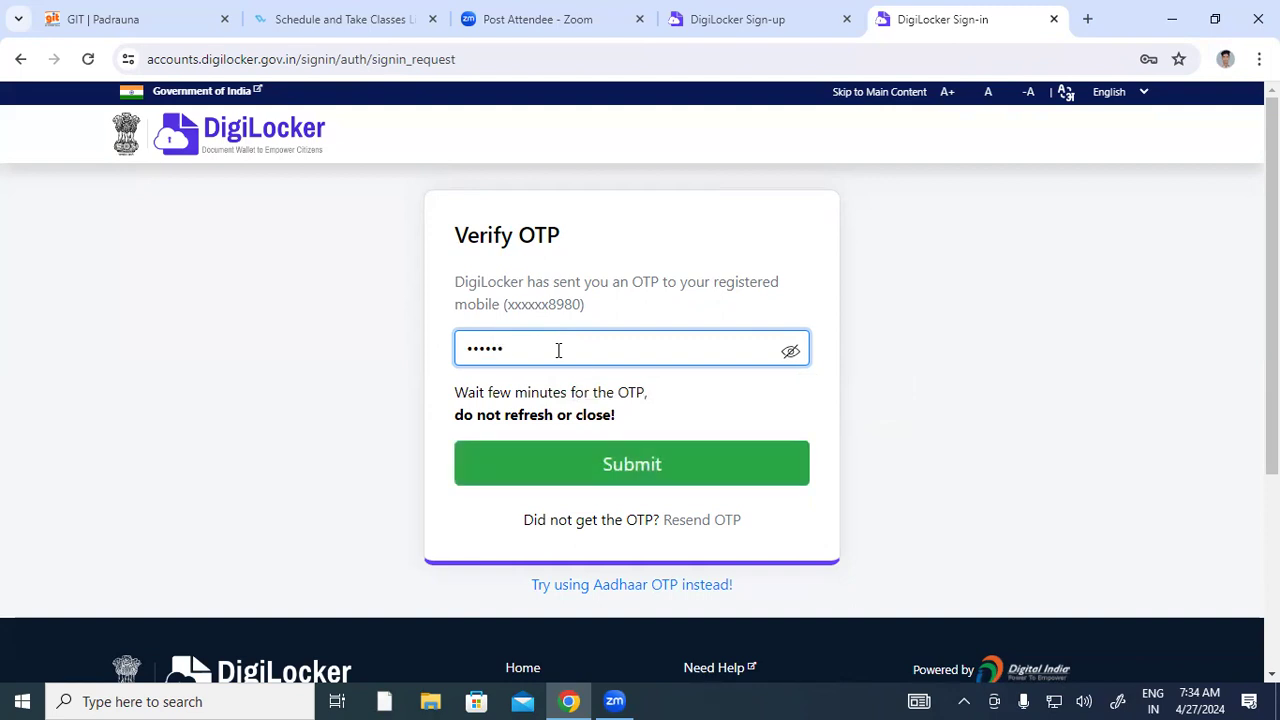
left_click(686, 464)
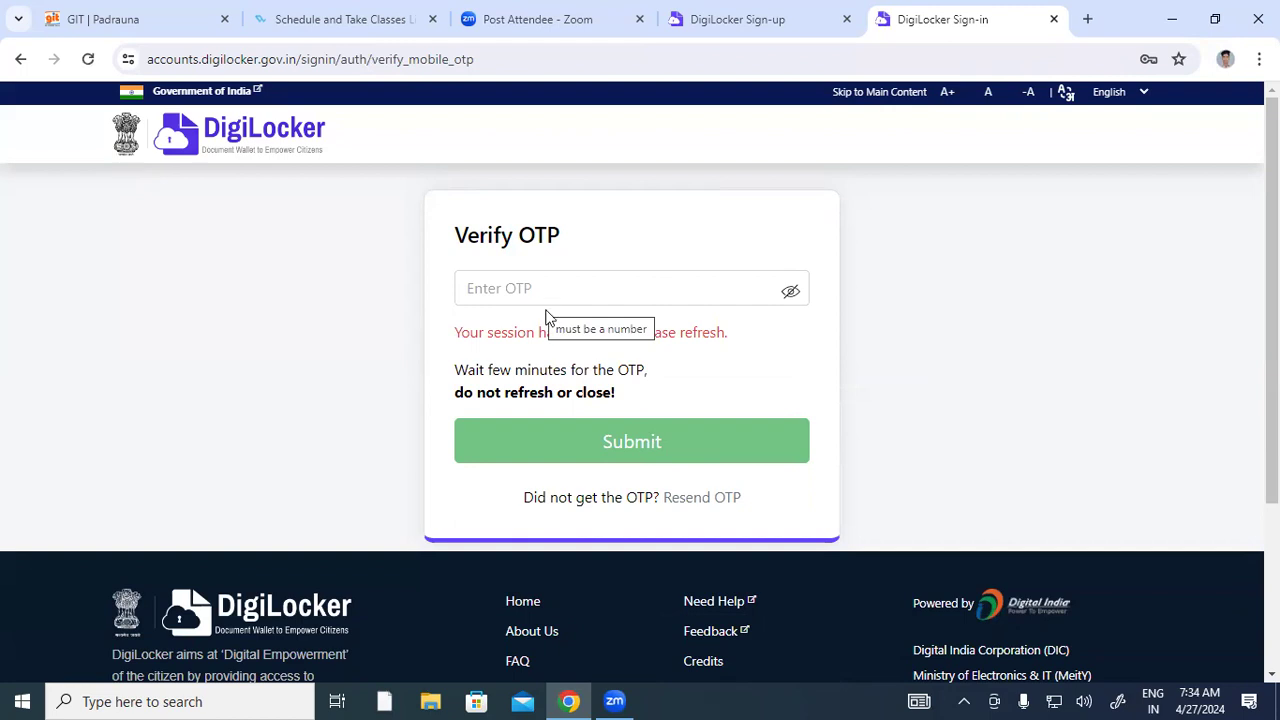
left_click_drag(469, 332, 706, 336)
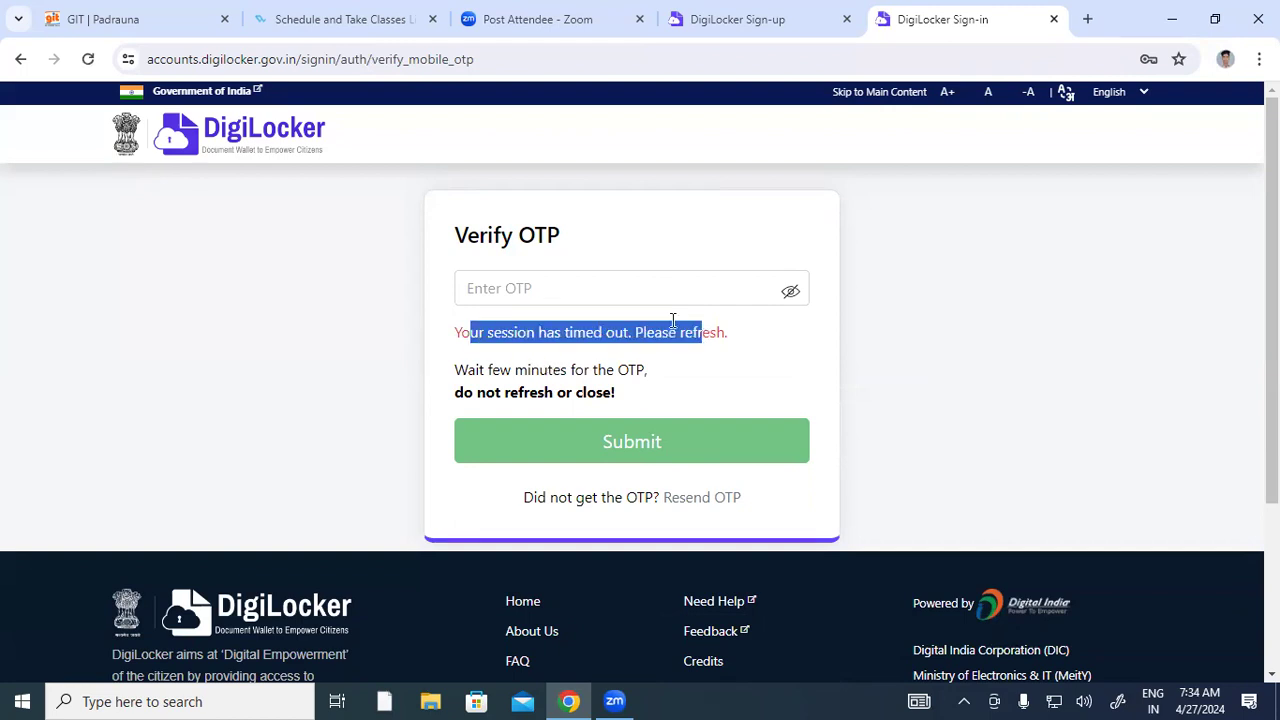
left_click(575, 284)
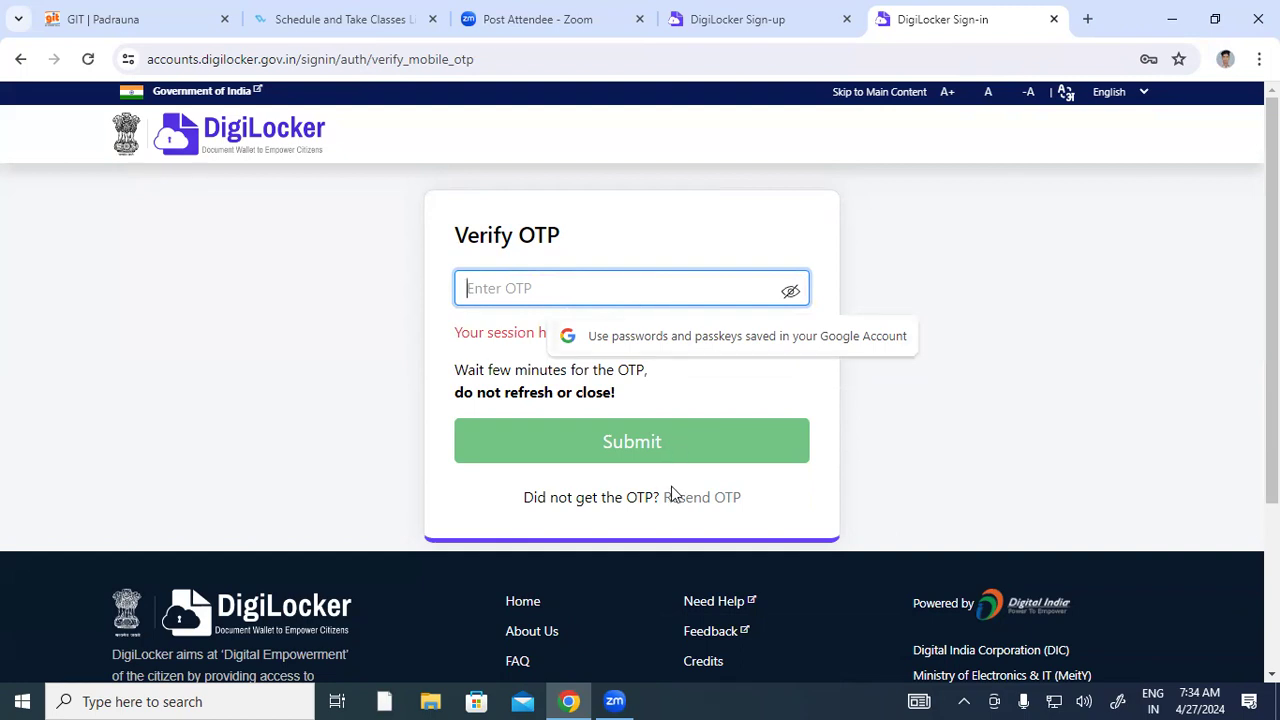
left_click(706, 496)
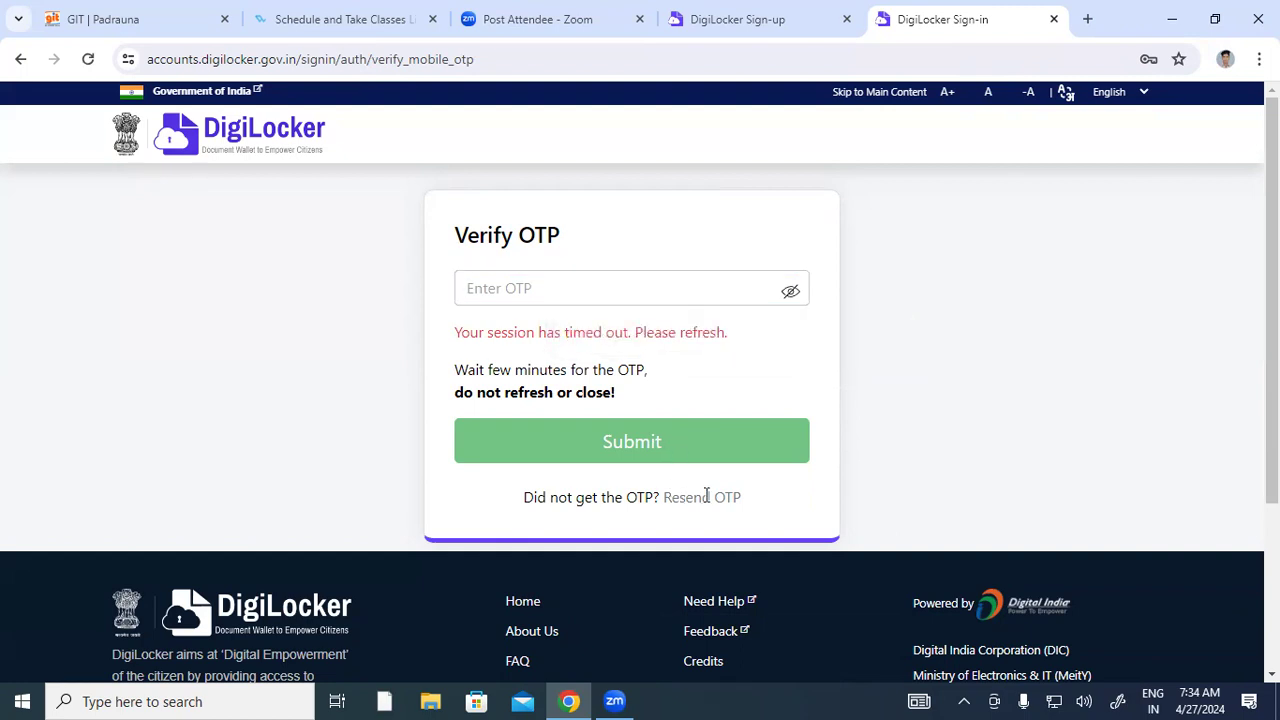
left_click_drag(455, 392, 598, 391)
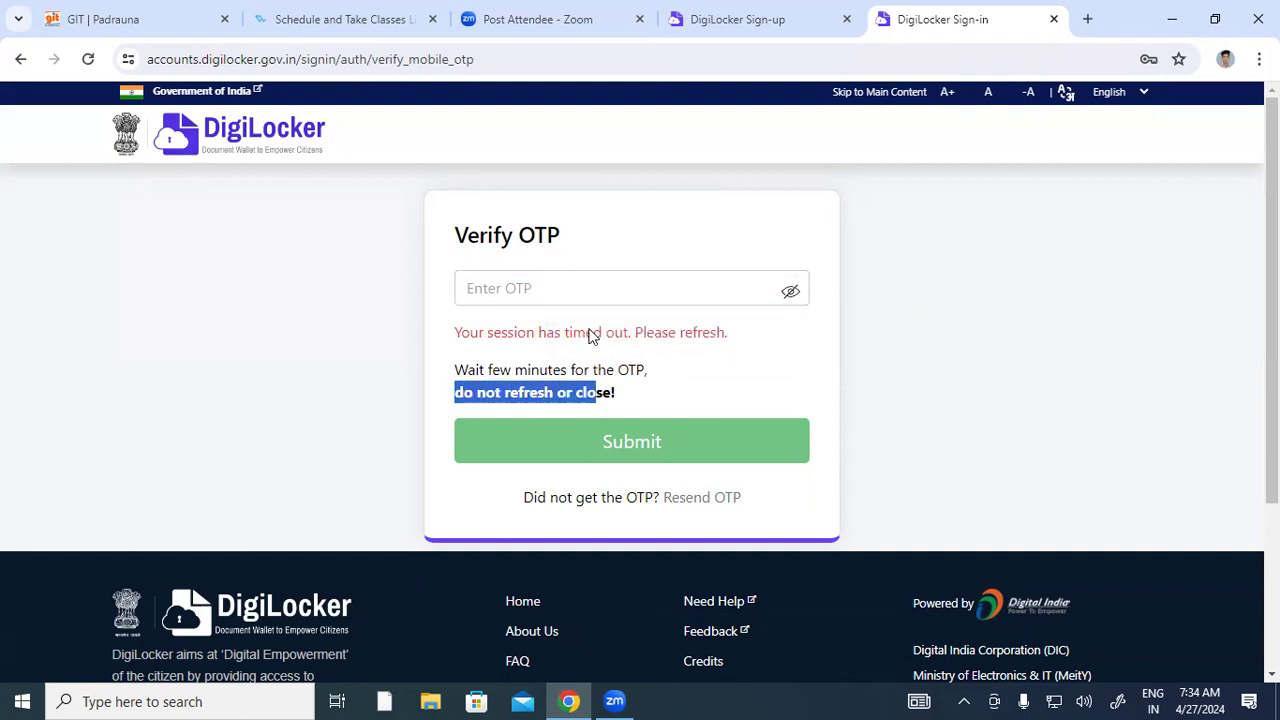
left_click(583, 287)
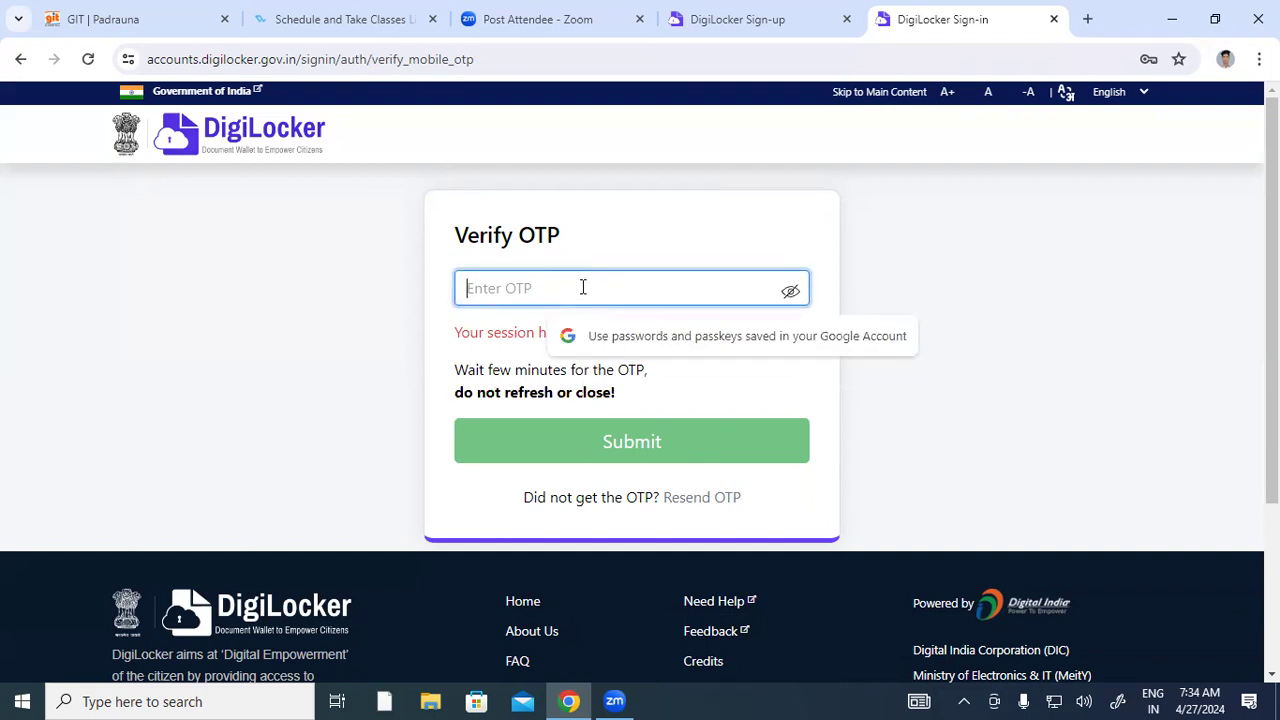
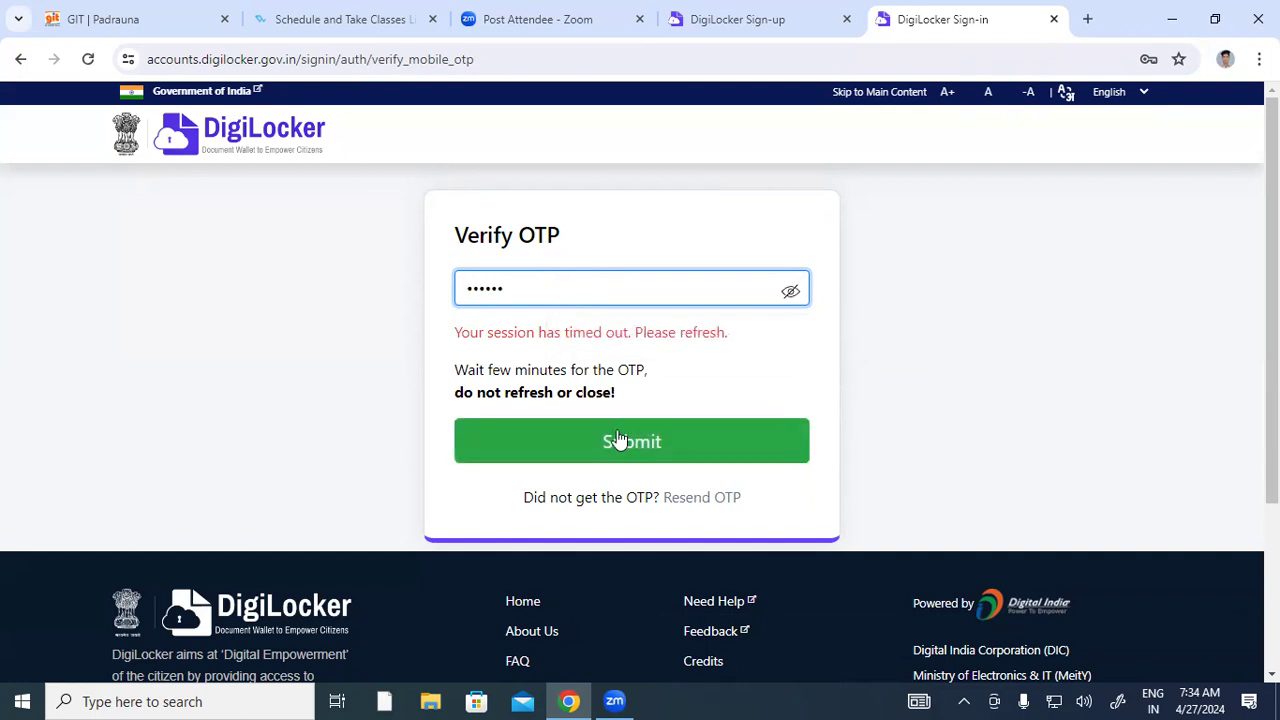
left_click(620, 442)
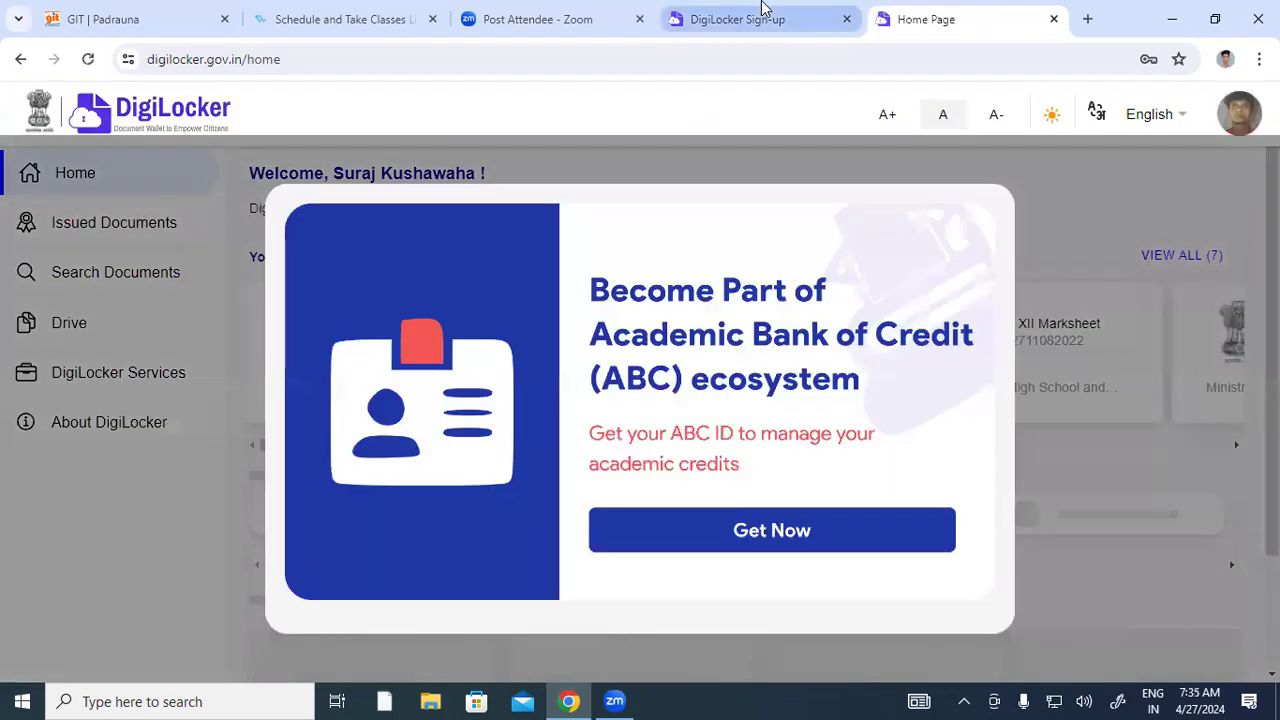
Return to the signed-in Home Page tab and close the Academic Bank of Credit popup.
left_click(760, 14)
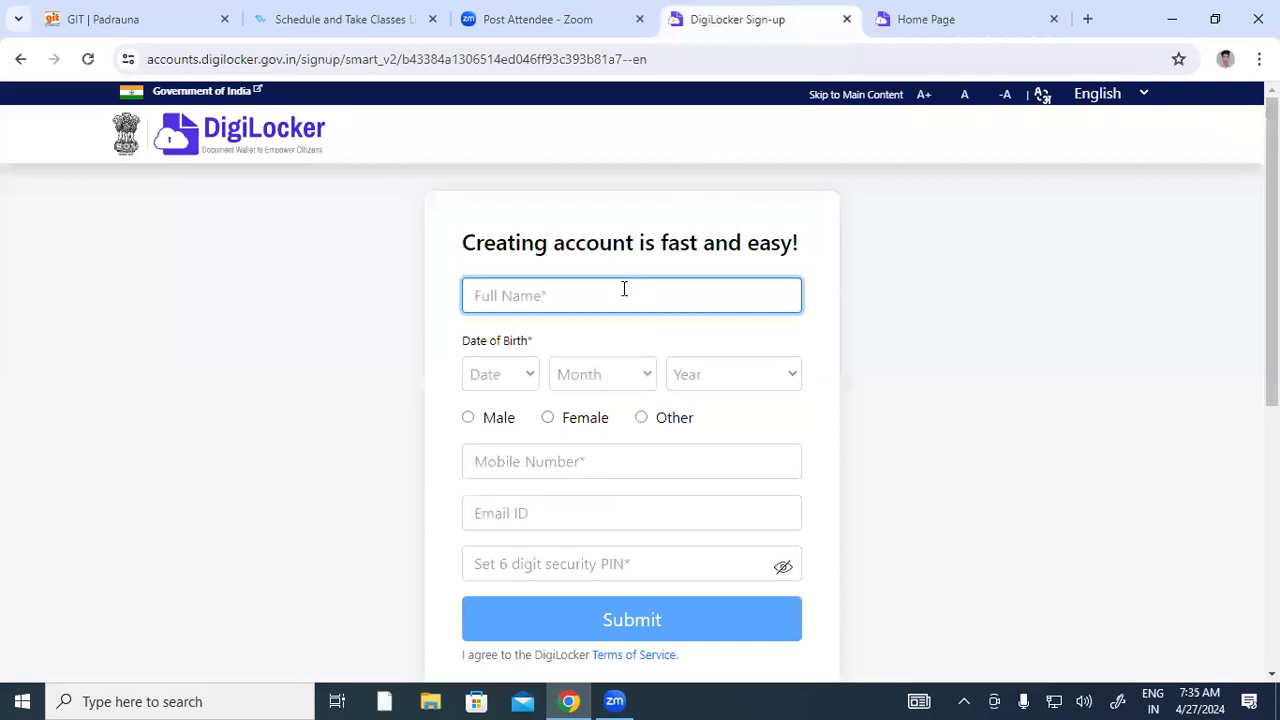
left_click(932, 14)
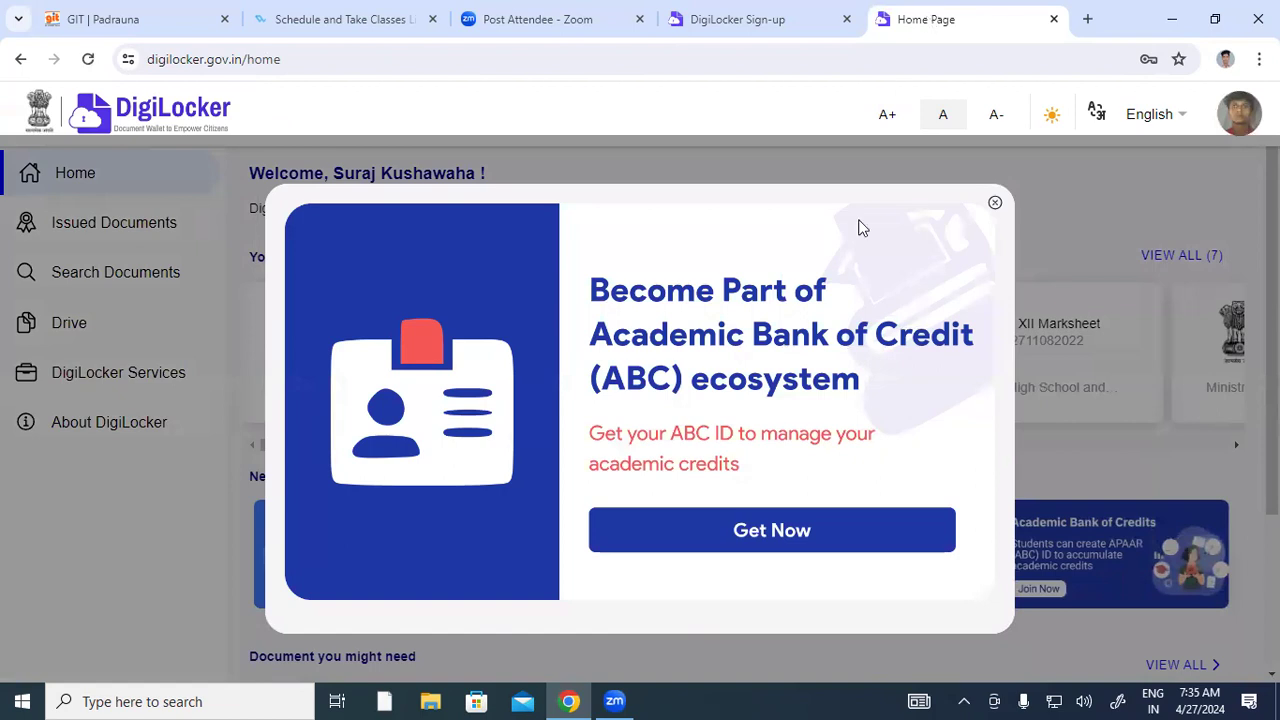
left_click(995, 204)
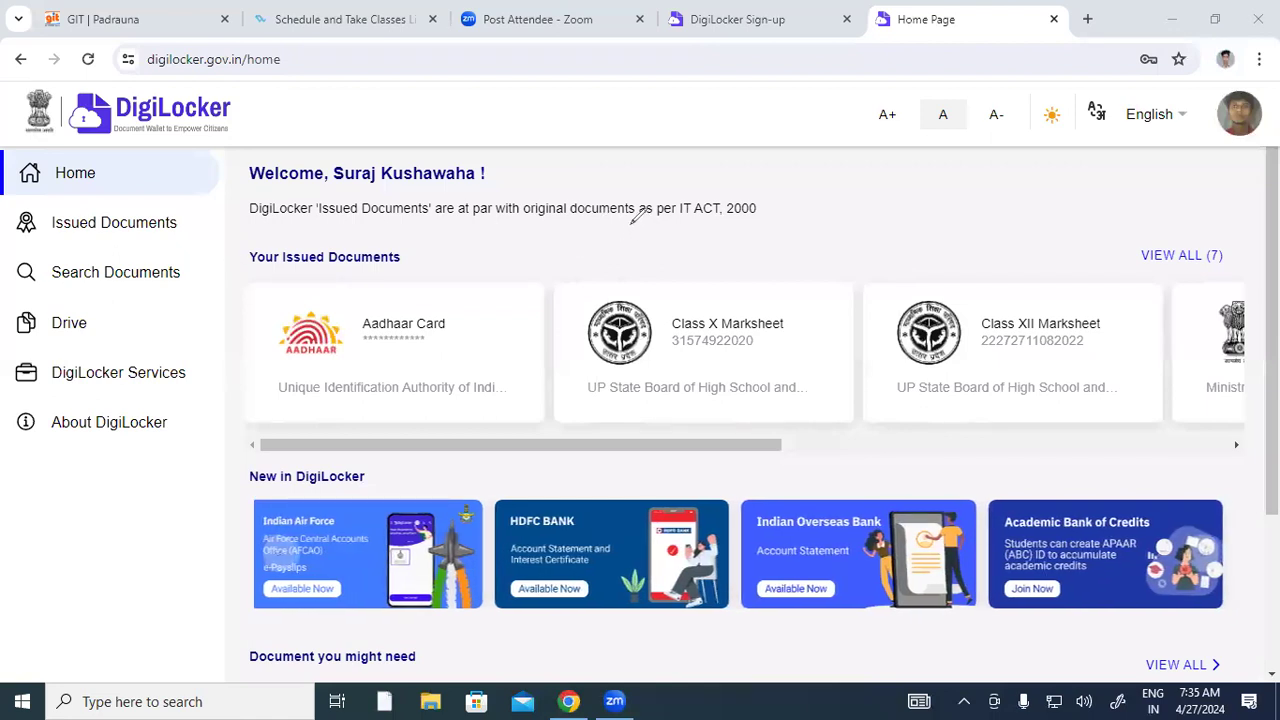
Mark the IT ACT, 2000 line with pen annotations, then clear them.
left_click_drag(631, 226, 682, 216)
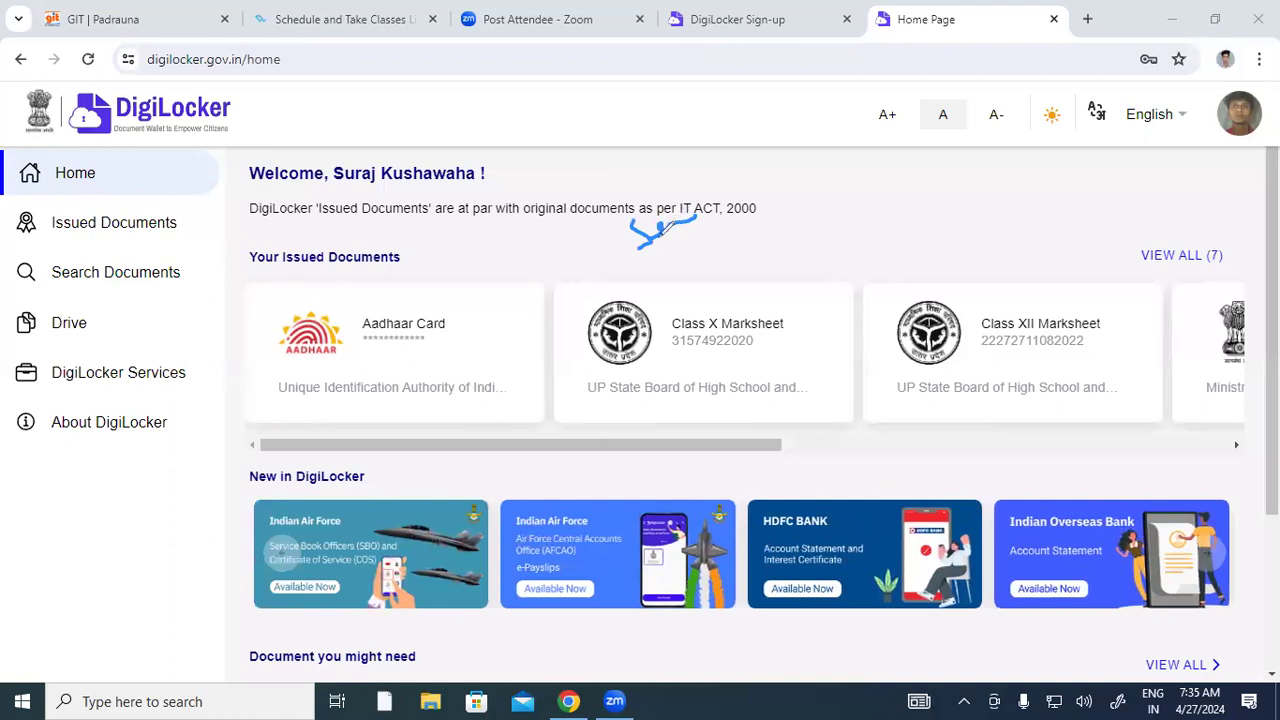
mouse_move(768, 200)
left_mouse_down()
mouse_move(780, 233)
mouse_move(791, 218)
left_mouse_up()
left_click(767, 229)
key("Escape")
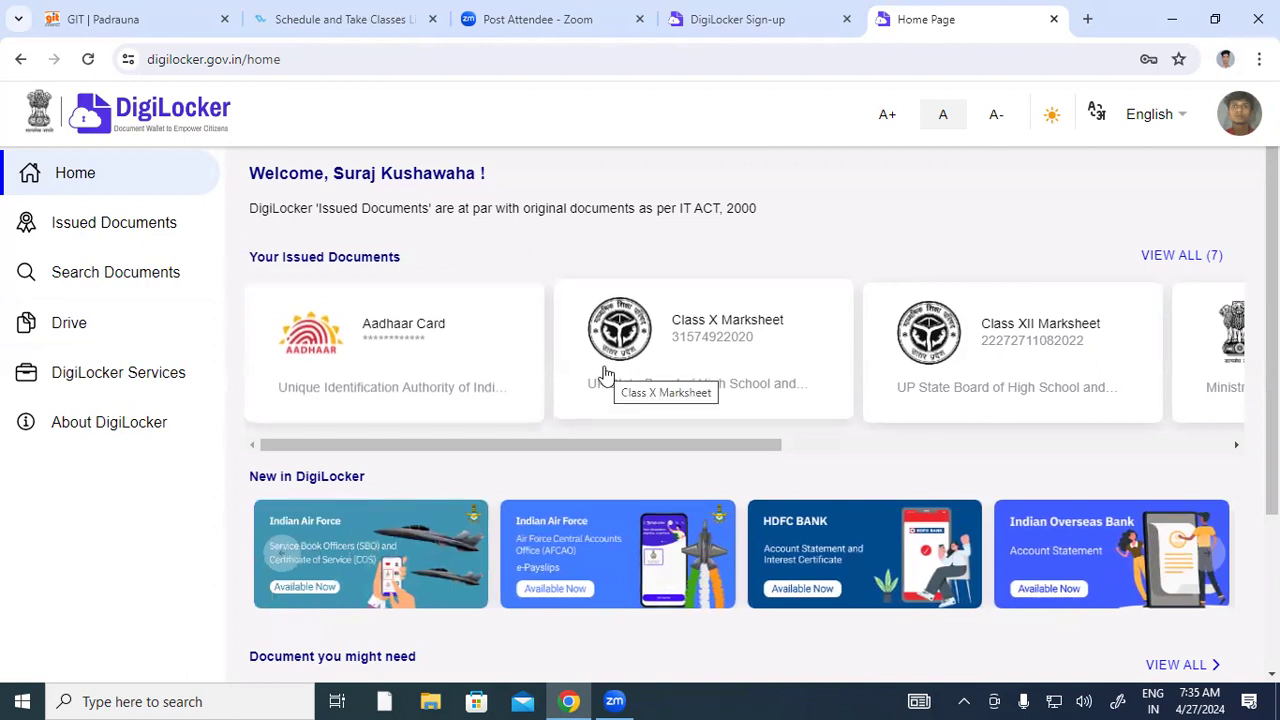
Upload Screenshot (1).png into the Drive's Education folder, then return to the home page.
left_click(85, 330)
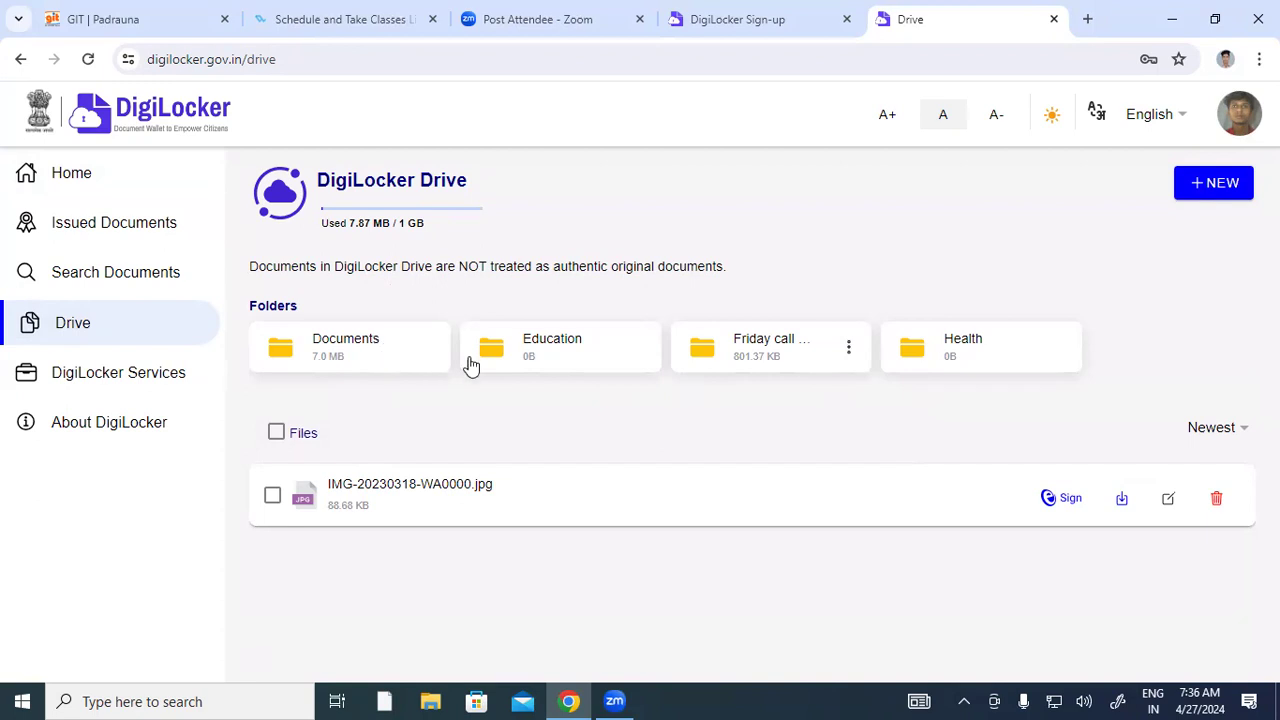
left_click(551, 362)
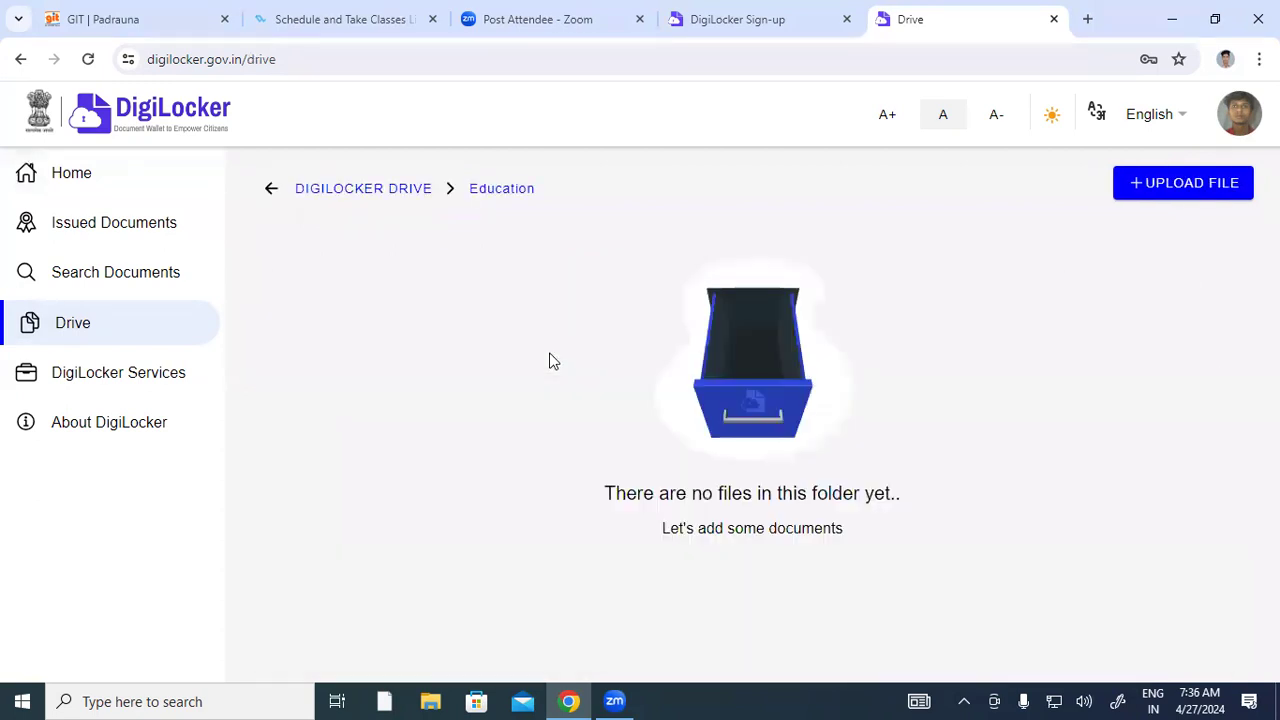
left_click(1175, 200)
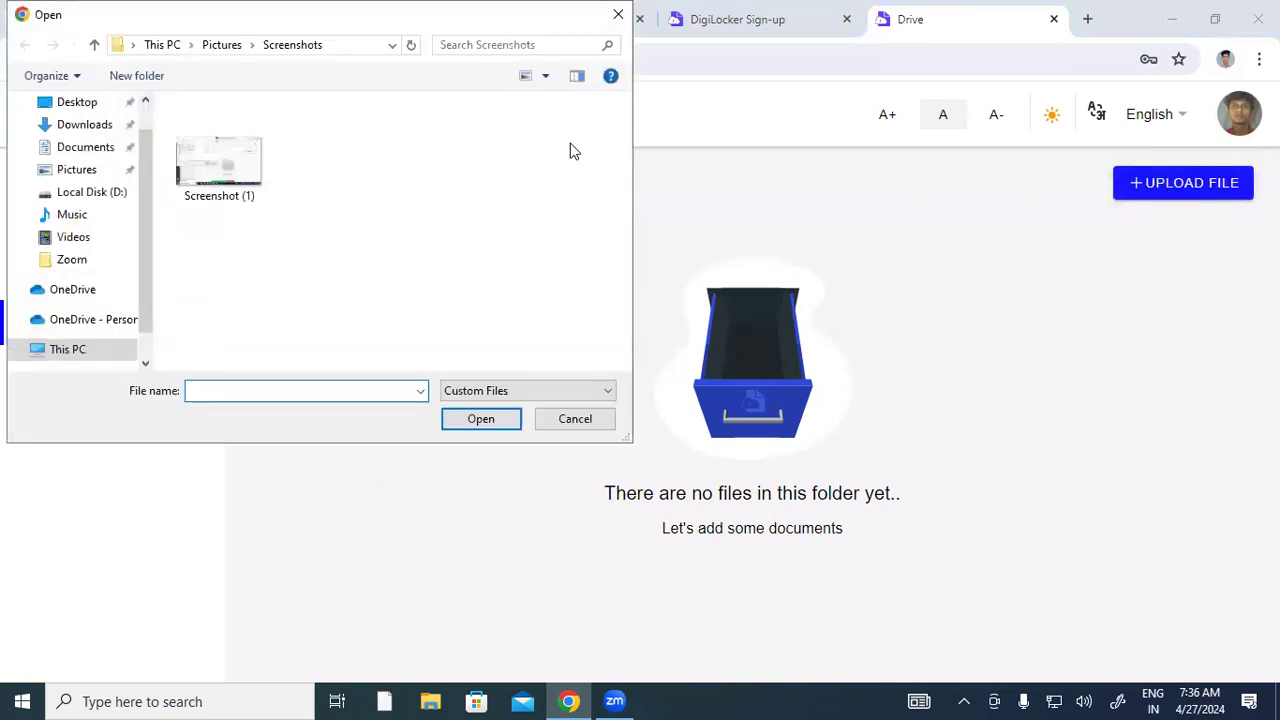
left_click(225, 182)
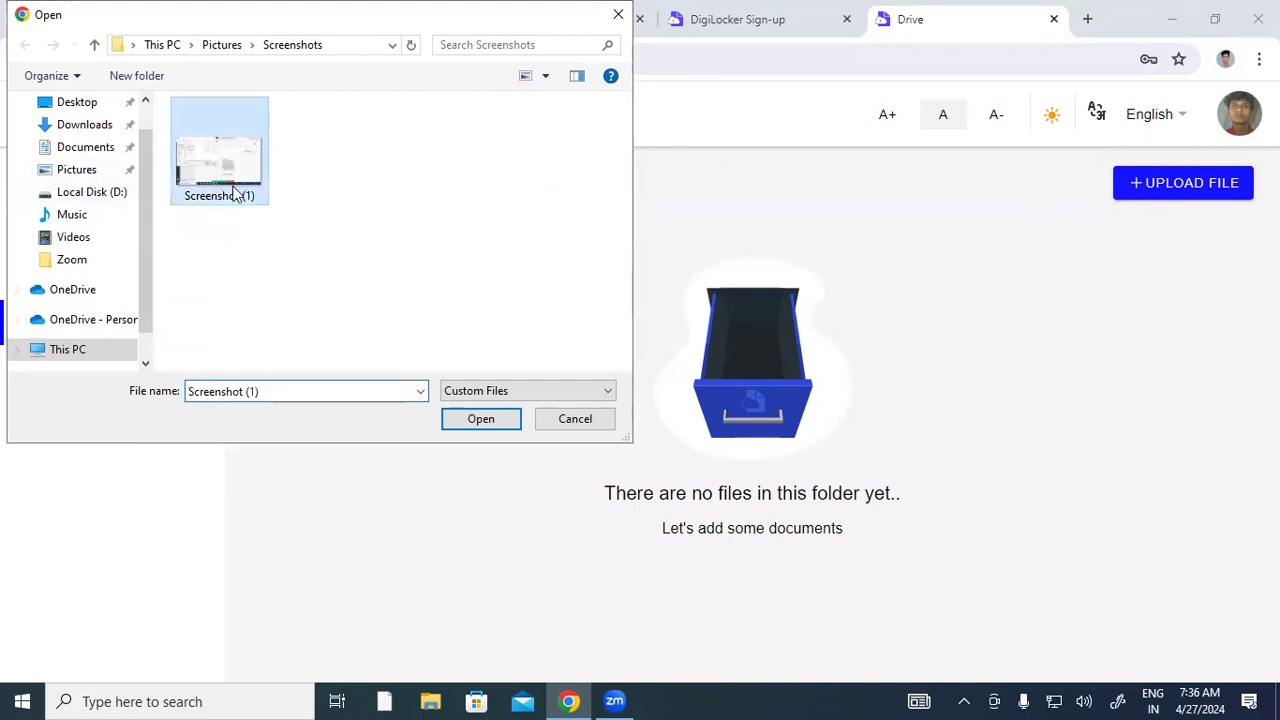
left_click(463, 420)
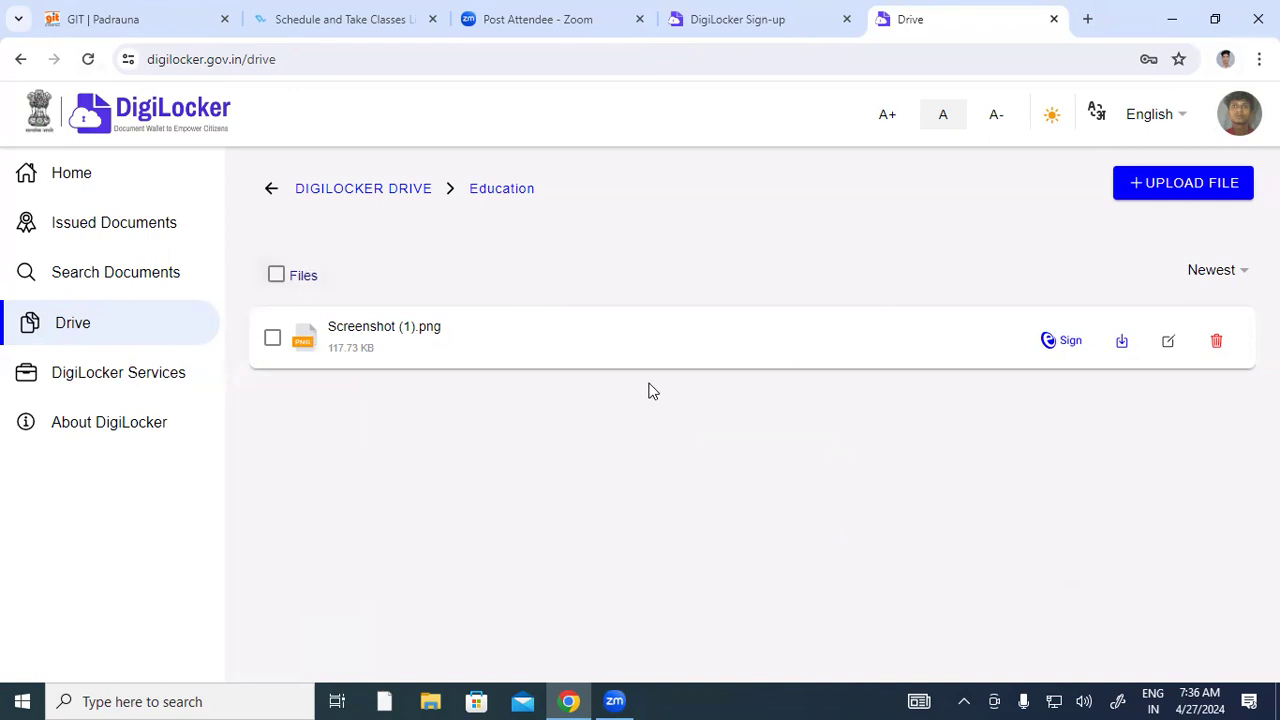
left_click(341, 194)
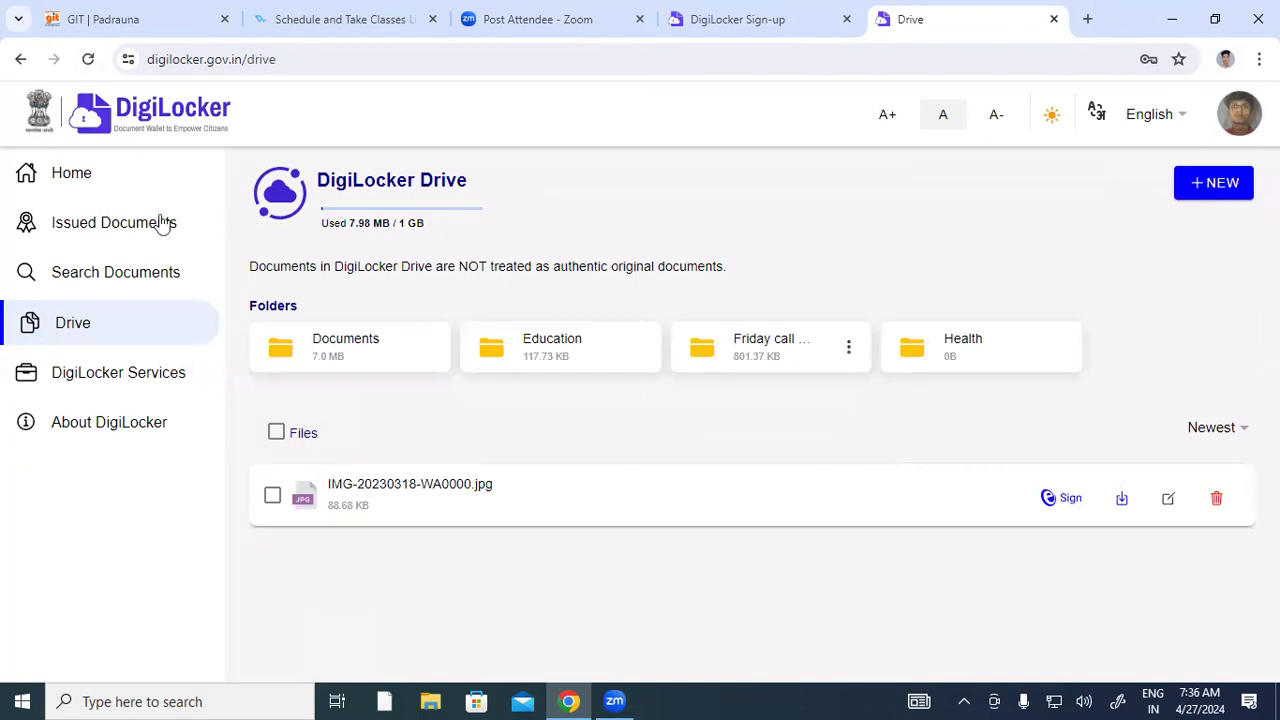
left_click(52, 178)
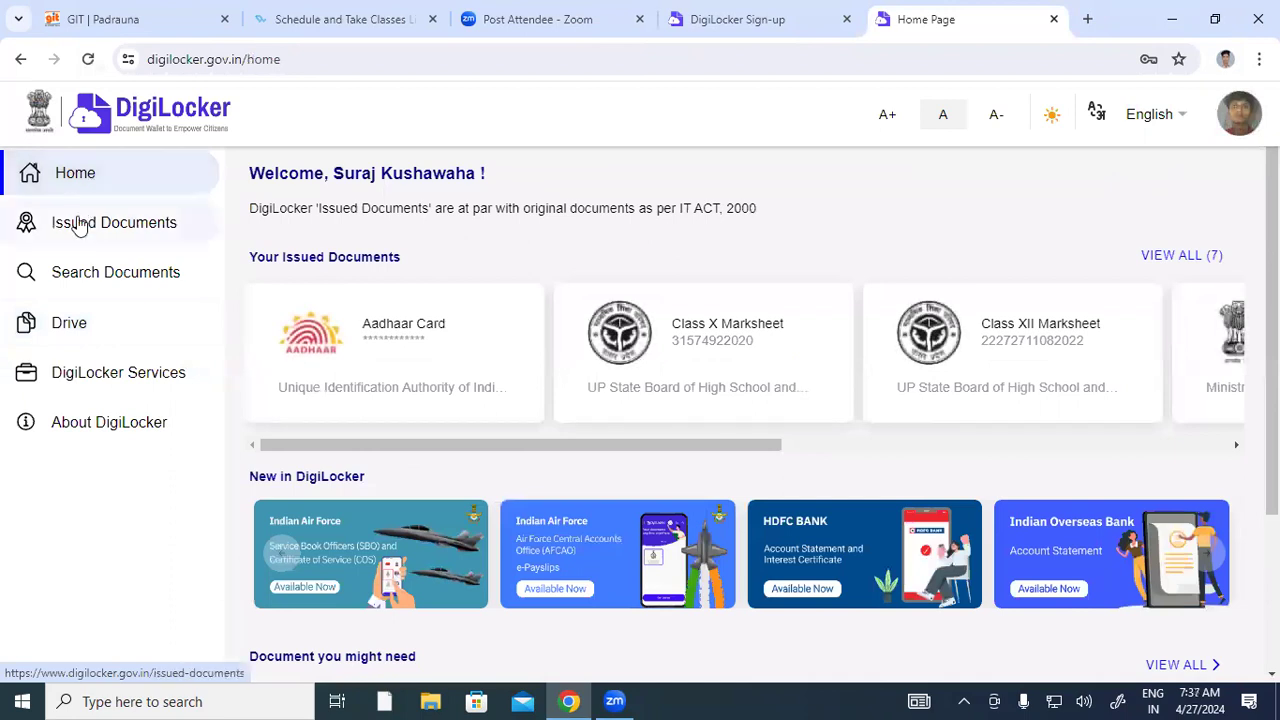
Scroll the Your Issued Documents cards through to the National Health ID Card.
mouse_move(457, 447)
left_mouse_down()
mouse_move(1083, 442)
mouse_move(60, 420)
left_mouse_up()
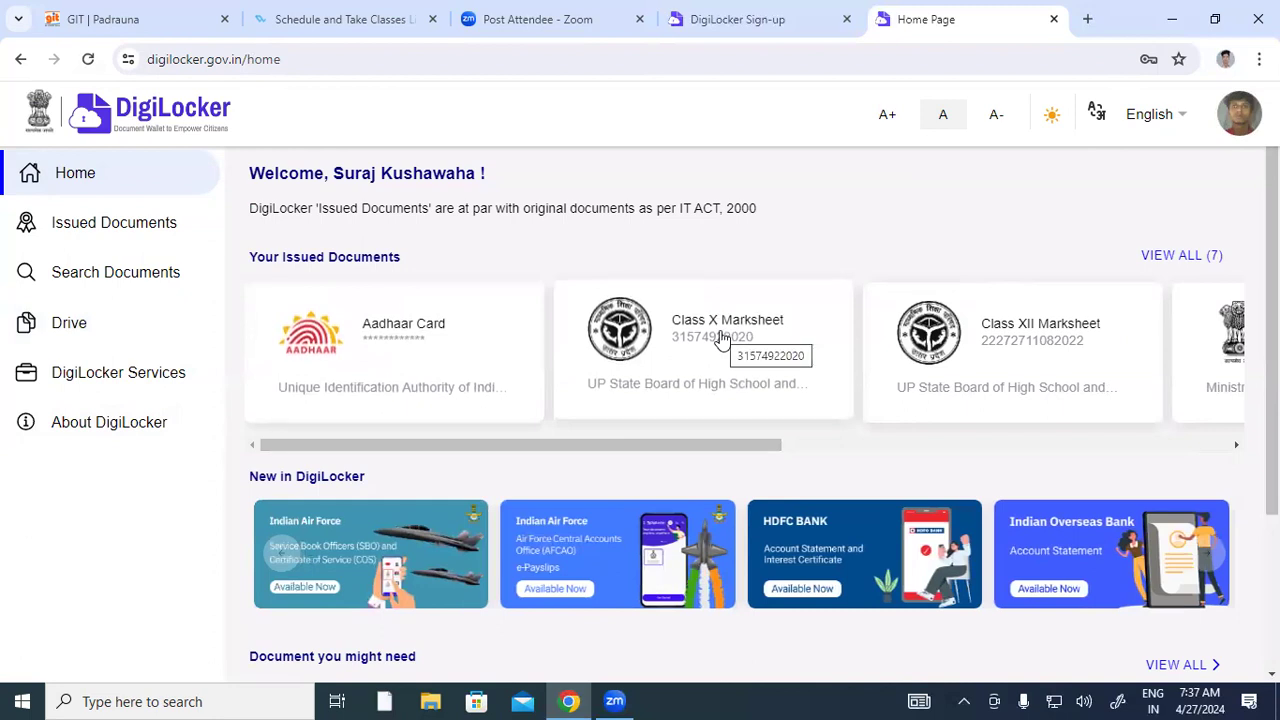
mouse_move(671, 446)
left_mouse_down()
mouse_move(952, 473)
mouse_move(1097, 449)
left_mouse_up()
scroll(960, 468, "right", 3)
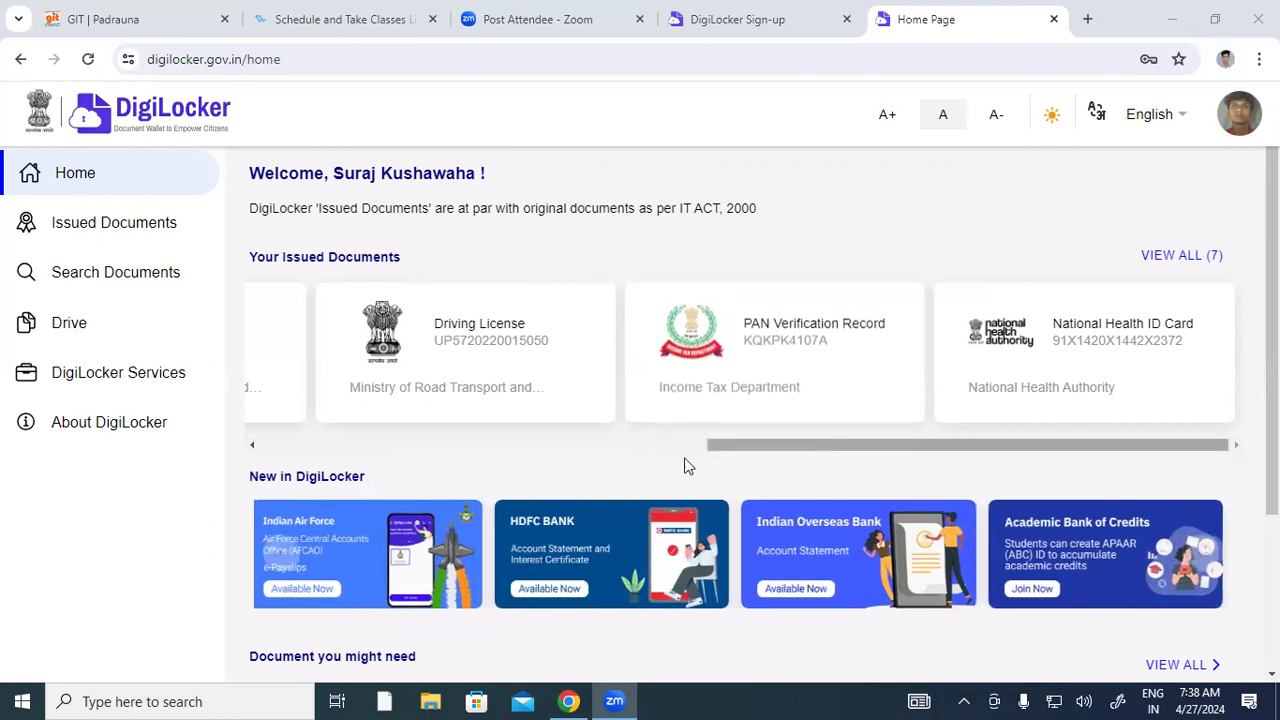
left_click(503, 444)
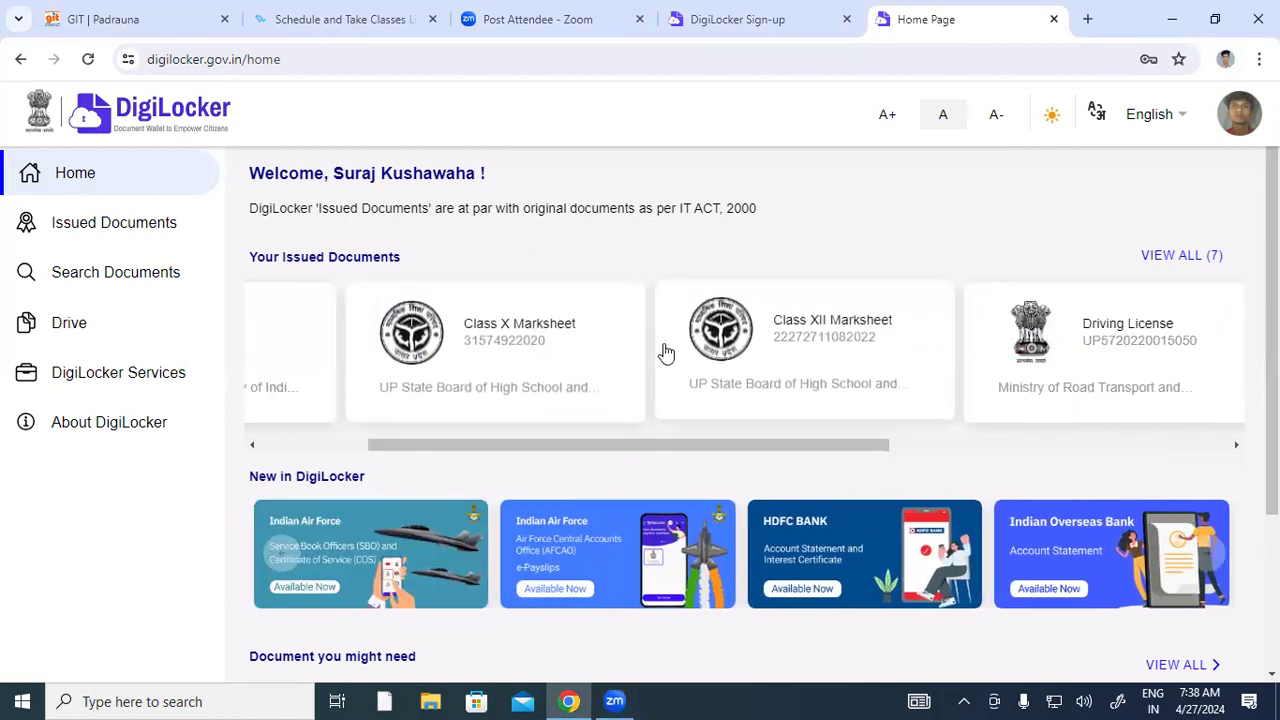
Open Issued Documents, view the Class X Marksheet's marks and PASSED result, then close it.
left_click(108, 243)
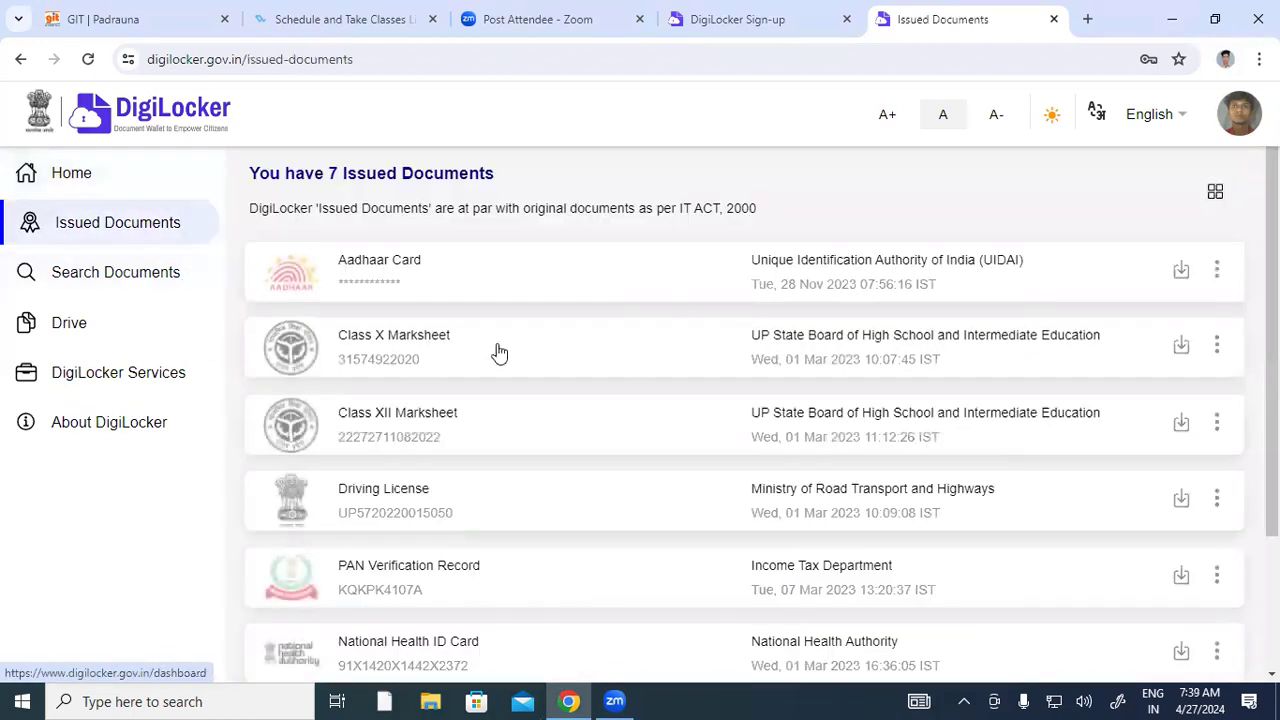
scroll(492, 330, "down", 2)
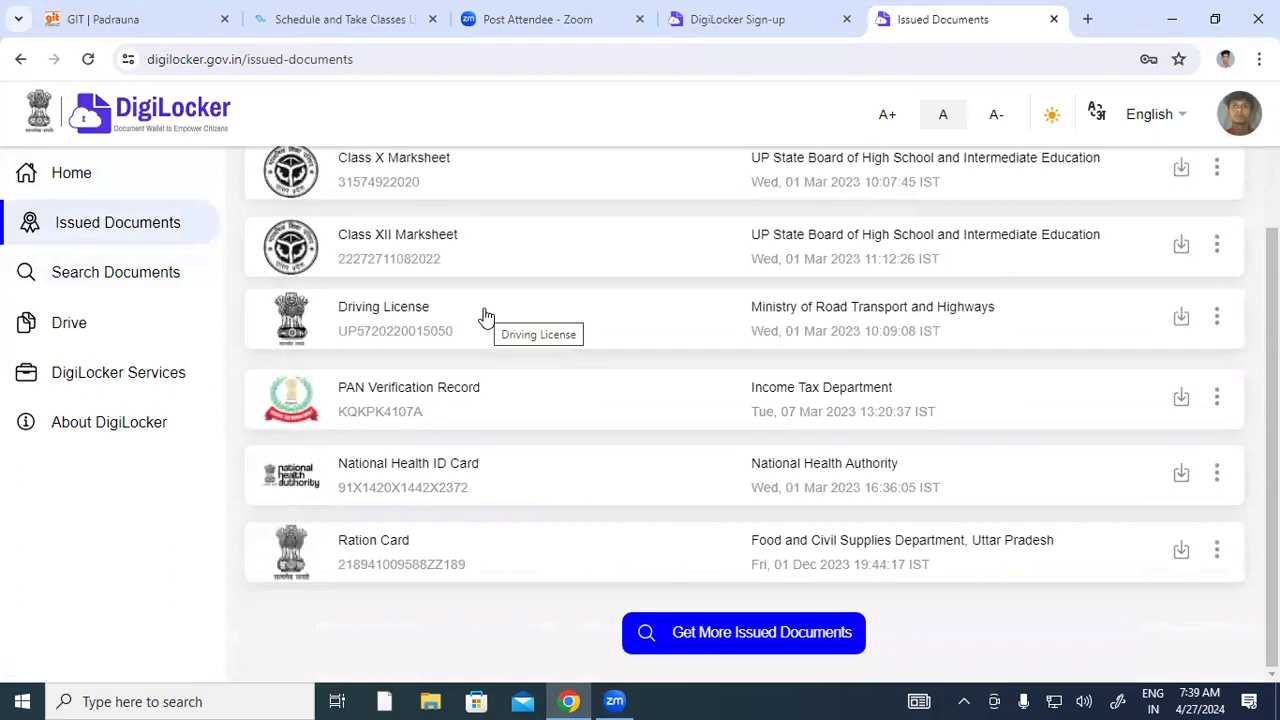
scroll(483, 317, "up", 2)
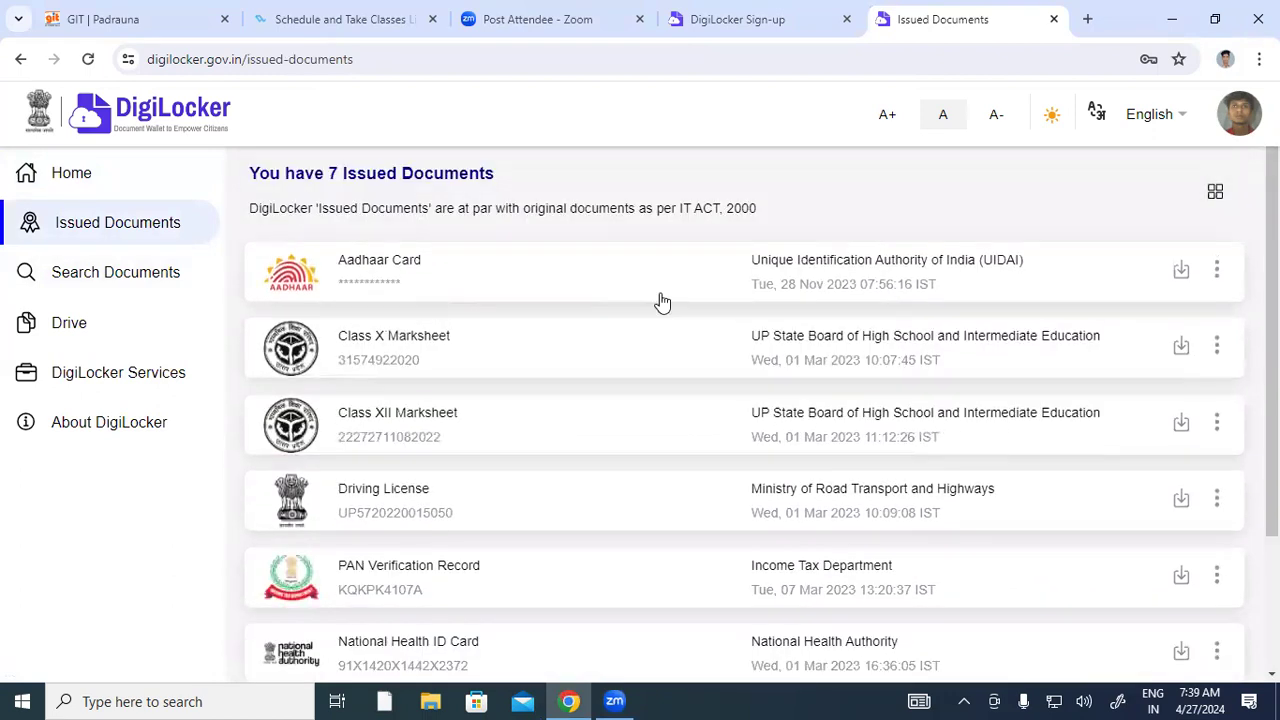
left_click(724, 345)
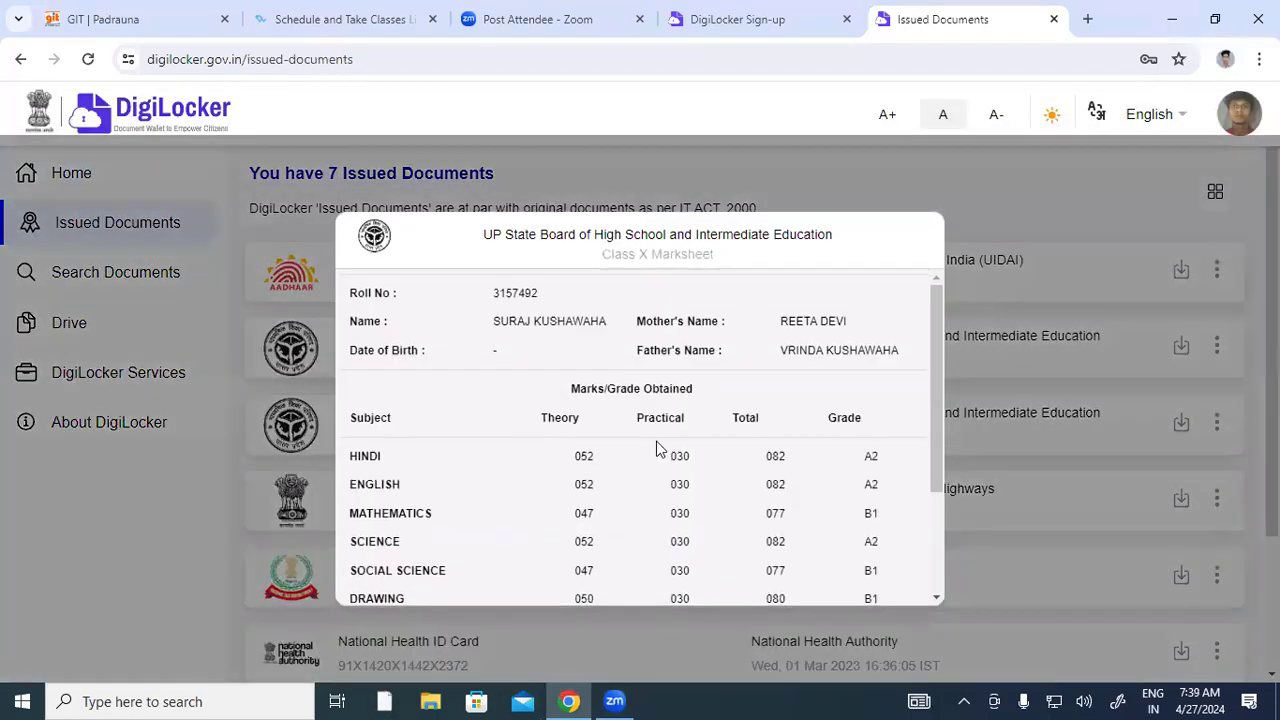
scroll(657, 450, "down", 3)
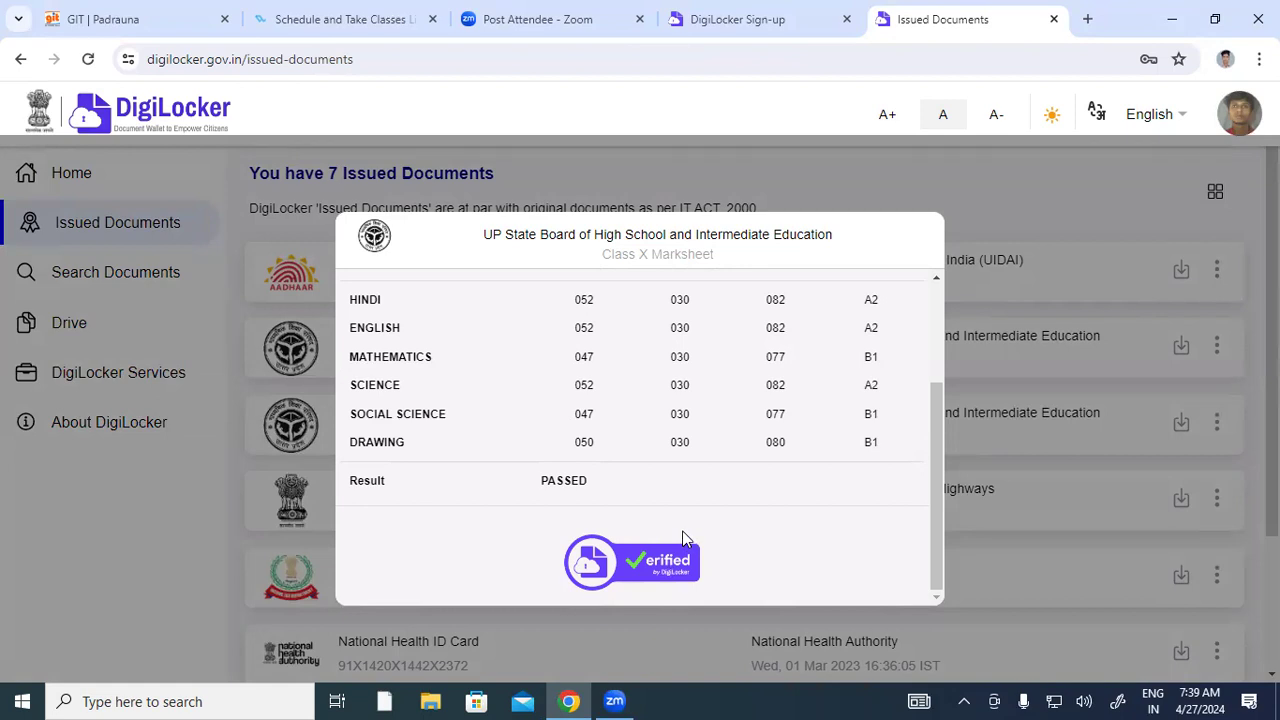
scroll(683, 538, "up", 3)
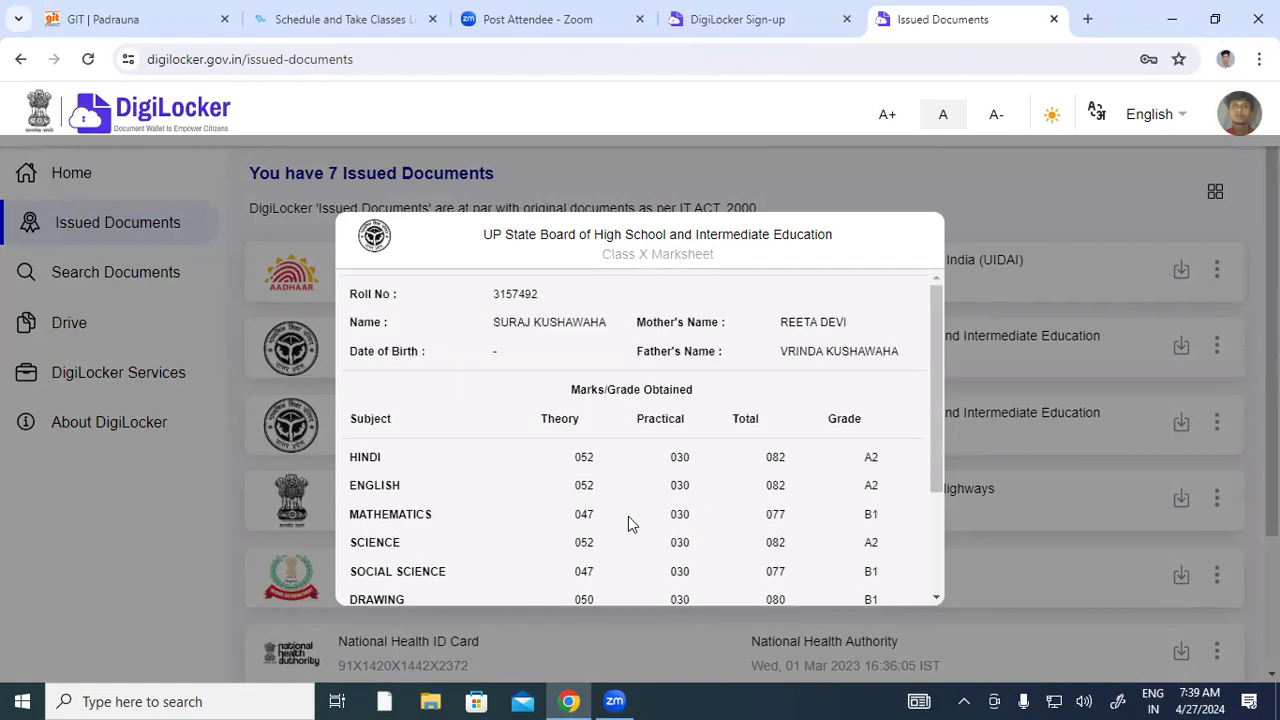
scroll(628, 516, "down", 3)
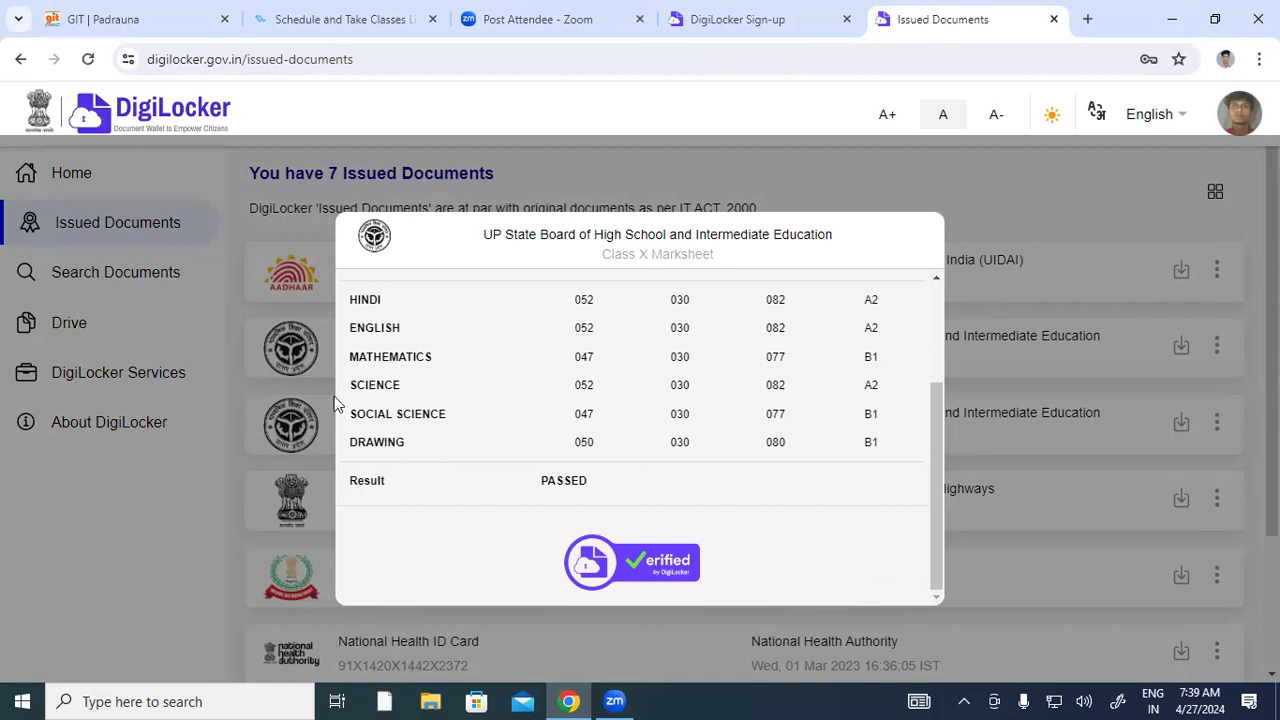
left_click(230, 302)
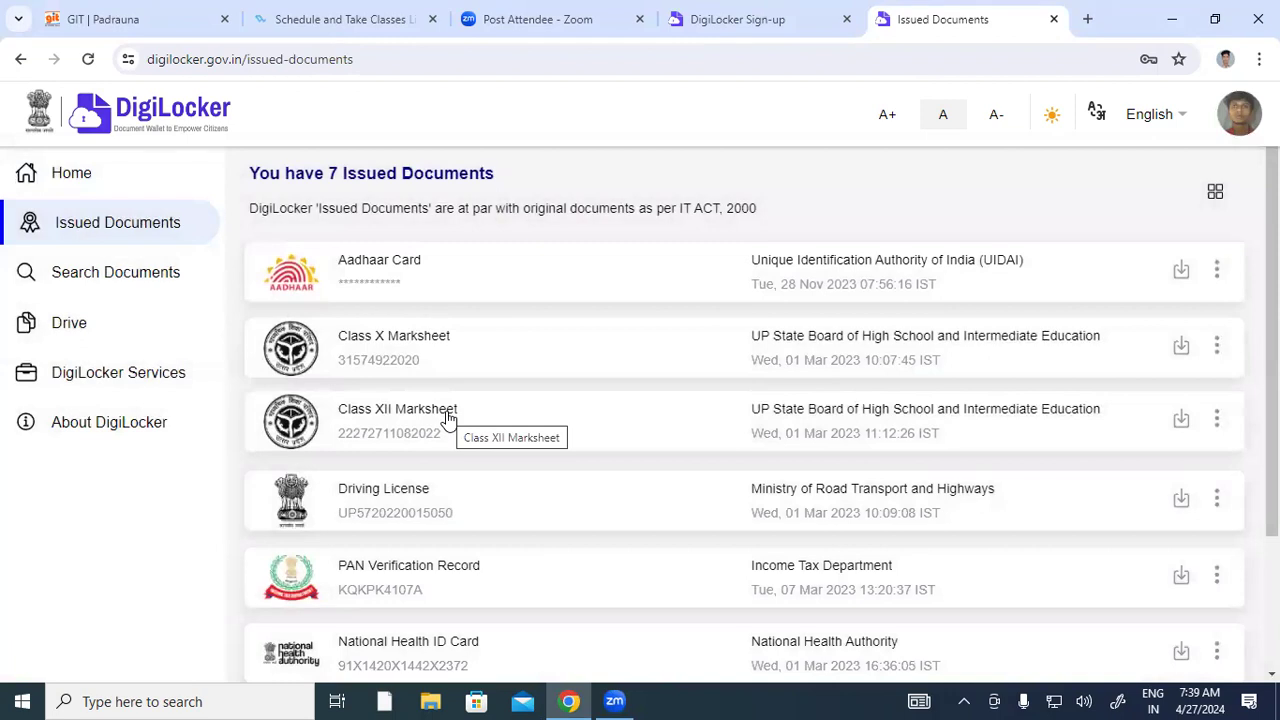
Start a Covid Vaccine Certificate fetch from the Ministry of Health, then abandon it for Search Documents.
left_click(72, 272)
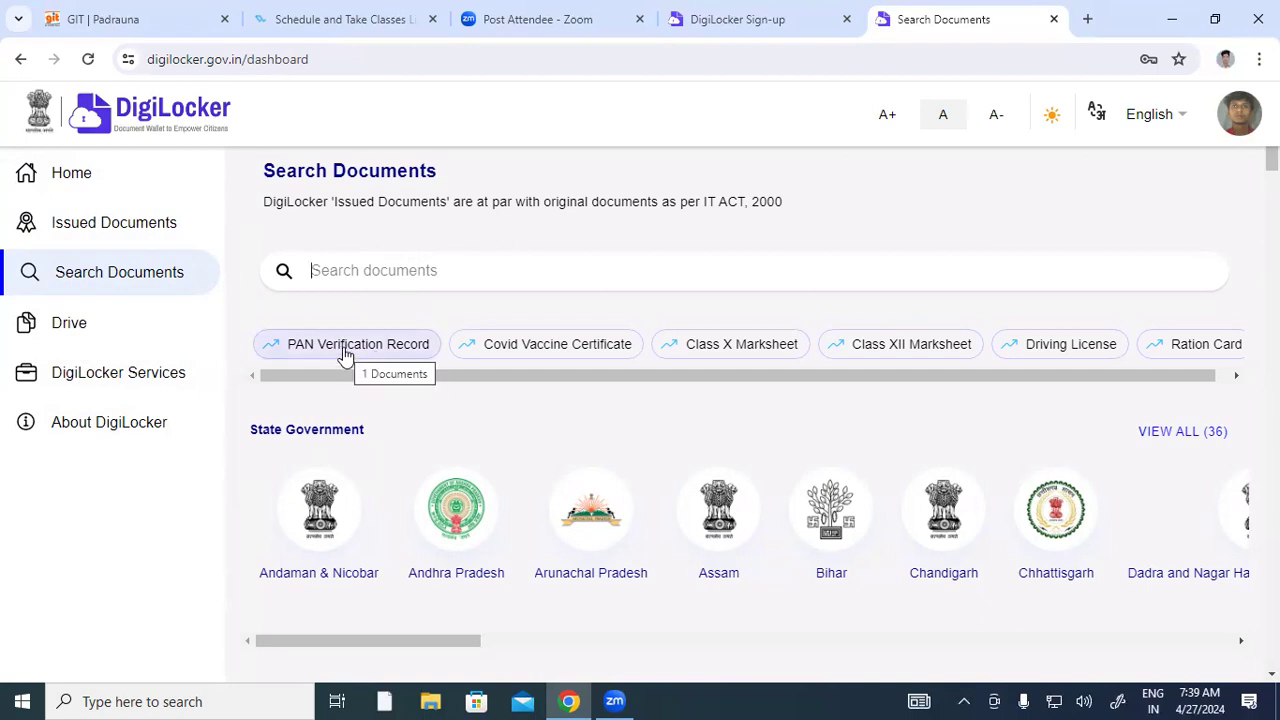
left_click(537, 355)
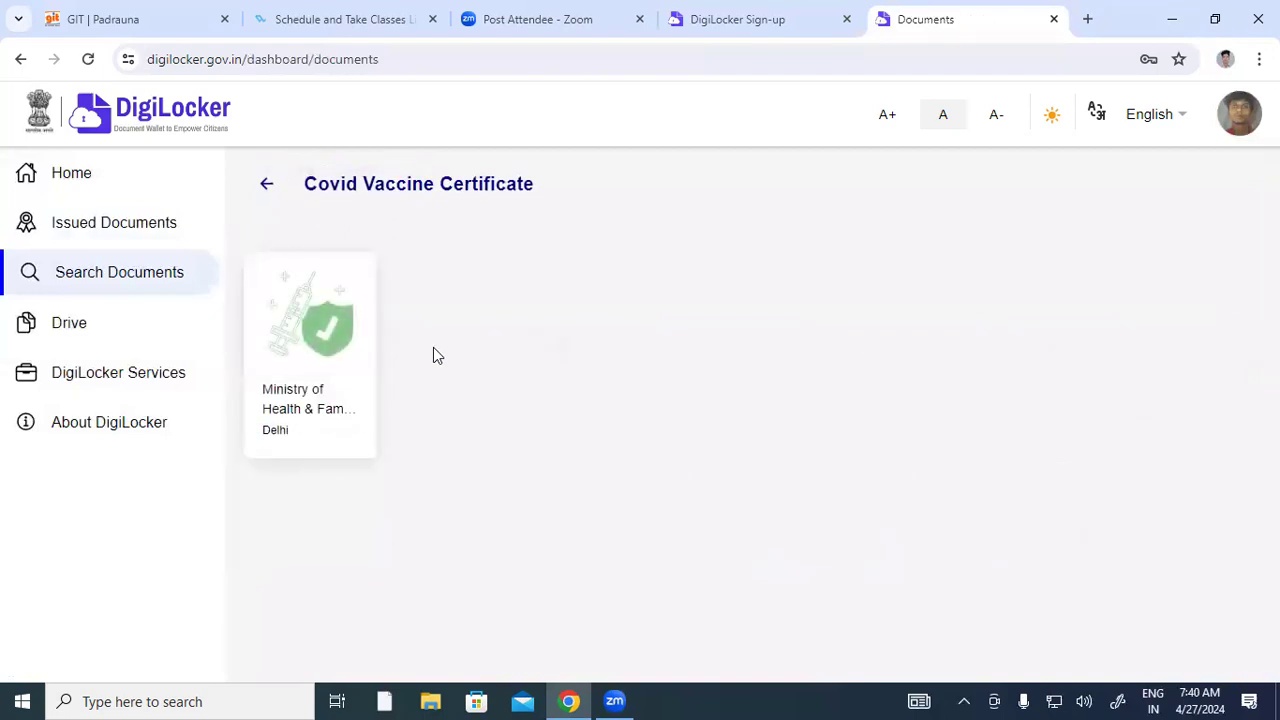
left_click(305, 405)
scroll(474, 427, "down", 1)
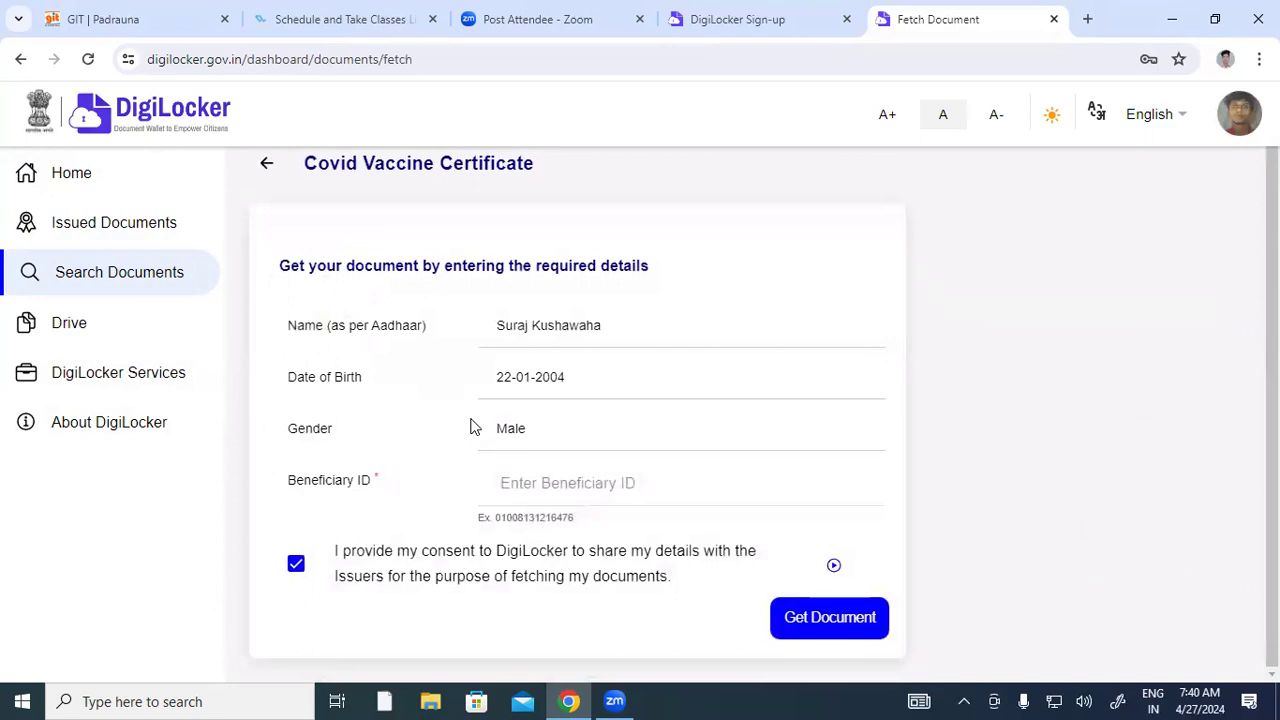
left_click(548, 490)
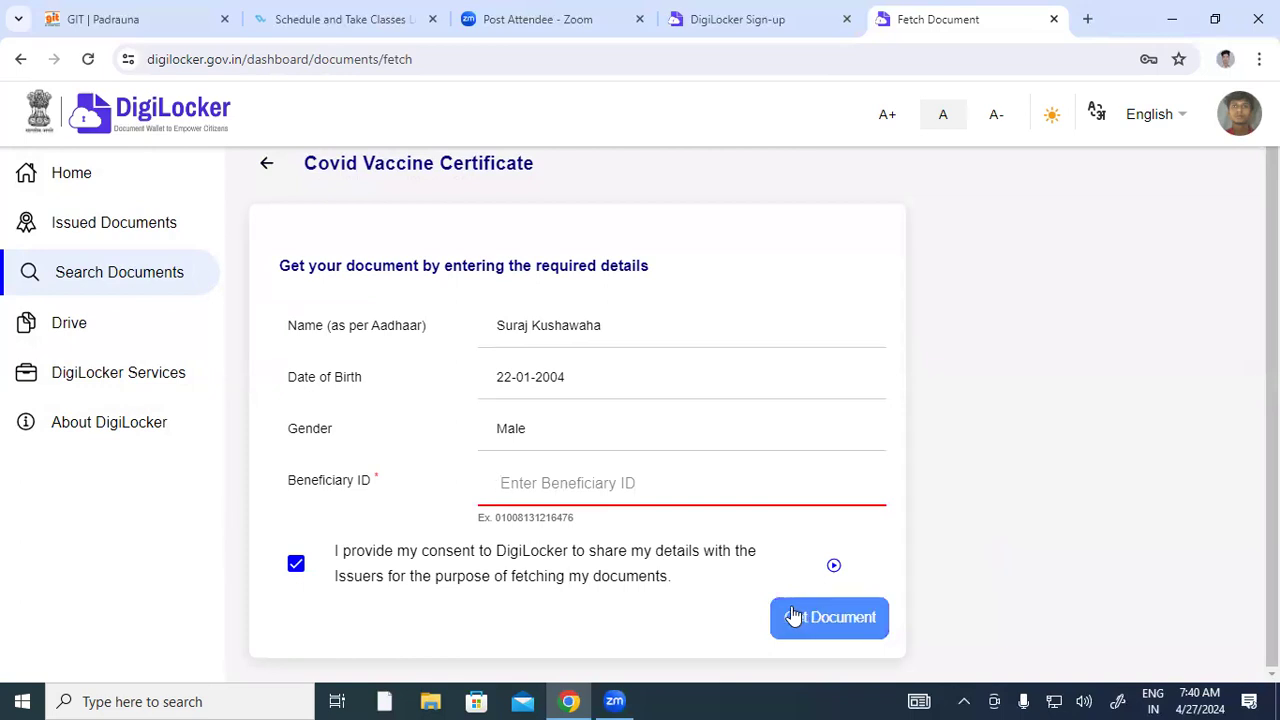
left_click(107, 285)
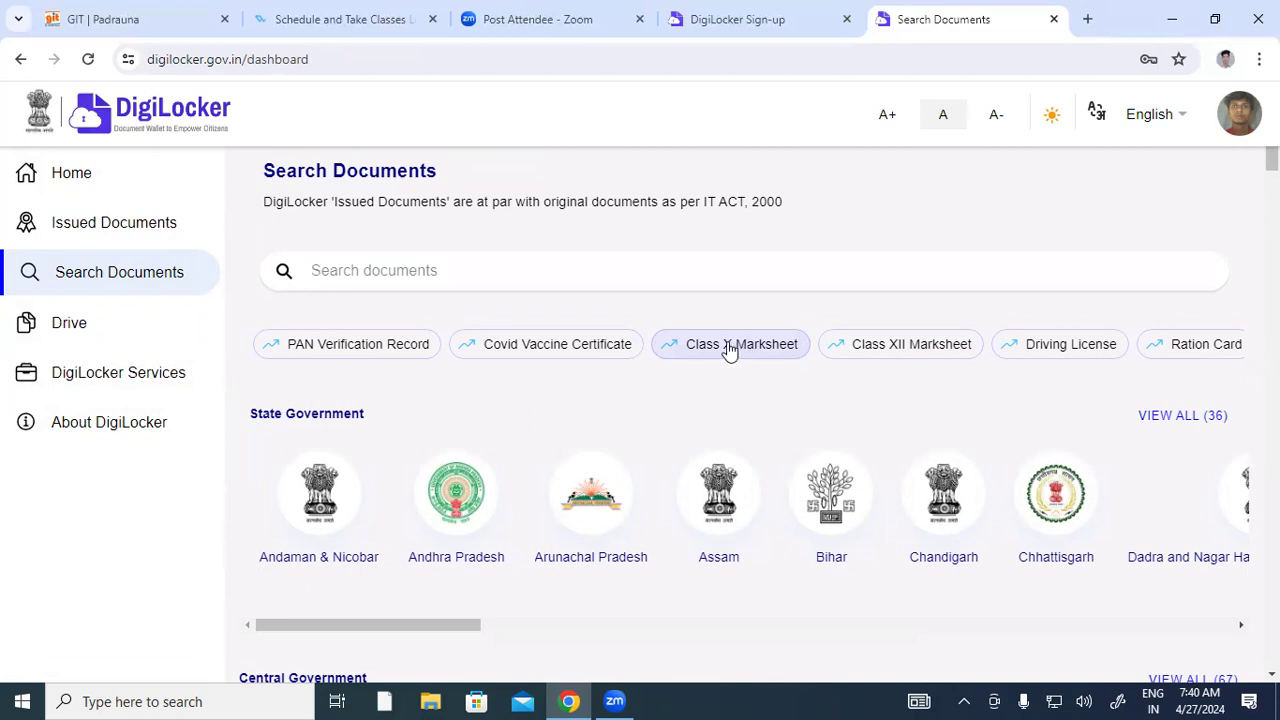
Open the UP State Board fetch form for the Class X Marksheet, reloading the stalled page.
left_click(729, 348)
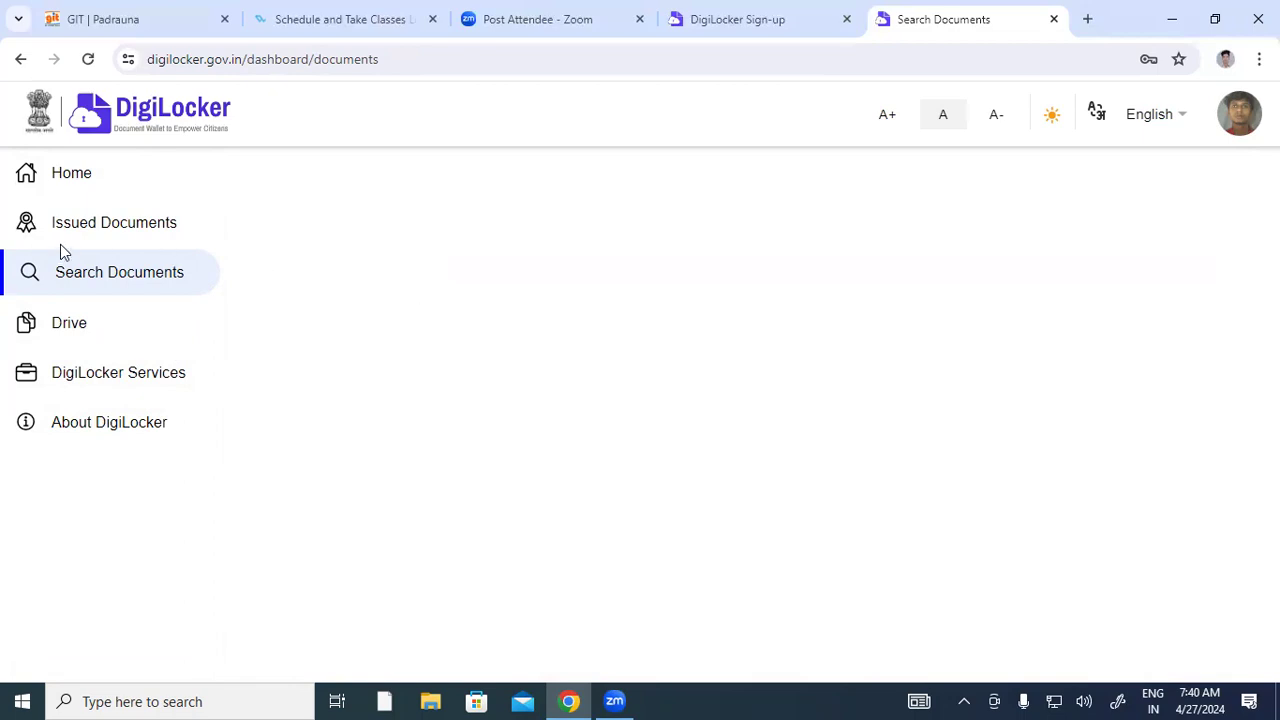
left_click(89, 61)
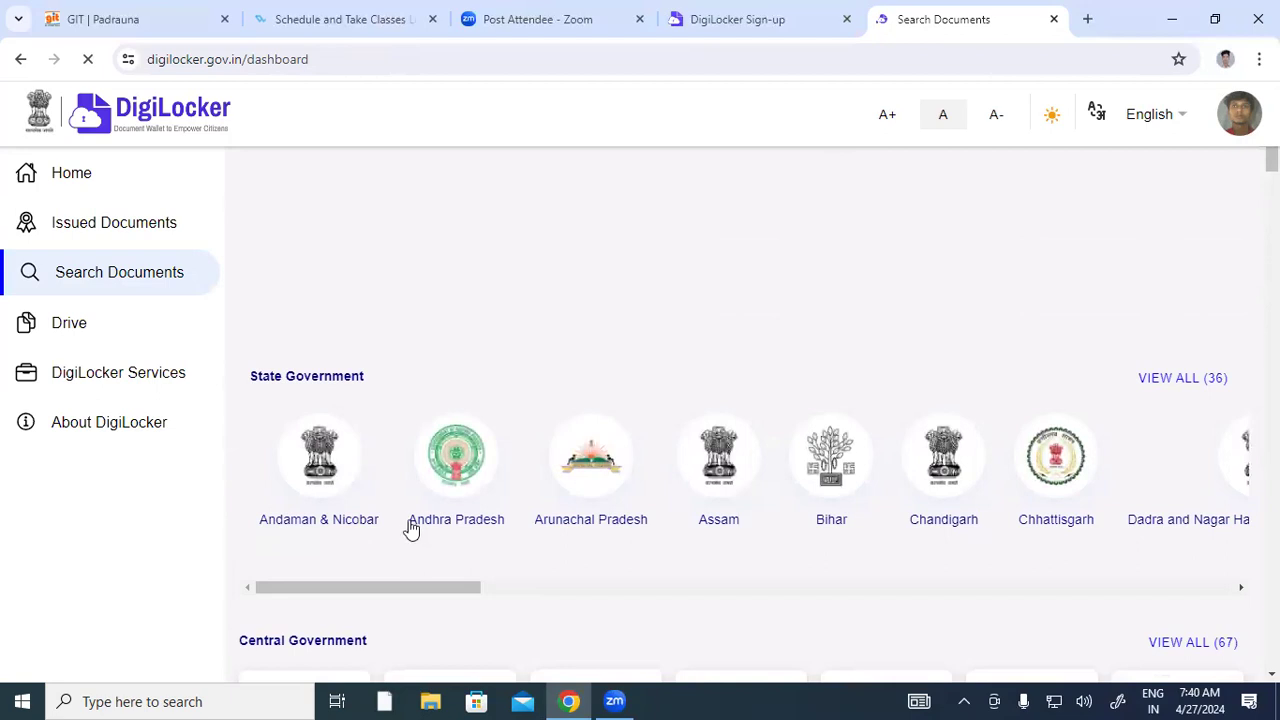
left_click(741, 350)
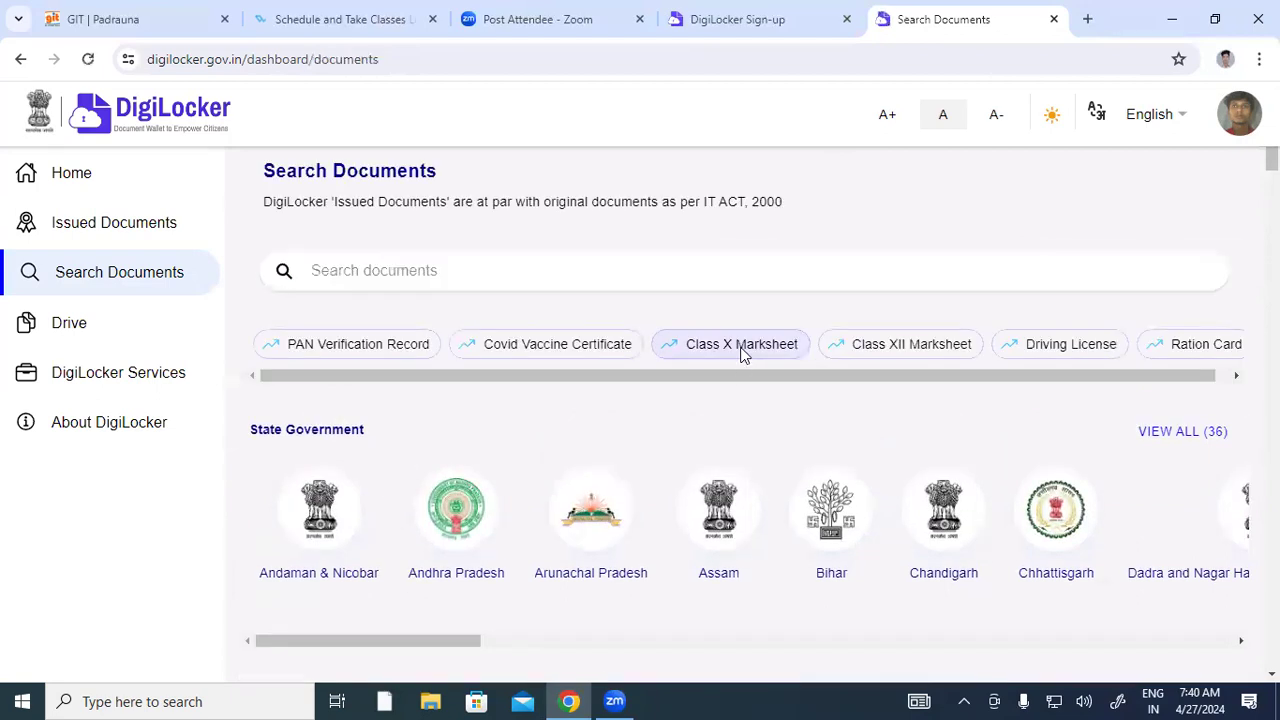
scroll(606, 397, "down", 4)
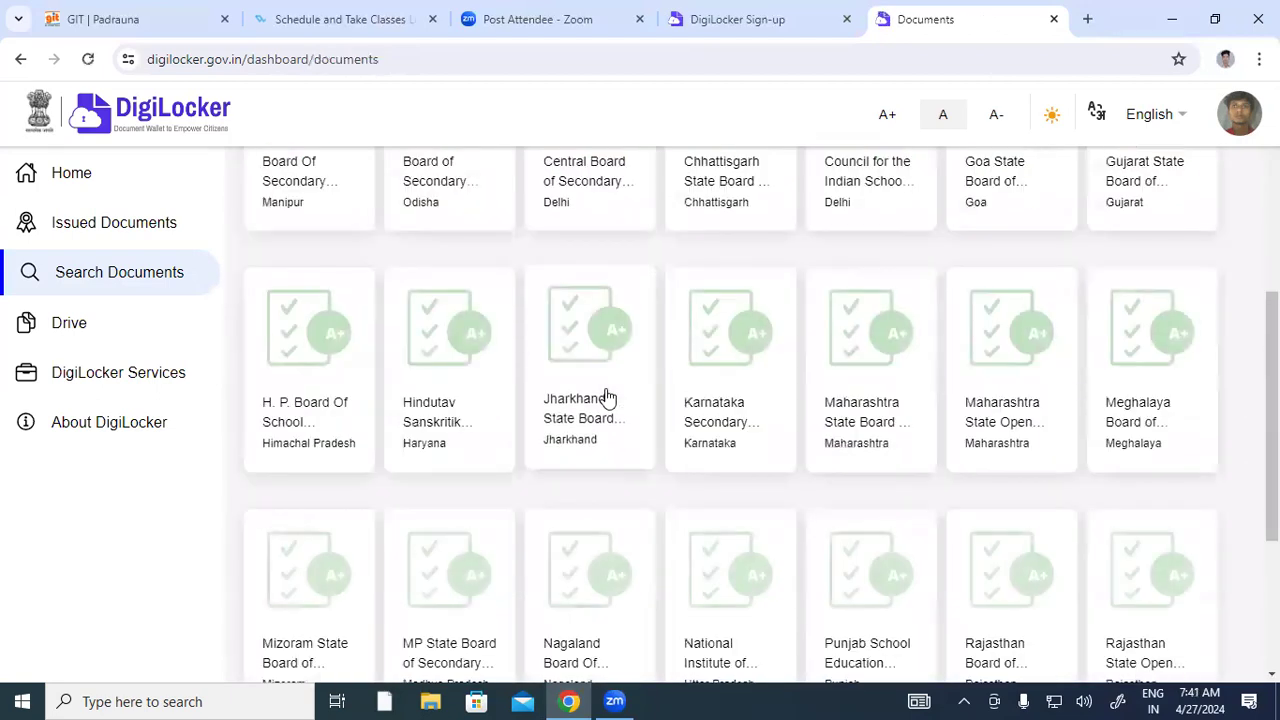
scroll(606, 397, "down", 3)
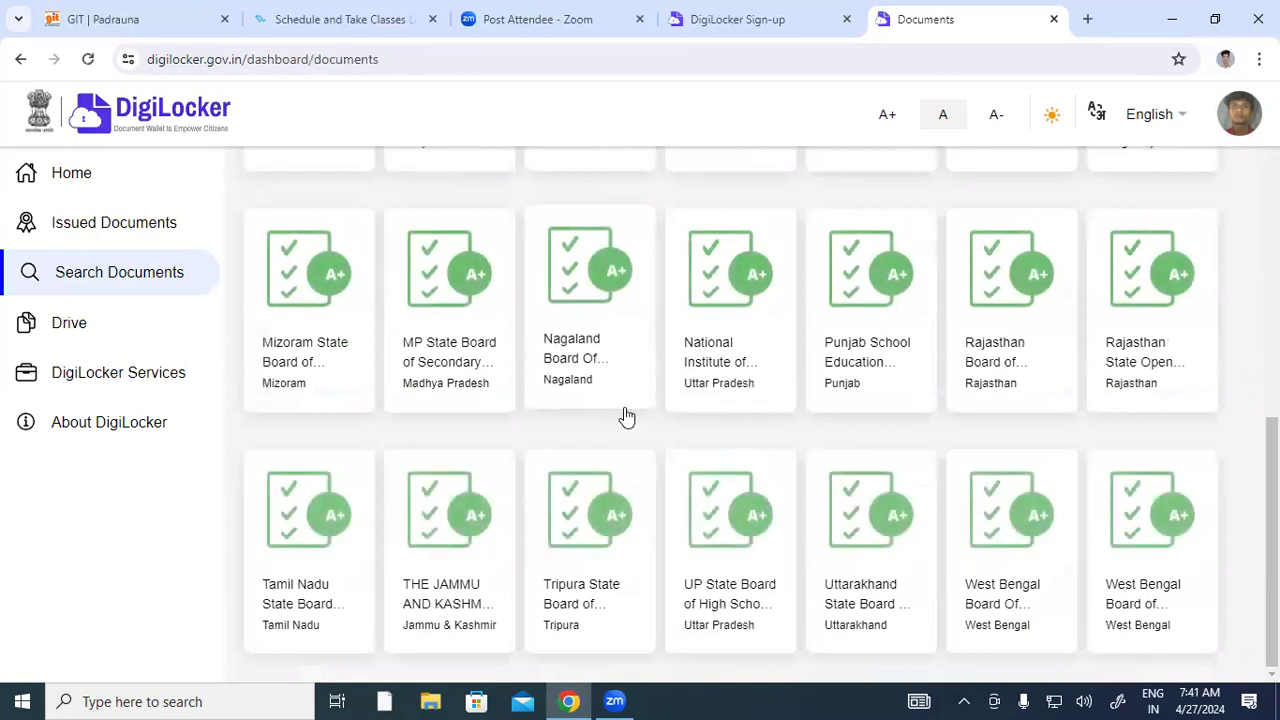
left_click(706, 617)
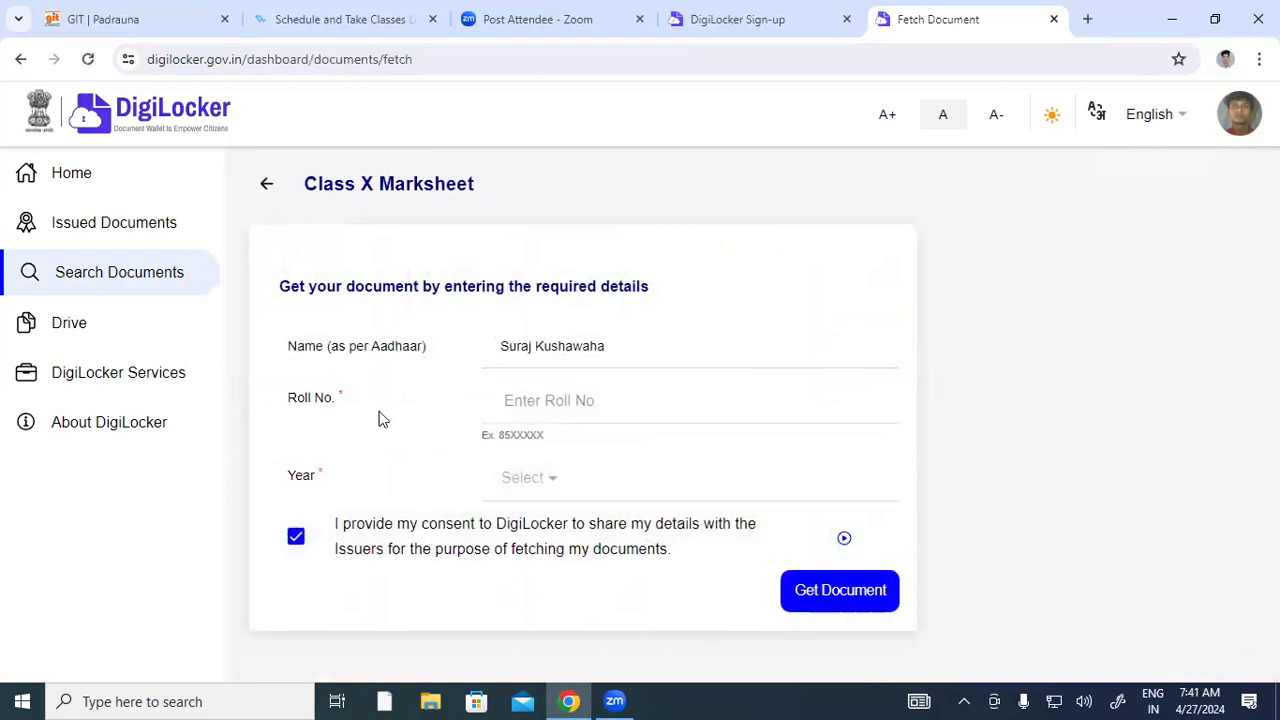
Leave the Class X form unsubmitted without choosing a year, and return to Issued Documents.
left_click(554, 406)
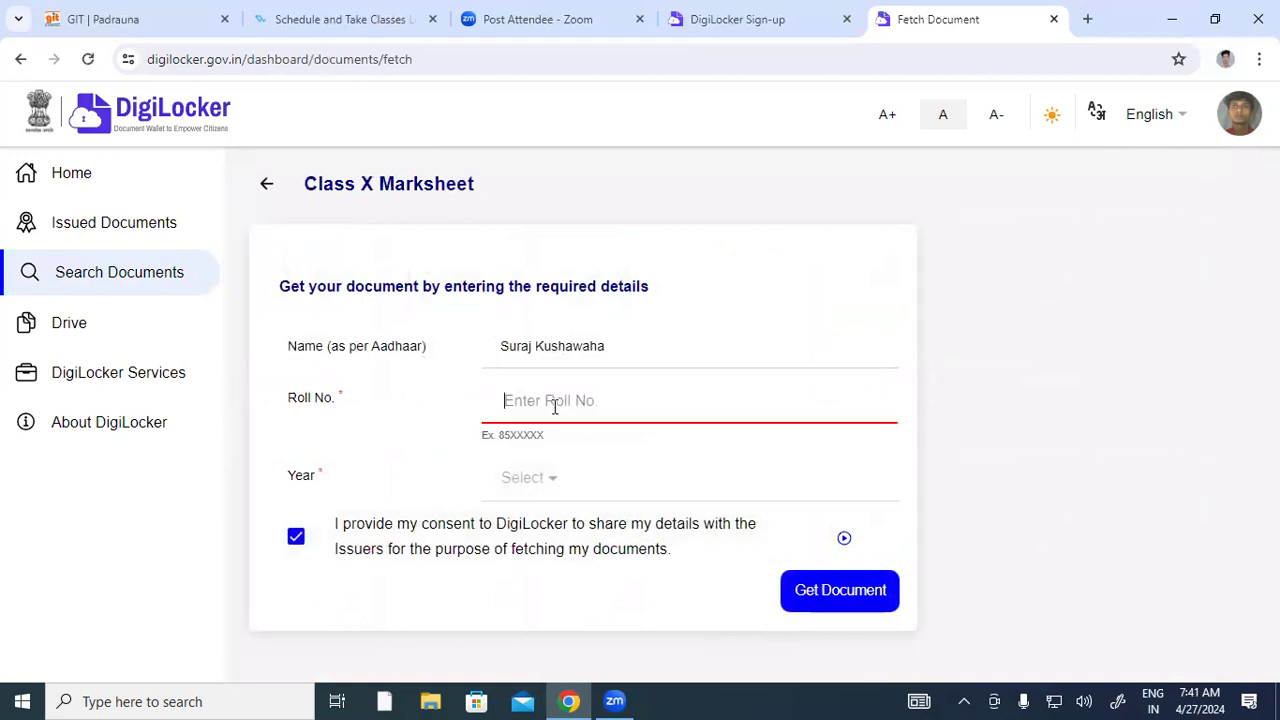
left_click(544, 492)
scroll(548, 452, "down", 3)
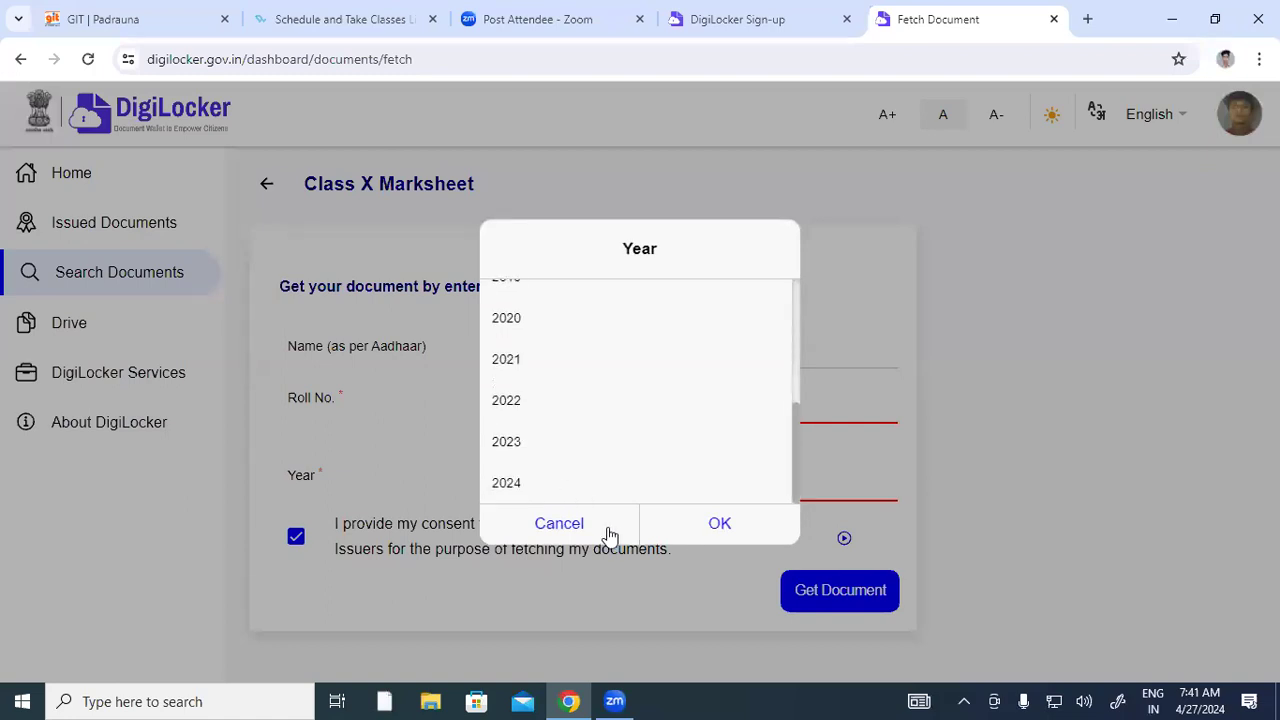
left_click(697, 530)
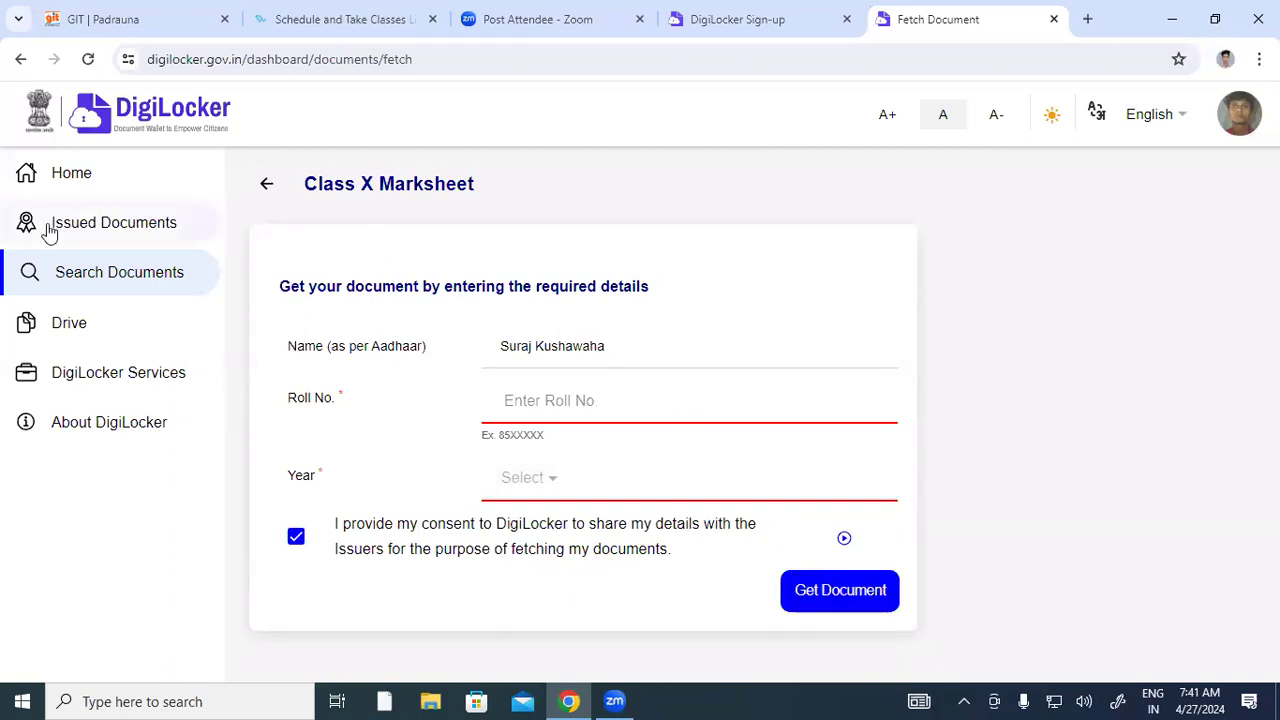
left_click(113, 229)
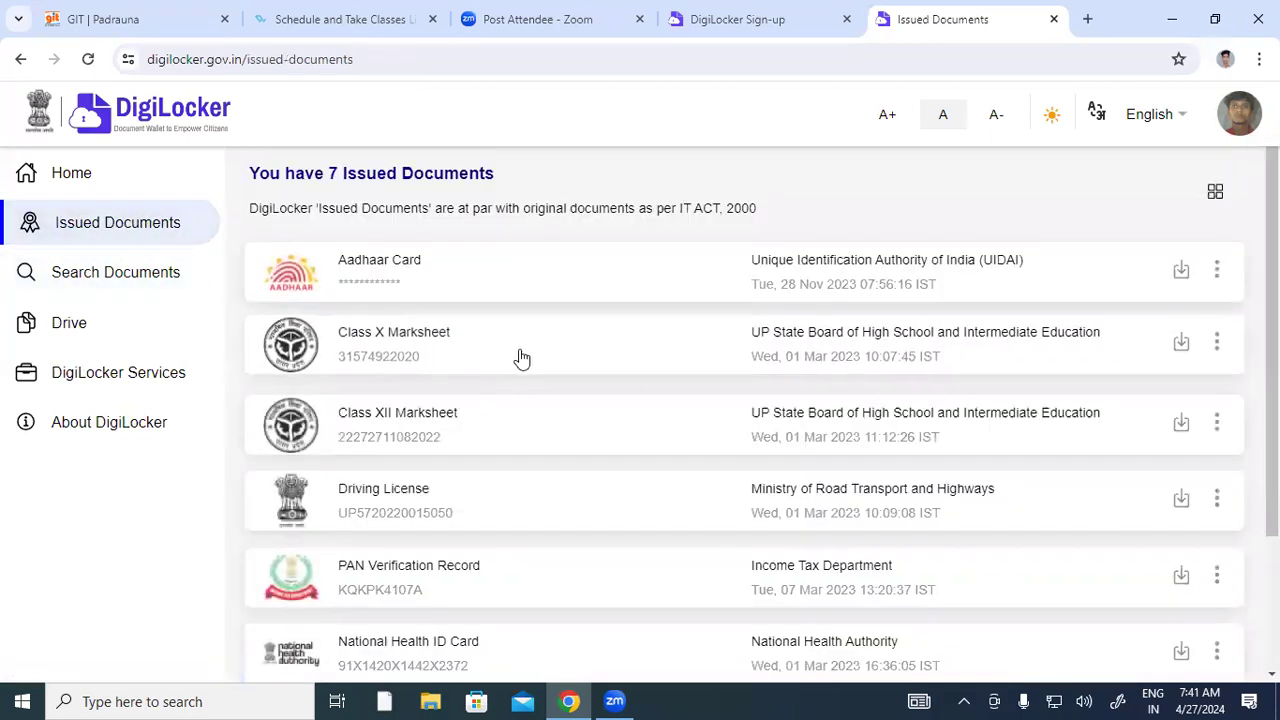
Preview the issued Class X Marksheet, close it, and go back to Search Documents.
left_click(521, 358)
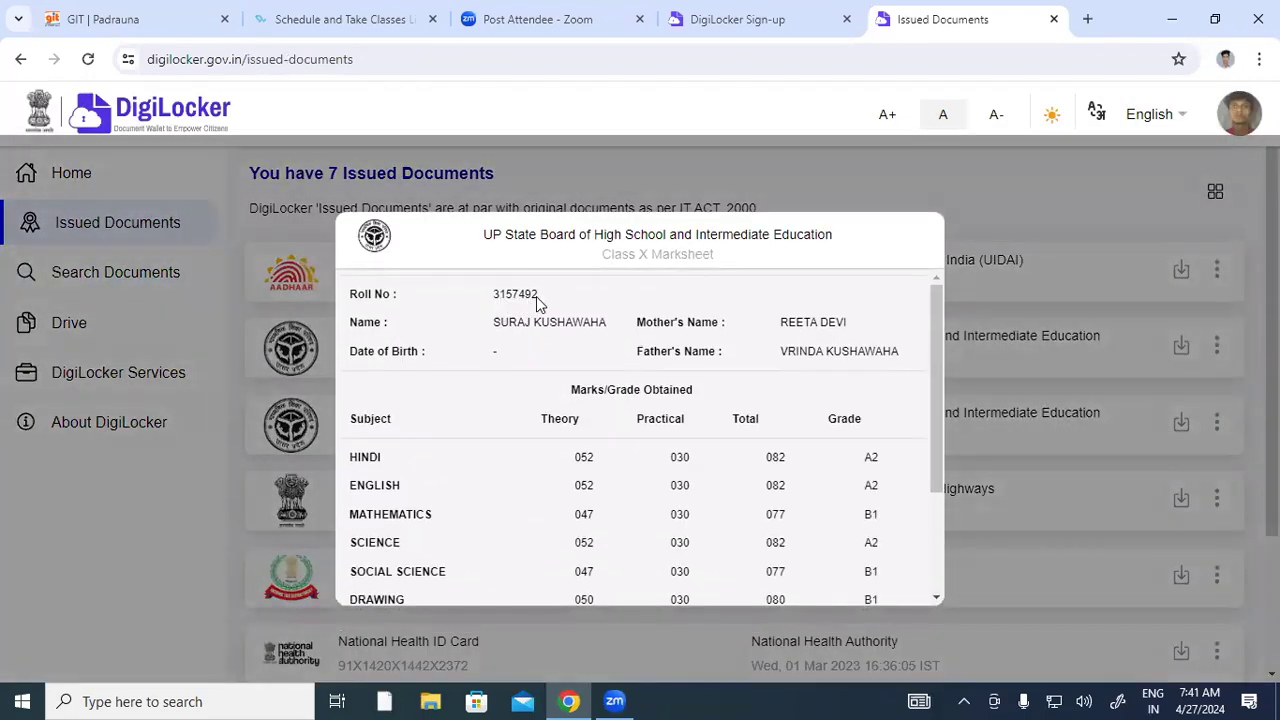
left_click(789, 180)
left_click(133, 282)
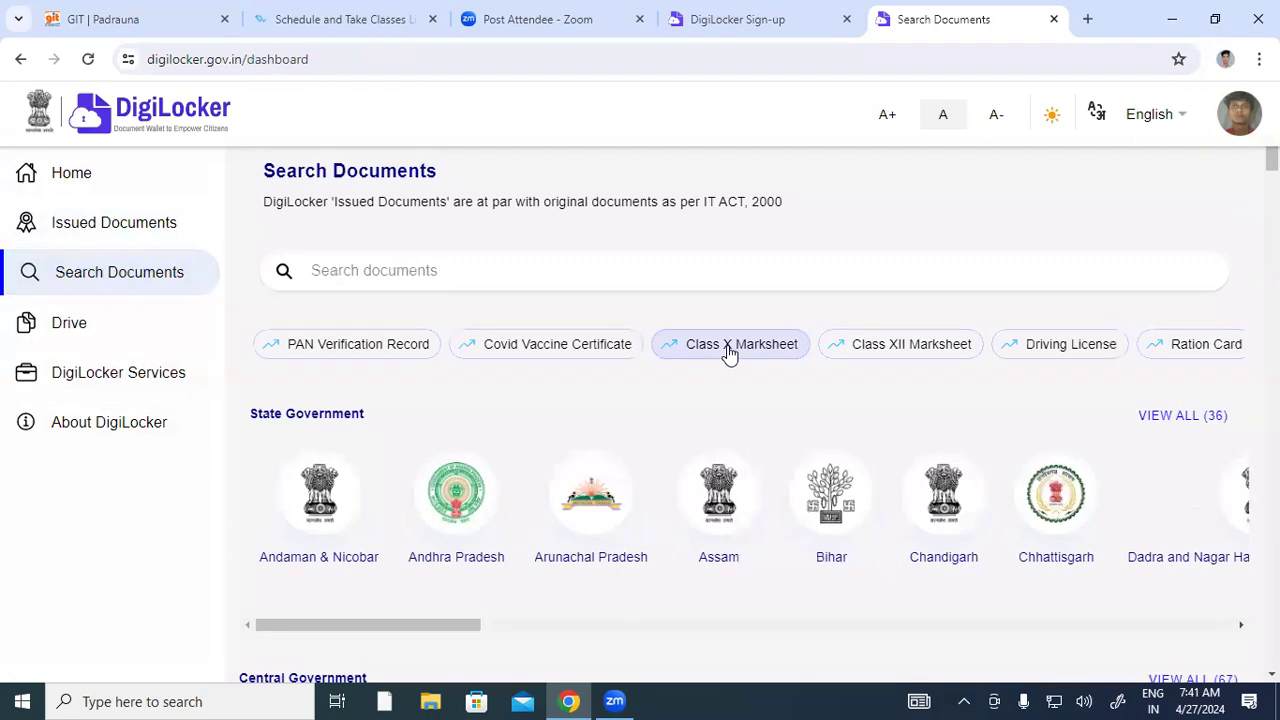
Open the UP State Board Class X Marksheet fetch form, reloading the blank page first.
left_click(729, 350)
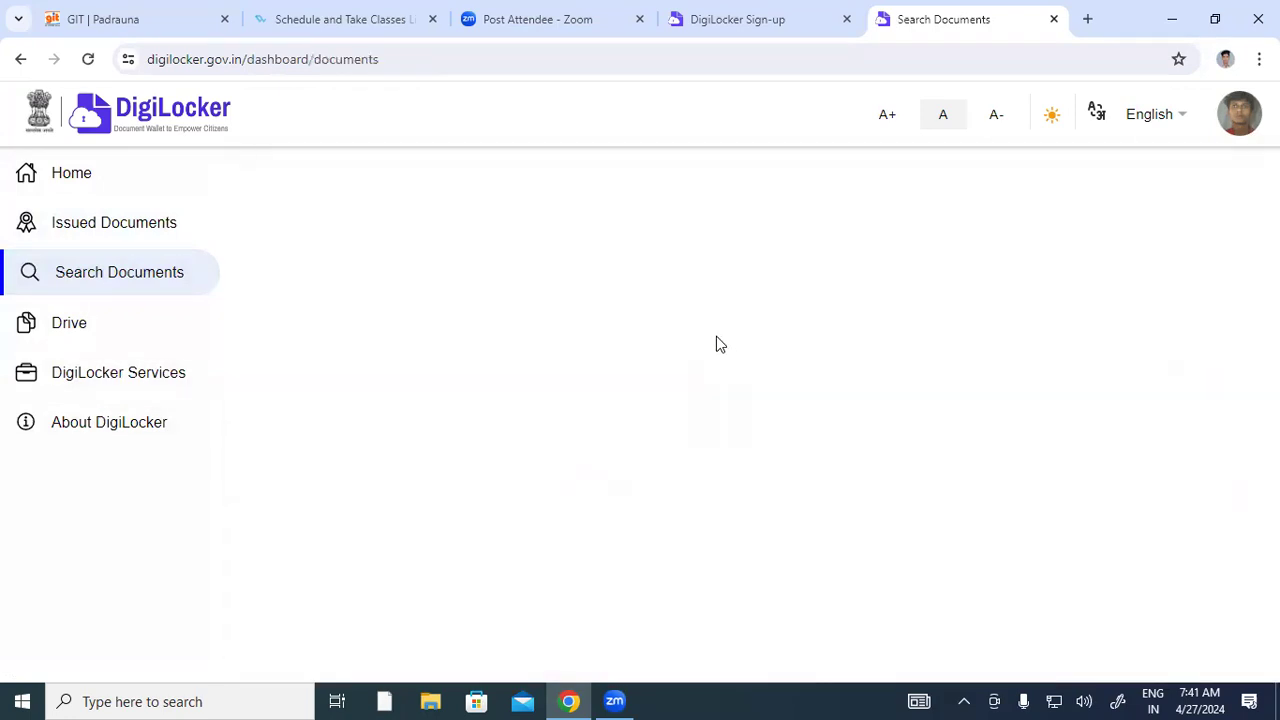
left_click(90, 60)
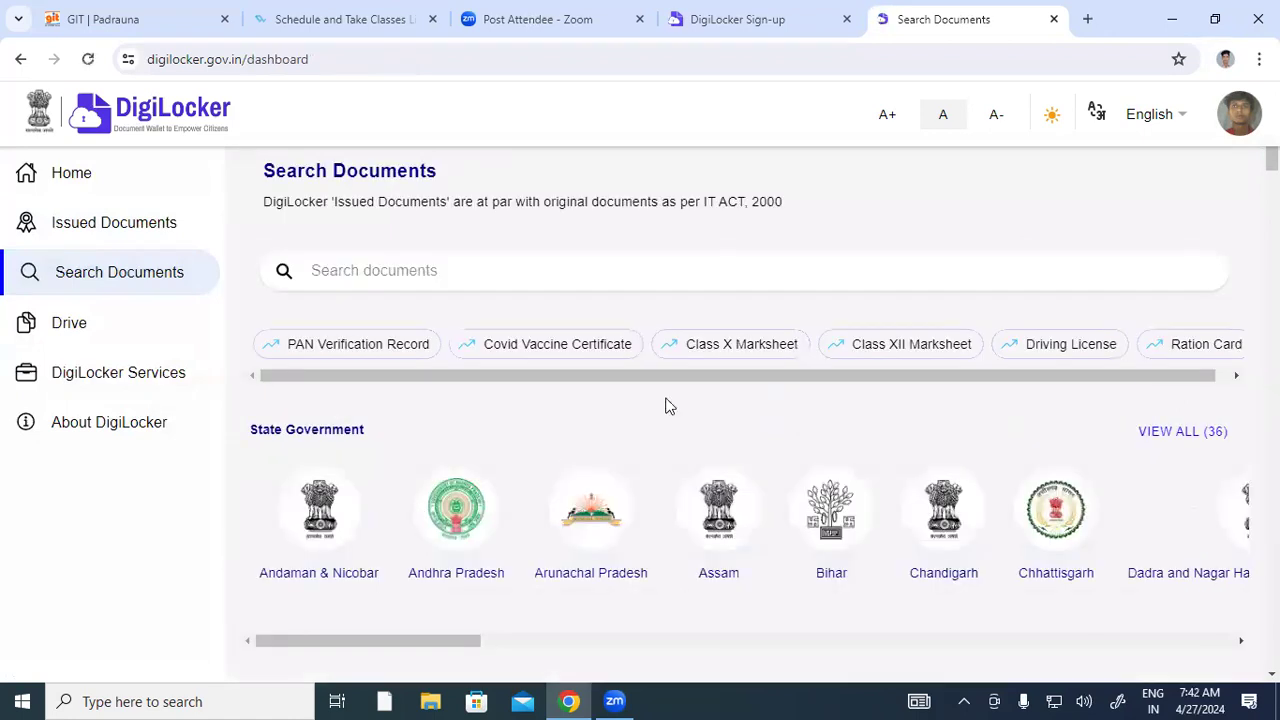
left_click(703, 355)
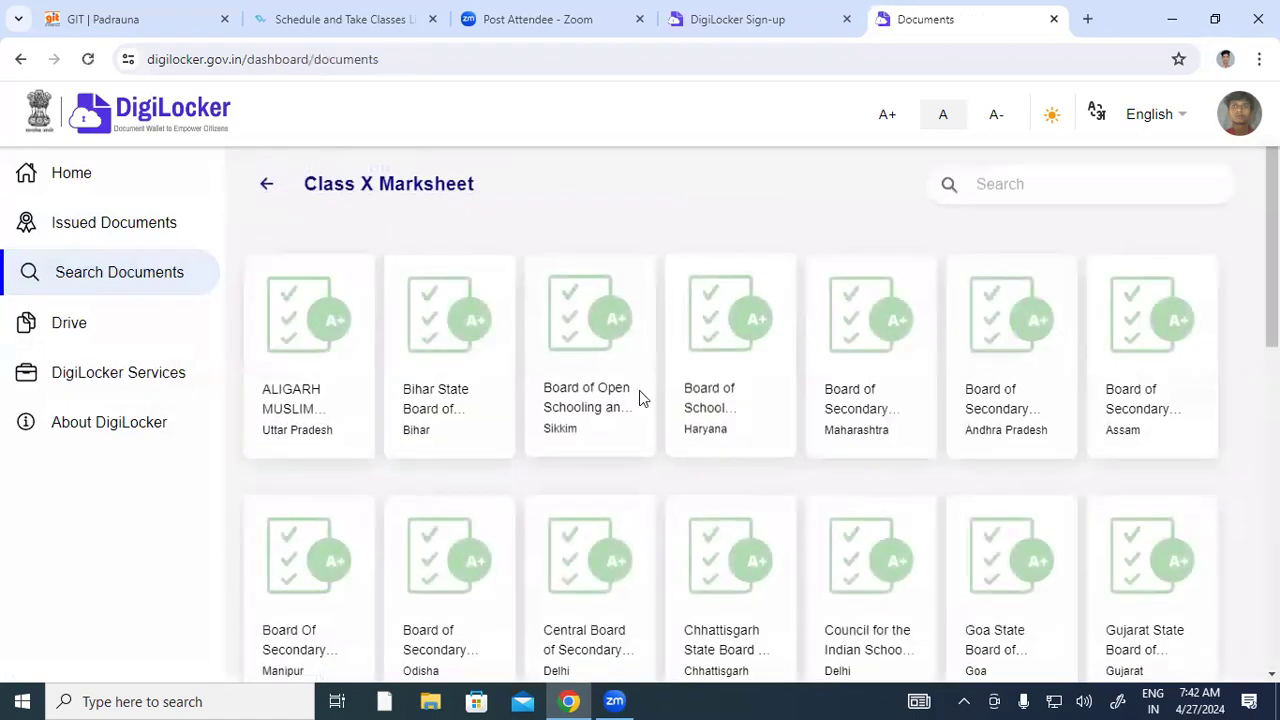
scroll(640, 395, "down", 5)
left_click(738, 598)
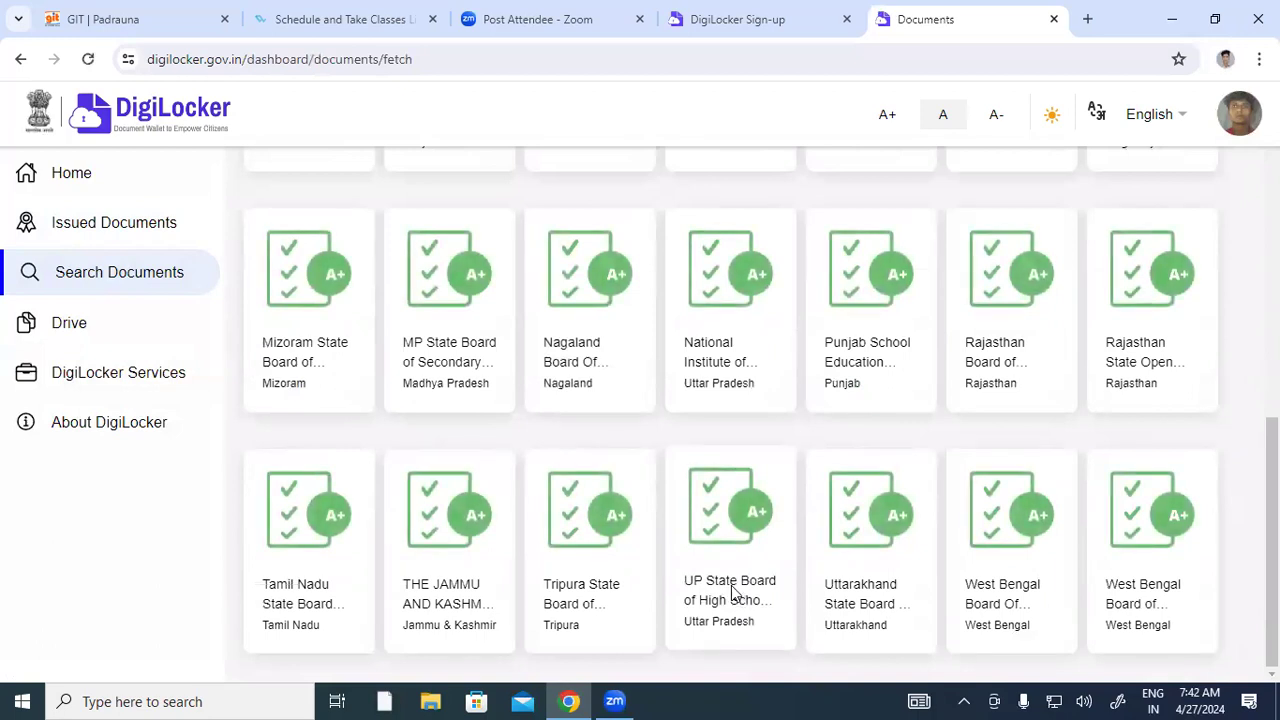
Enter the student's roll number and set 2020 as the passing year.
left_click(546, 408)
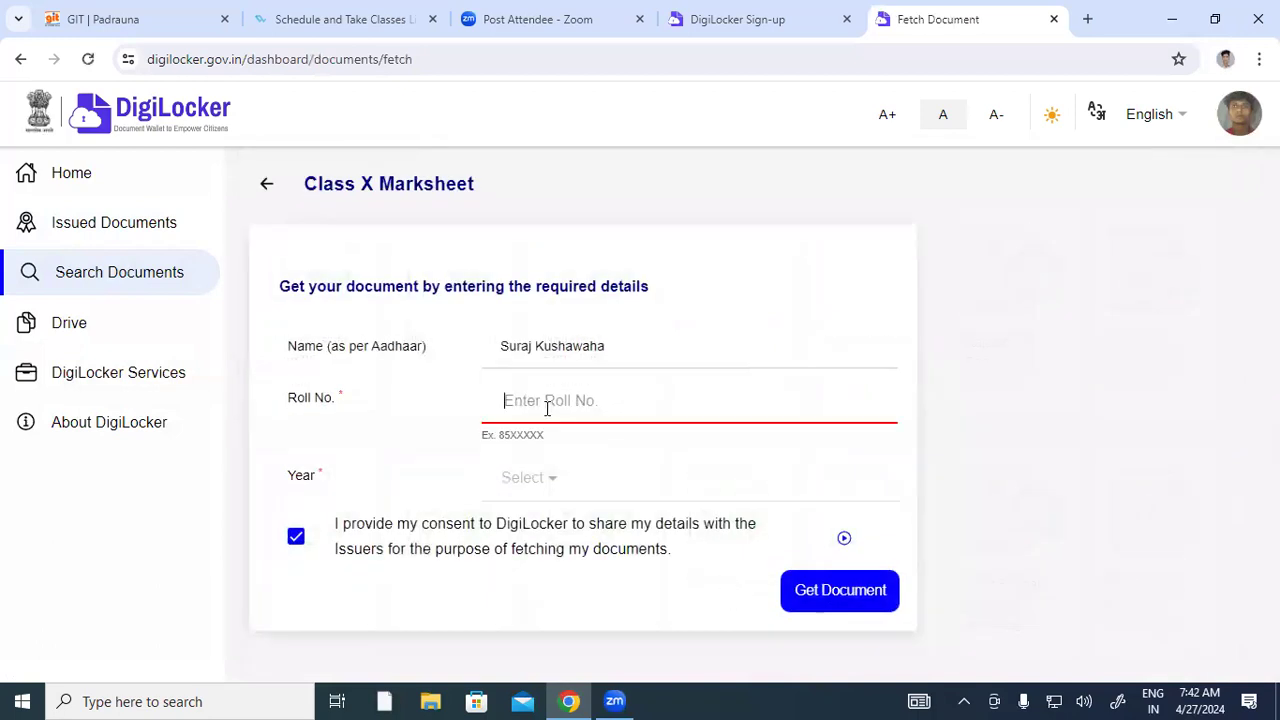
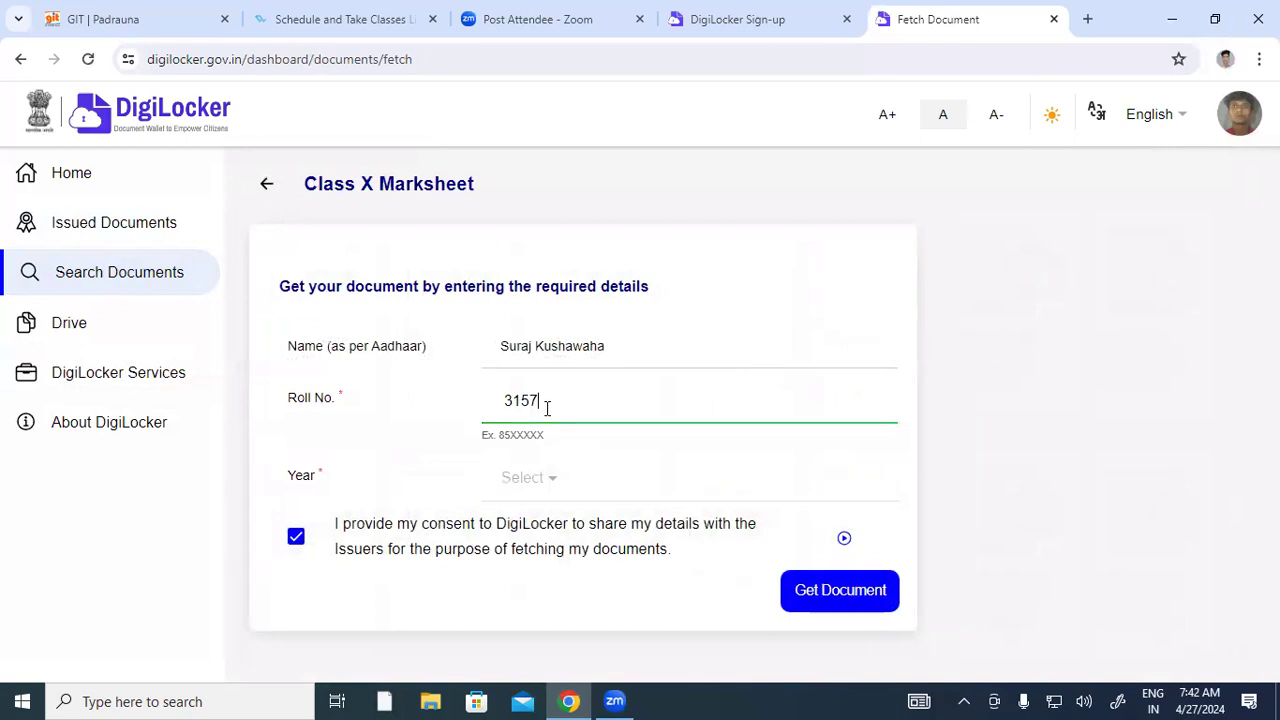
left_click(523, 487)
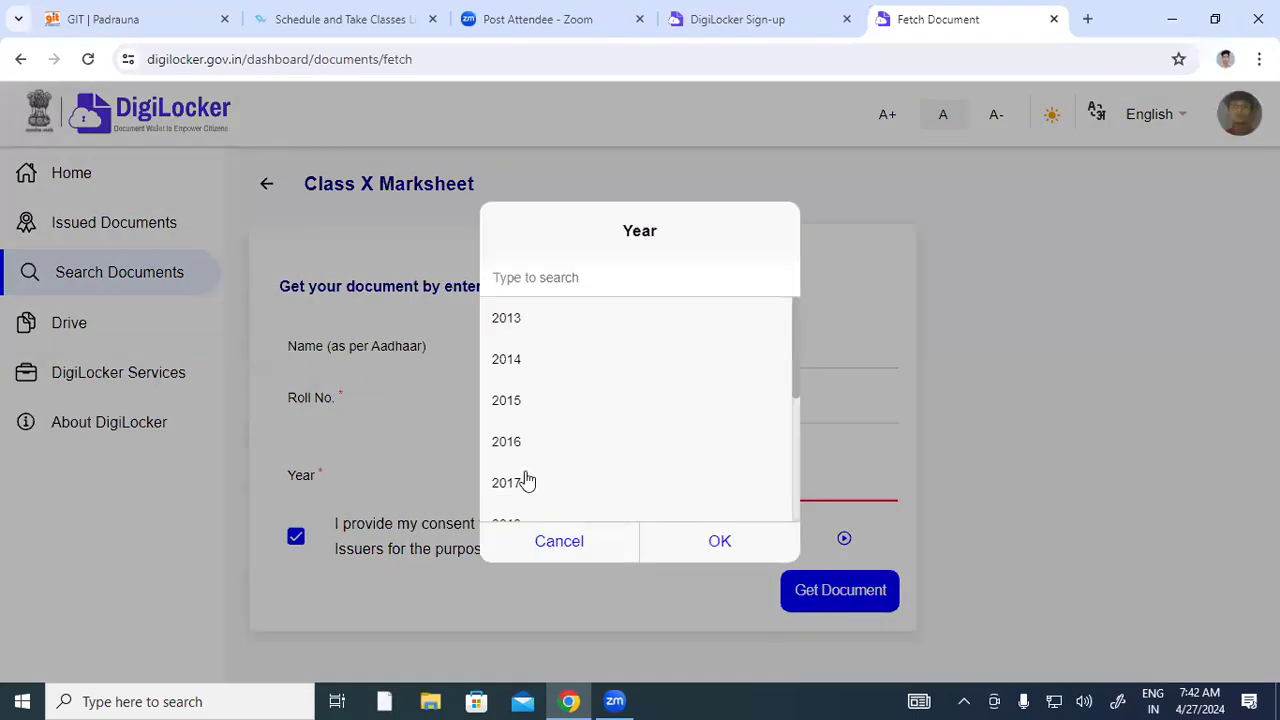
scroll(533, 432, "down", 1)
scroll(533, 432, "down", 1)
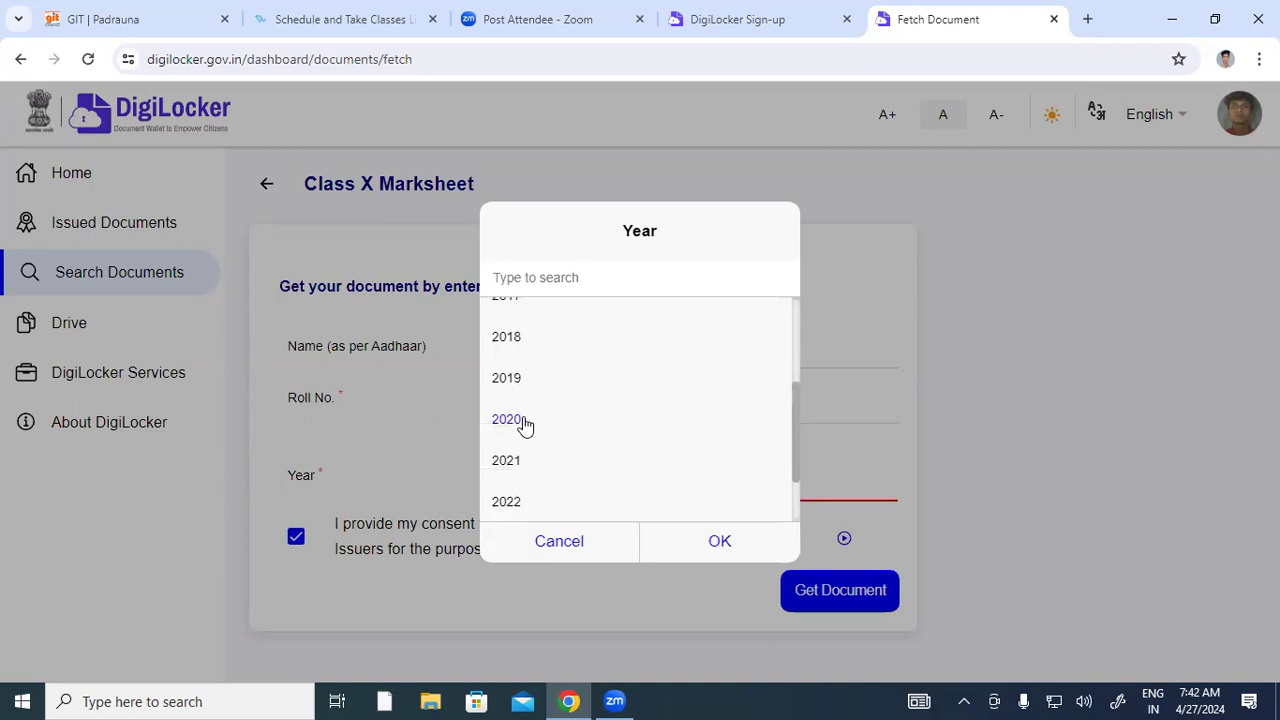
left_click(714, 542)
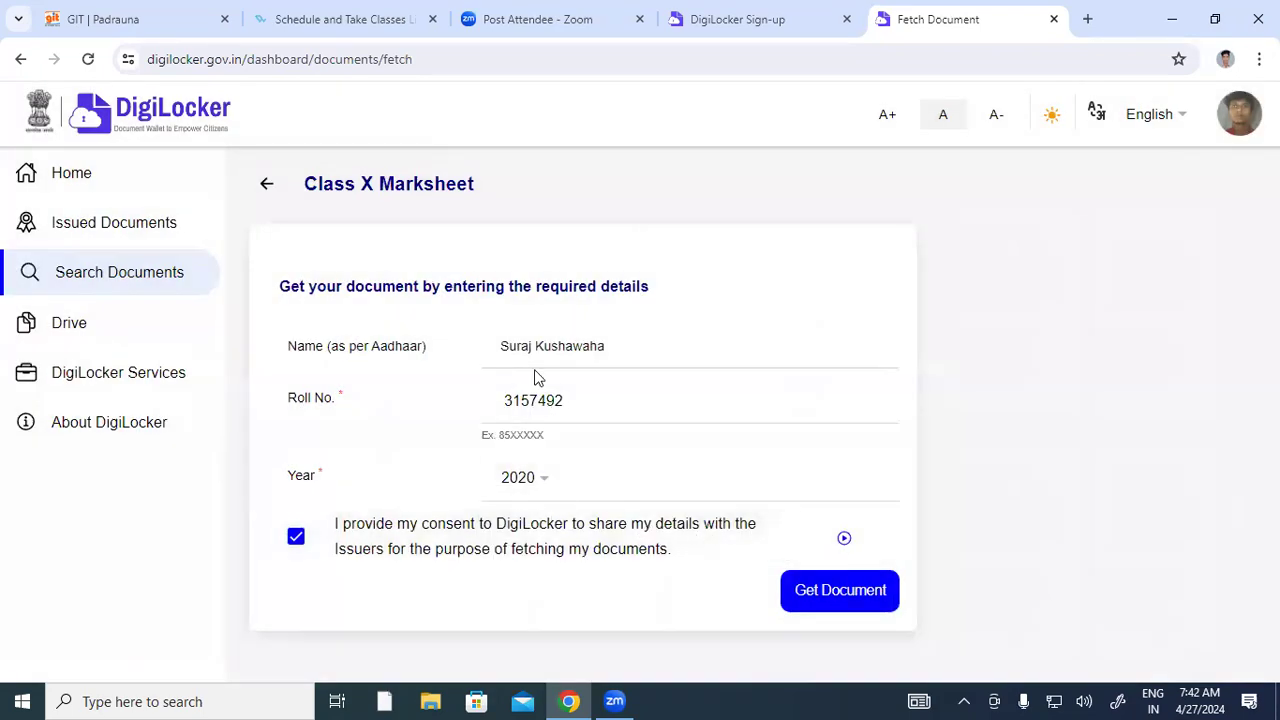
Fetch the Class X Marksheet and view the 2020 PASSED result as a PDF.
left_click(818, 597)
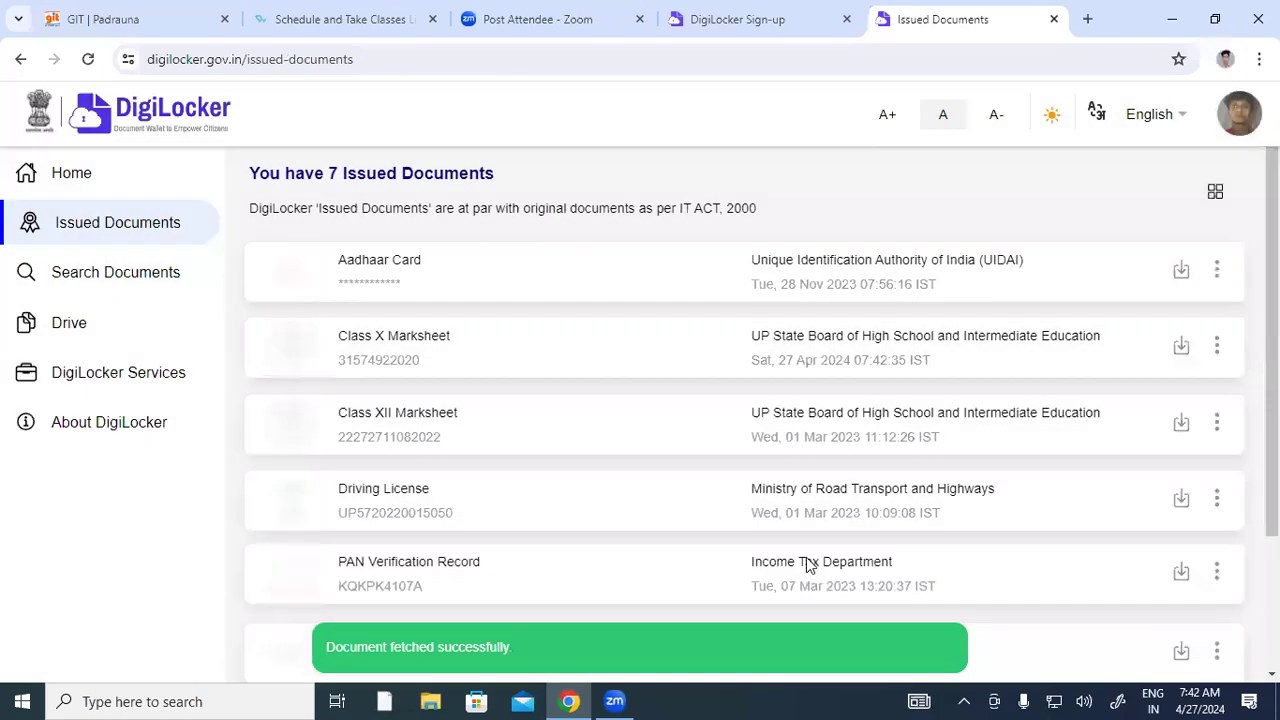
left_click(808, 566)
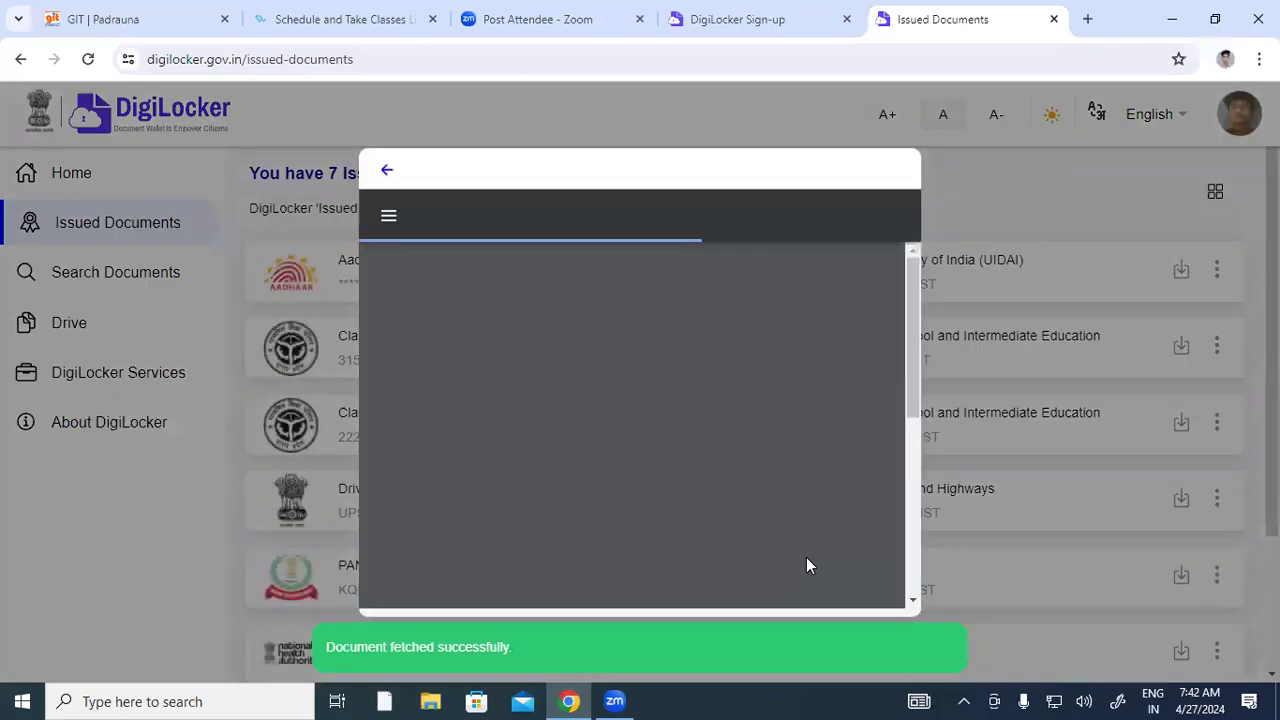
scroll(692, 475, "down", 1)
scroll(692, 475, "down", 3)
scroll(692, 475, "up", 4)
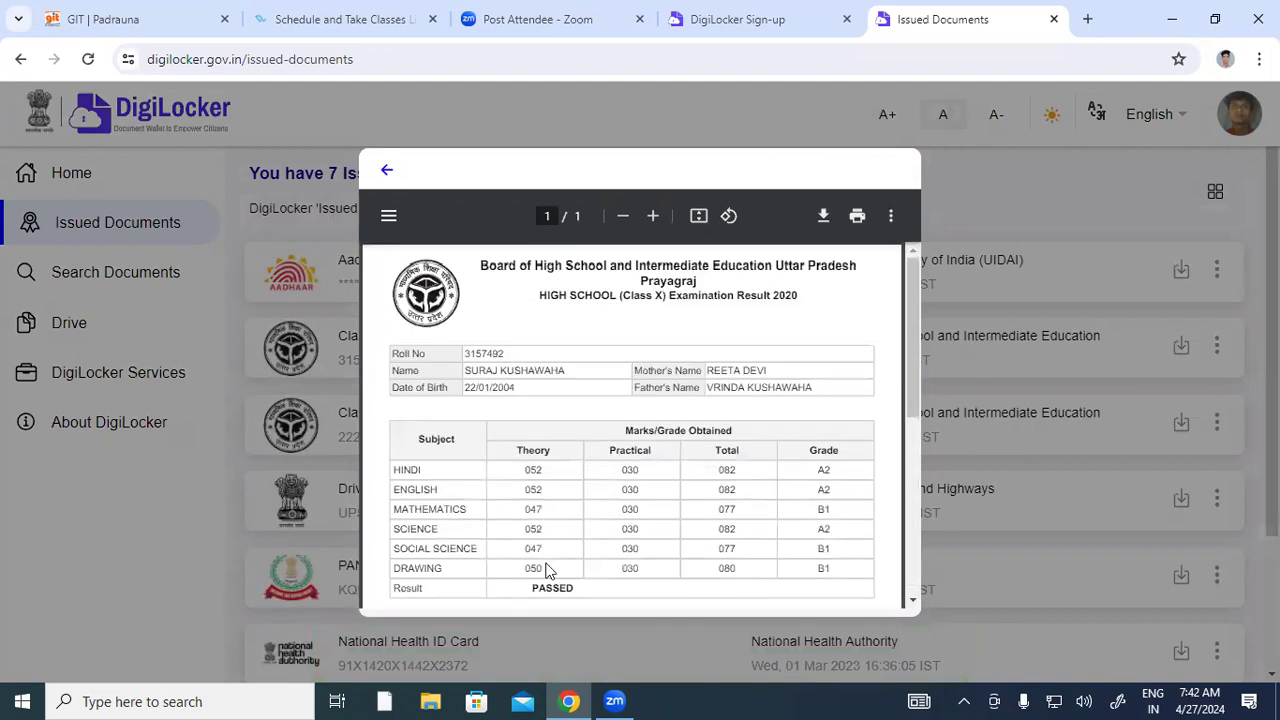
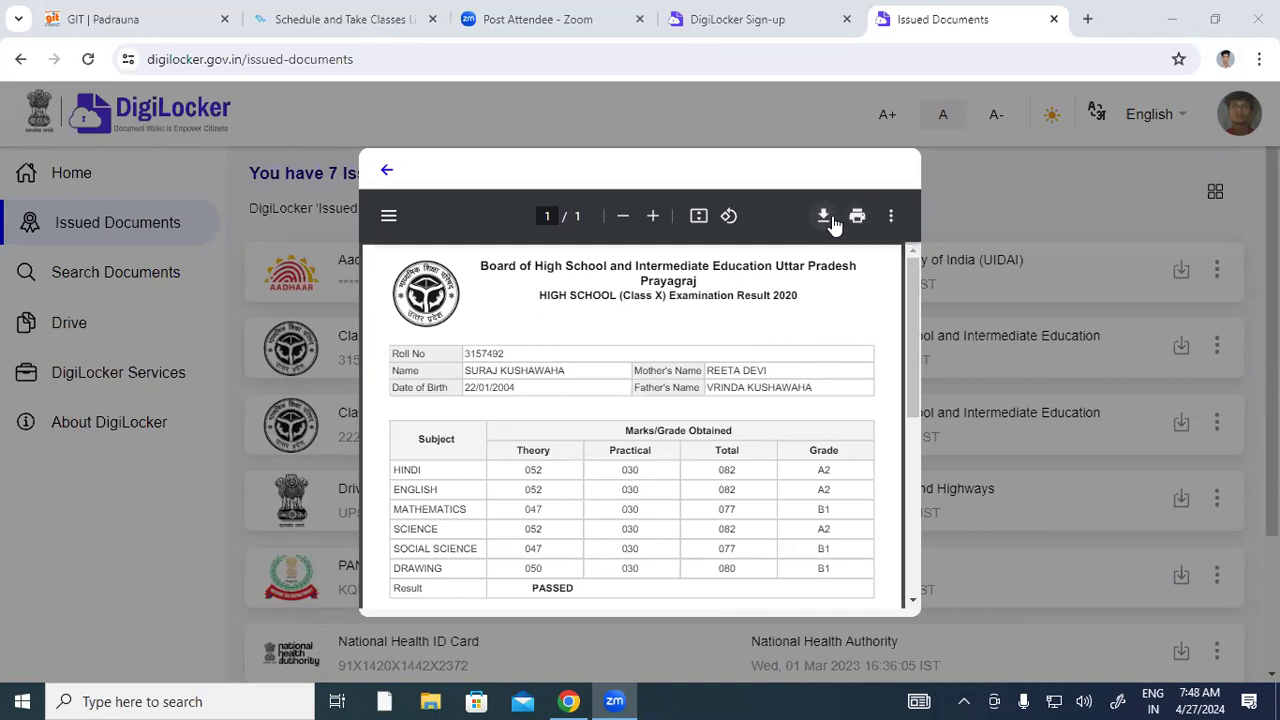
Save the Class X marksheet PDF to the Desktop as download.pdf and minimize Chrome.
left_click(824, 216)
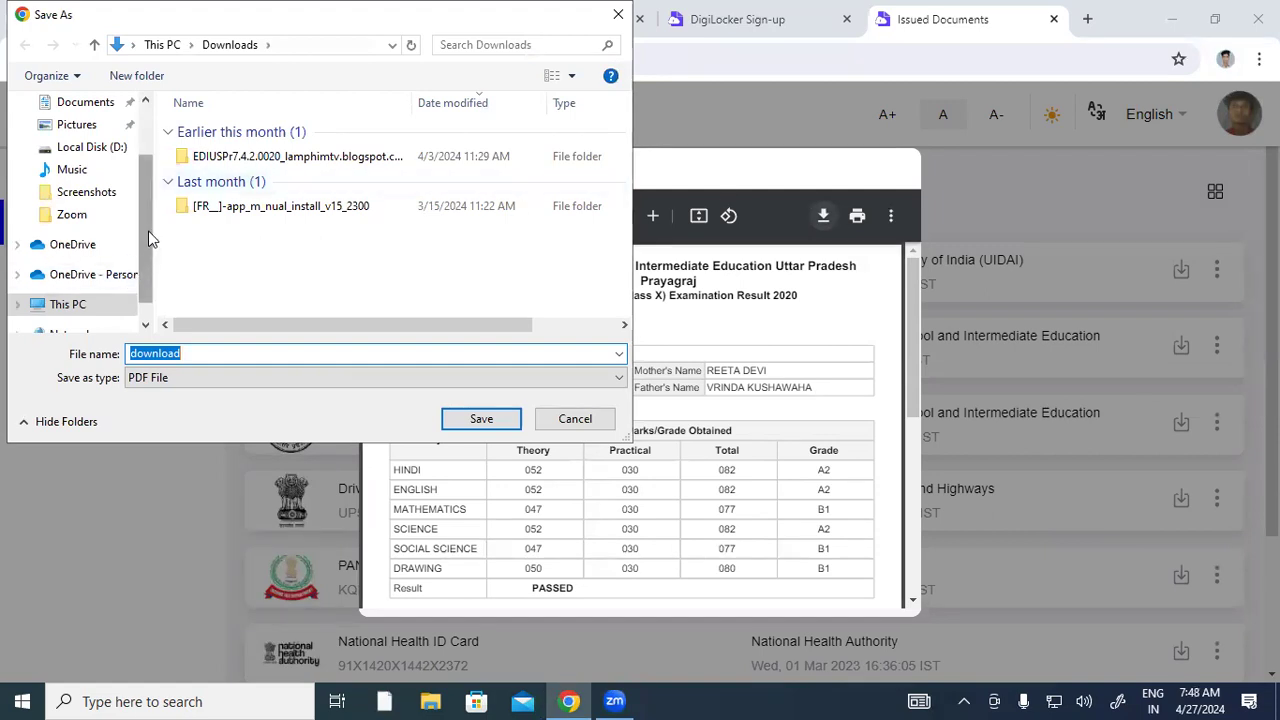
scroll(75, 240, "up", 2)
left_click(77, 140)
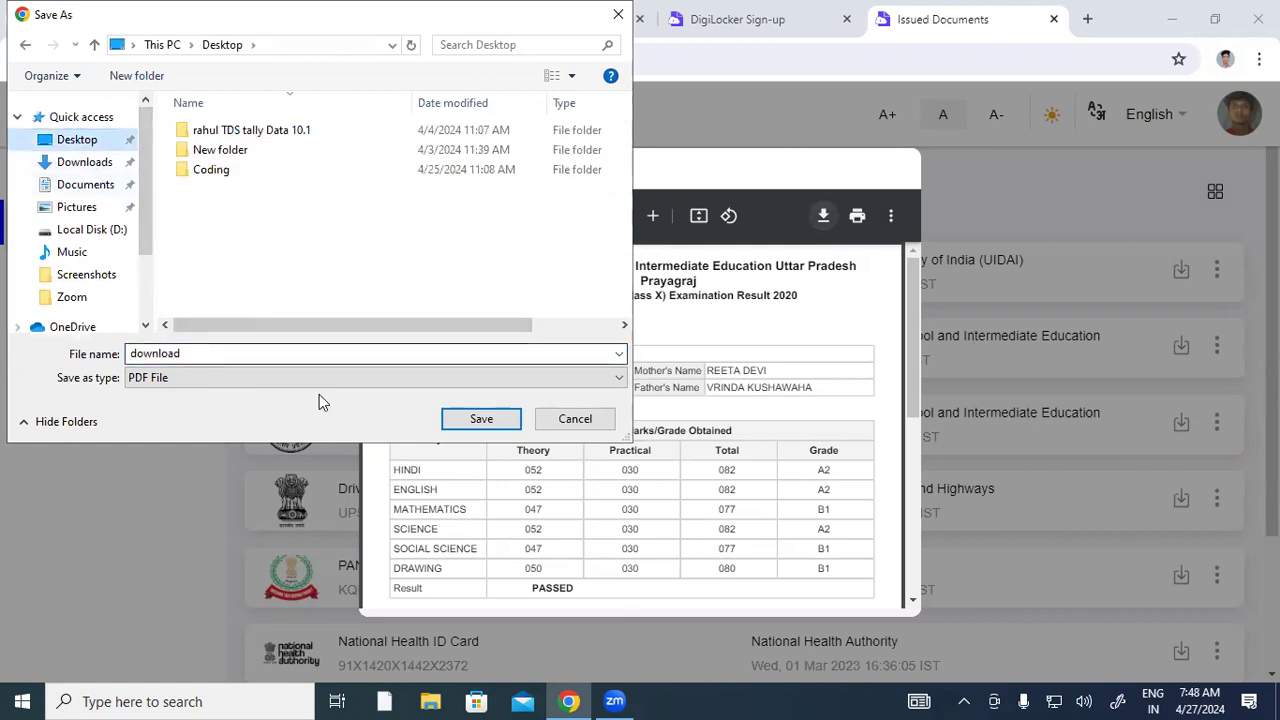
left_click(488, 422)
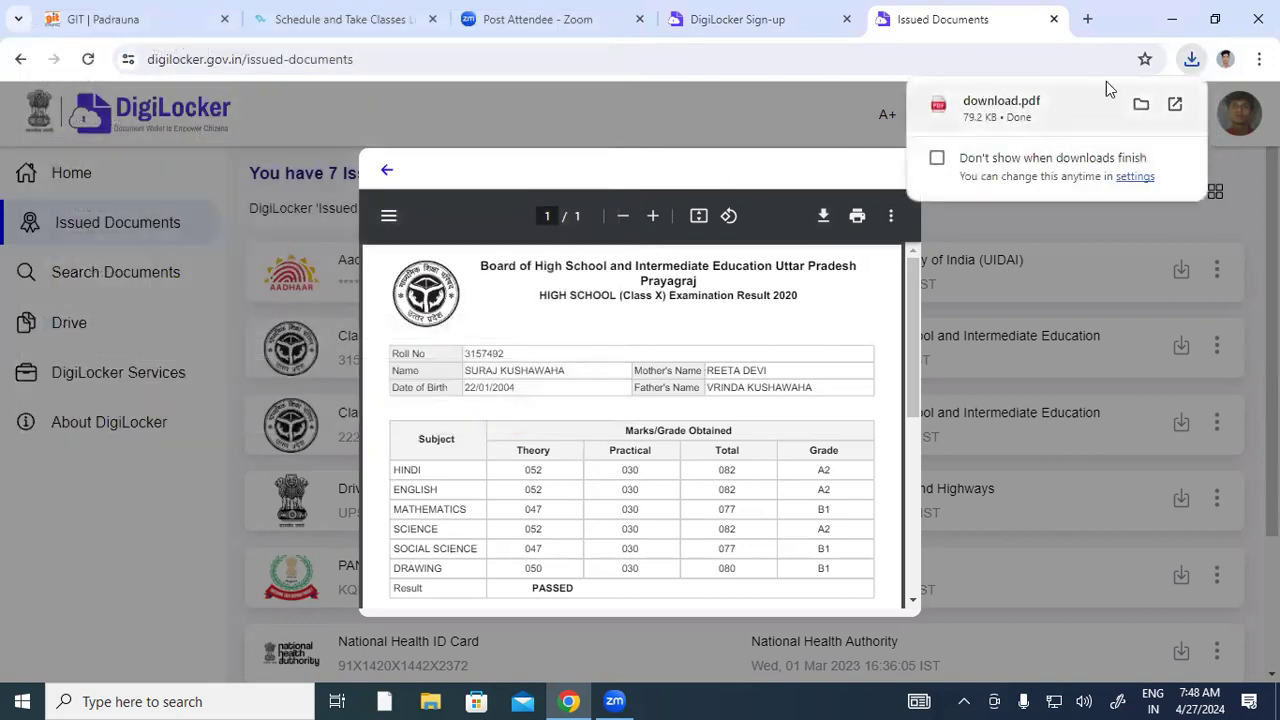
left_click(1168, 20)
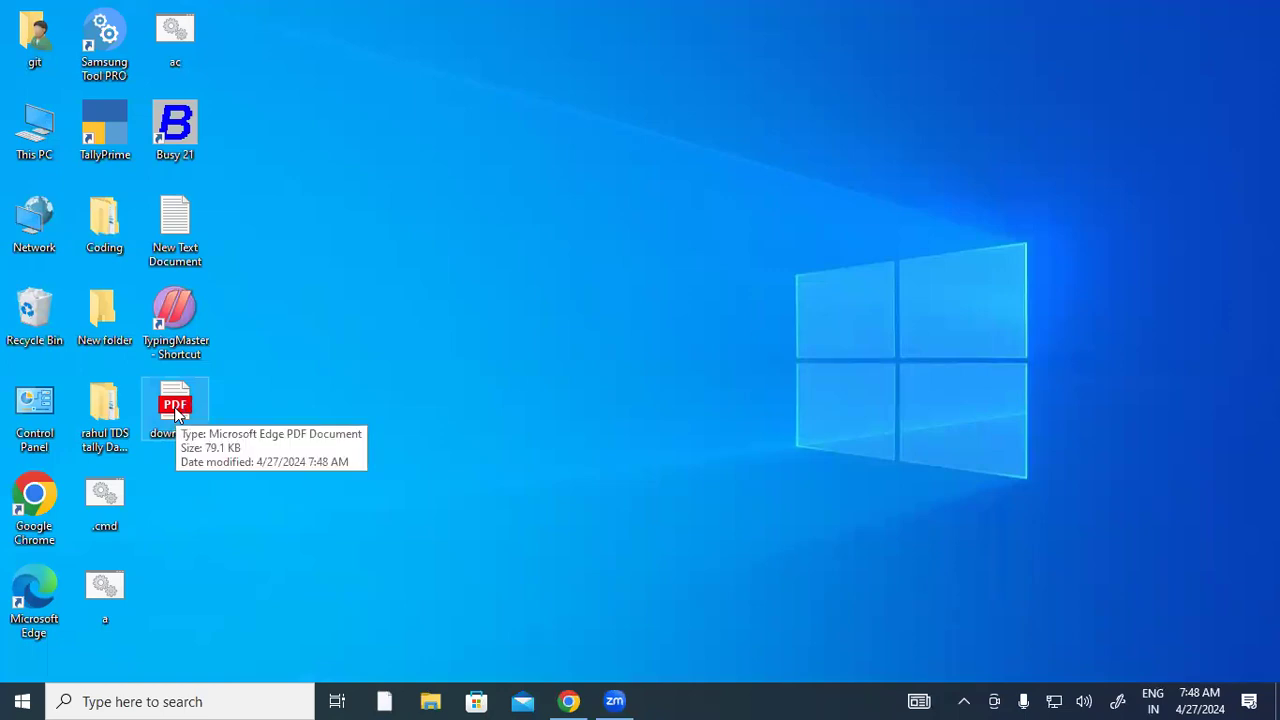
Open download.pdf in Edge, scroll through the marksheet, then minimize the viewer.
key("Return")
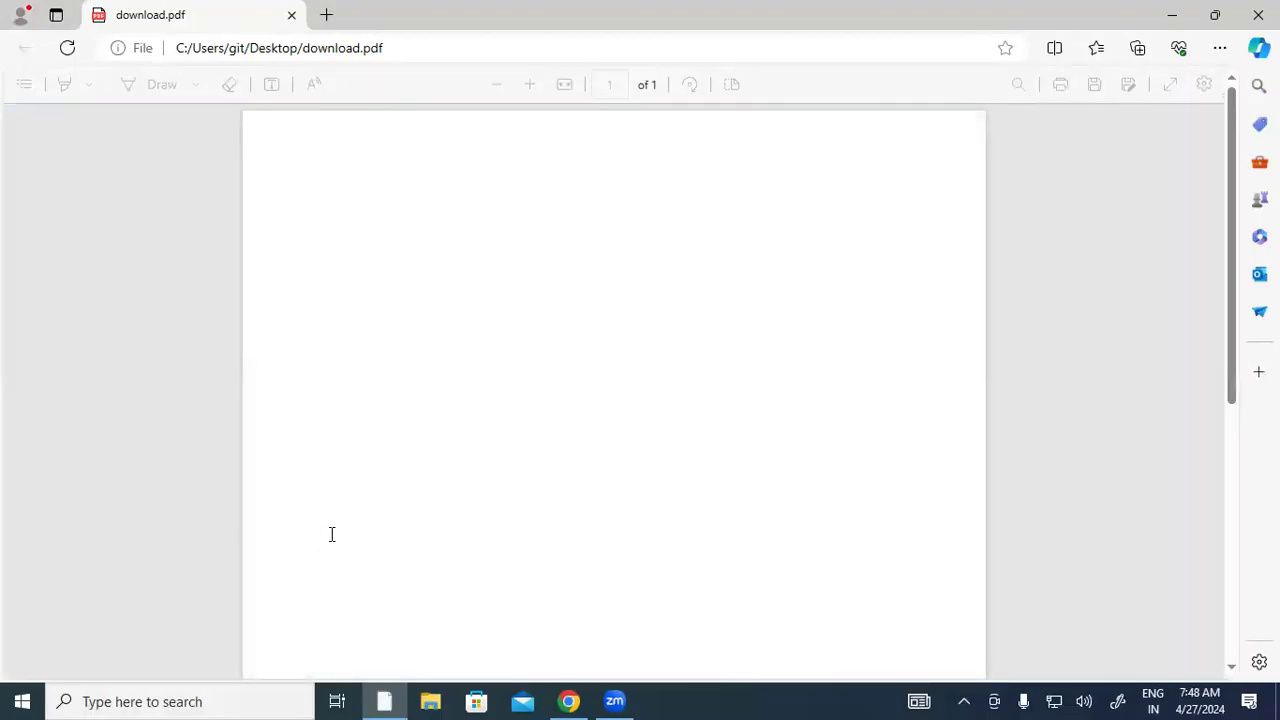
scroll(510, 440, "down", 5)
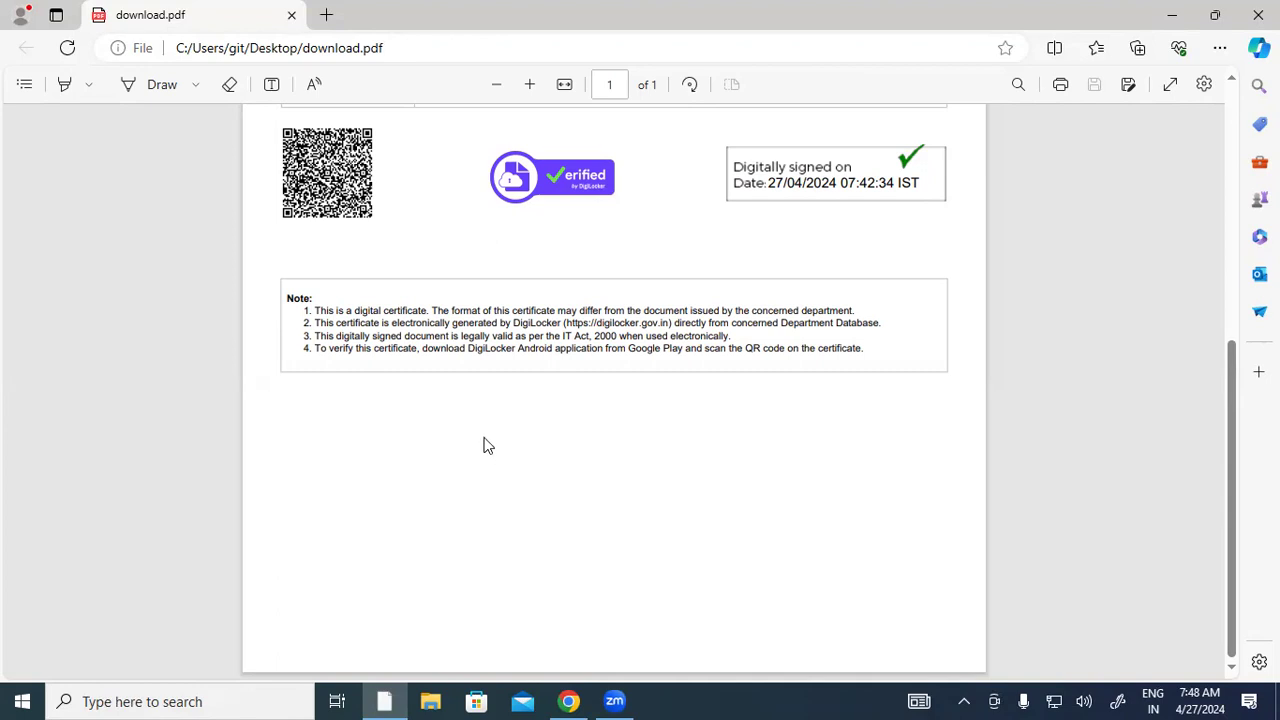
left_click(1172, 14)
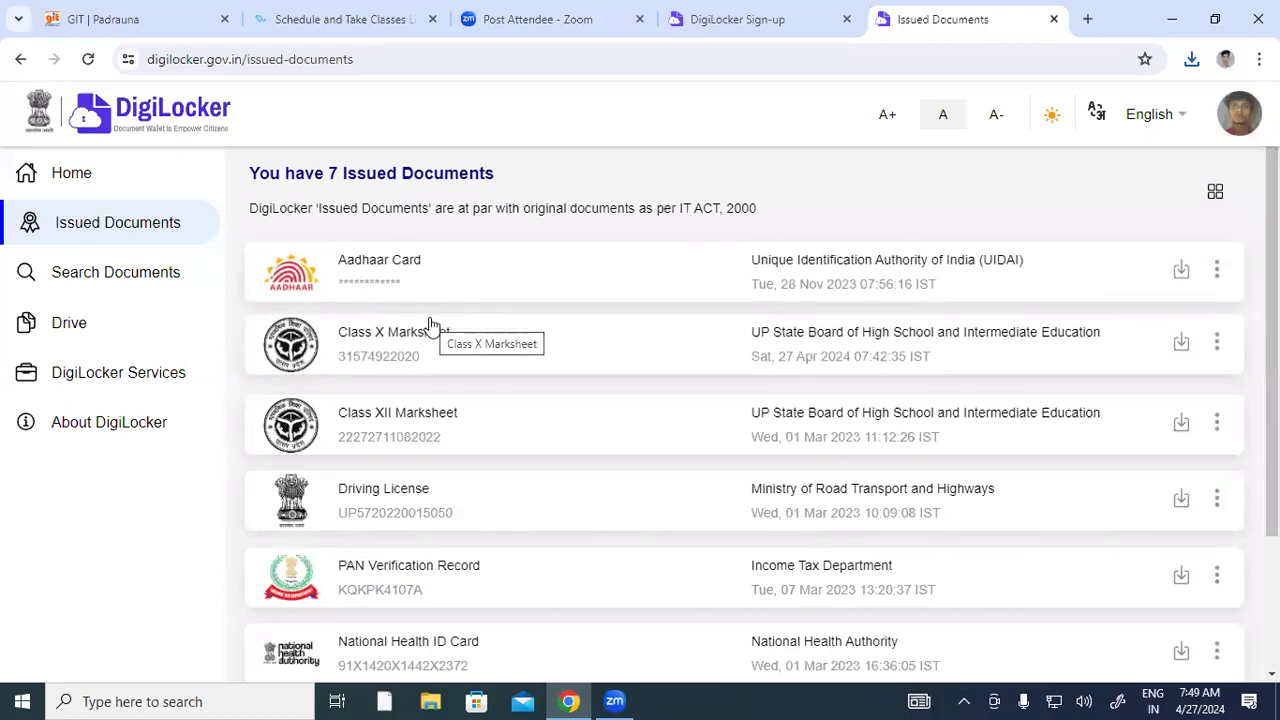
Open 'Manage your Account Settings' from the profile avatar menu.
left_click(1241, 138)
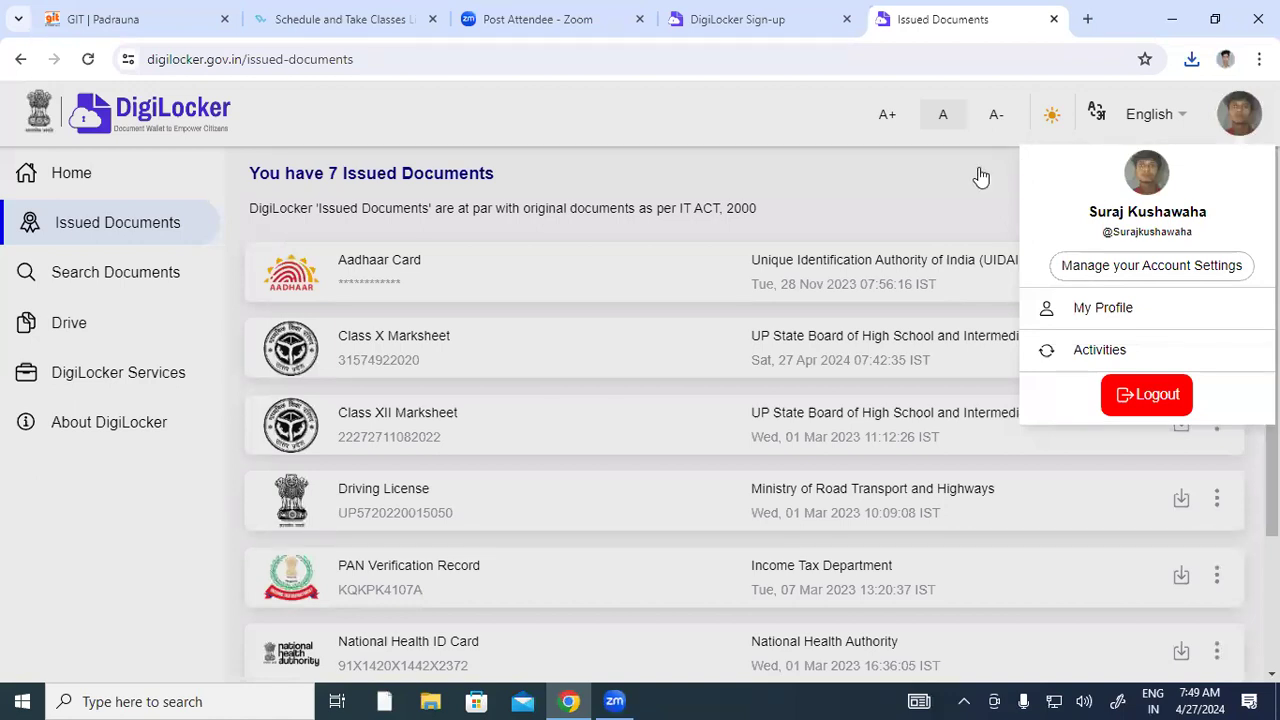
left_click(501, 188)
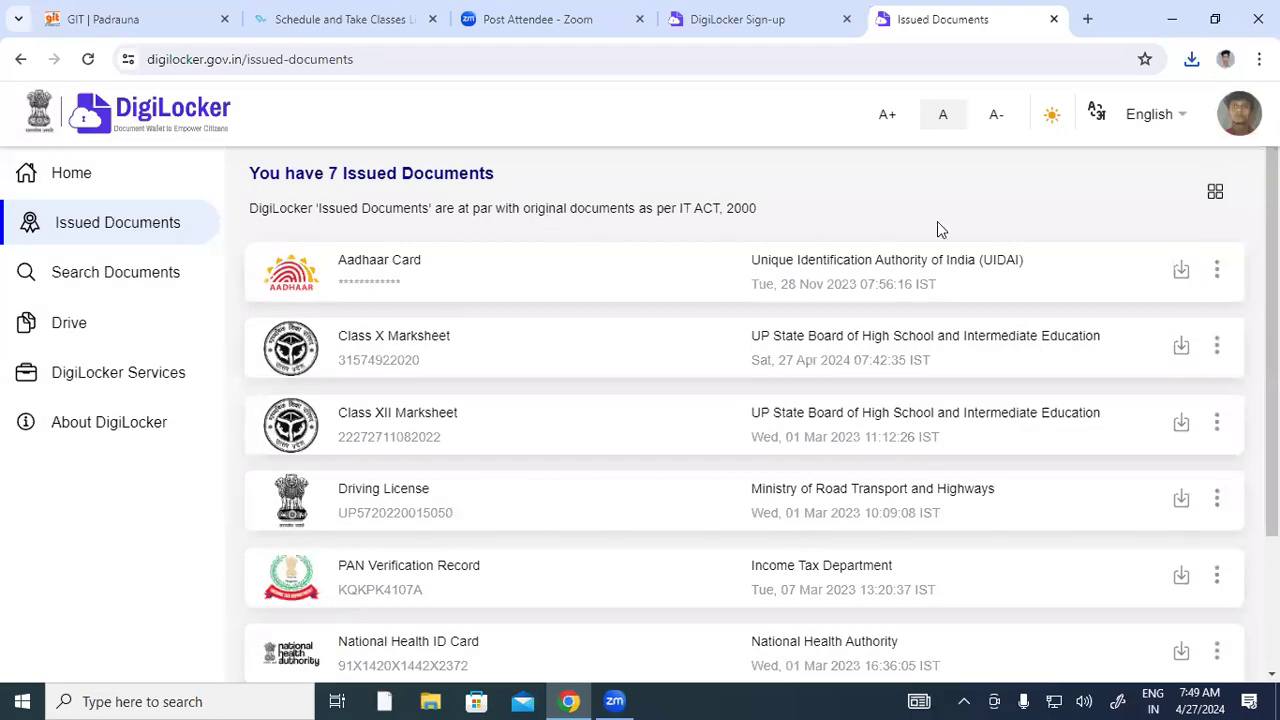
left_click(1231, 130)
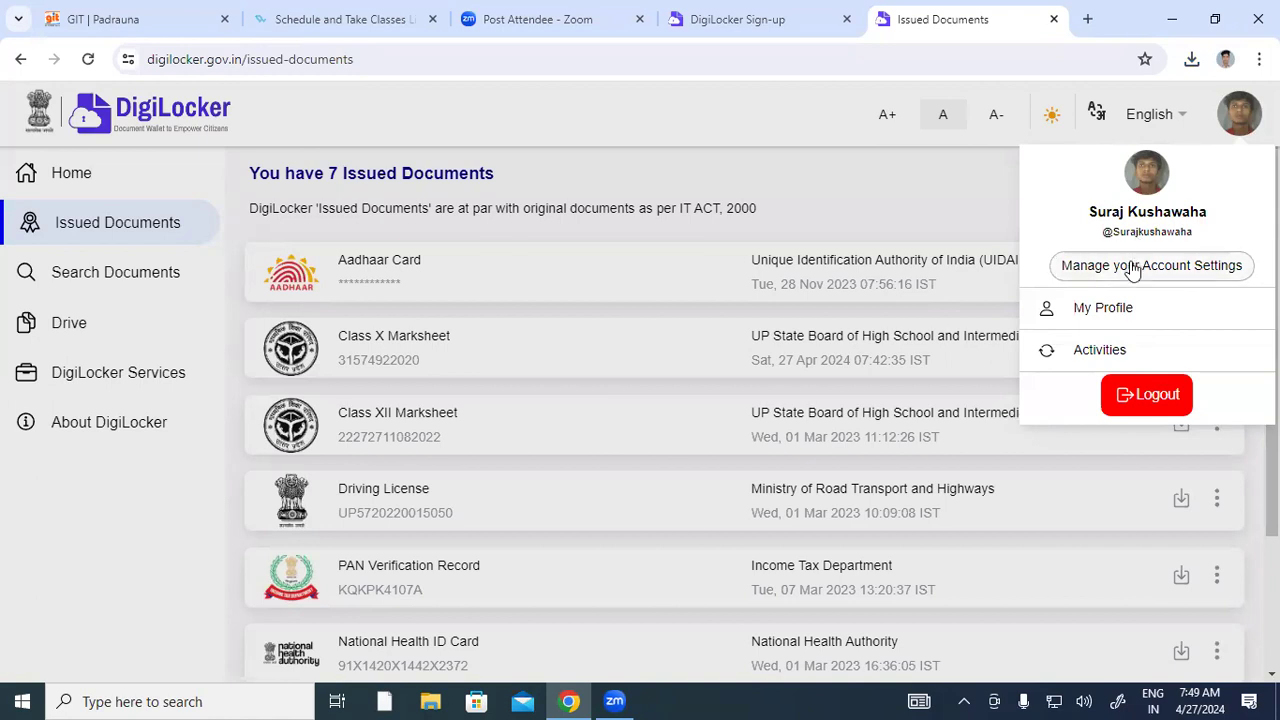
left_click(1133, 268)
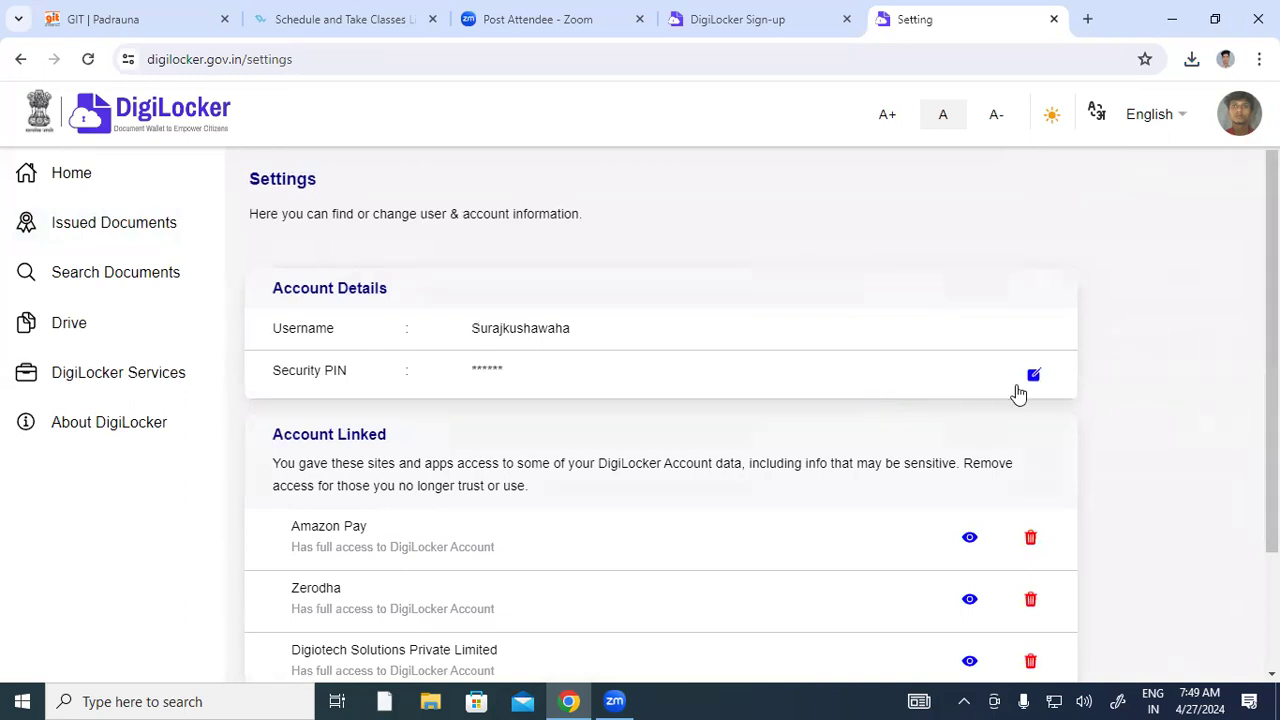
Scroll the Settings page, then open My Profile from the avatar menu.
scroll(614, 409, "down", 2)
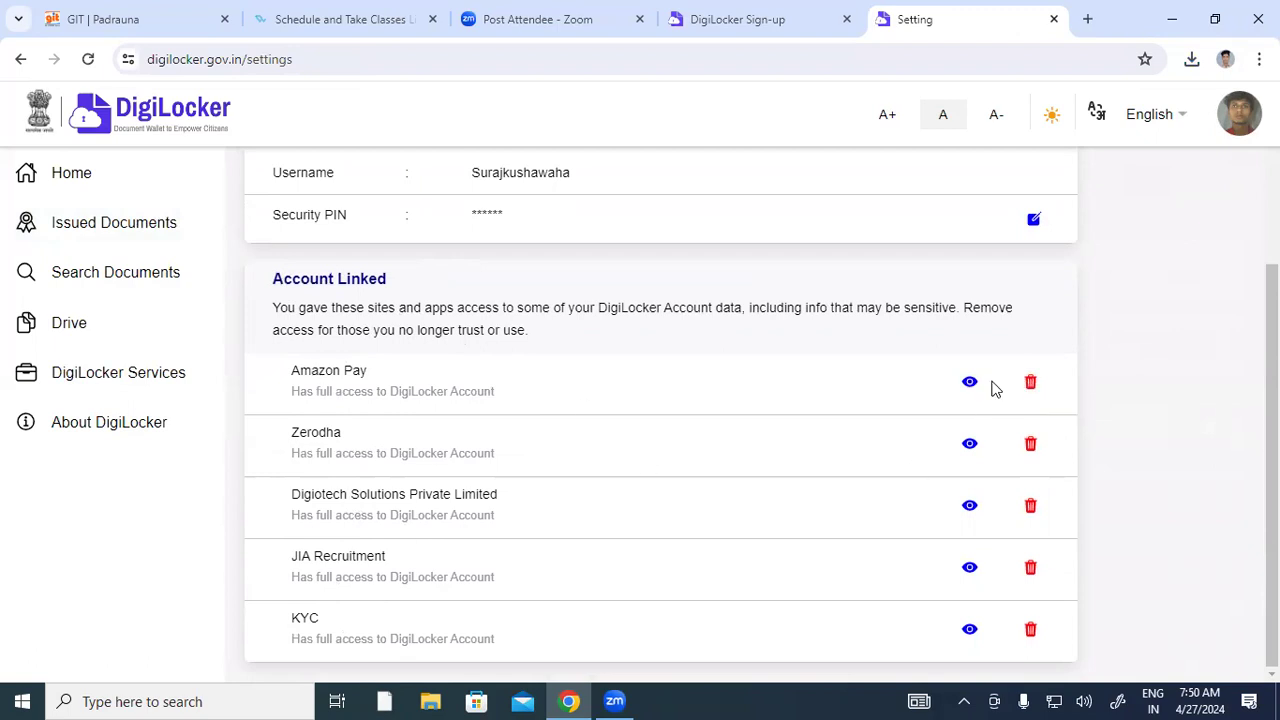
scroll(560, 335, "up", 2)
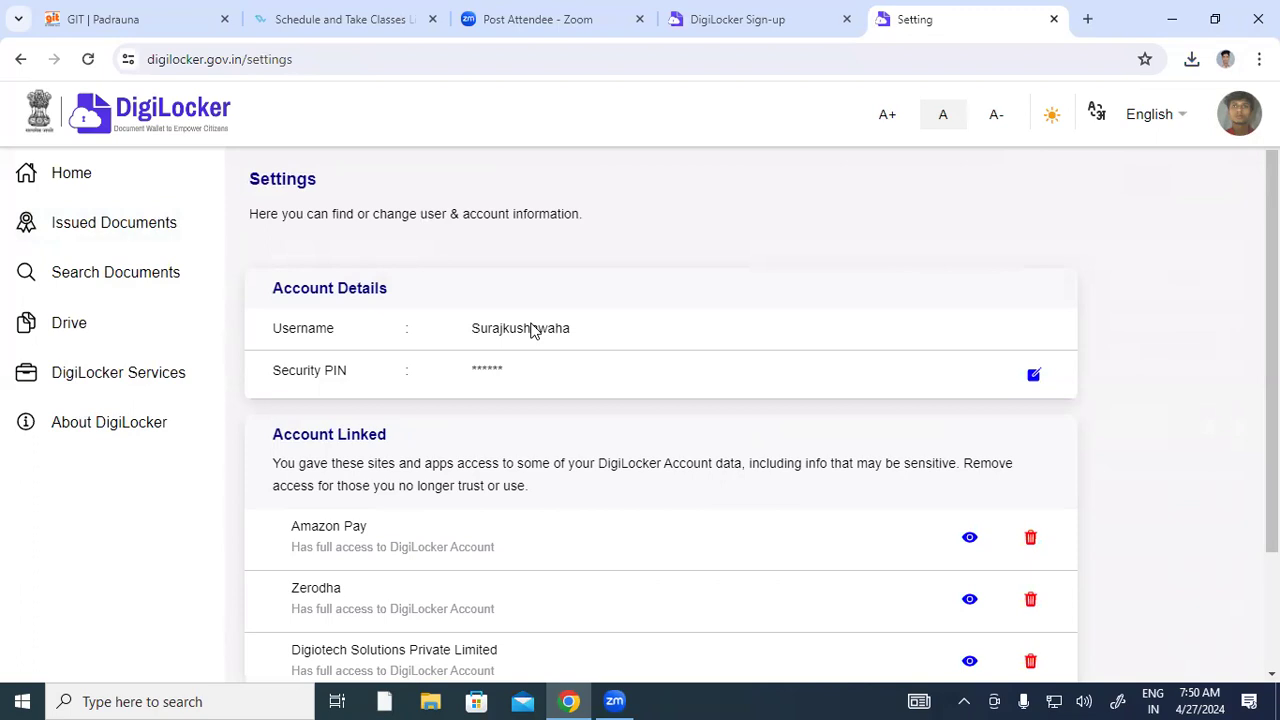
left_click(1236, 119)
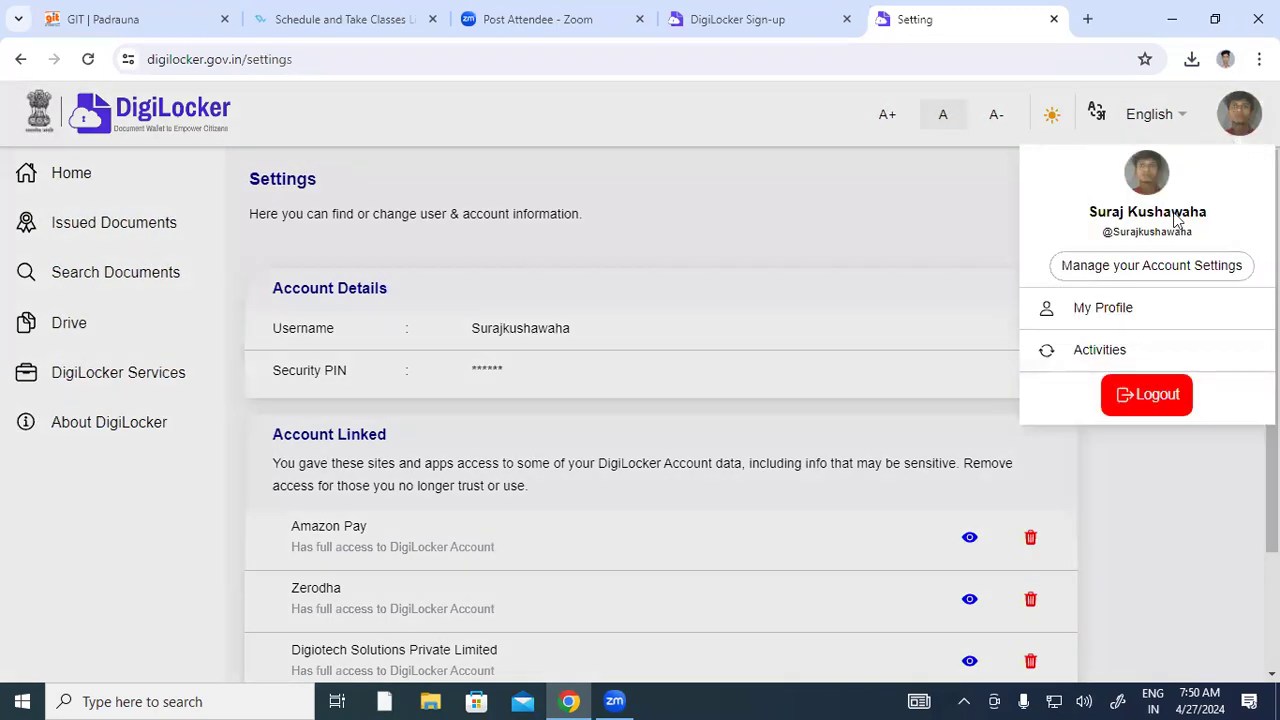
left_click(1147, 266)
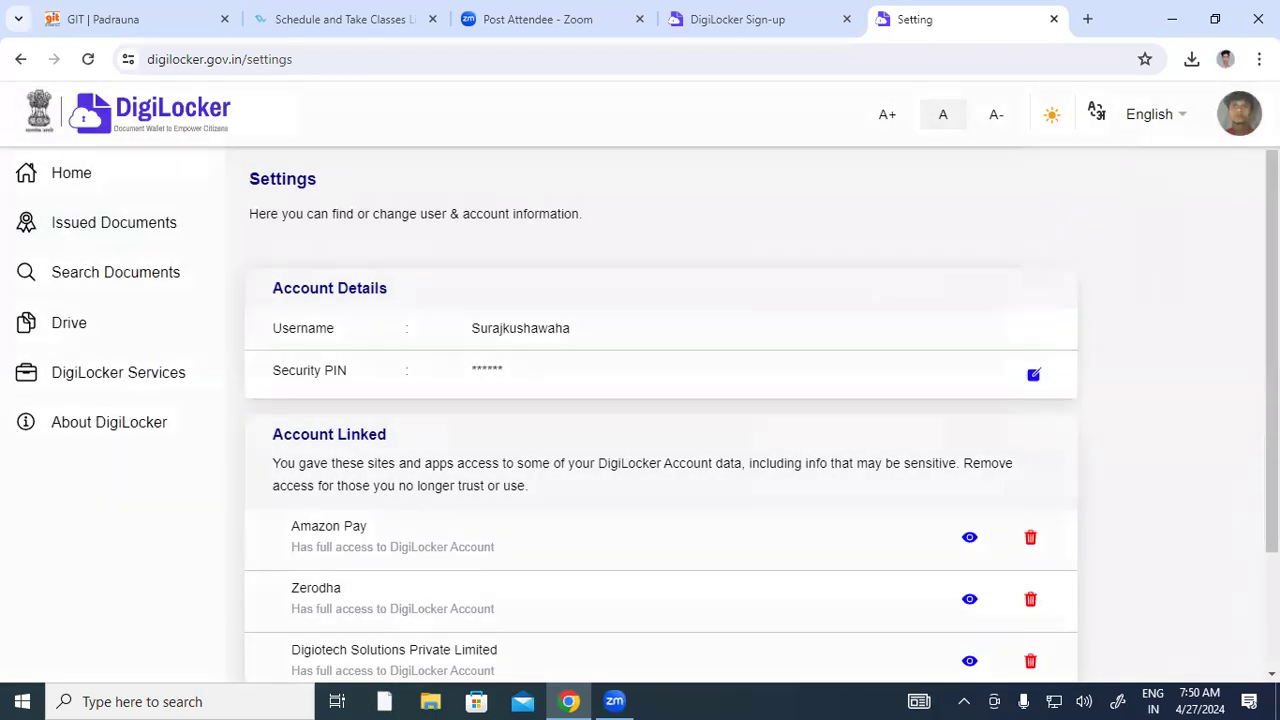
left_click(1242, 112)
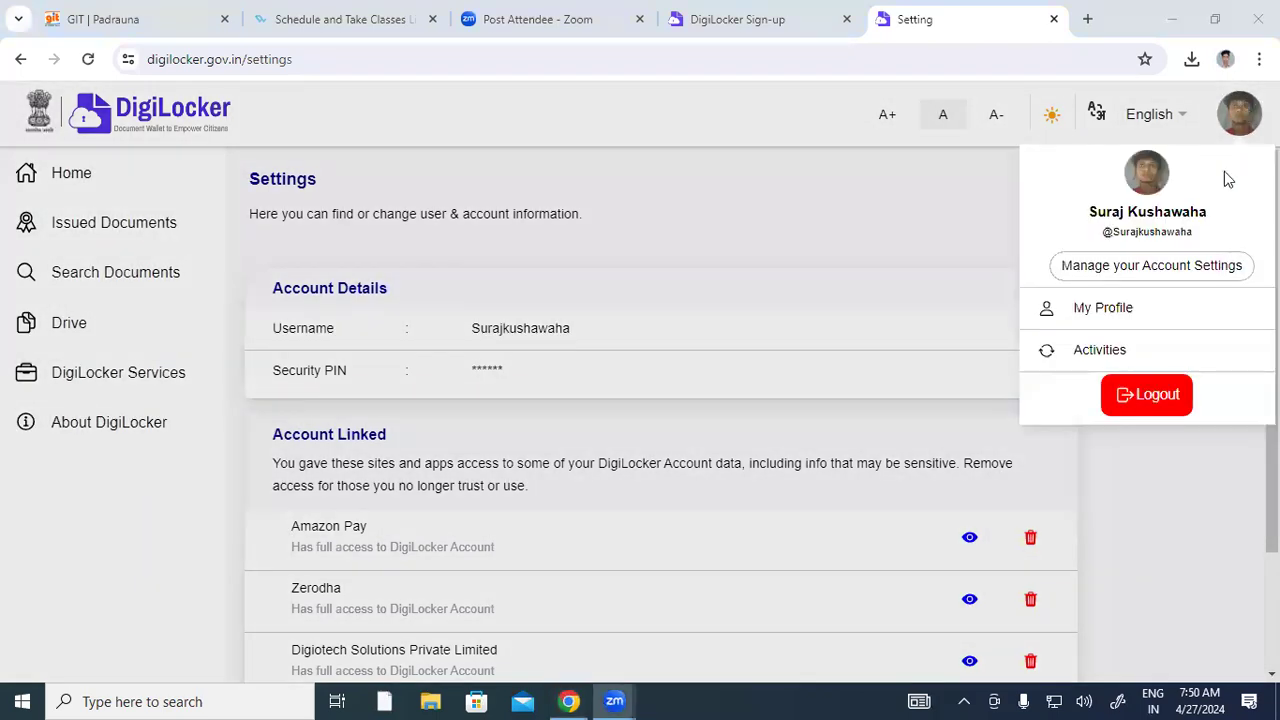
left_click(1128, 316)
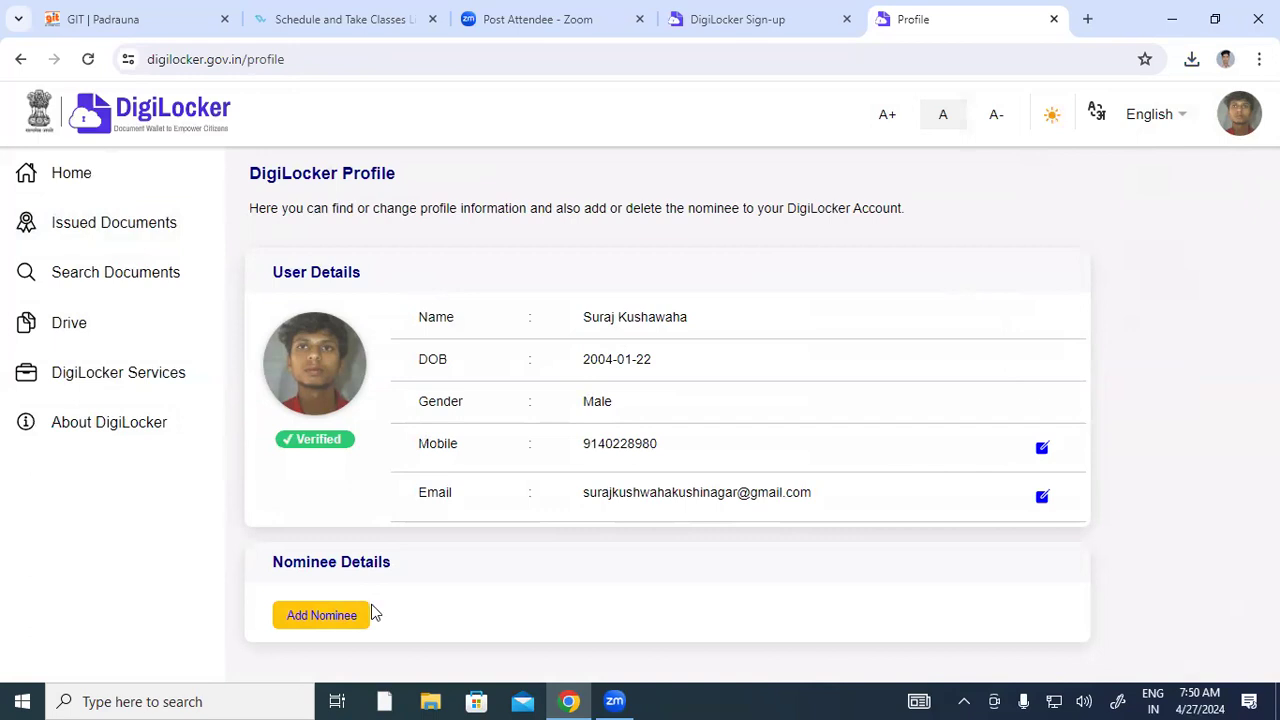
left_click(306, 617)
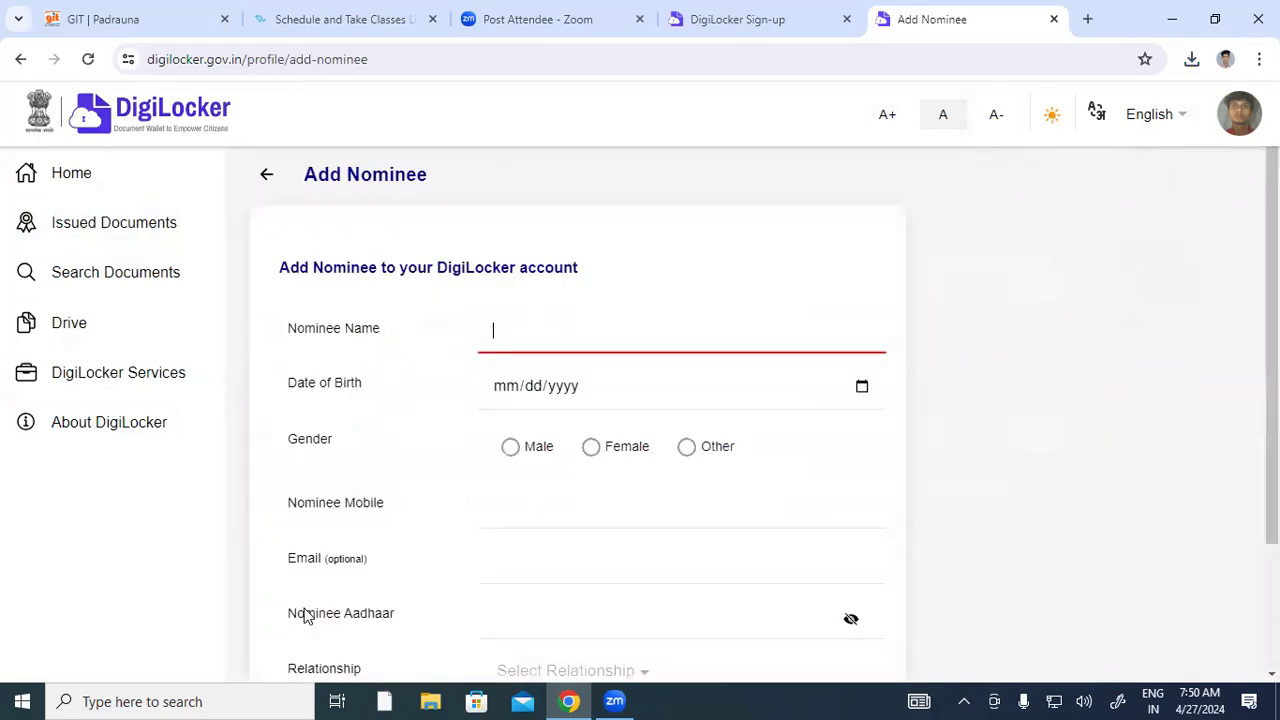
scroll(311, 434, "down", 1)
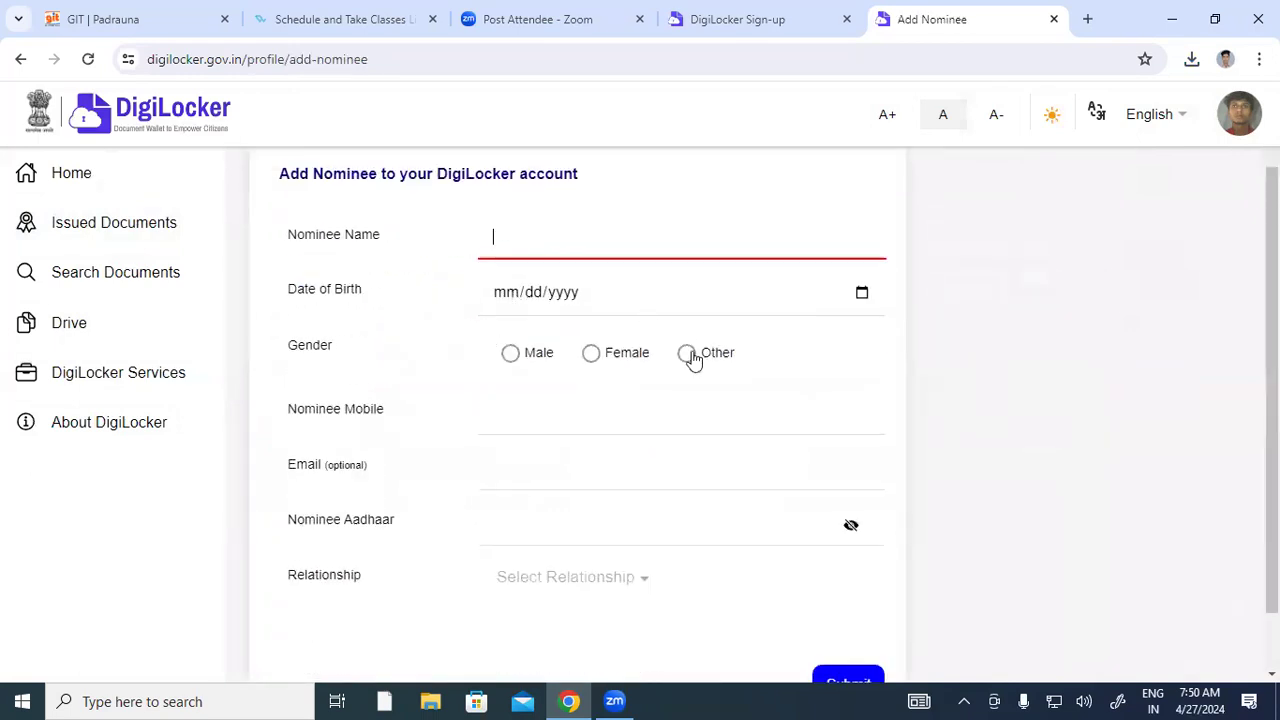
scroll(560, 428, "down", 1)
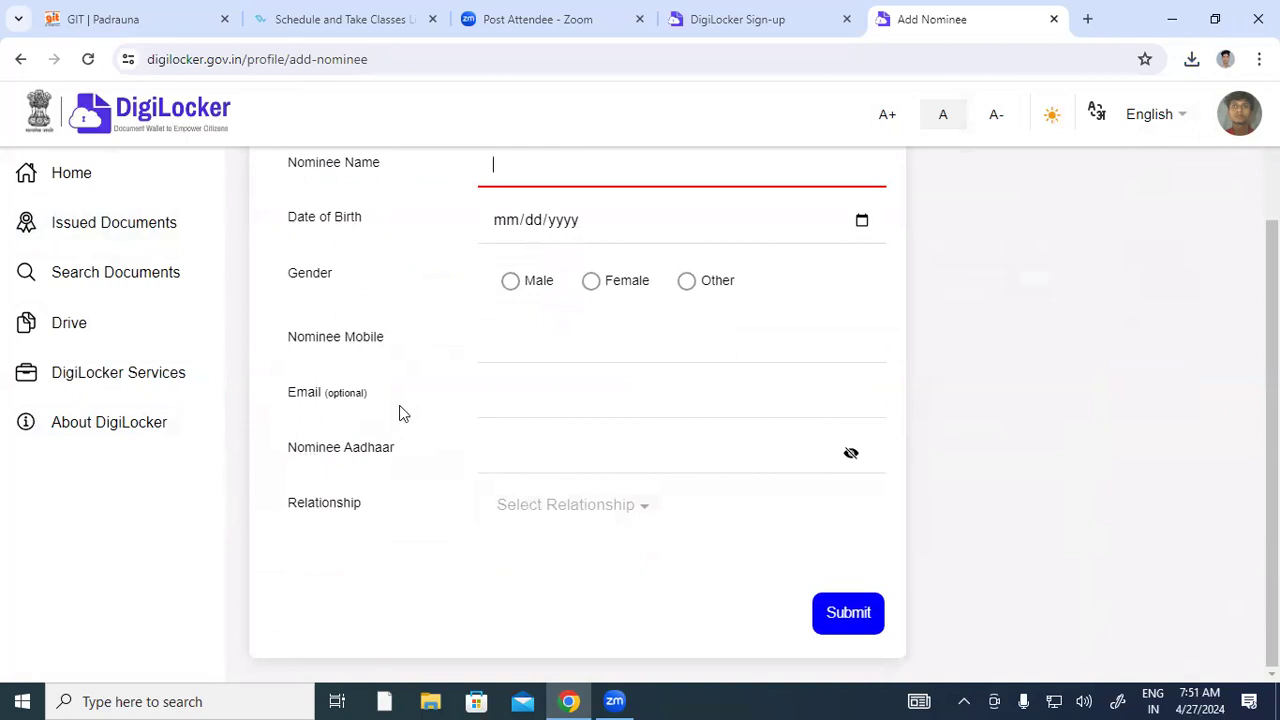
scroll(330, 275, "up", 3)
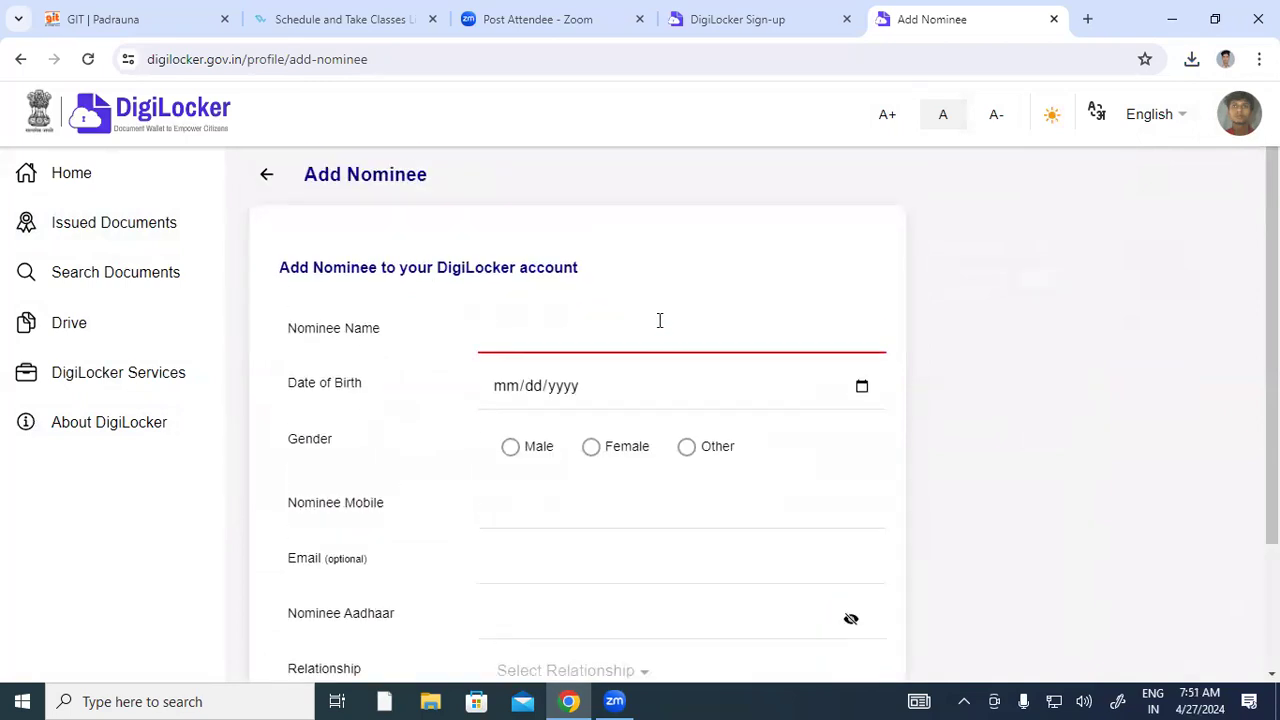
left_click(260, 185)
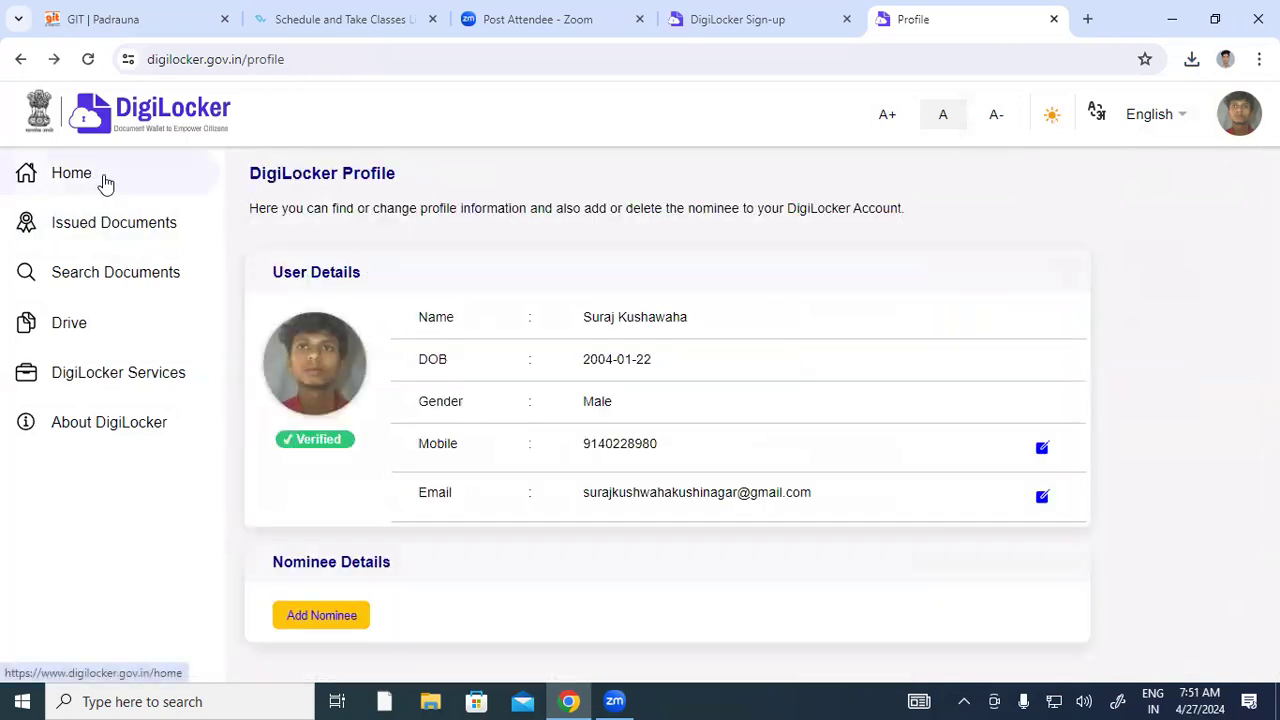
On the DigiLocker sign-in page, try the mobile, Aadhaar and username sign-in options.
left_click(760, 19)
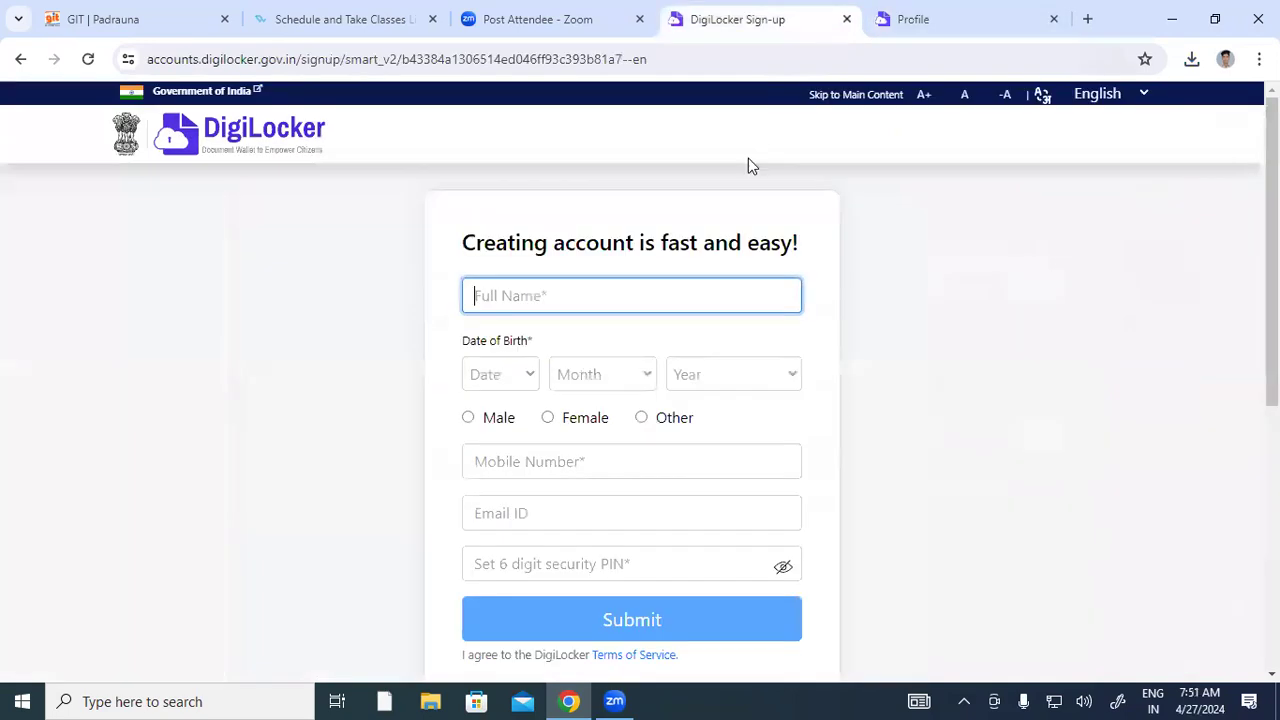
scroll(782, 368, "down", 5)
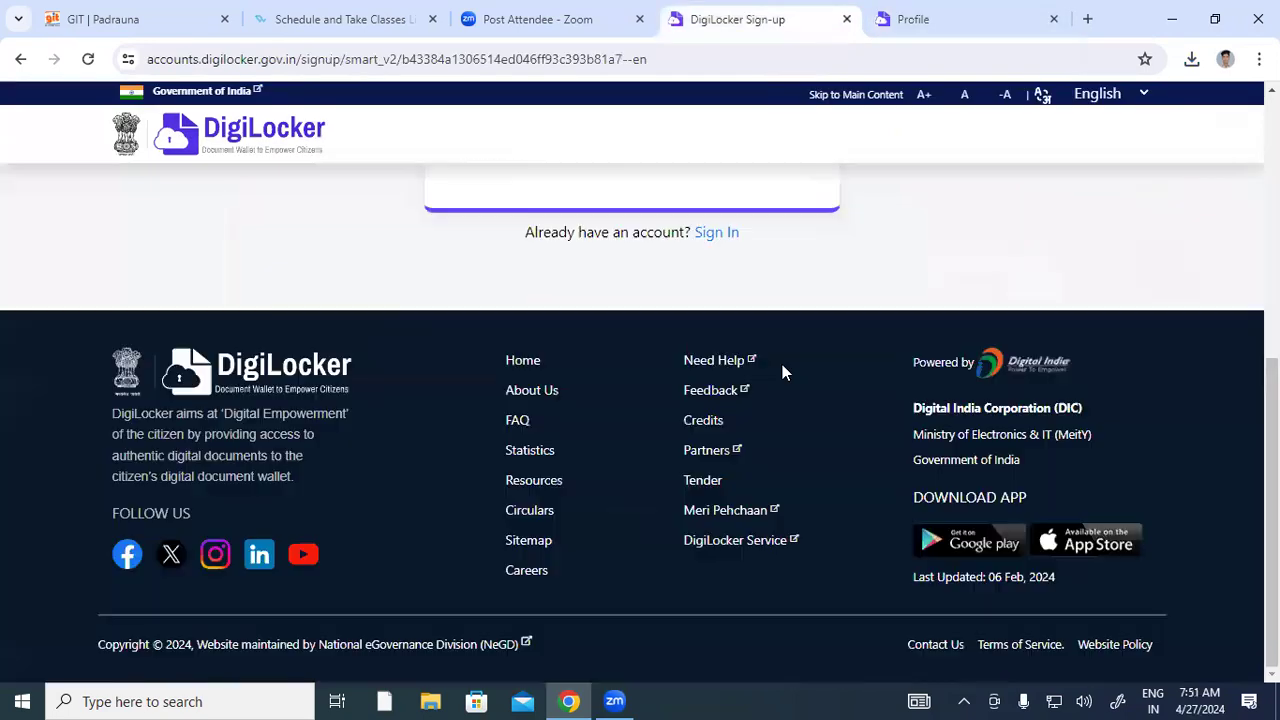
left_click(737, 237)
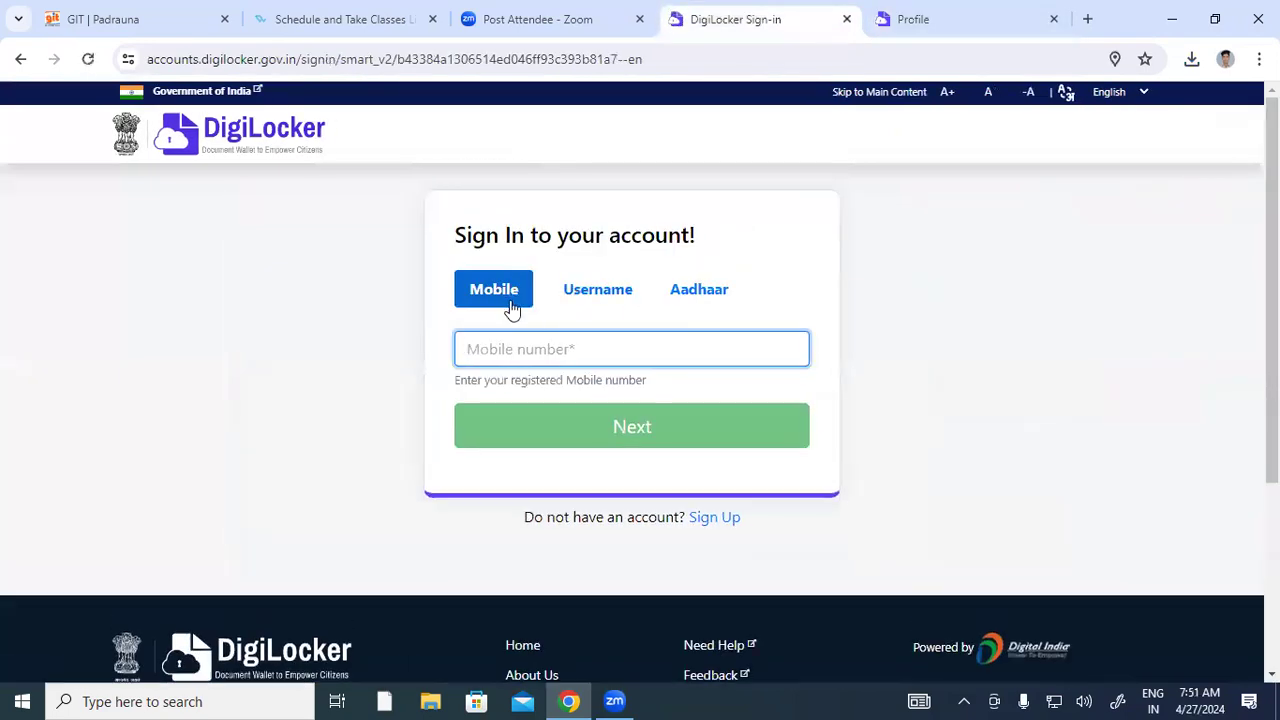
left_click(735, 290)
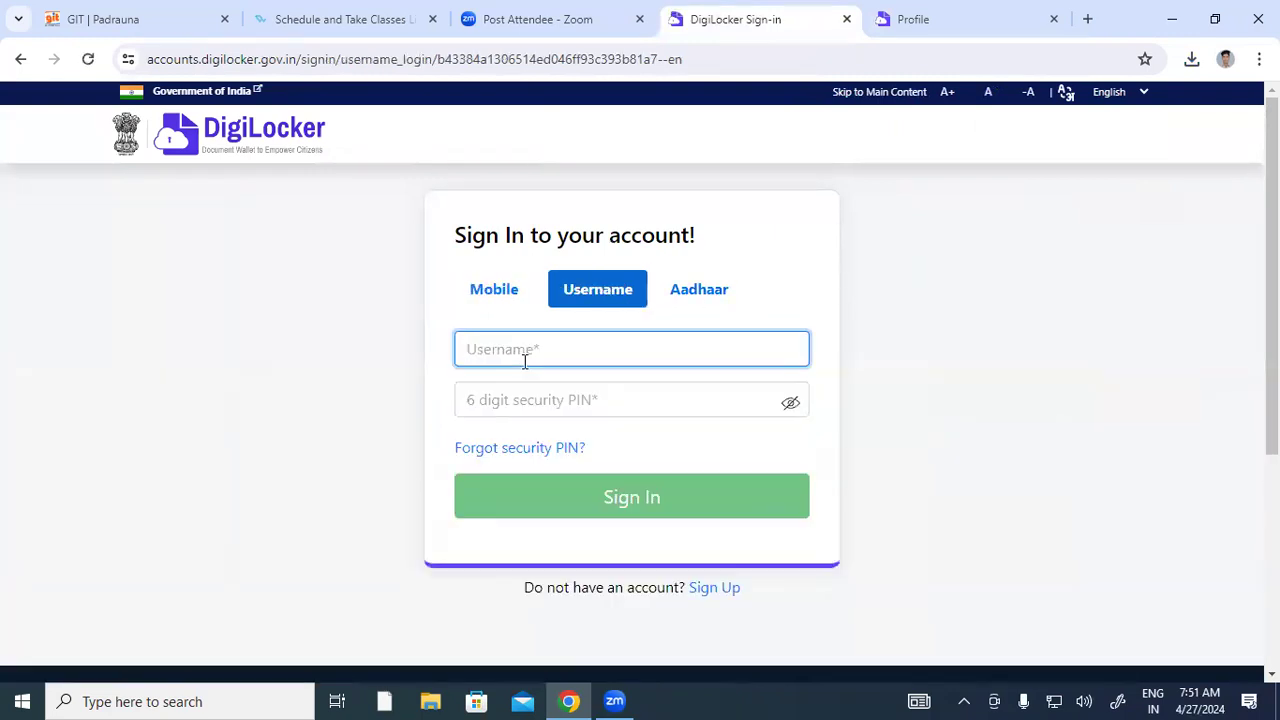
left_click(510, 298)
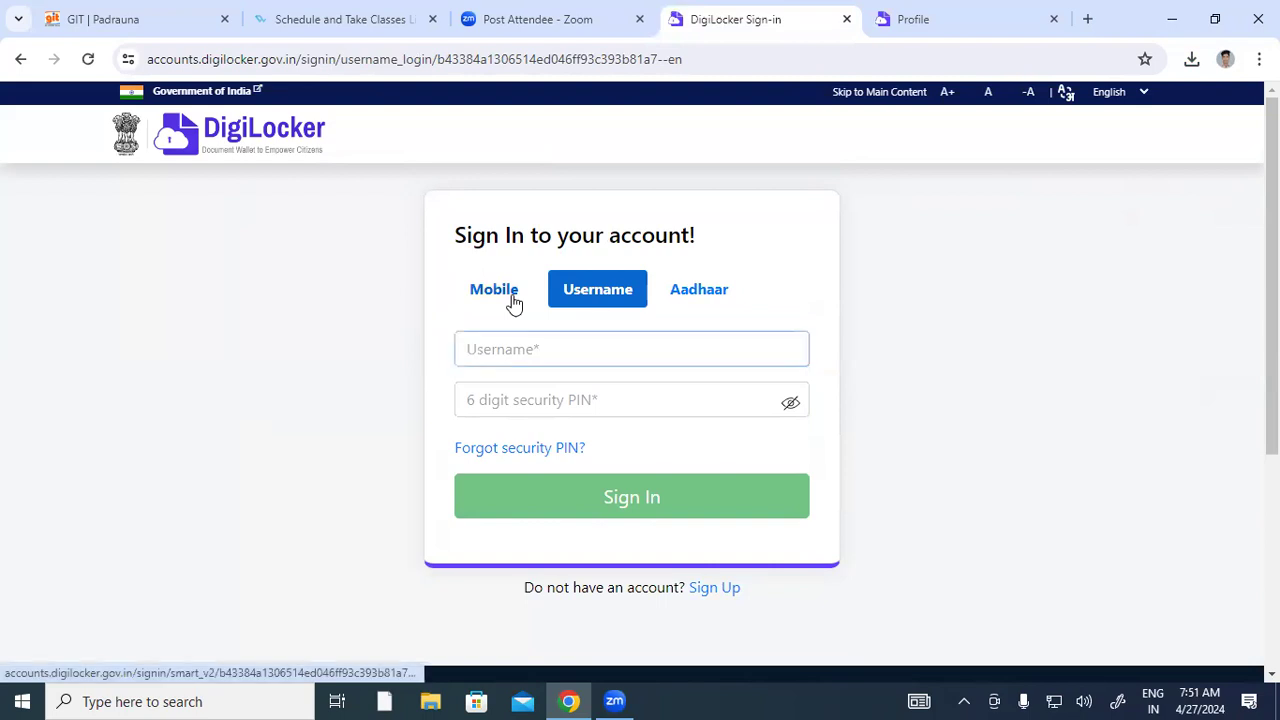
left_click(683, 305)
left_click(497, 300)
left_click(589, 294)
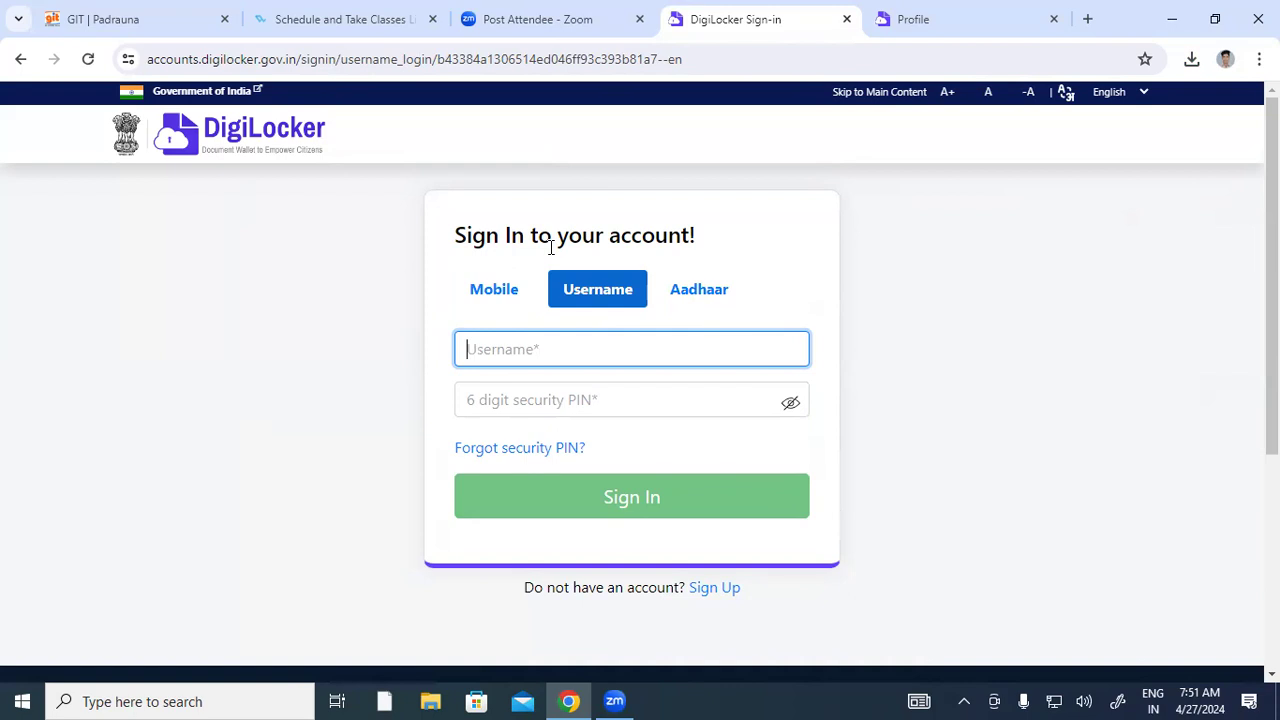
Revisit account Settings from the profile tab, then return to the Sign In tab.
left_click(937, 30)
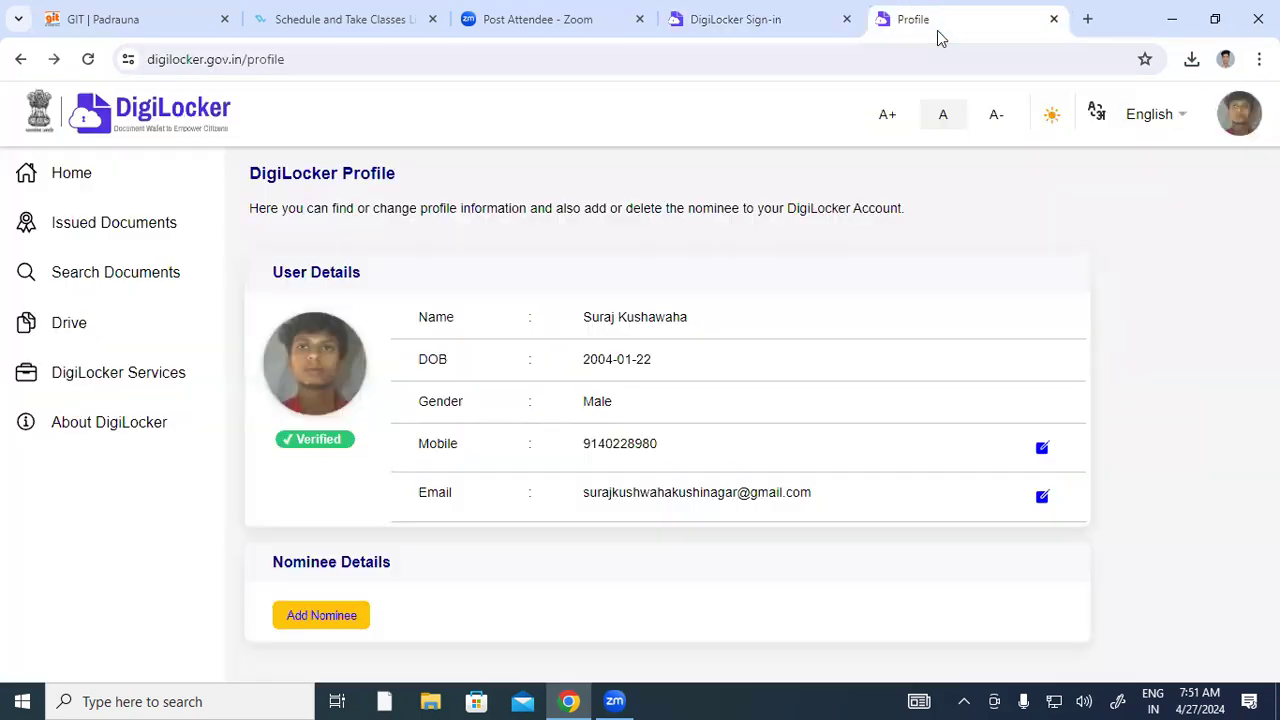
left_click(1234, 117)
left_click(1171, 268)
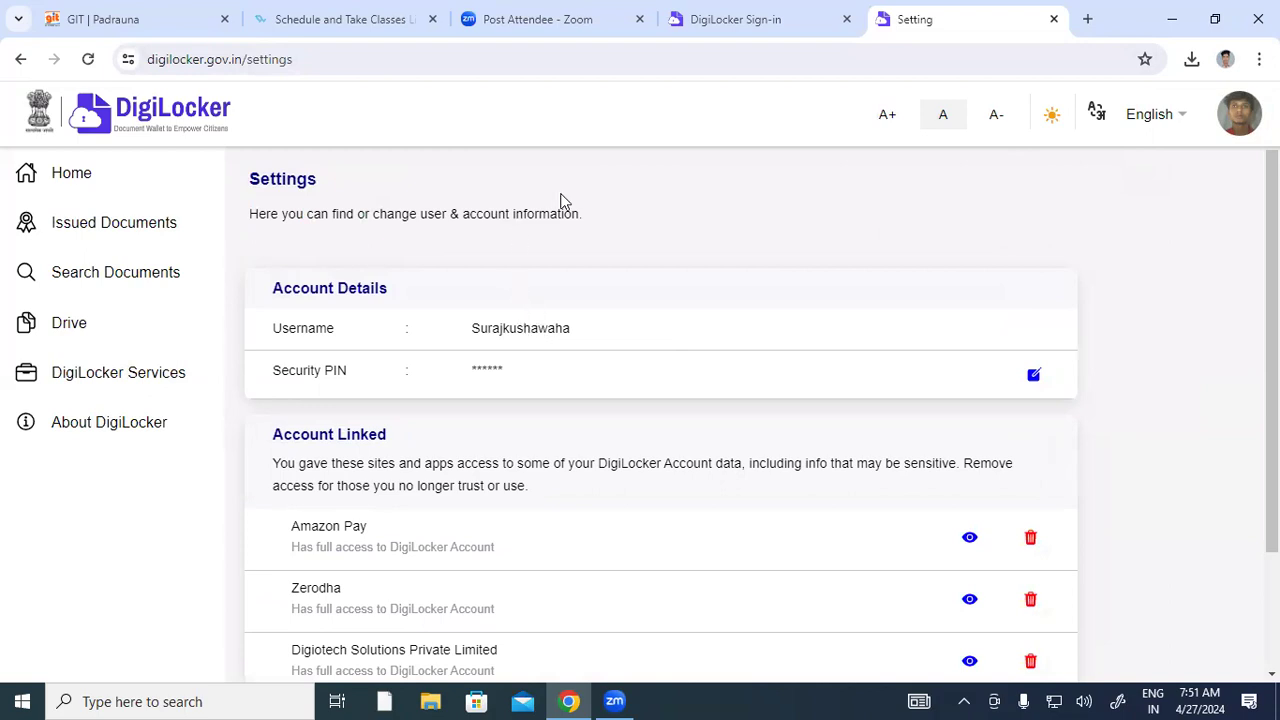
left_click(718, 24)
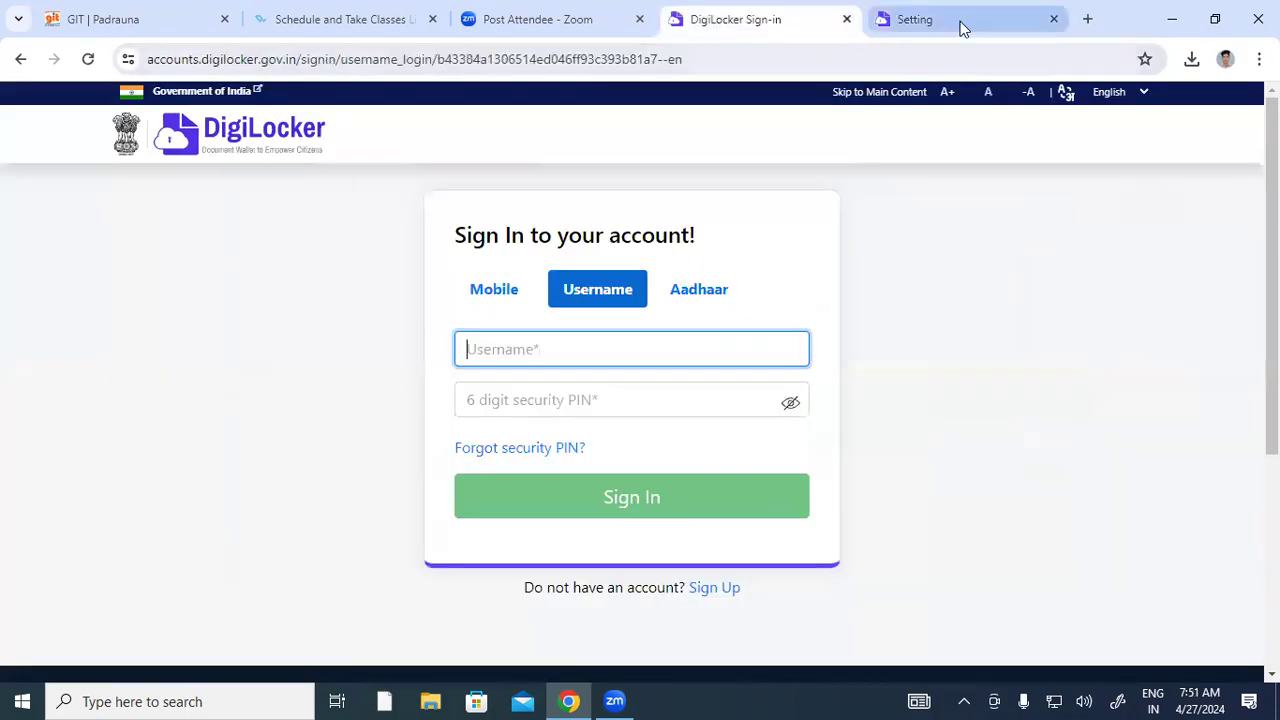
Enter 'degoo cloud' in a new tab's address bar, then open DigiLocker Services in the Settings tab.
left_click(960, 24)
left_click(1088, 19)
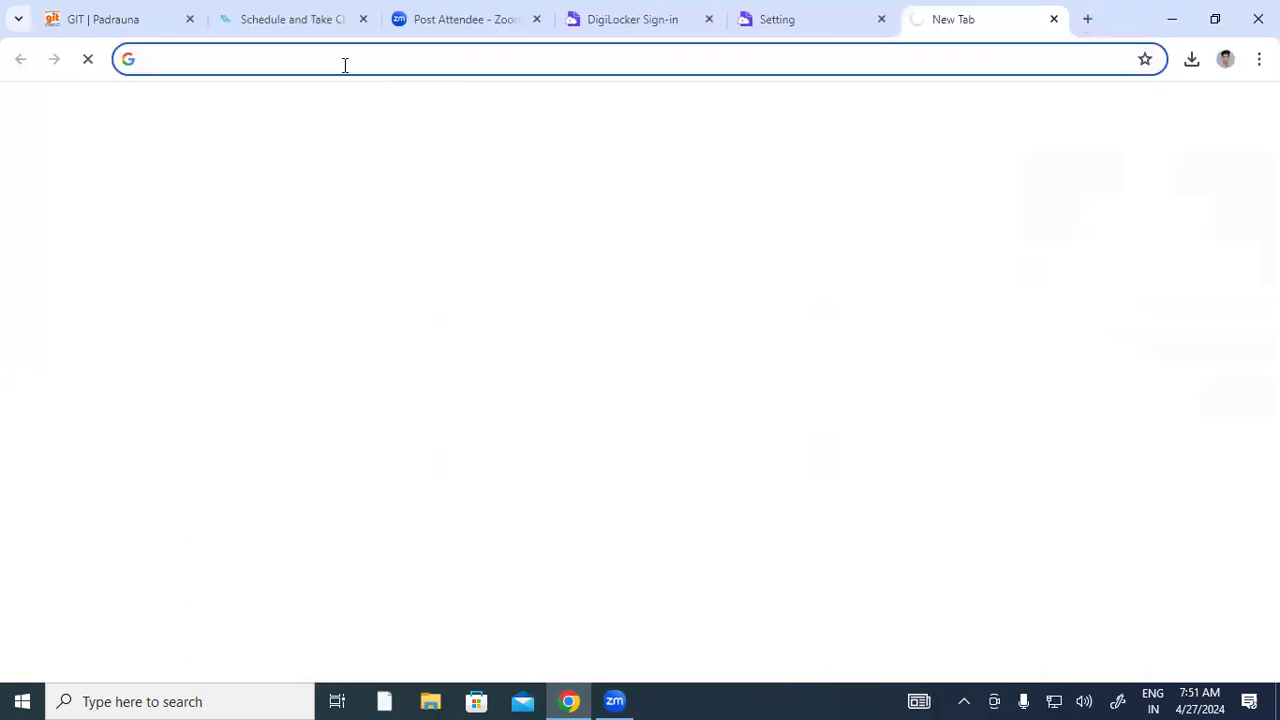
left_click(343, 63)
type("degoo cloud")
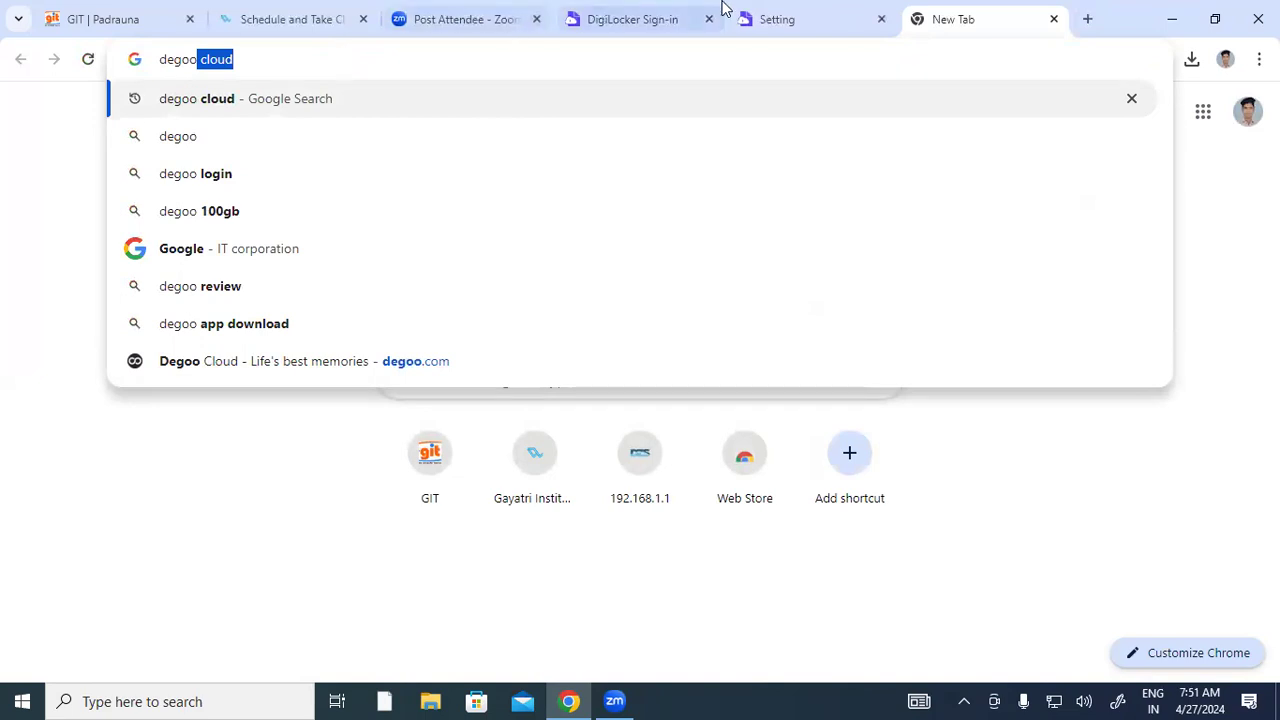
left_click(800, 17)
left_click(102, 388)
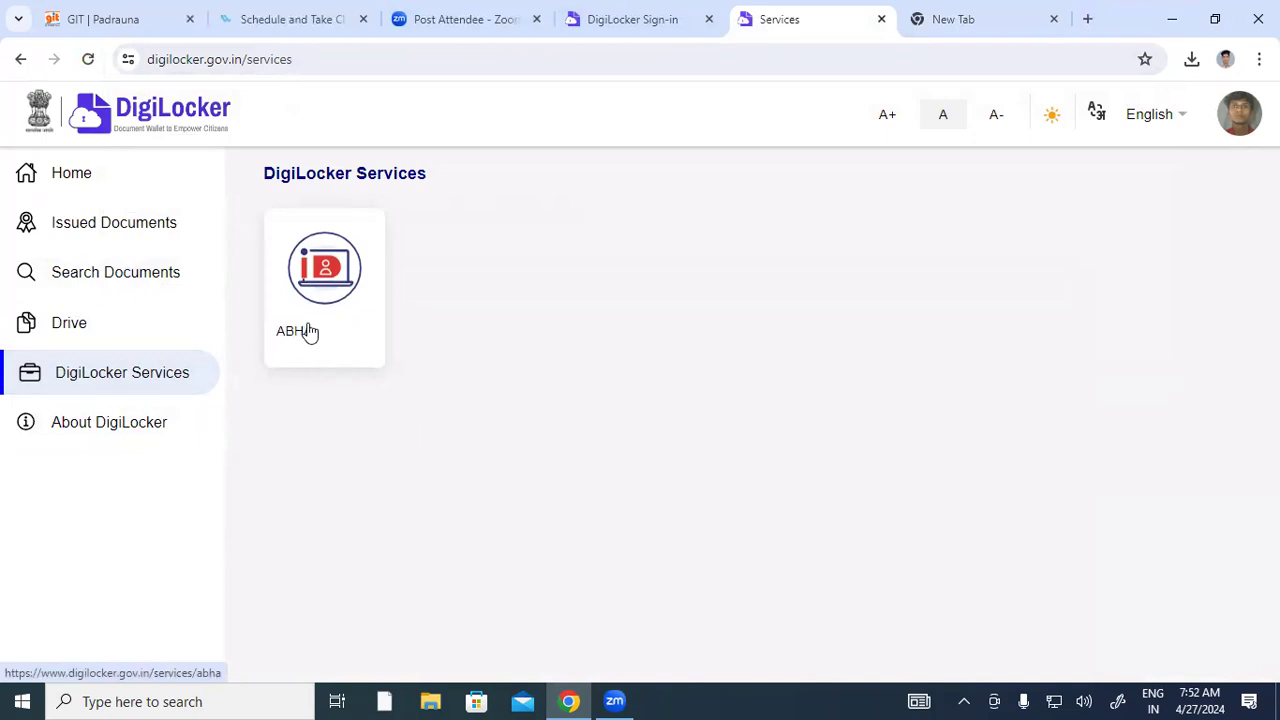
Read the About DigiLocker details, go back, and switch to the degoo search tab.
left_click(169, 428)
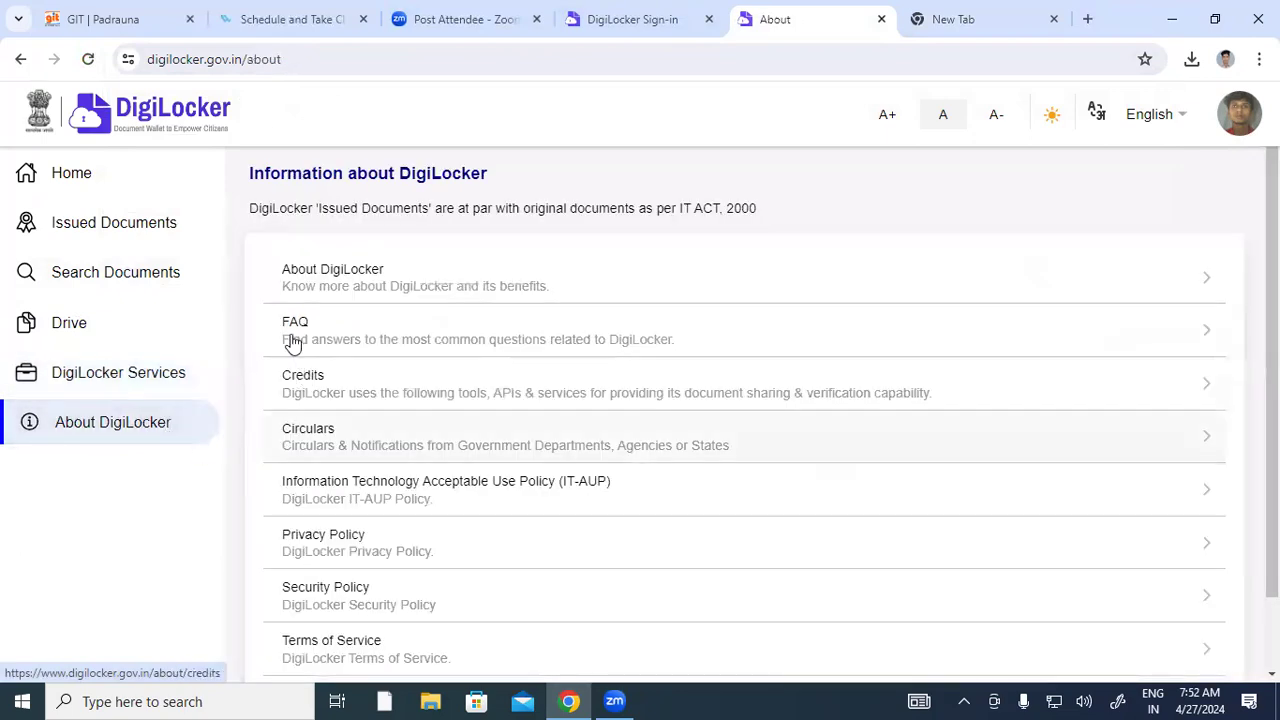
left_click(497, 290)
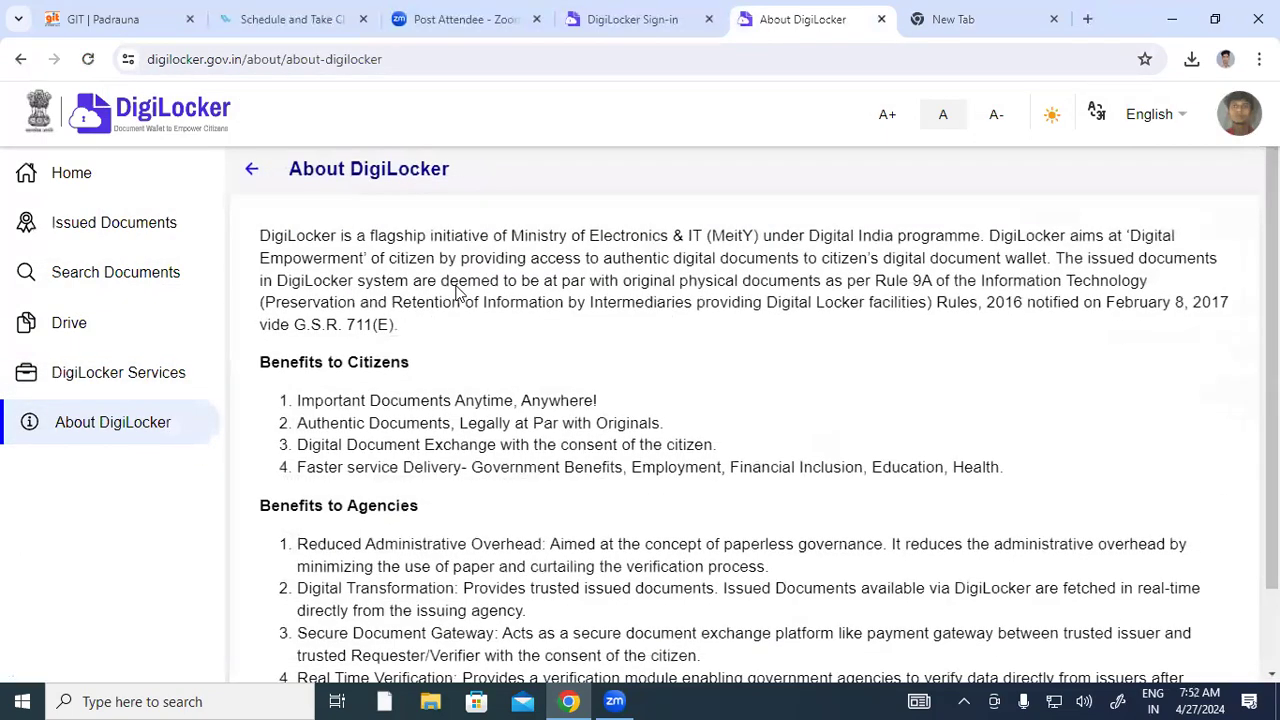
scroll(456, 293, "down", 1)
scroll(456, 293, "up", 1)
left_click(251, 169)
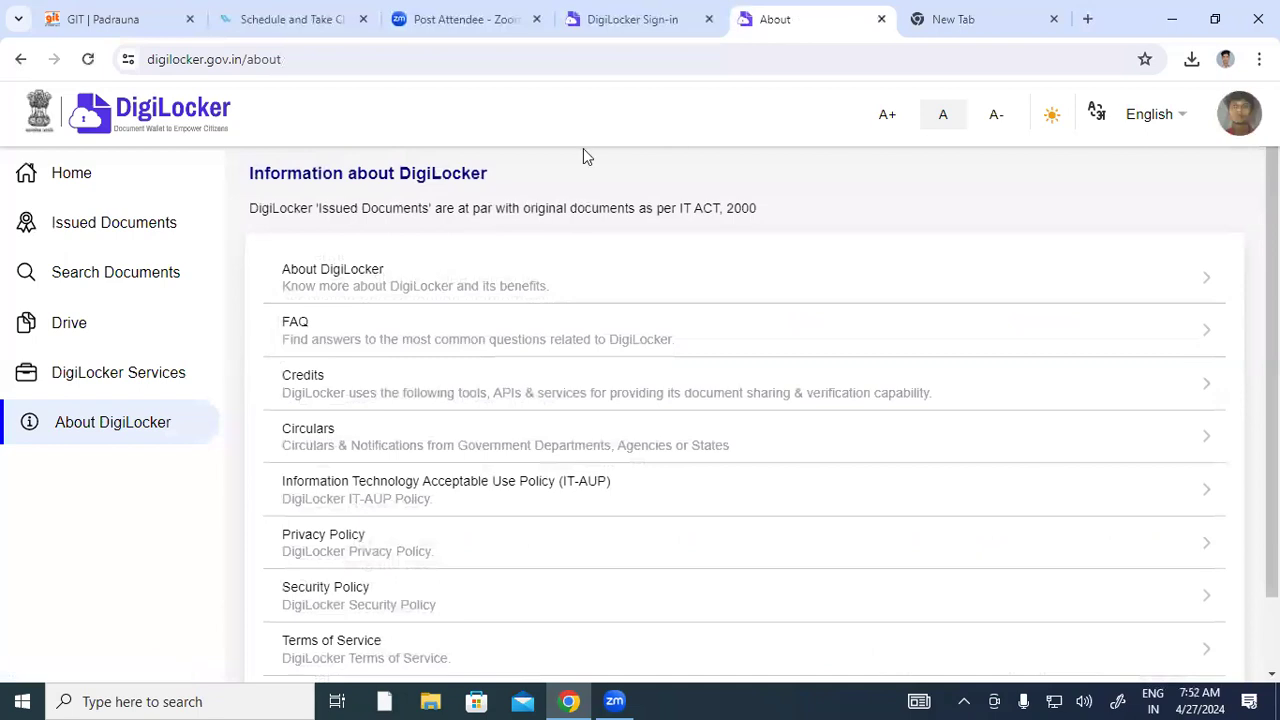
left_click(990, 16)
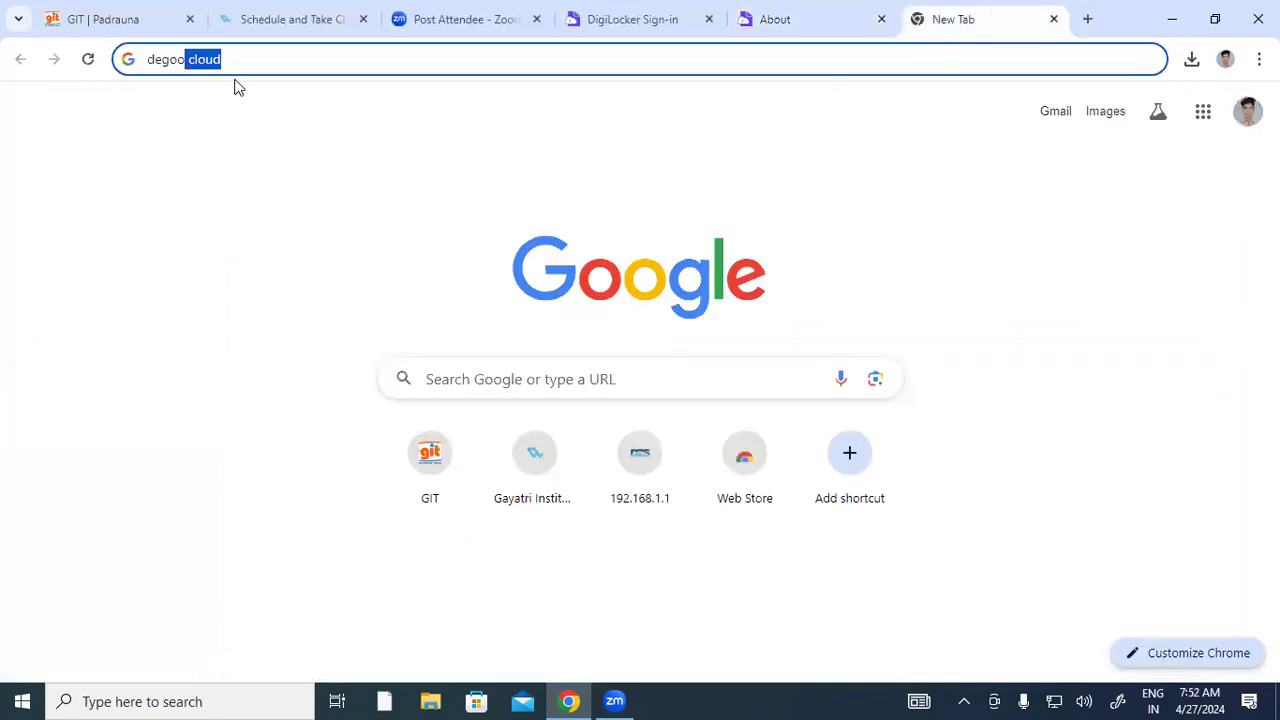
Search Google for 'degoo cloud', open the Degoo Cloud site and accept the cookie notice.
left_click(296, 49)
key("Return")
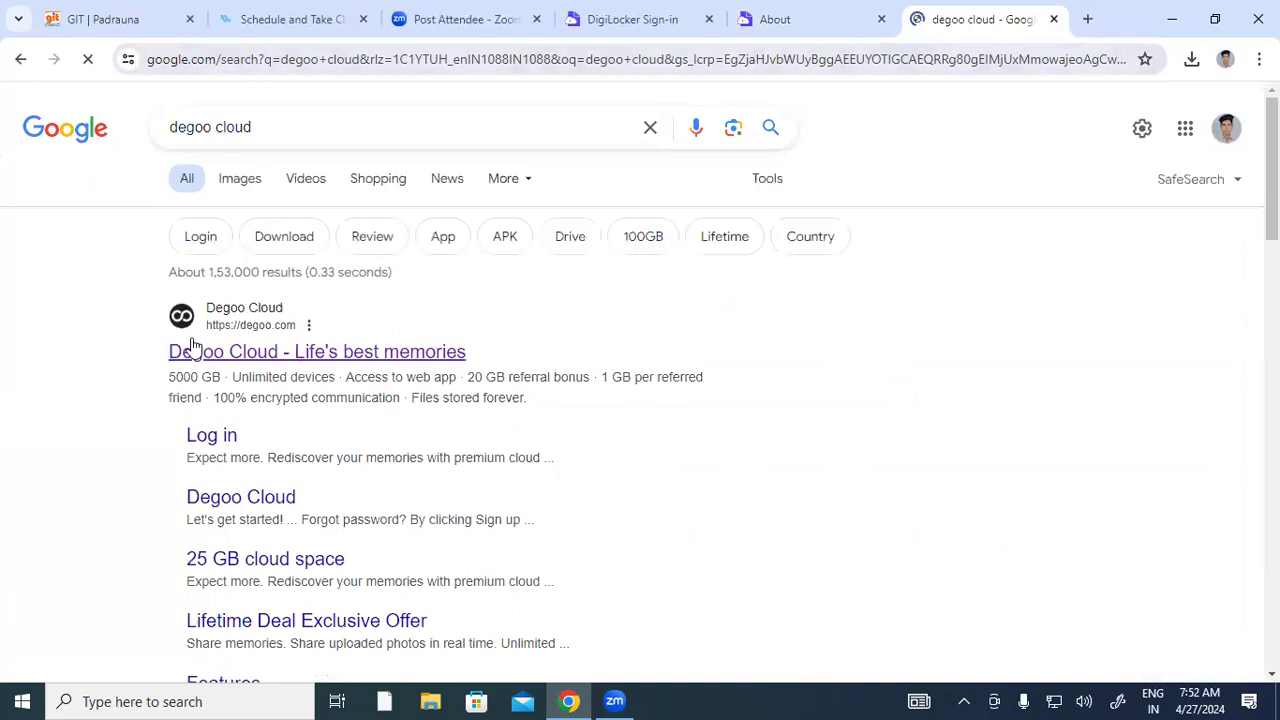
left_click(230, 355)
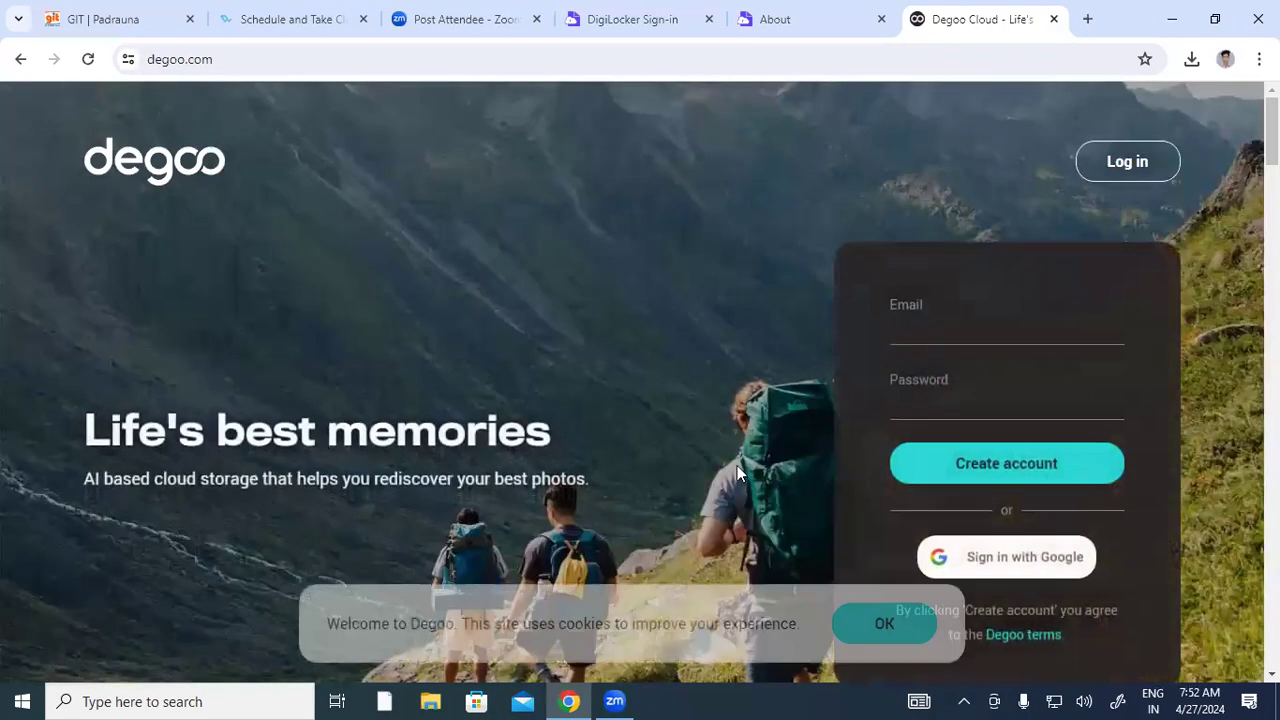
left_click(860, 625)
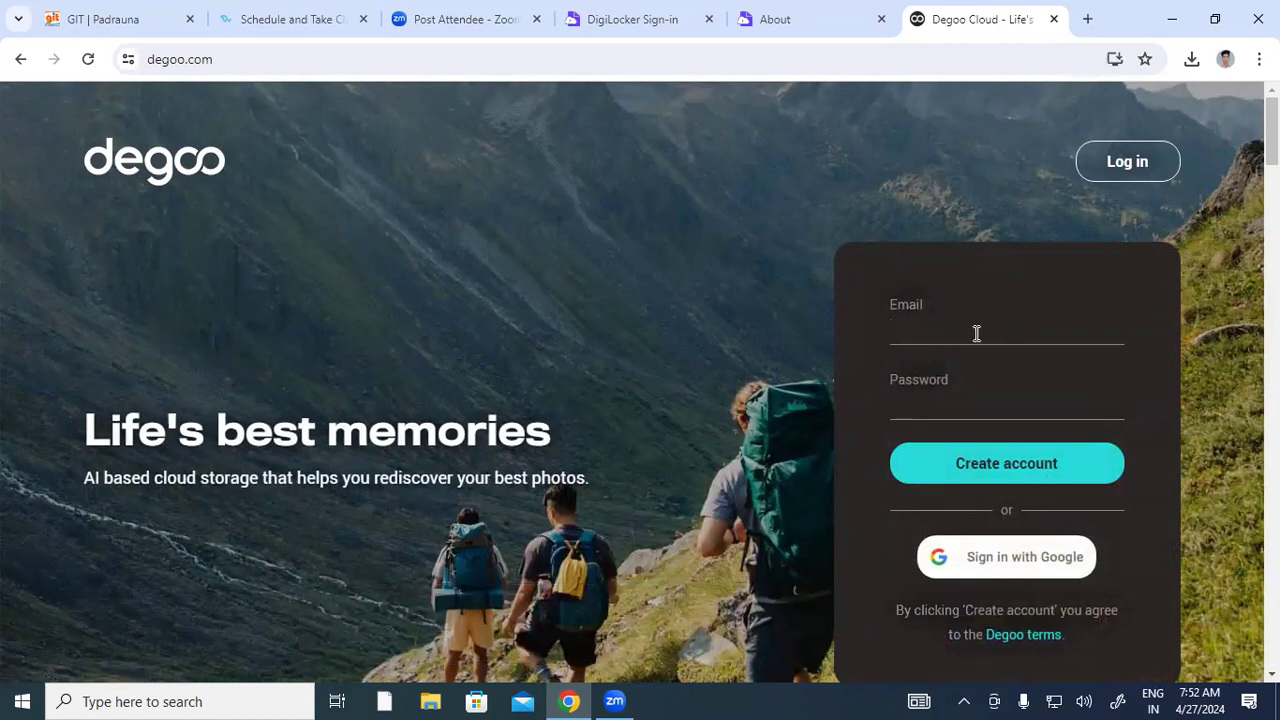
In a new tab, view the signed-in Google account and select its e-mail address.
left_click(1087, 19)
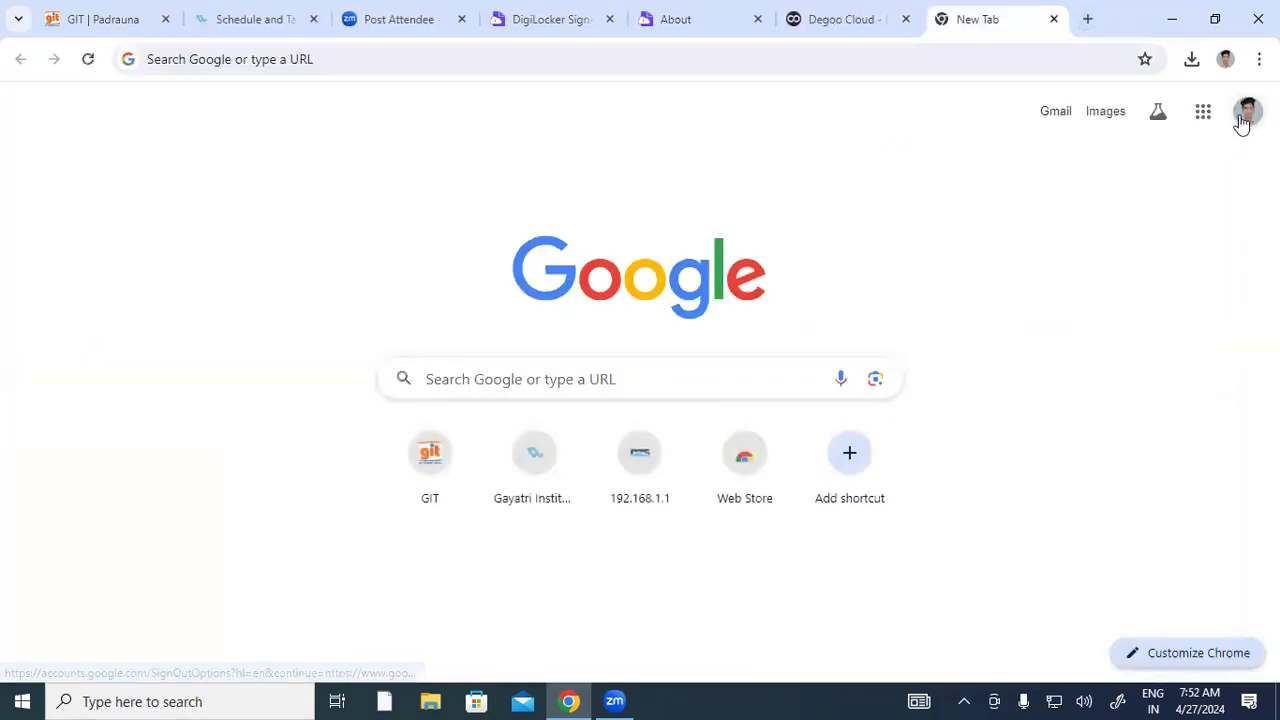
left_click(1245, 115)
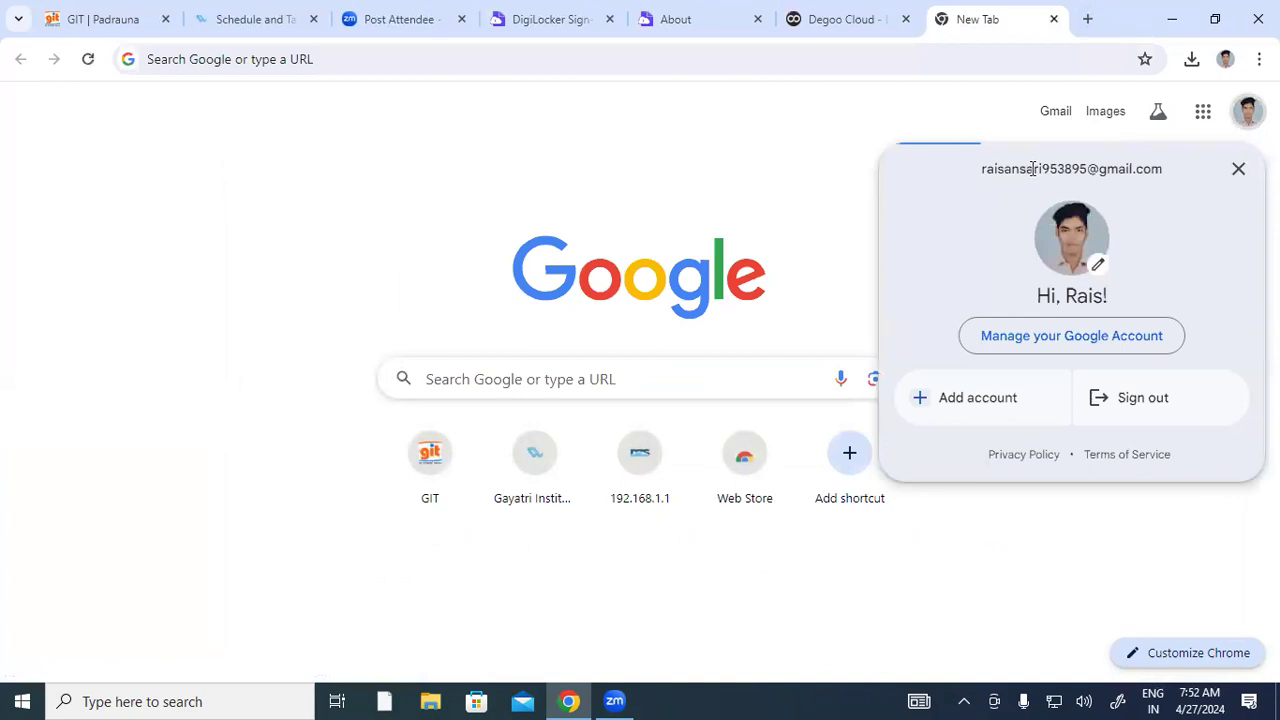
triple_click(1033, 168)
key("ctrl+c")
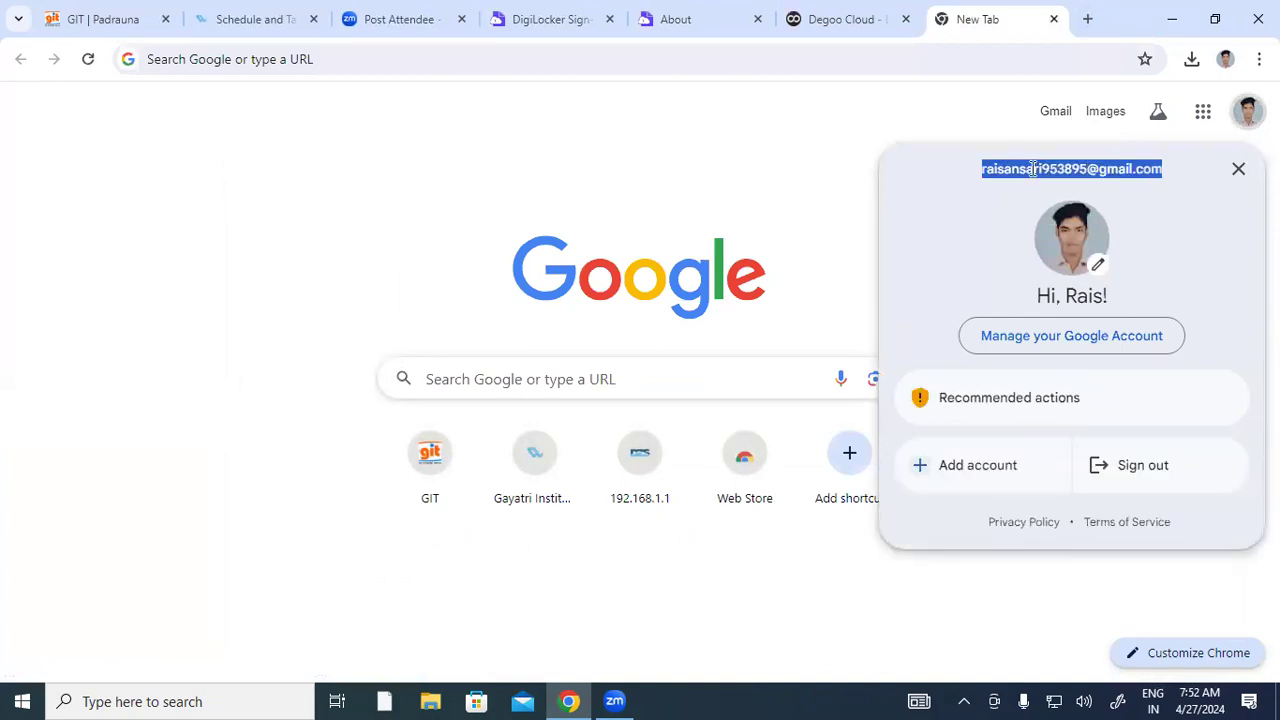
Paste the account e-mail into Degoo's sign-up form and type a password.
left_click(846, 16)
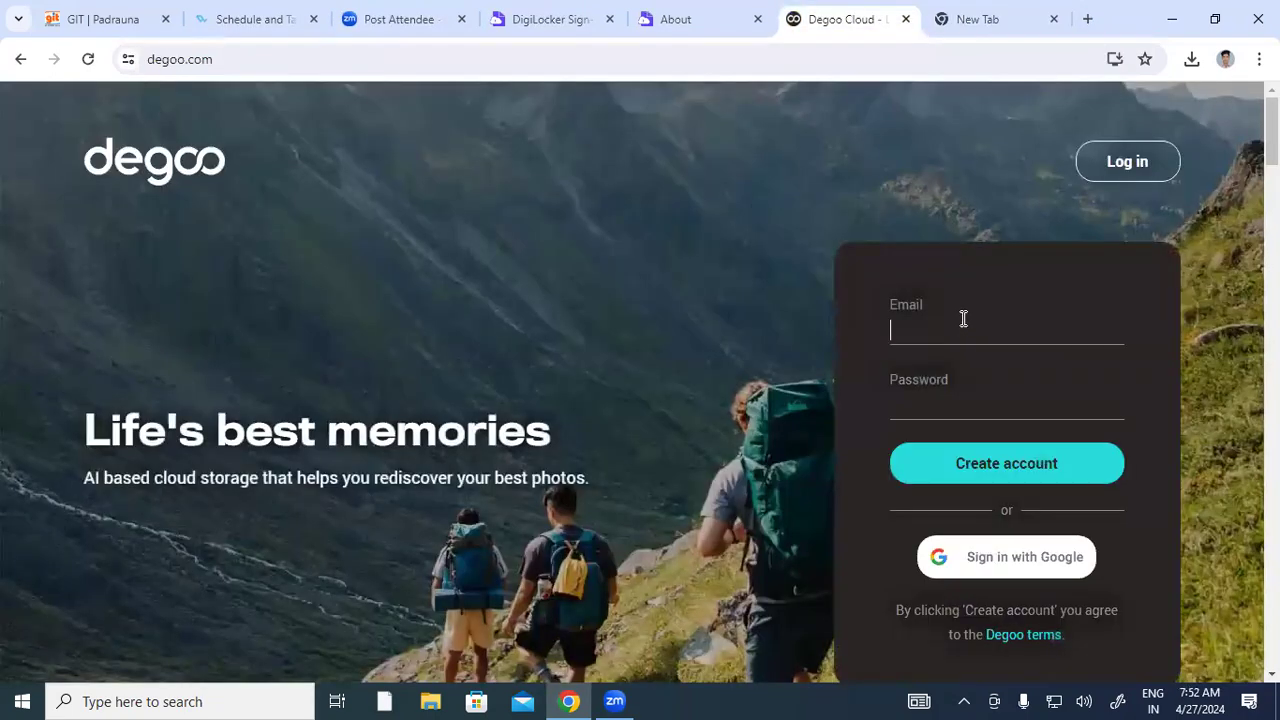
key("ctrl+v")
left_click(943, 401)
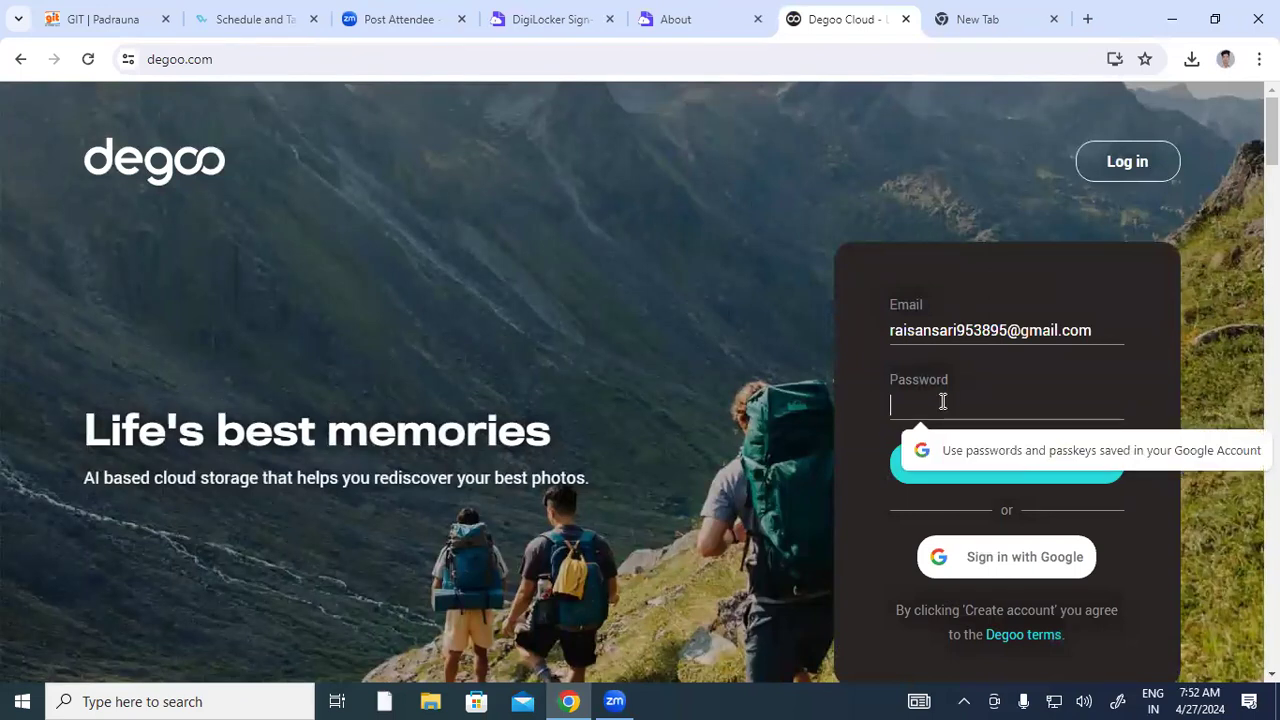
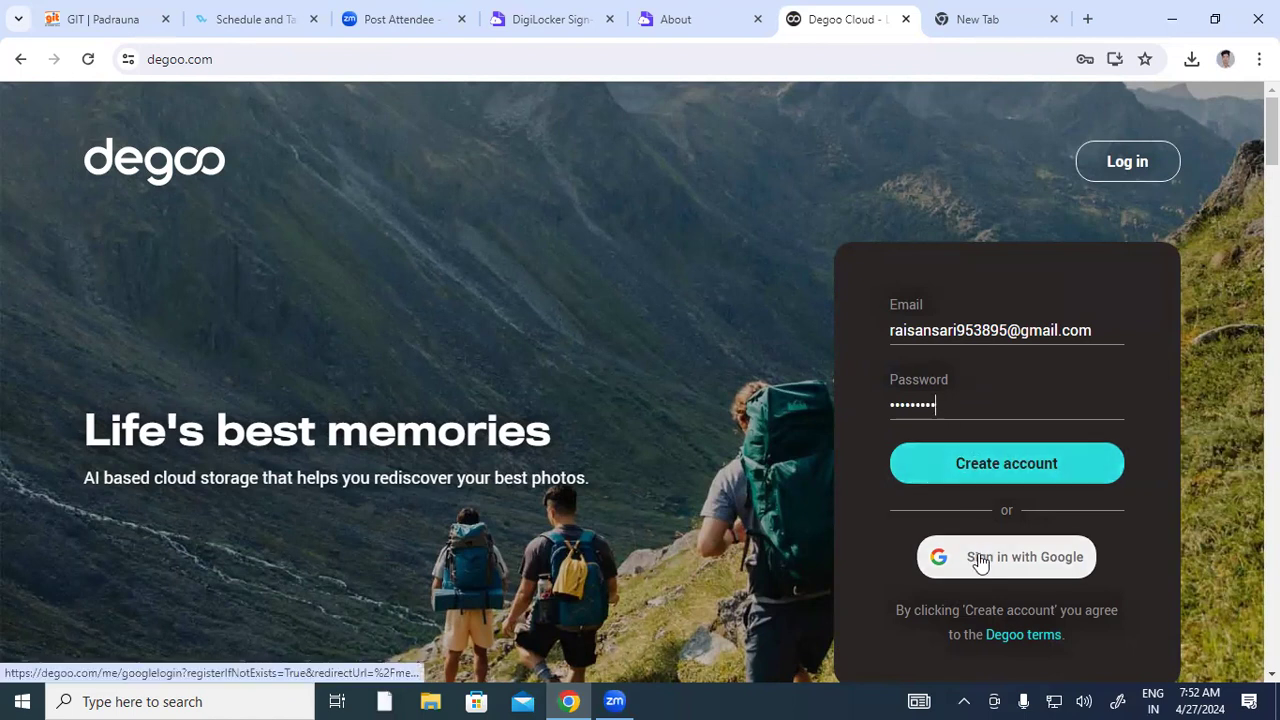
Sign in to Degoo with Google, choosing the account and confirming Continue.
left_click(1037, 567)
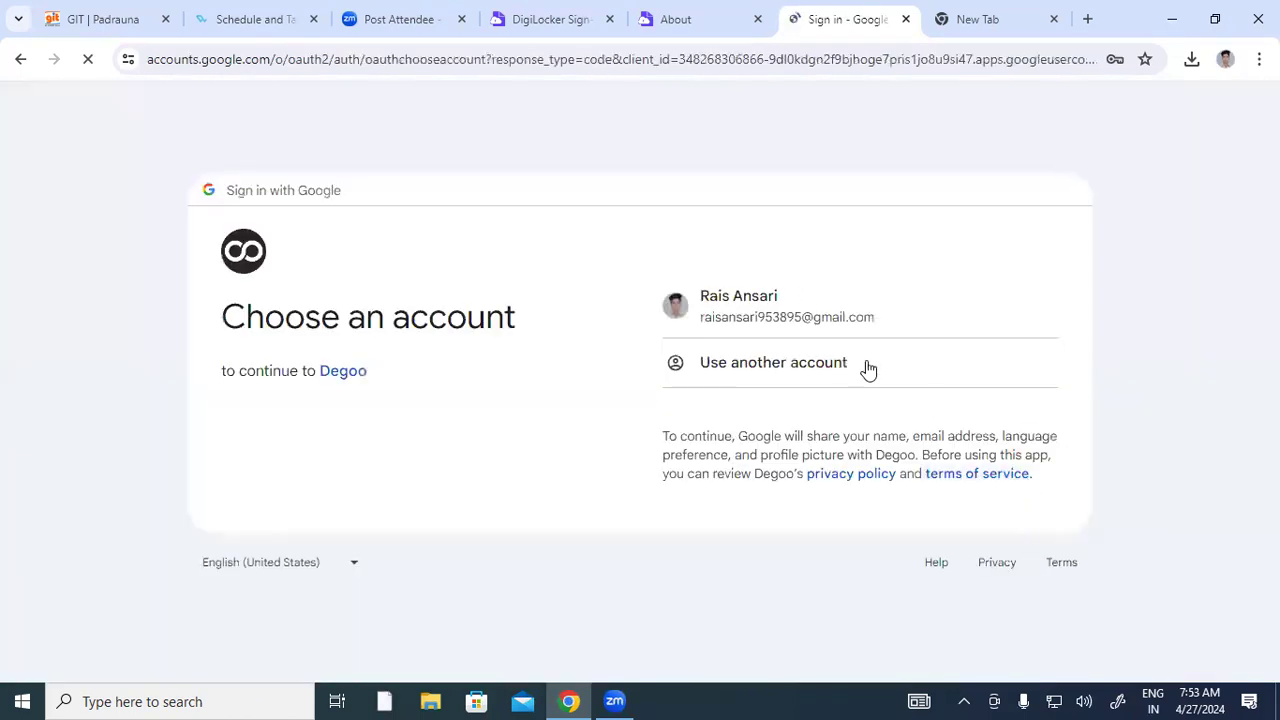
left_click(817, 310)
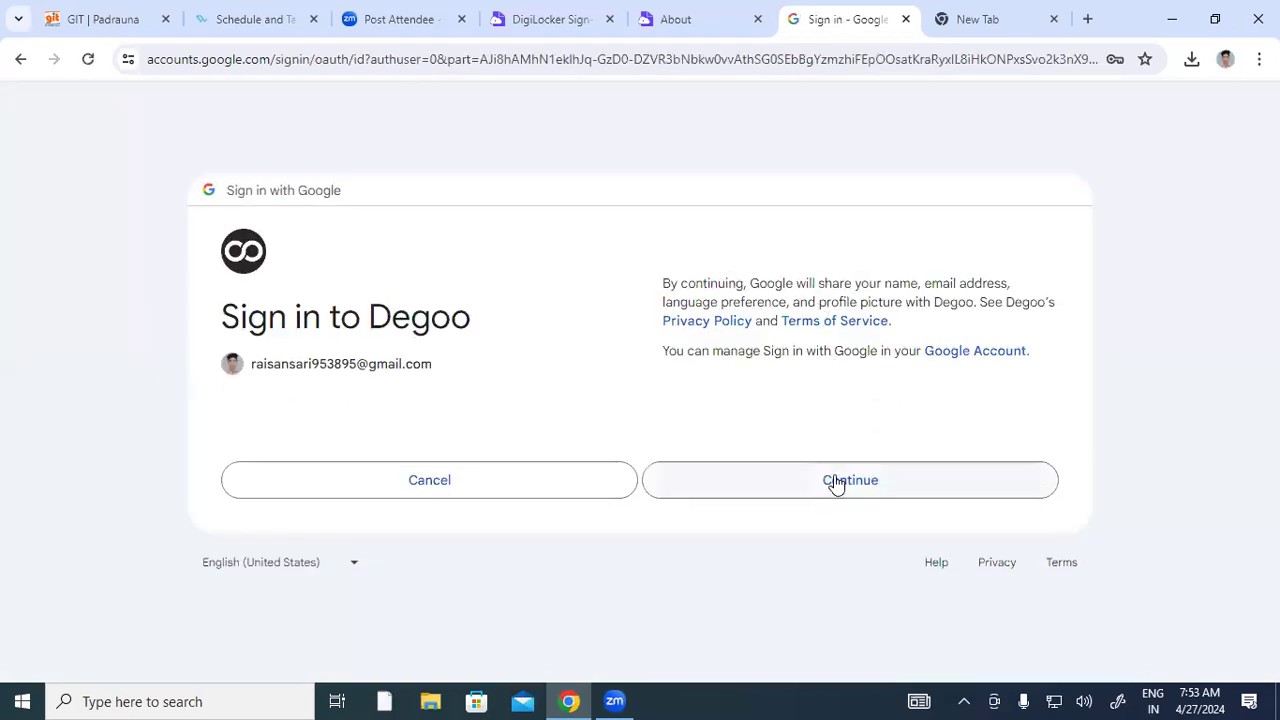
left_click(836, 482)
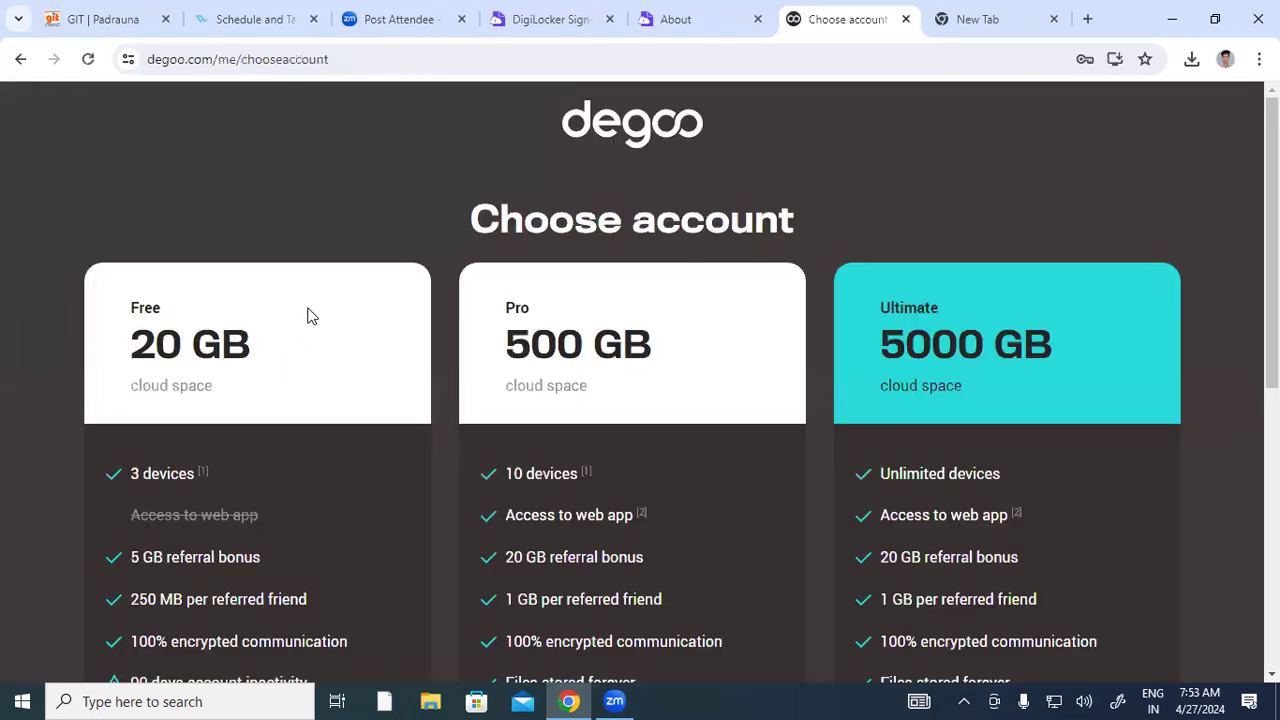
Highlight the Free 20 GB, Pro 500 GB and Ultimate 5000 GB plans, then choose Go to files.
scroll(476, 370, "down", 5)
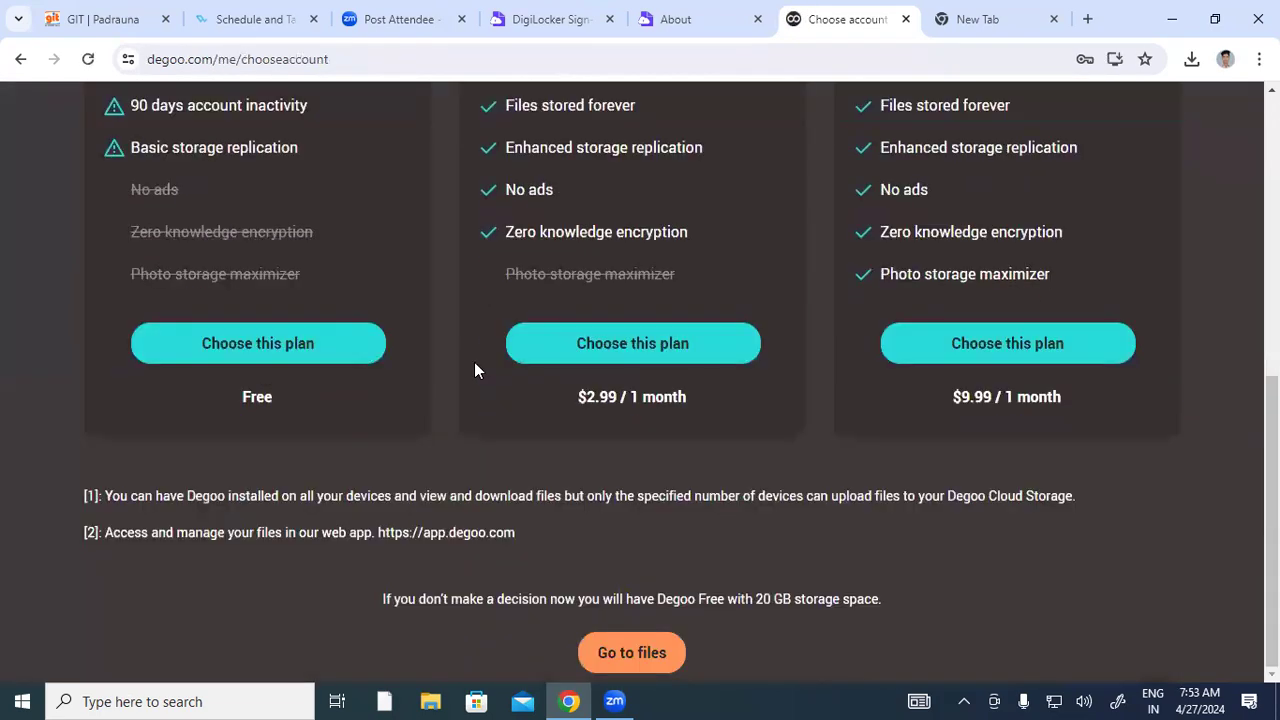
scroll(324, 429, "up", 3)
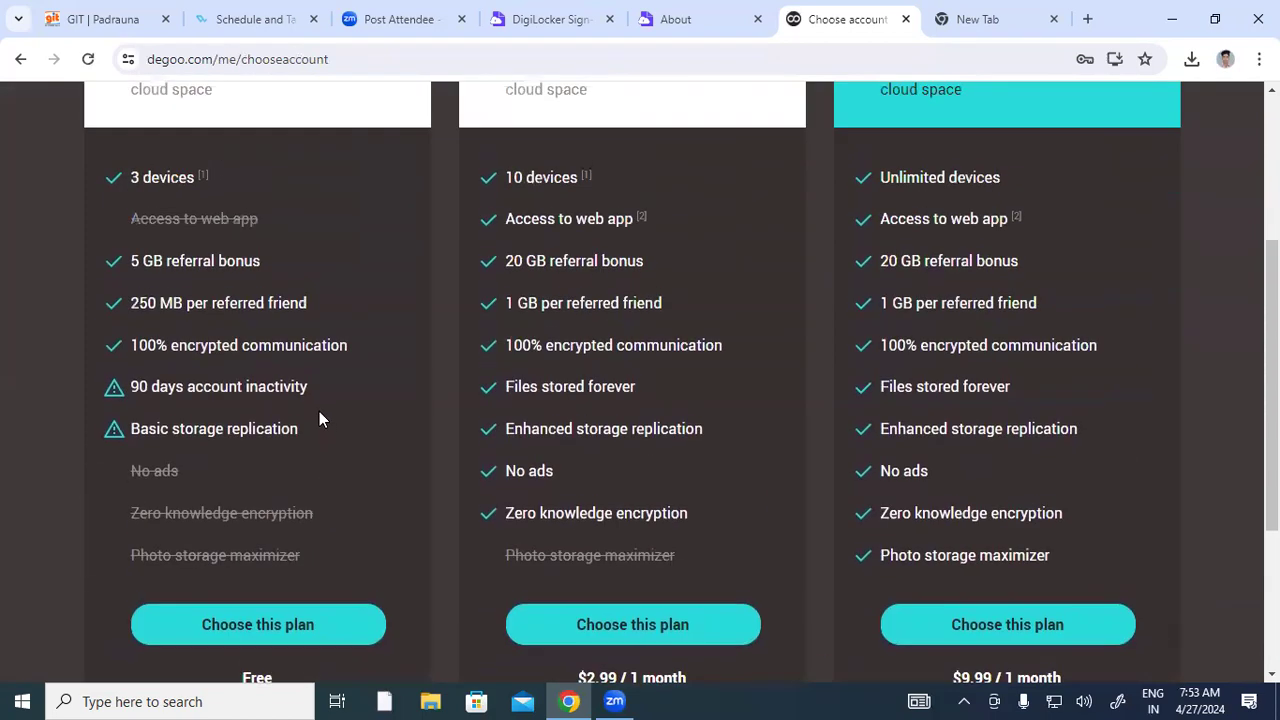
scroll(330, 398, "up", 2)
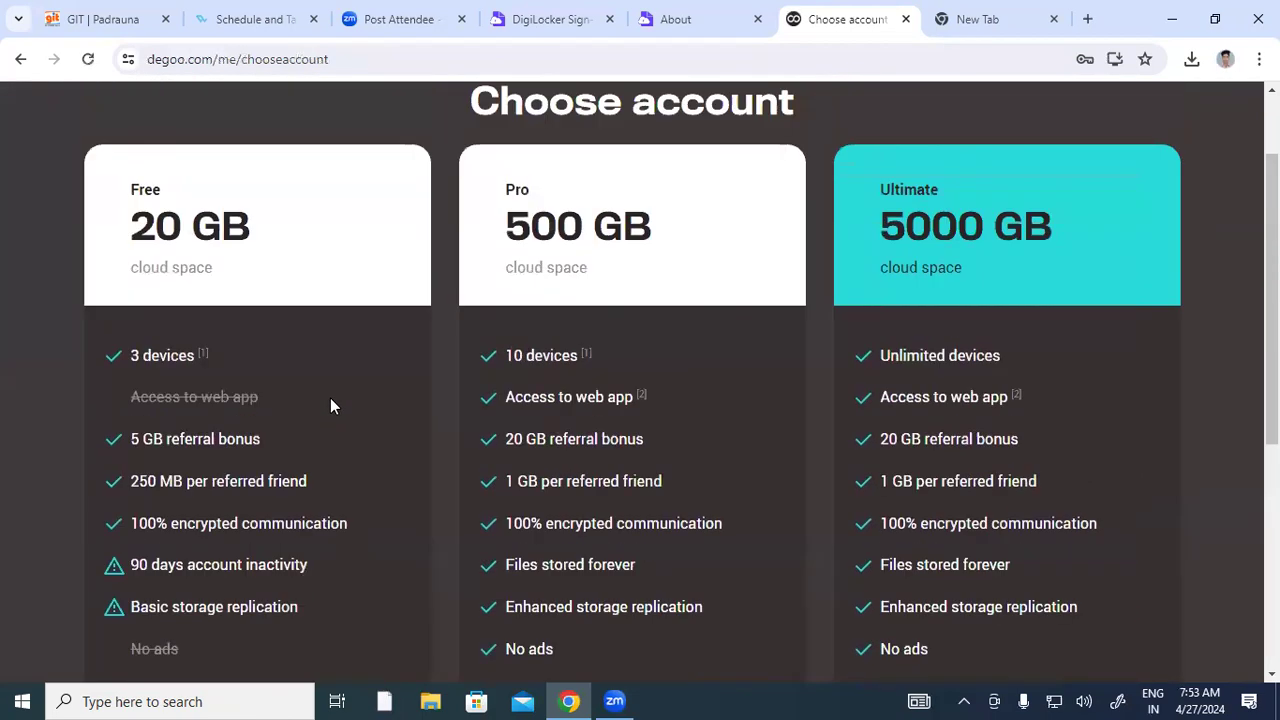
left_click_drag(131, 238, 277, 251)
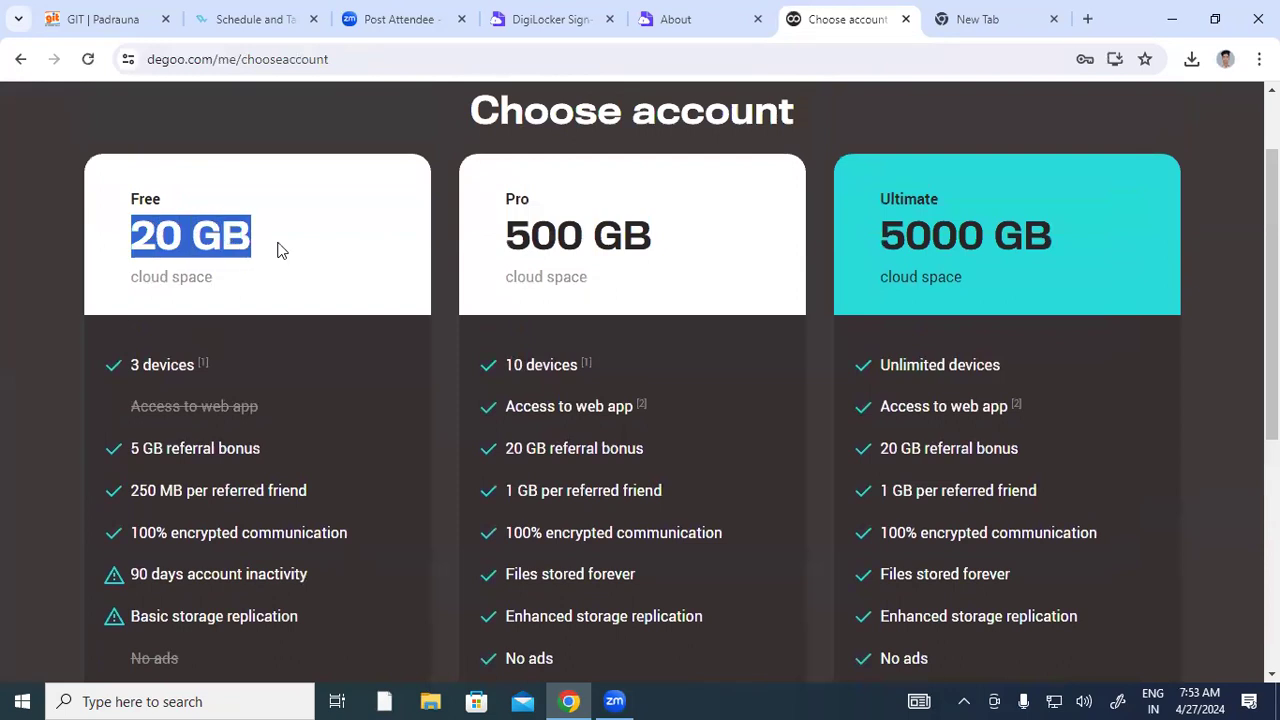
left_click_drag(505, 236, 717, 290)
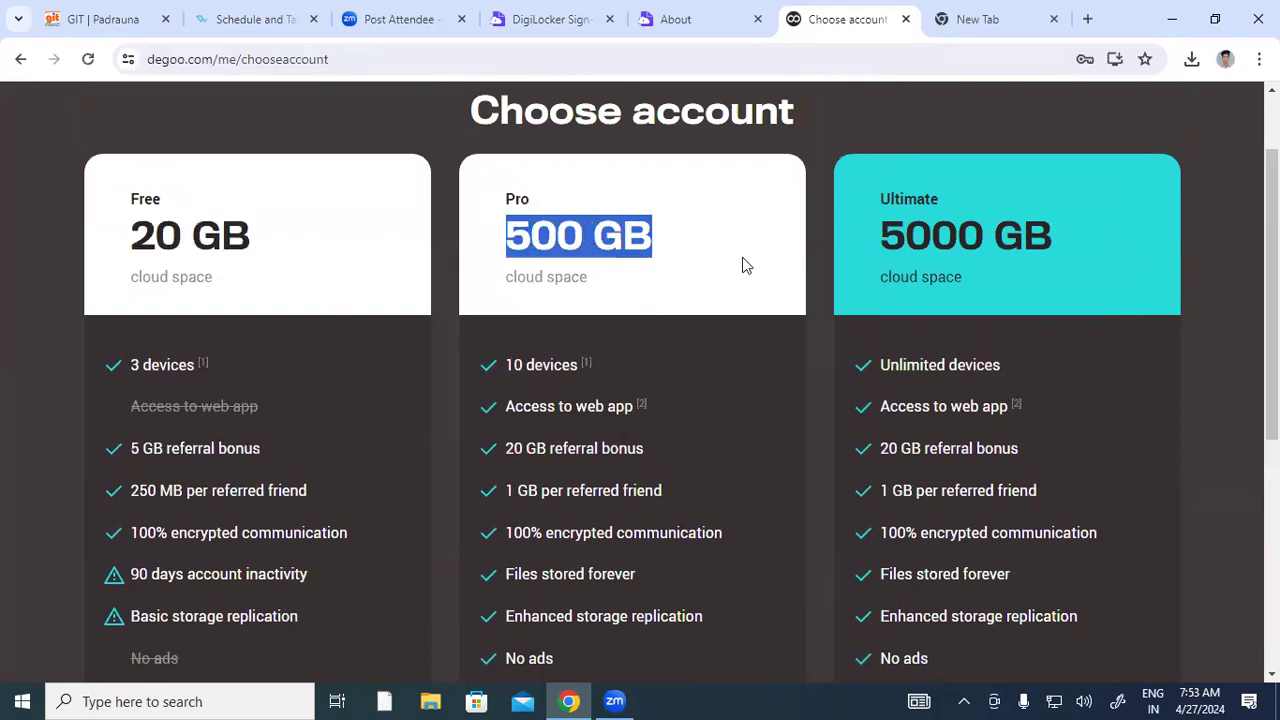
left_click_drag(882, 238, 1179, 250)
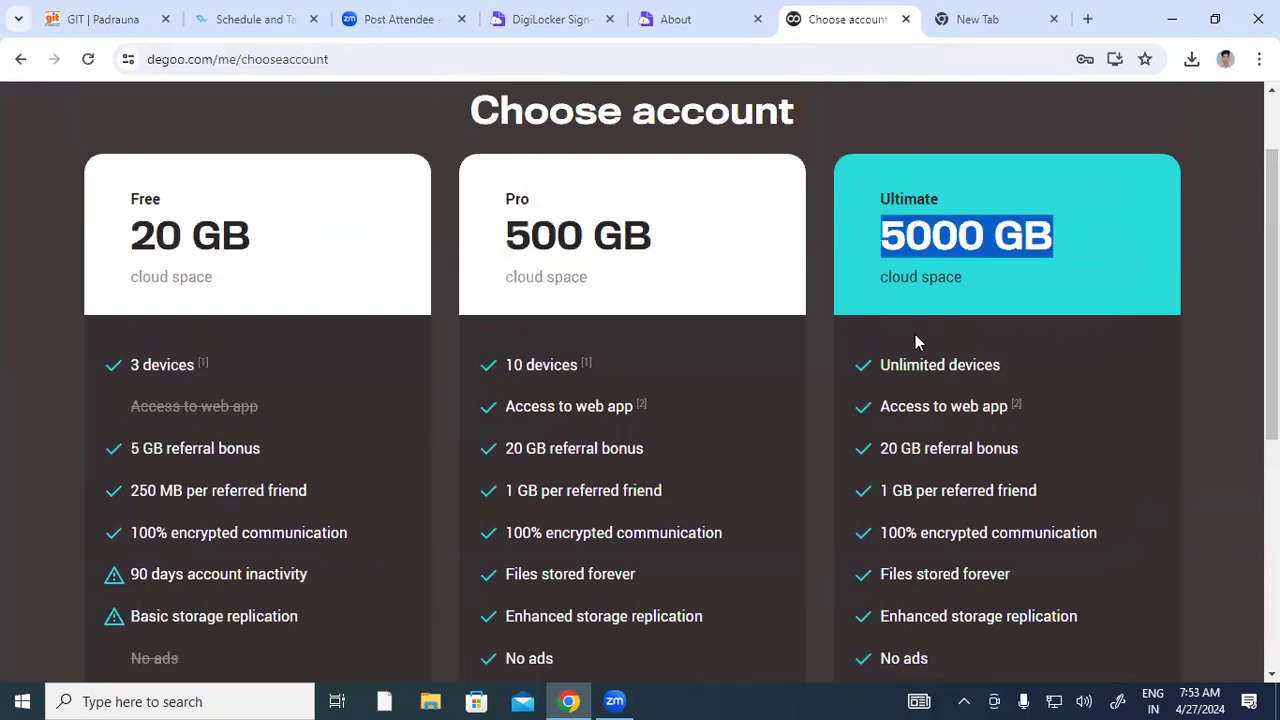
scroll(915, 334, "down", 5)
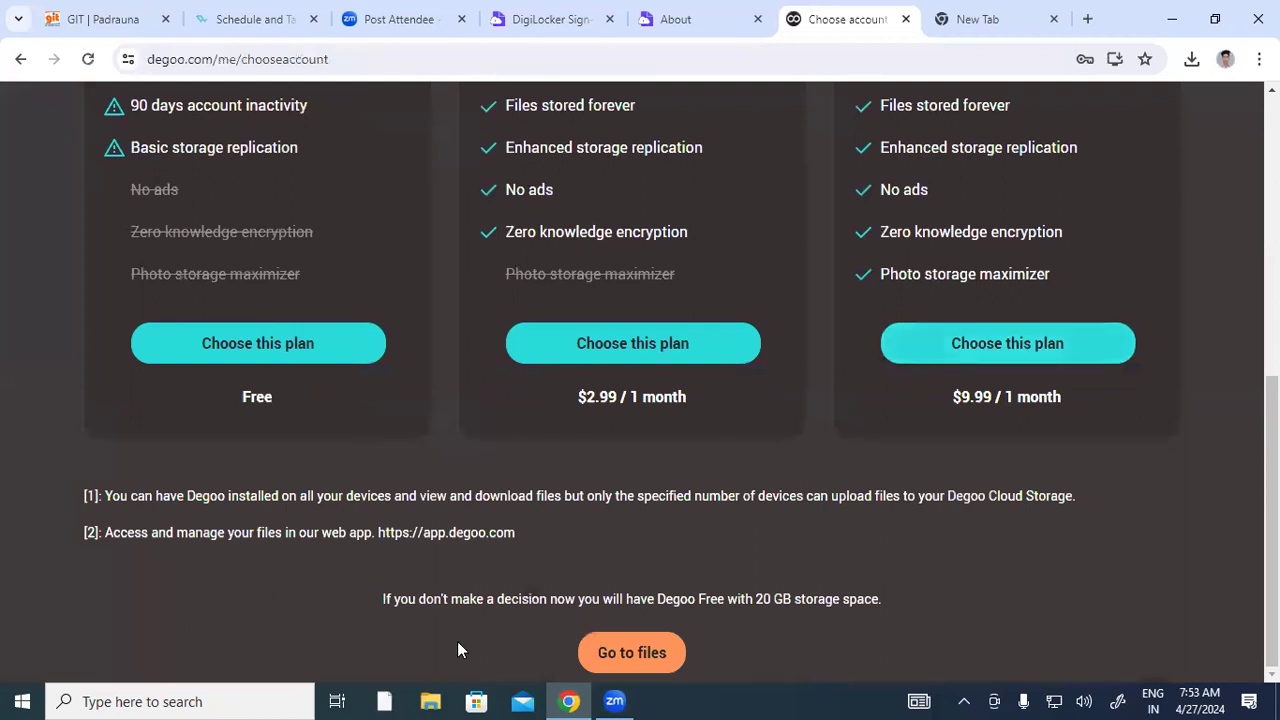
left_click(618, 655)
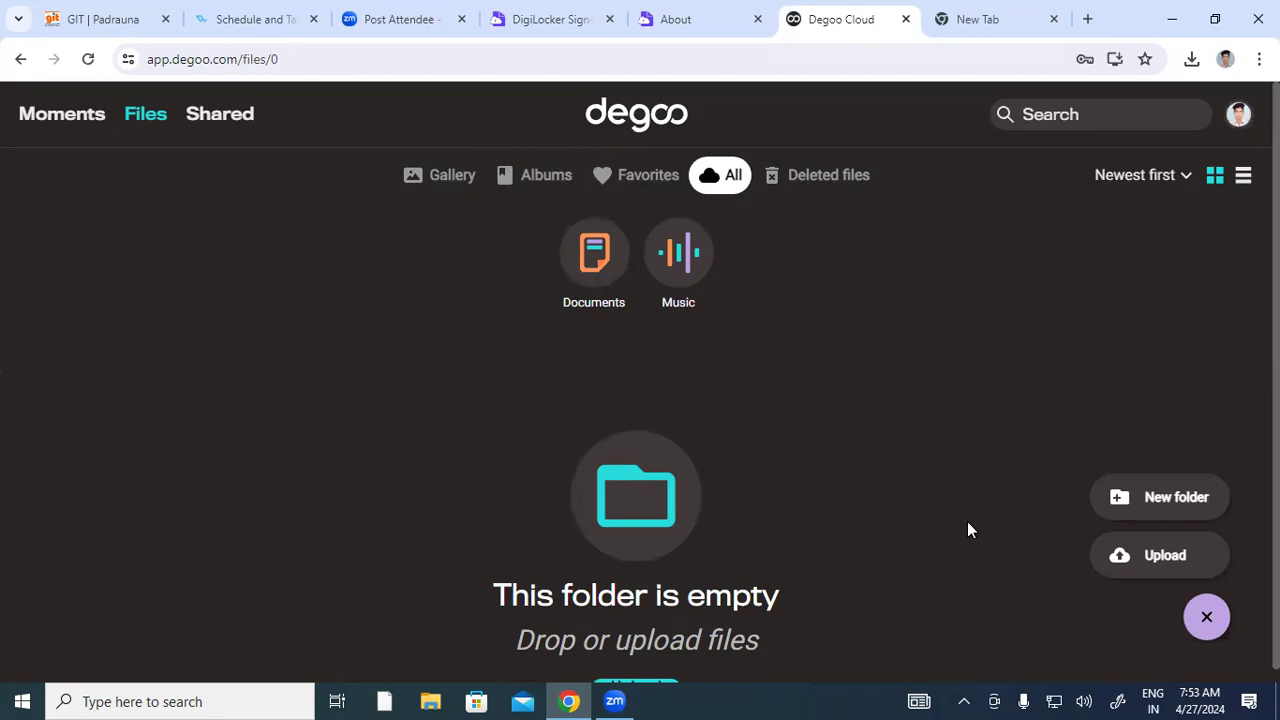
Create a Degoo folder named 'Photo', open it, and show its Upload files or folders dialog.
left_click(1165, 505)
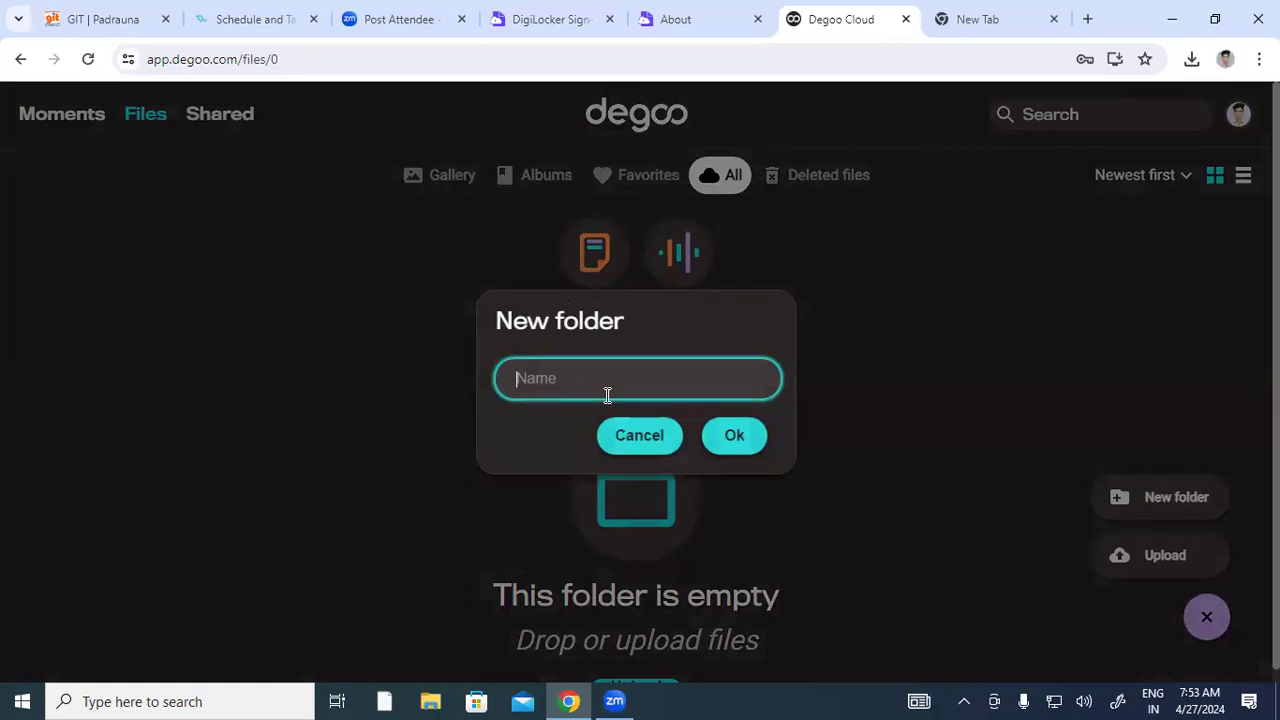
type("Ph")
type("oto")
key("Return")
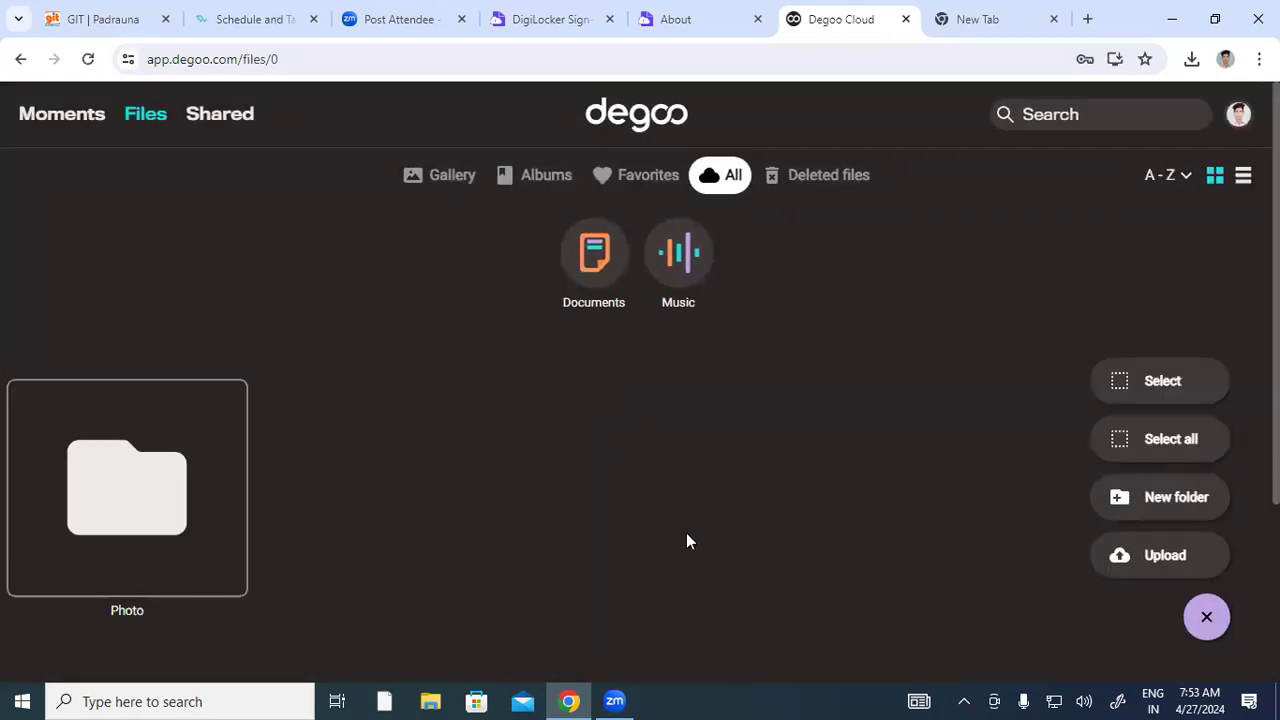
left_click(118, 503)
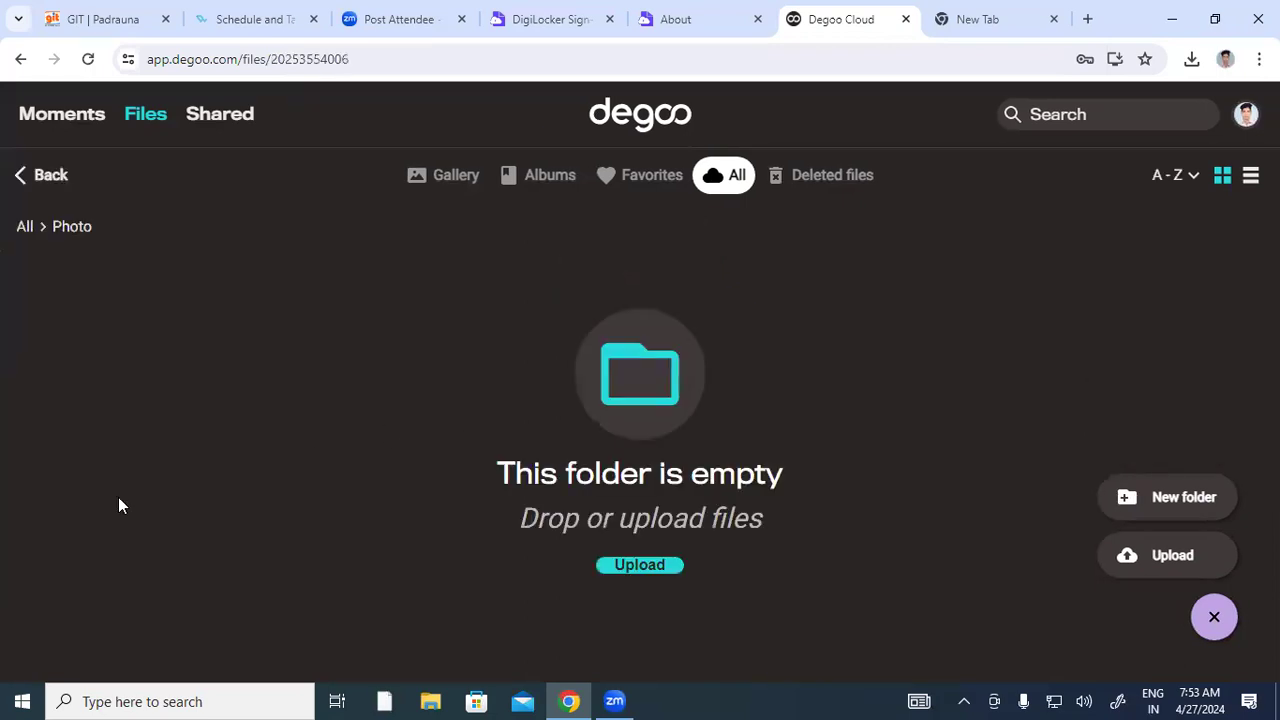
left_click(1158, 563)
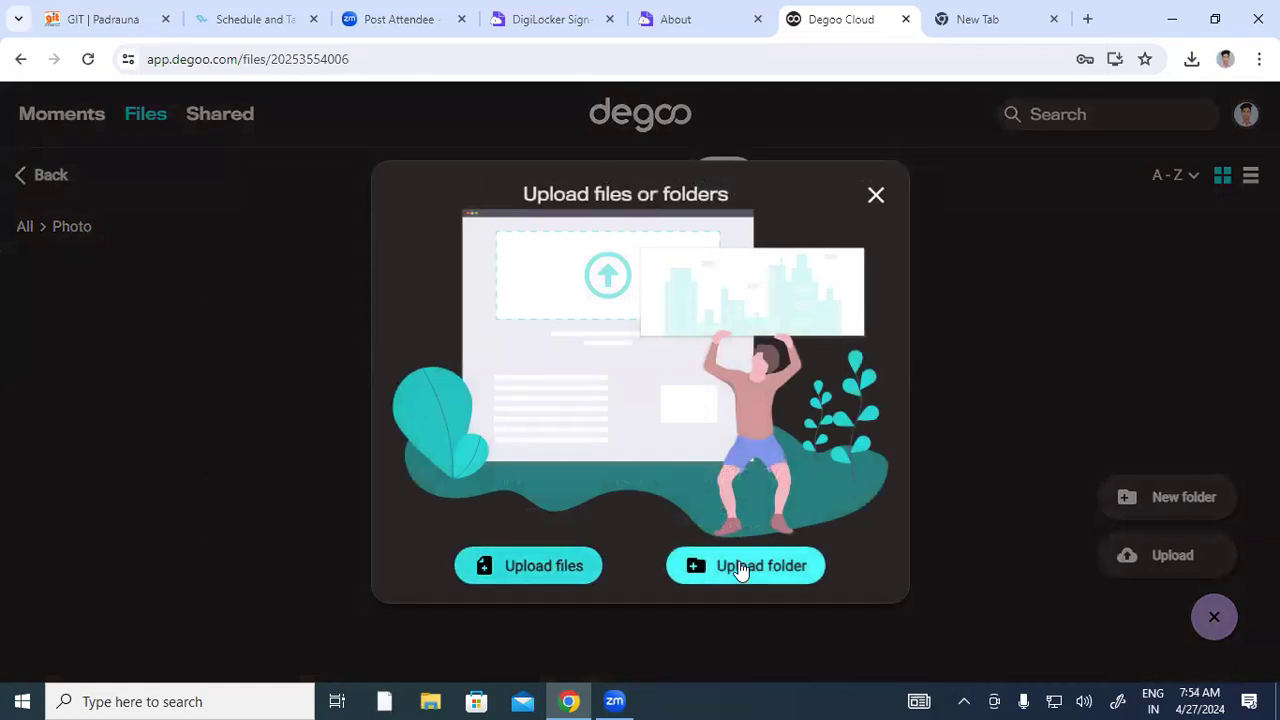
Upload download.pdf (79.2 KB) from the Desktop into the Photo folder and close the upload panel.
left_click(574, 566)
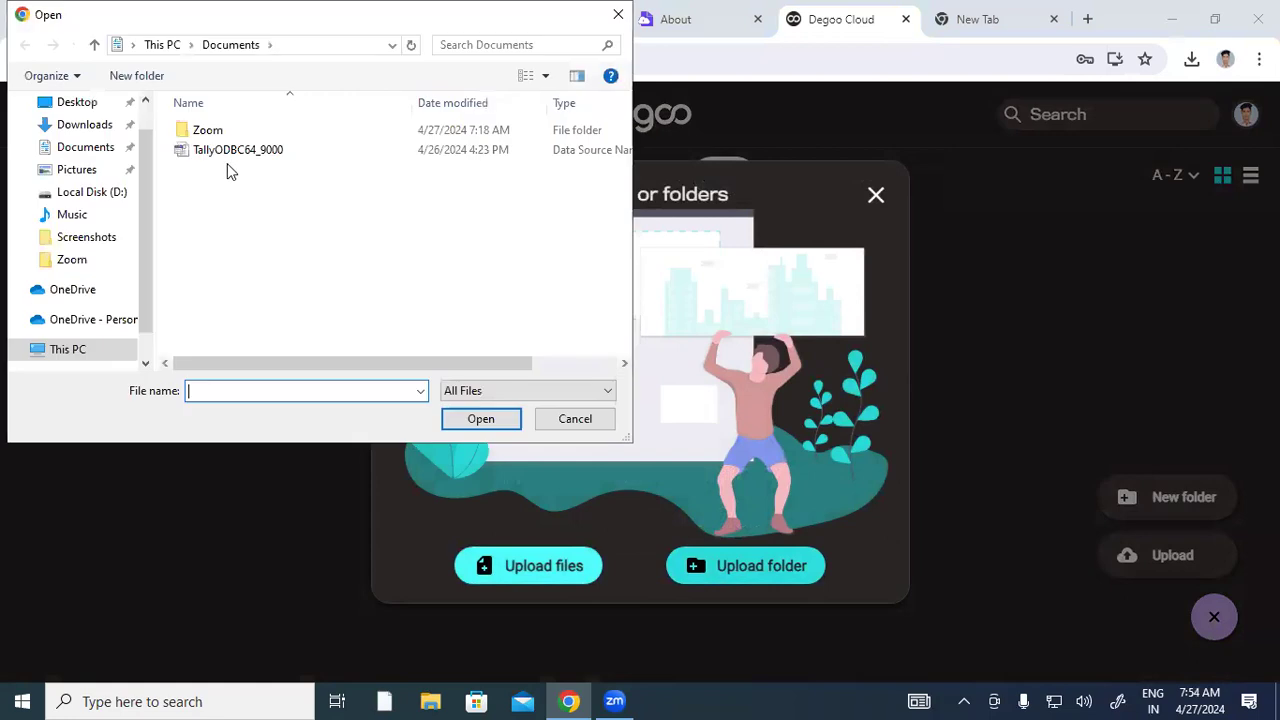
left_click(72, 290)
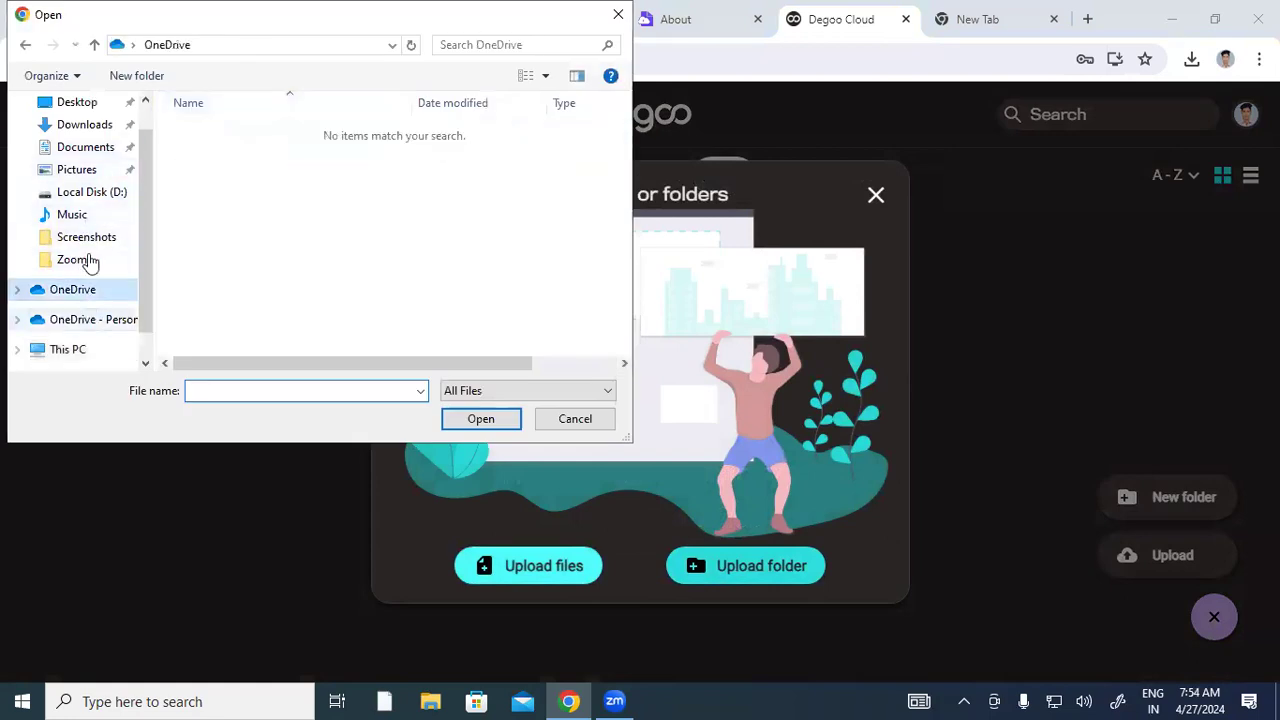
left_click(72, 122)
left_click(72, 103)
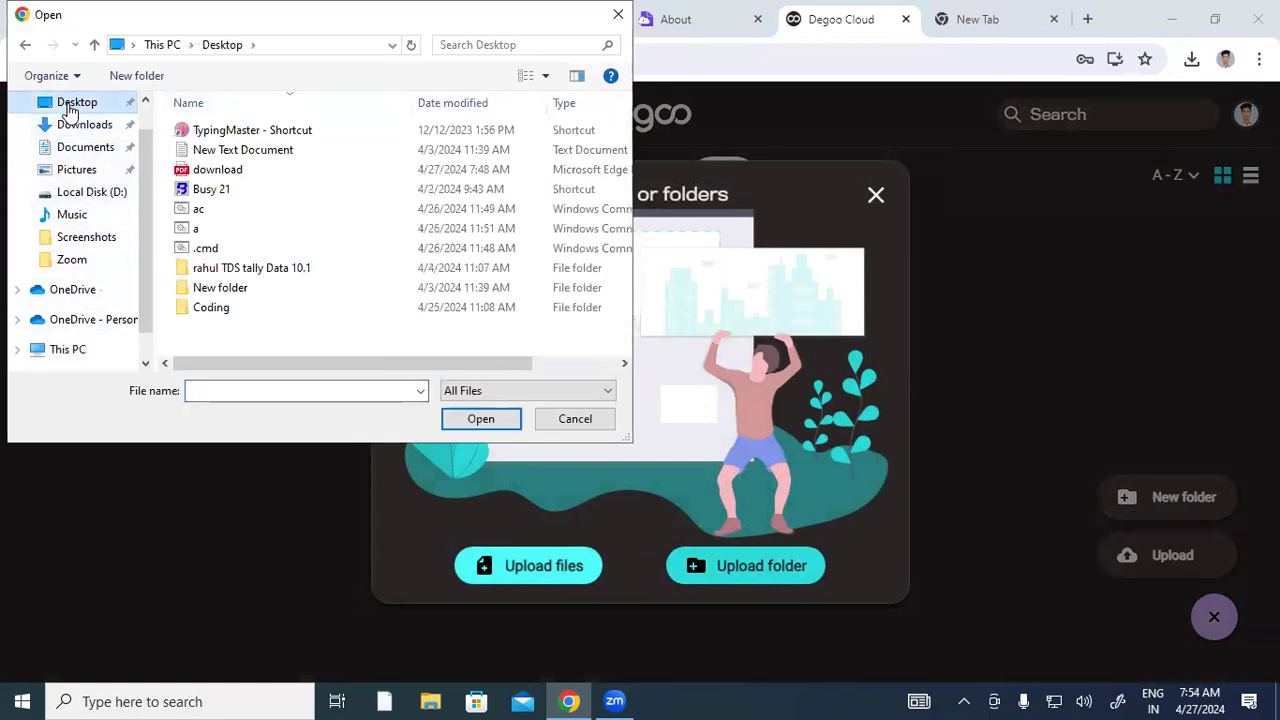
left_click(242, 172)
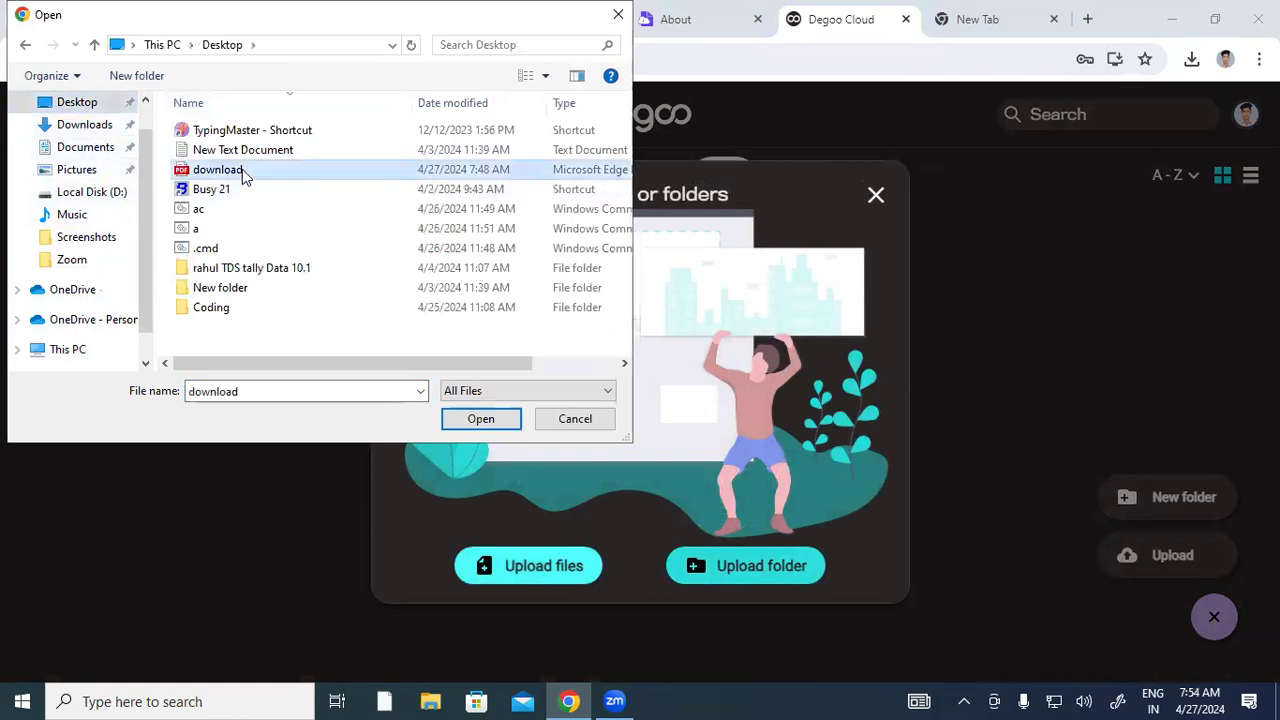
left_click(473, 424)
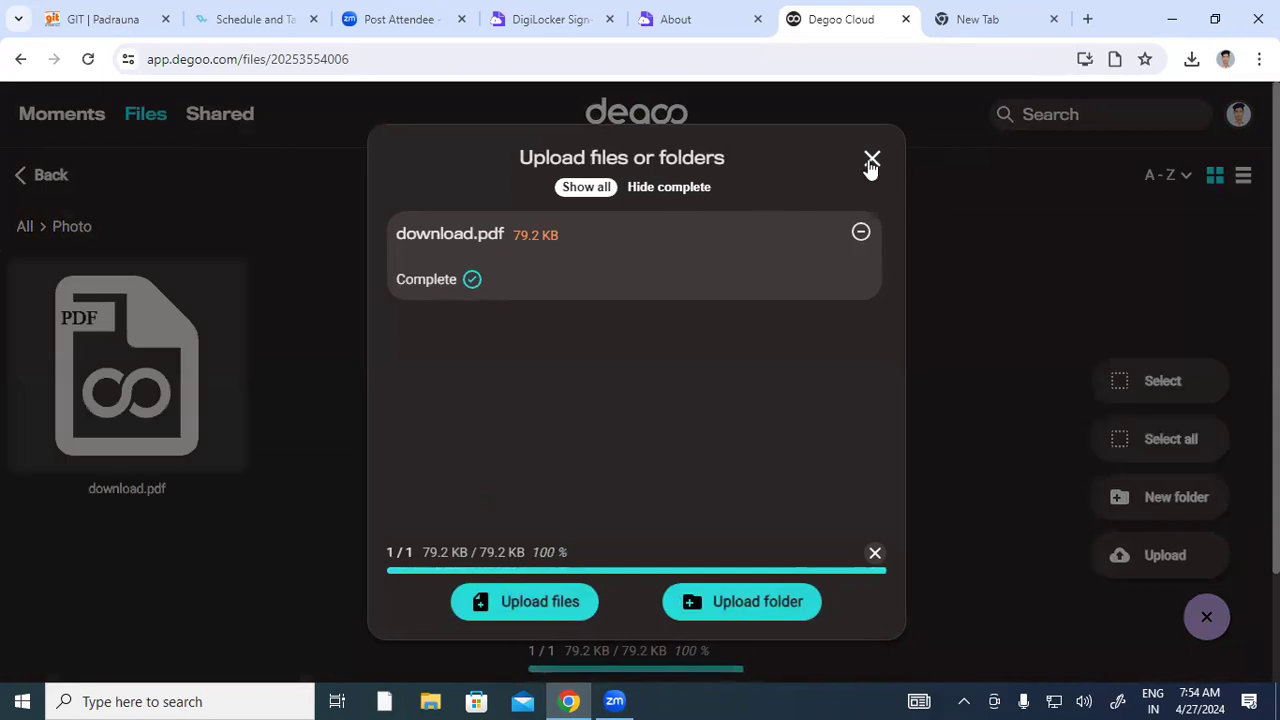
left_click(871, 161)
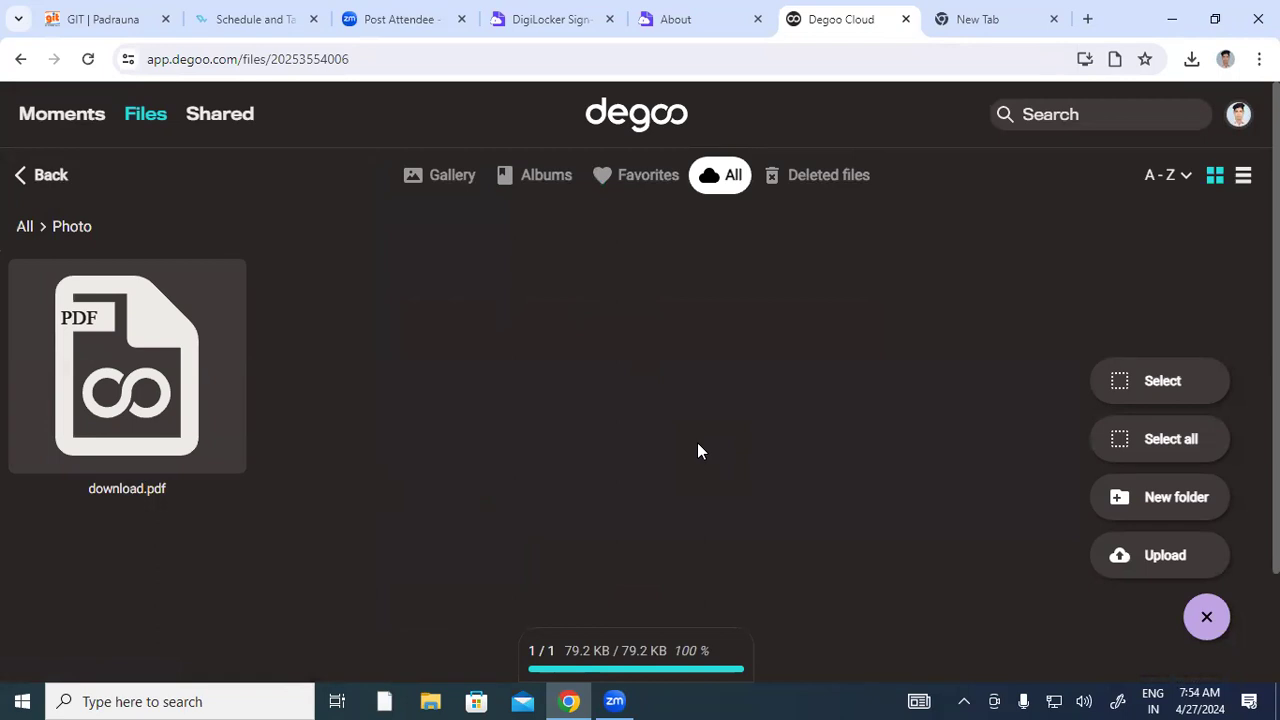
left_click(1238, 118)
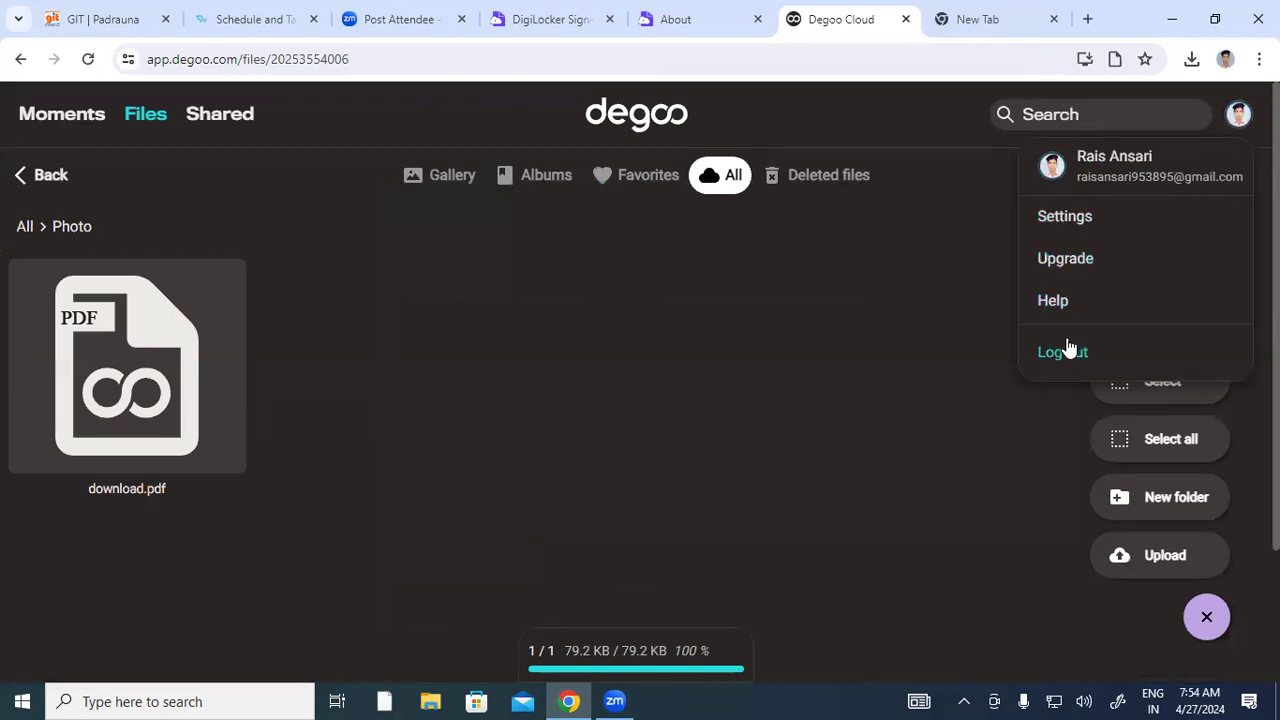
Review storage in Settings (20.0 GB, 158.4 KB used), then open the Get extra space page.
left_click(1081, 220)
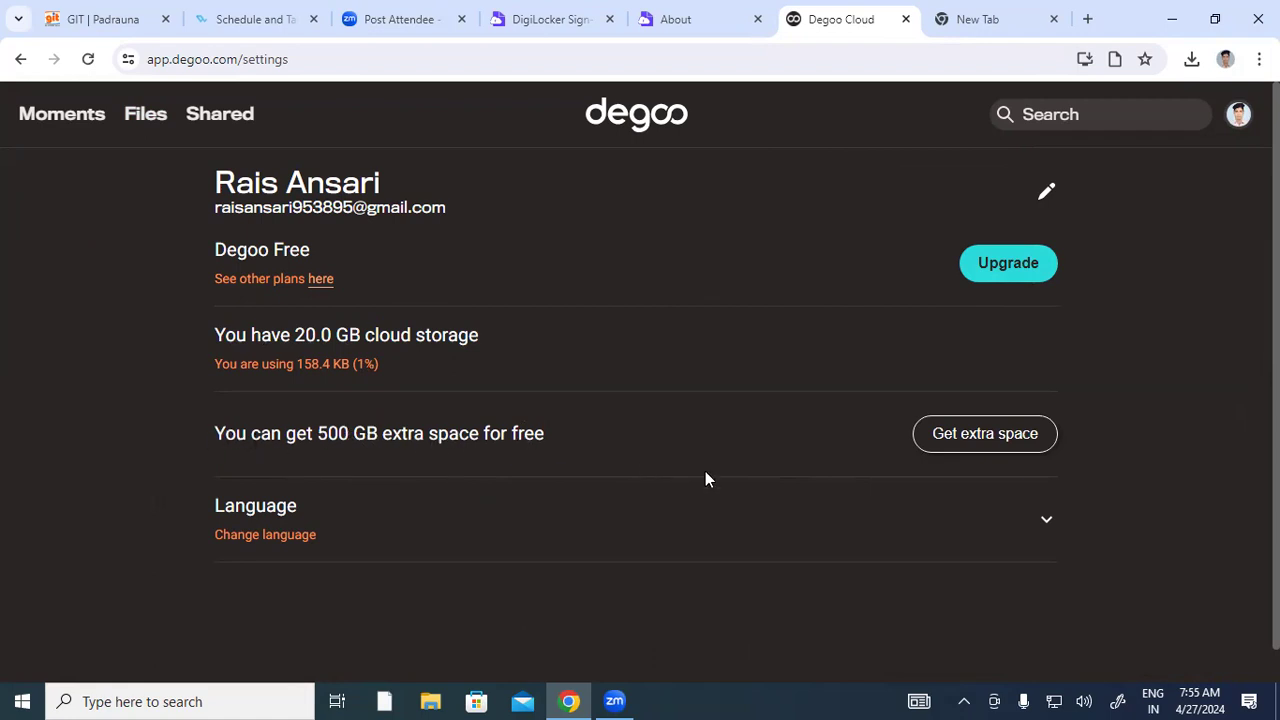
left_click(1016, 444)
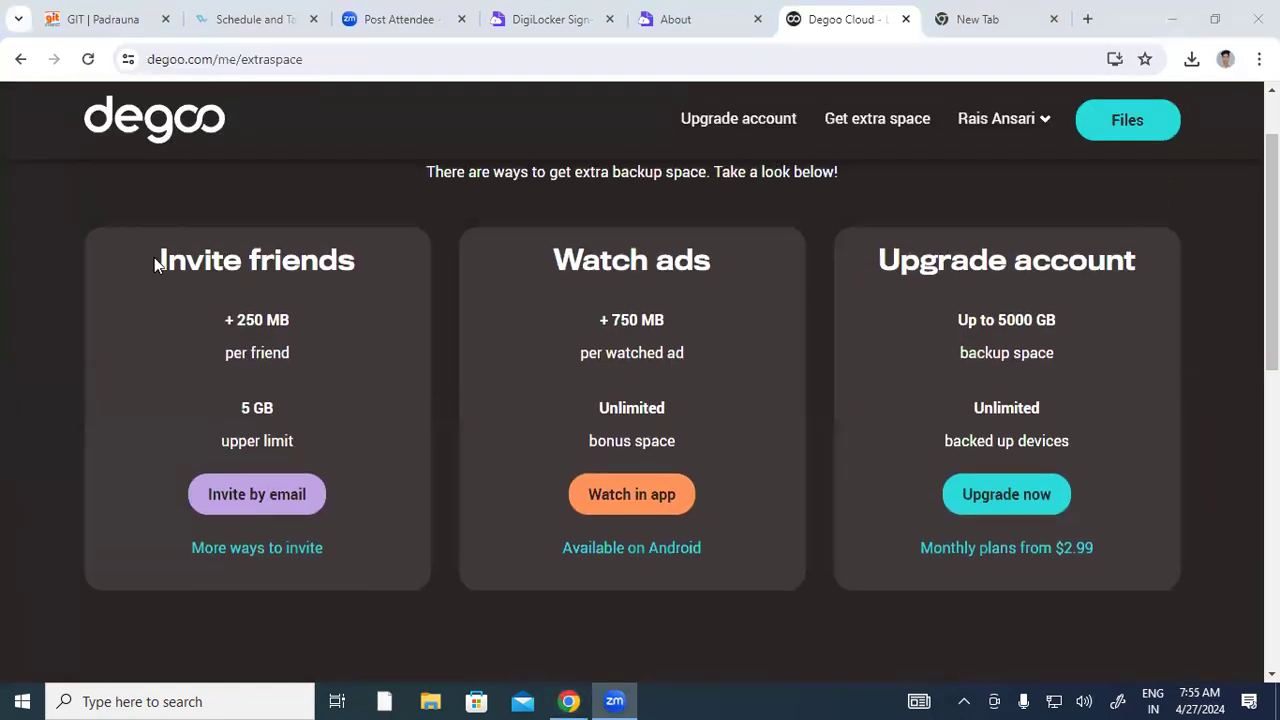
left_click_drag(160, 260, 328, 268)
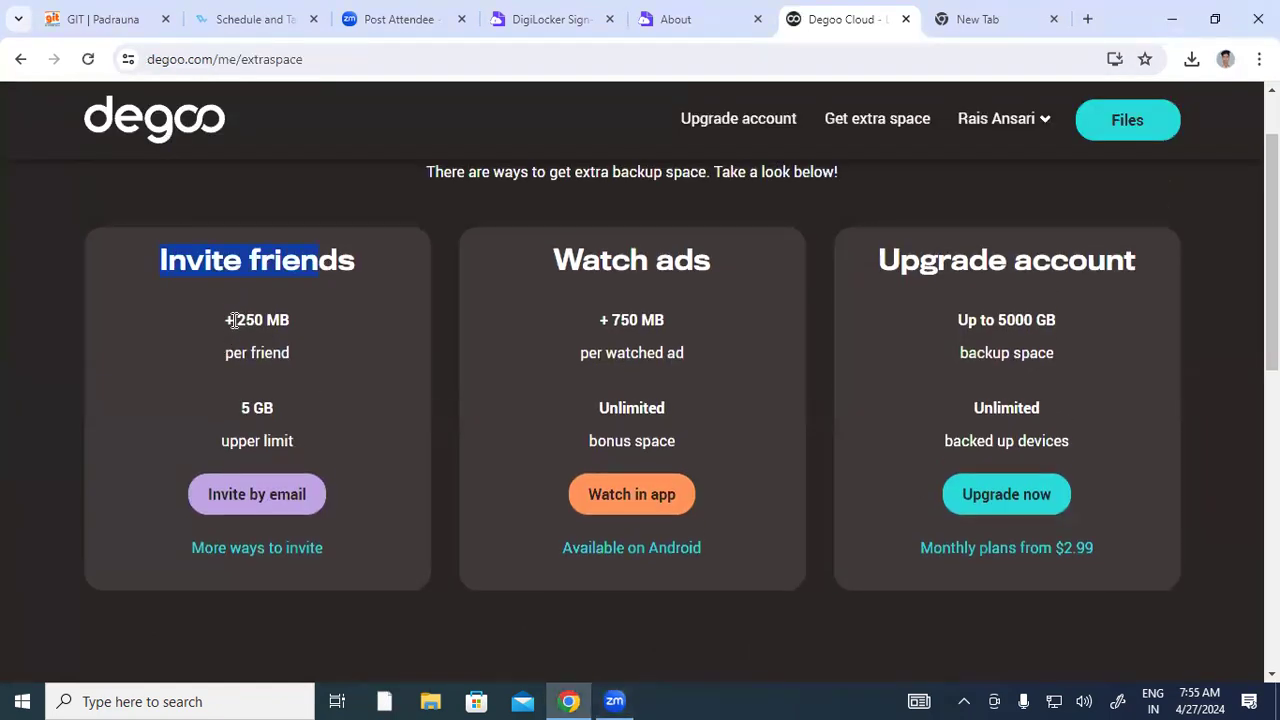
Highlight the free-space bonuses: 250 MB per invited friend up to 5 GB, and +750 MB per watched ad.
left_click_drag(236, 320, 290, 322)
left_click_drag(244, 408, 271, 407)
left_click_drag(236, 320, 296, 322)
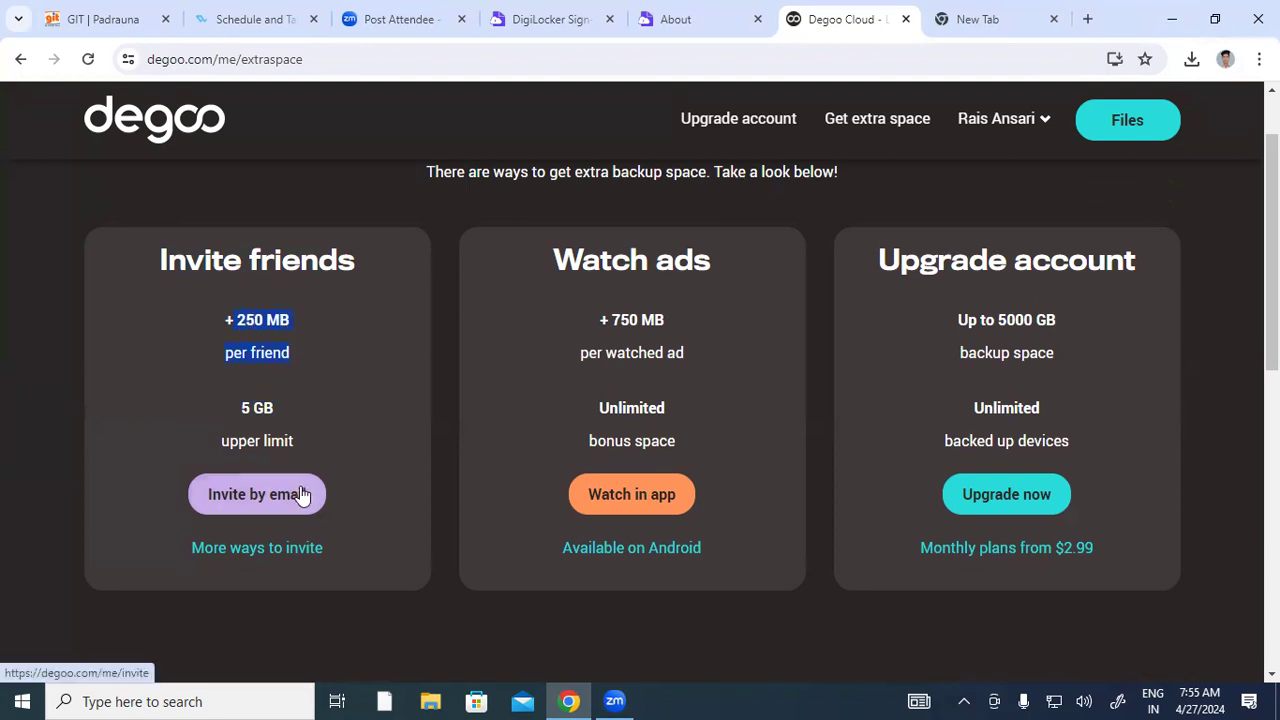
left_click_drag(554, 260, 676, 270)
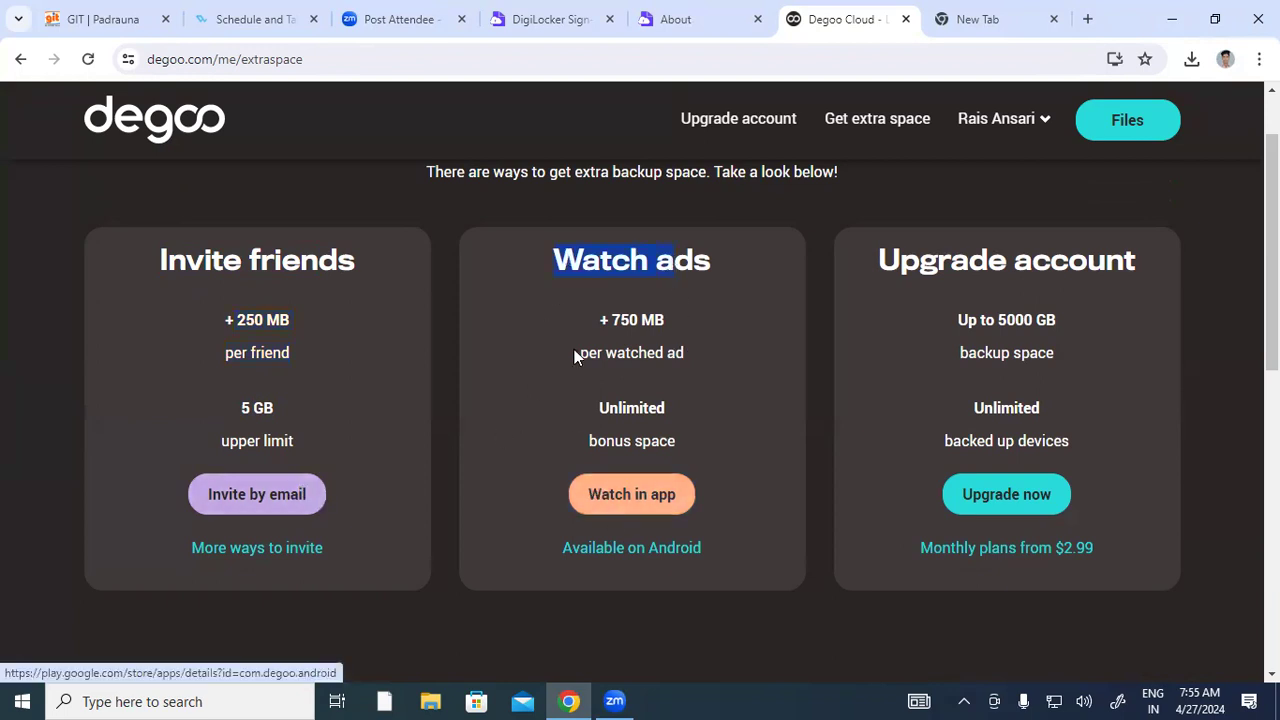
left_click_drag(600, 320, 664, 326)
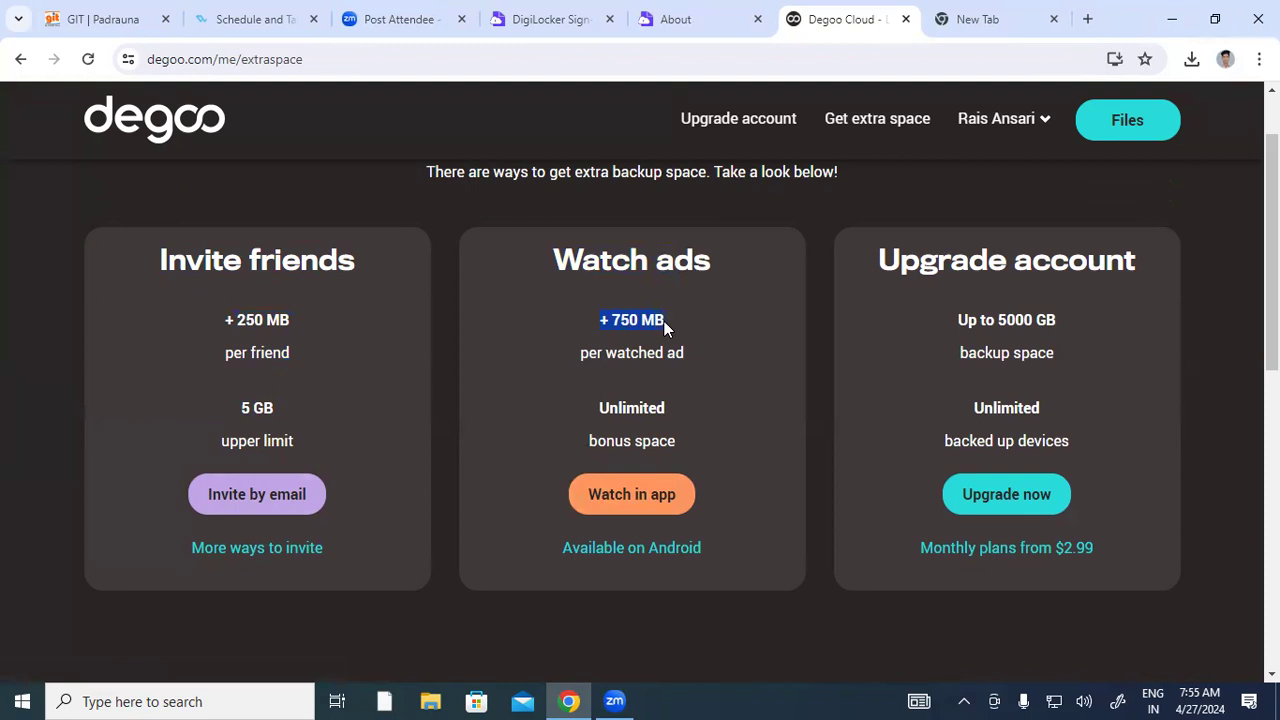
Highlight the Upgrade account offer: 5000 GB backup space, monthly plans from $2.99.
left_click_drag(877, 262, 1066, 260)
left_click(1000, 319)
left_click_drag(1000, 319, 1065, 334)
left_click_drag(1096, 548, 920, 556)
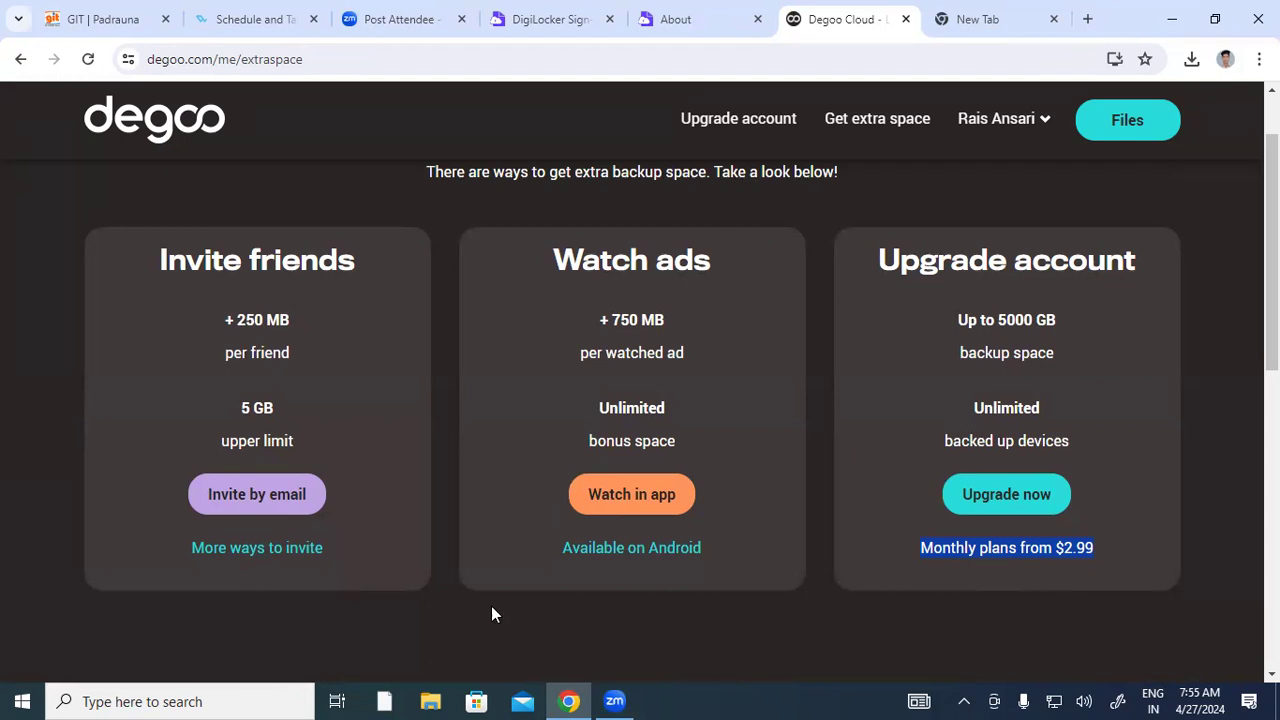
left_click(18, 700)
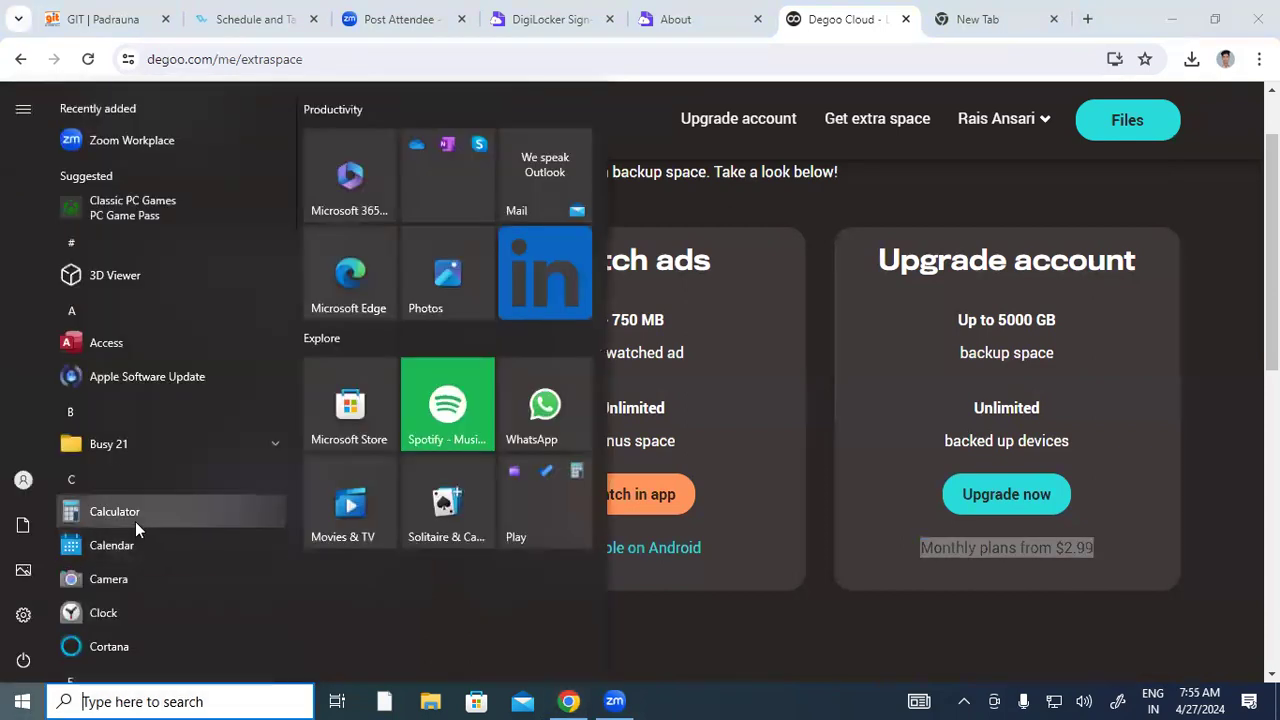
Convert $2.99 to India - Rupee in Calculator's Currency converter, giving 249.37 rupees.
left_click(114, 512)
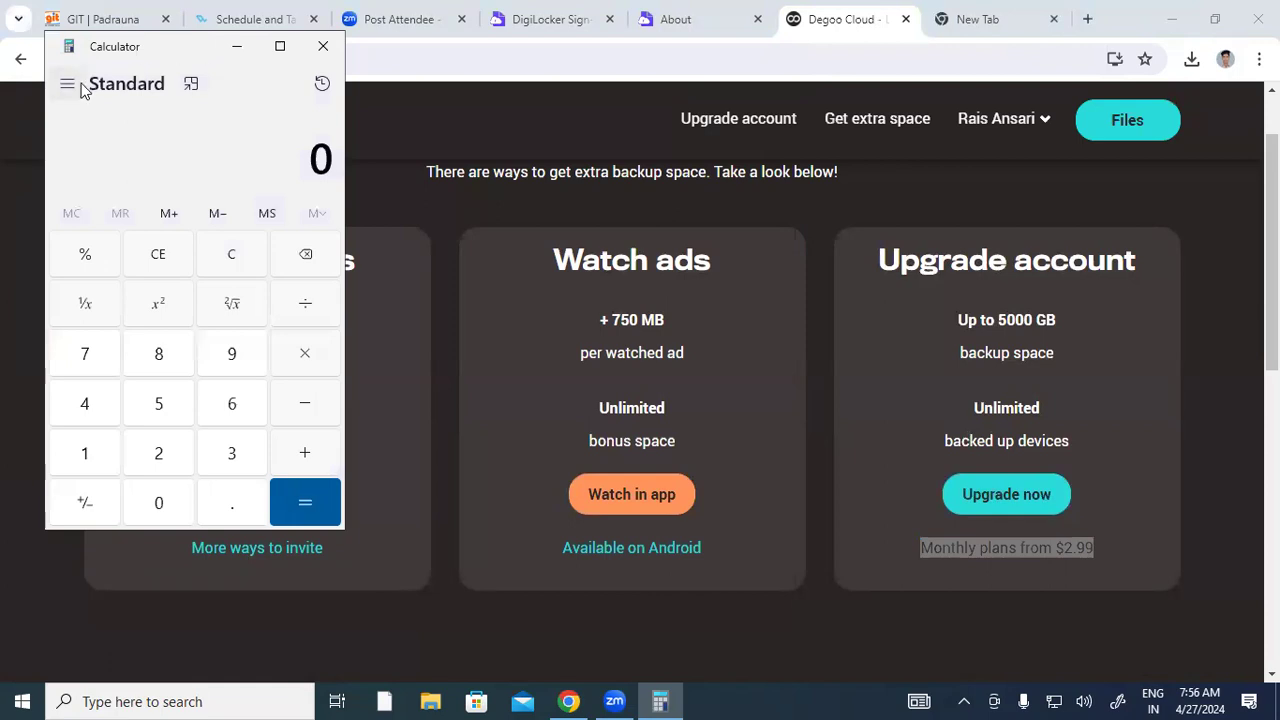
left_click(67, 83)
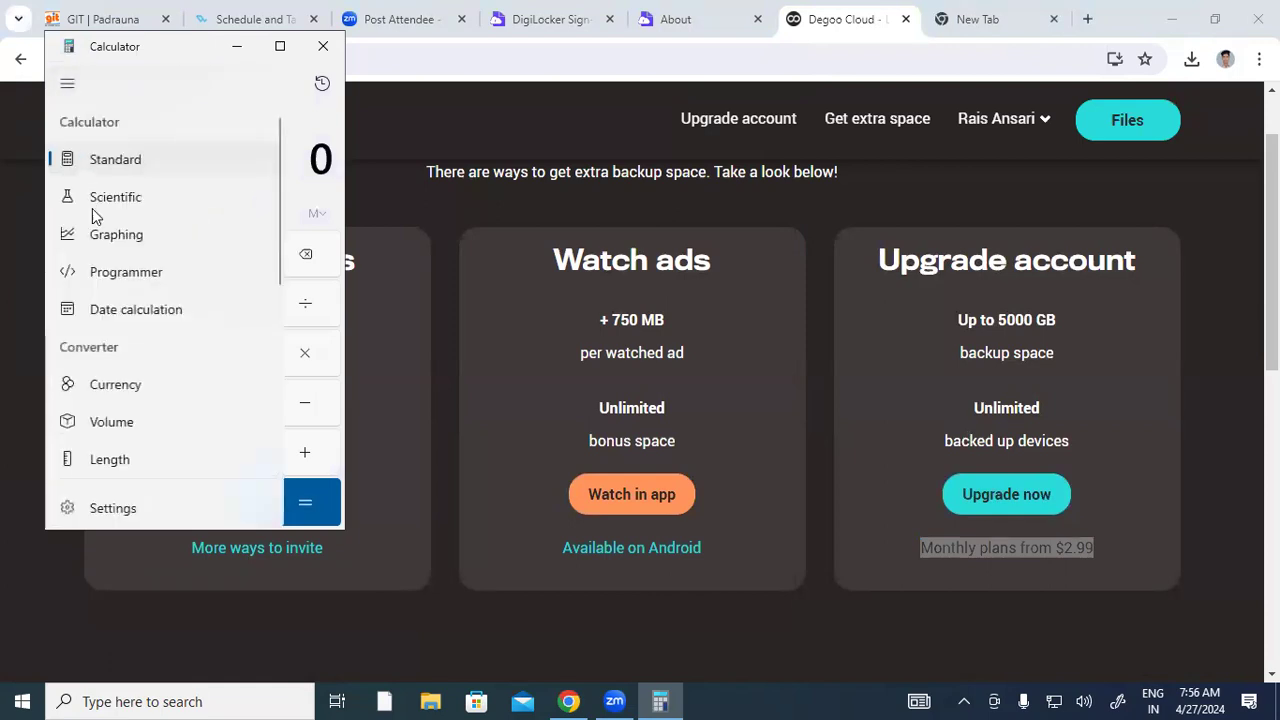
left_click(116, 392)
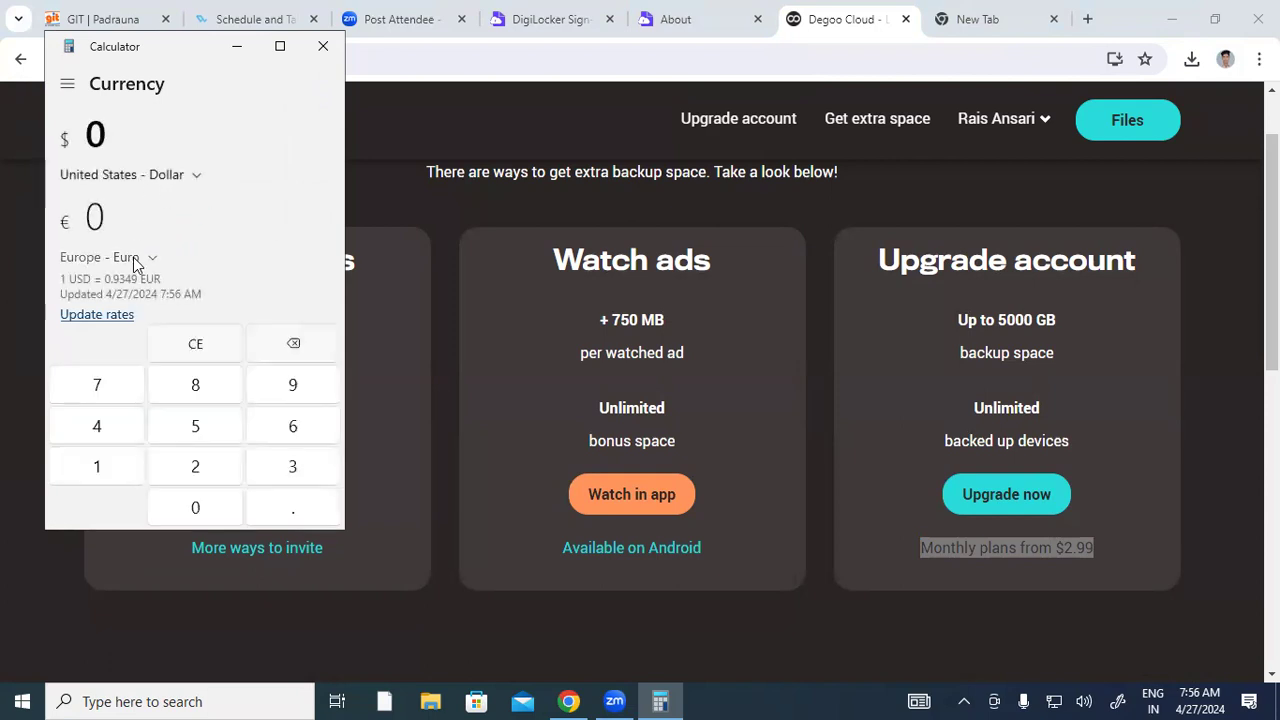
left_click(136, 262)
scroll(142, 323, "down", 2)
scroll(142, 323, "down", 1)
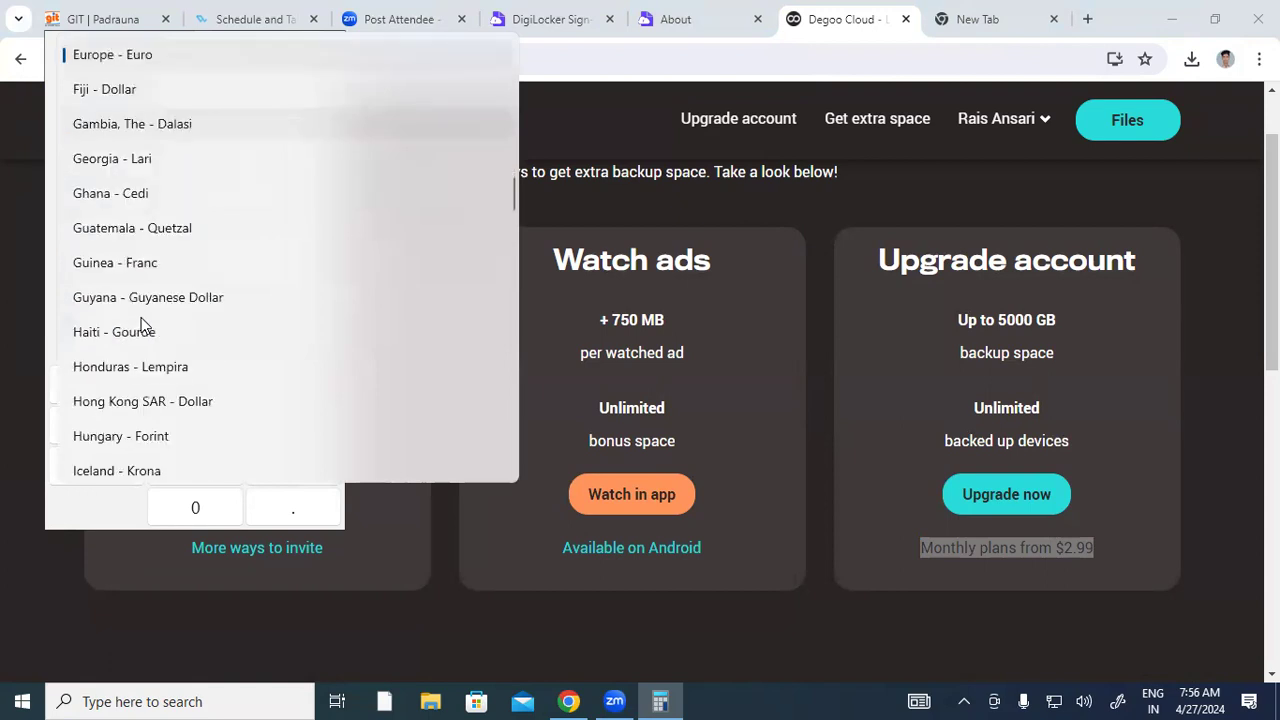
scroll(140, 323, "down", 1)
left_click(115, 440)
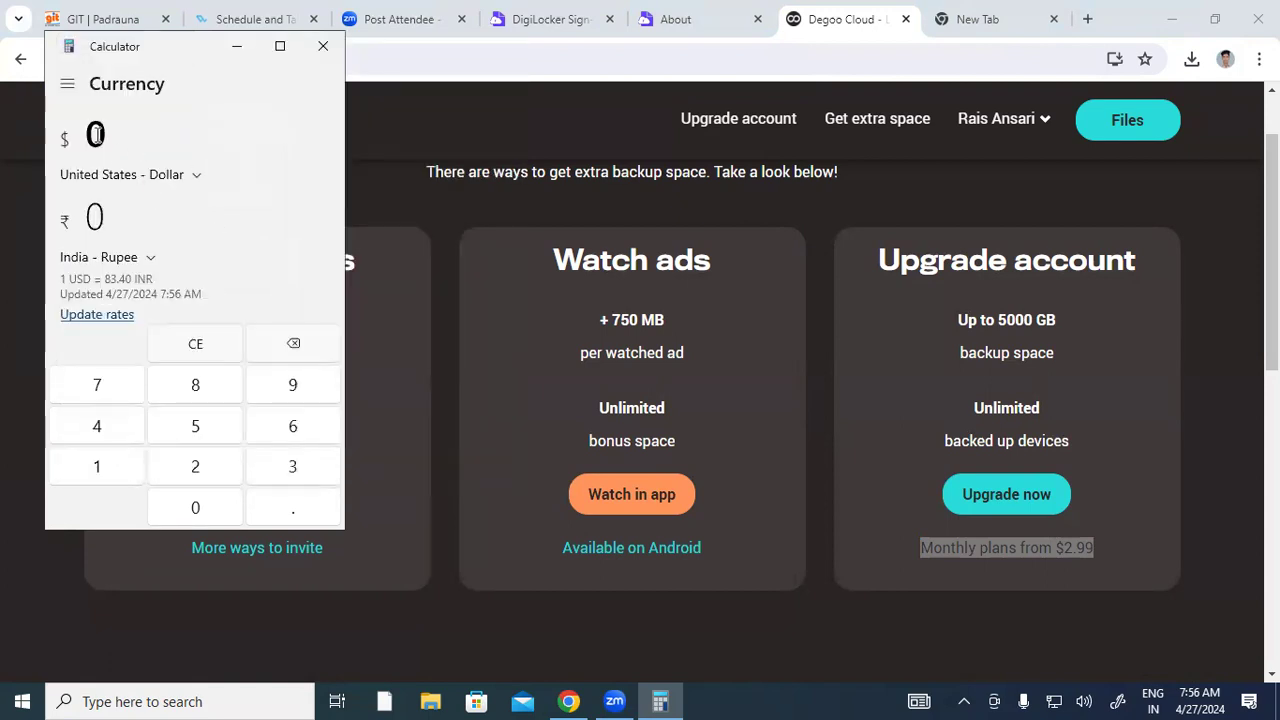
type("2.00")
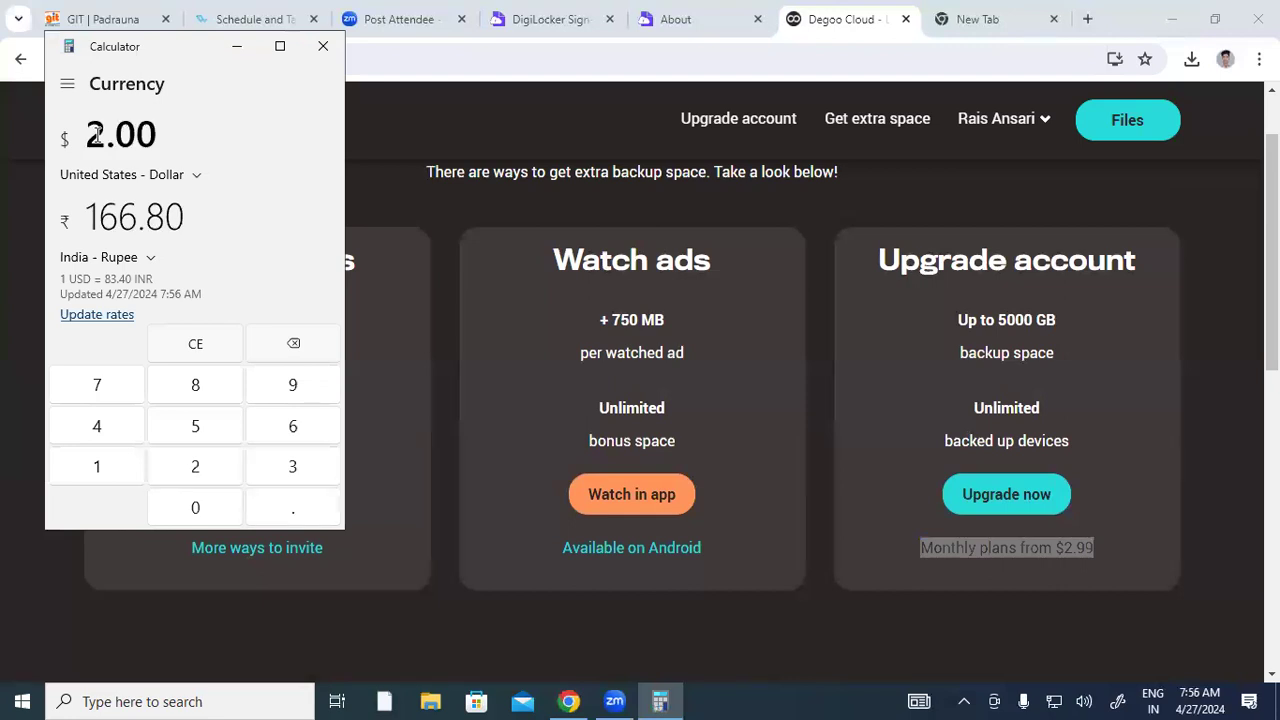
key("BackSpace")
key("BackSpace")
type("99")
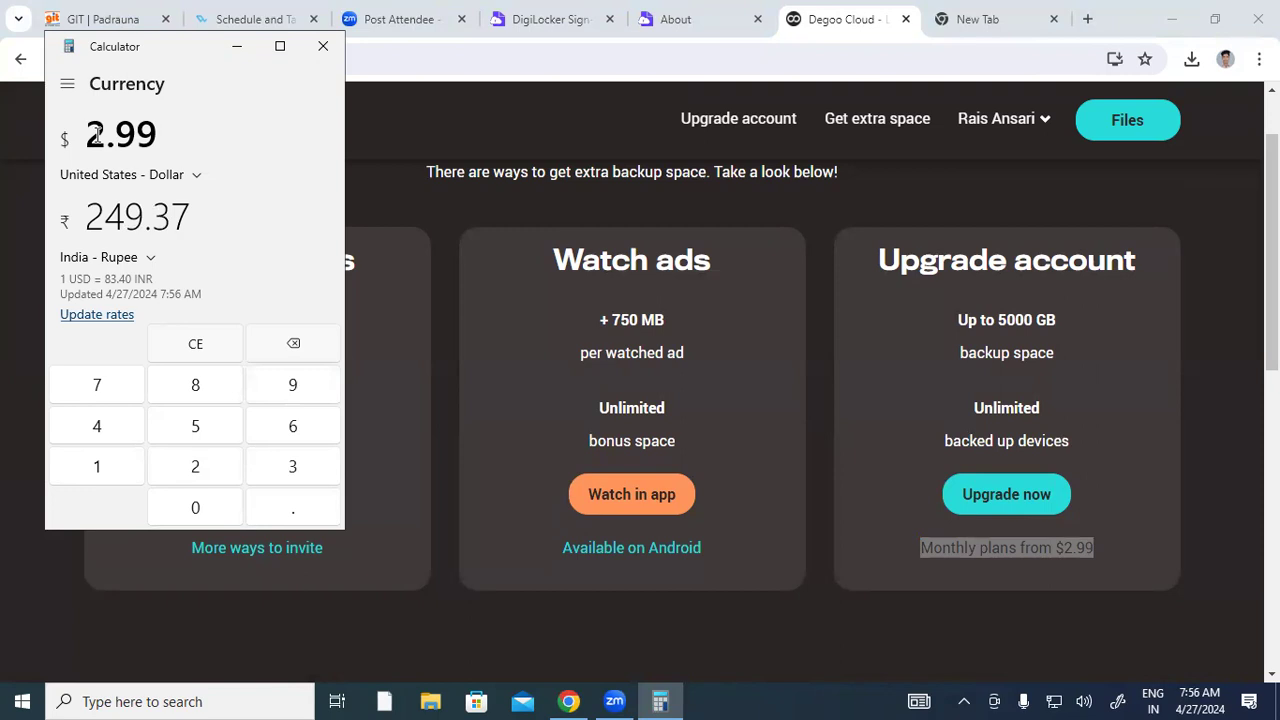
View Degoo's monthly plans, Pro at $2.99 and Ultimate at $9.99, then head back to the files.
left_click(978, 552)
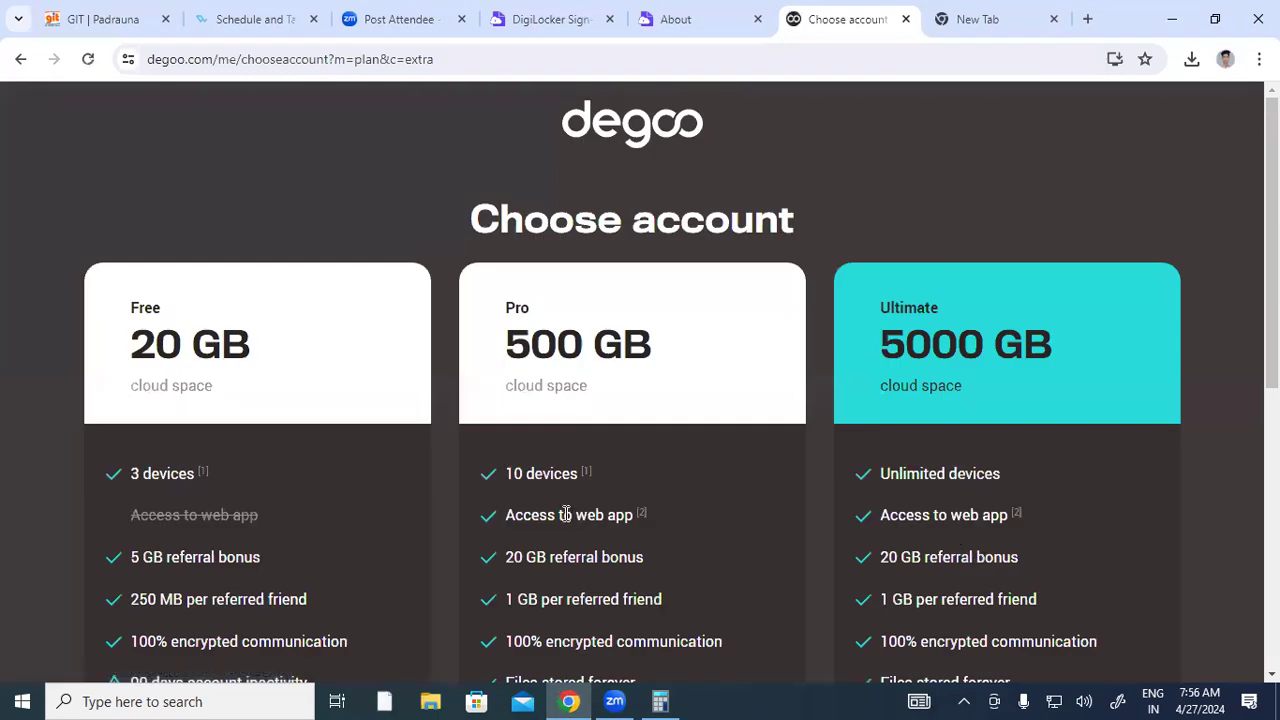
scroll(517, 532, "down", 6)
left_click(632, 651)
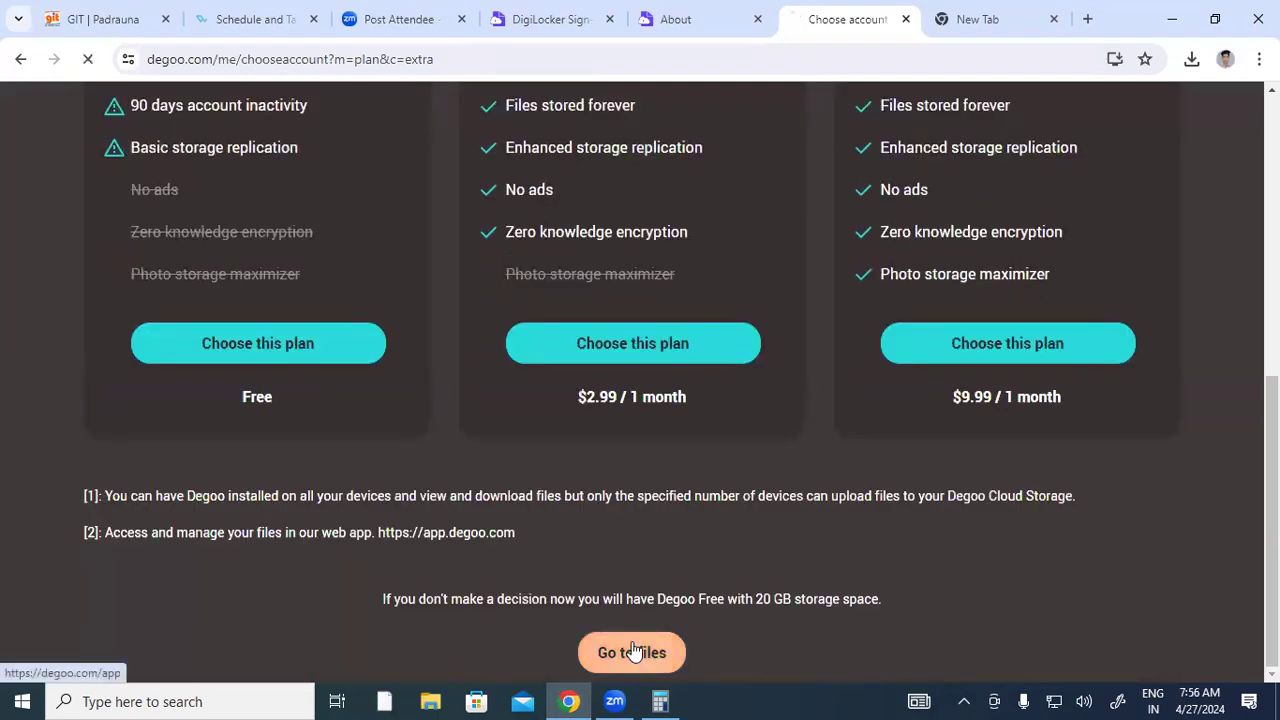